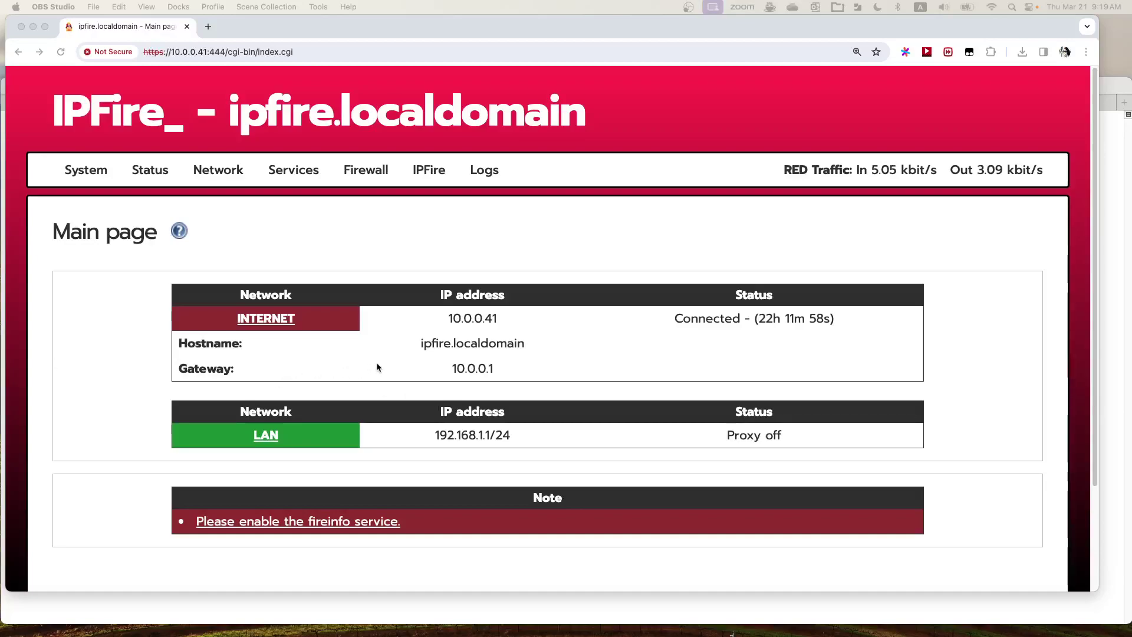
- Go to the firewall rules list and open the port 80 forwarding rule to 192.168.1.51 for editing
left_click(377, 363)
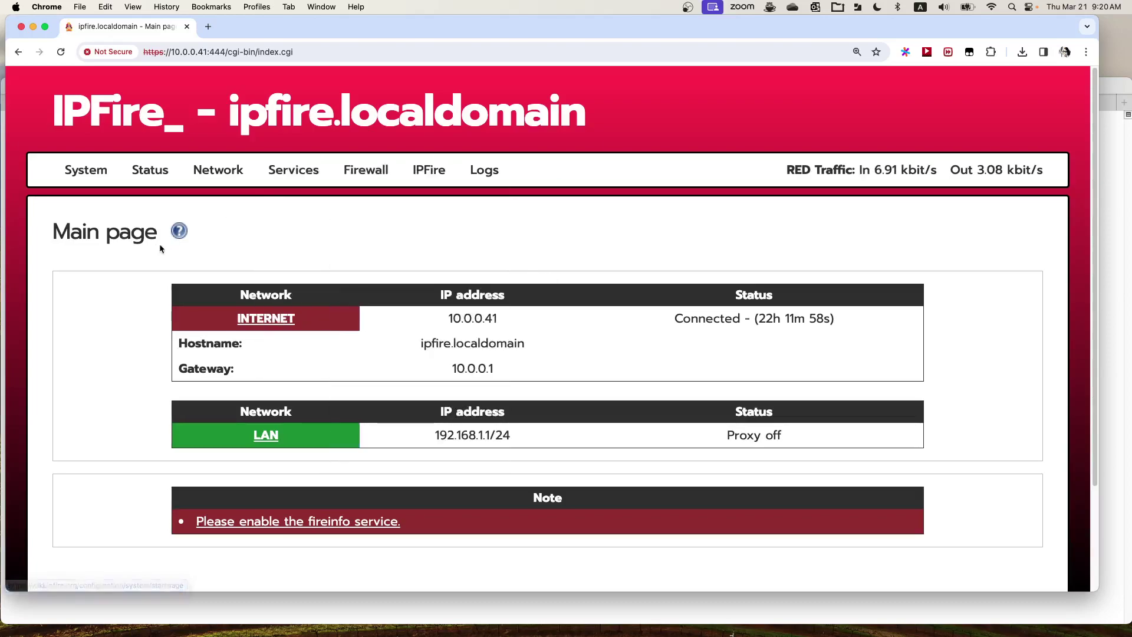
mouse_move(377, 183)
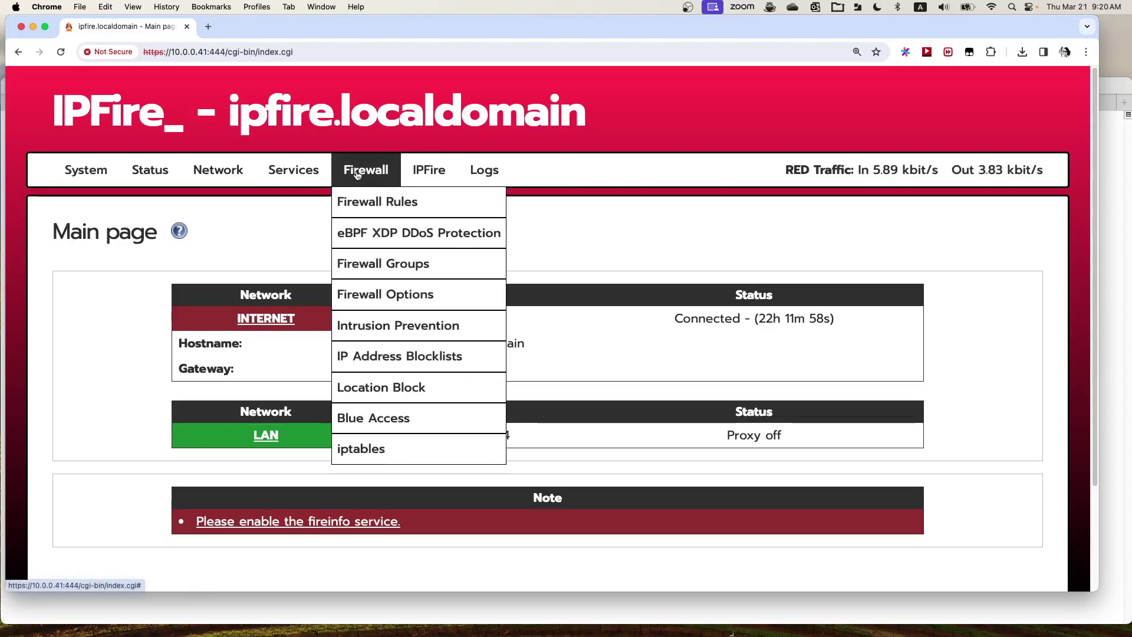
left_click(394, 203)
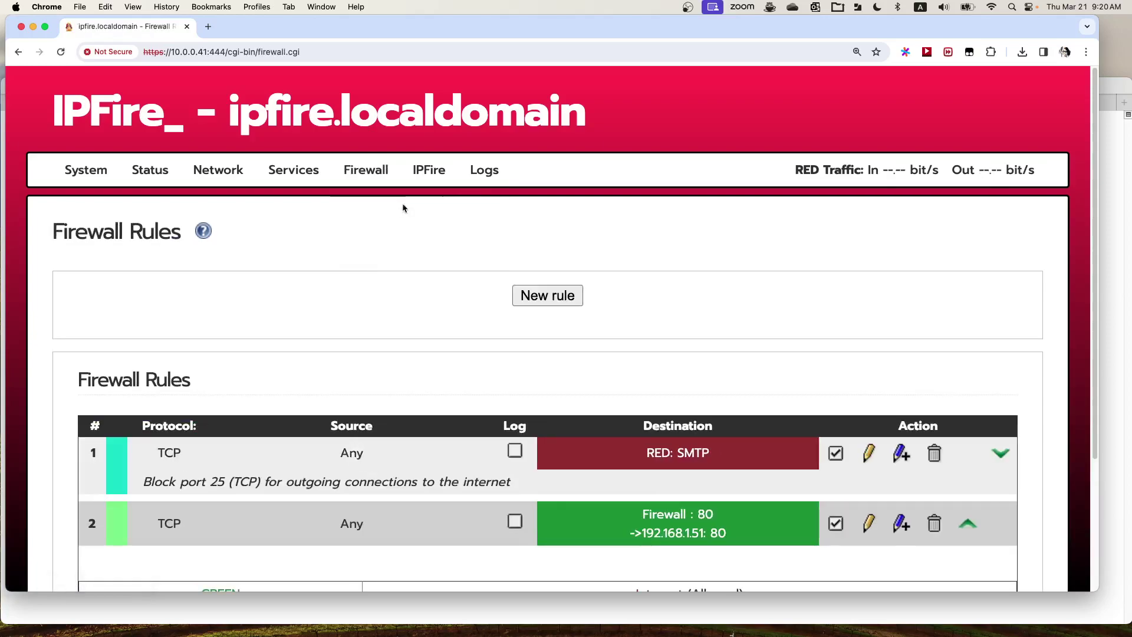
scroll(719, 316, "down", 3)
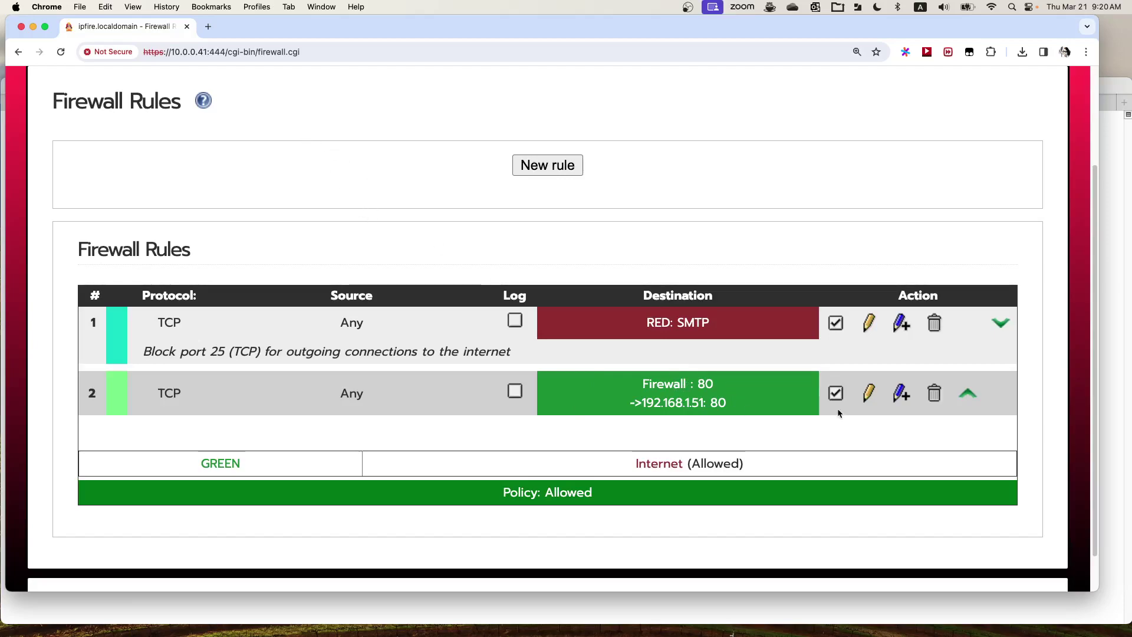
left_click(868, 393)
- Examine the rule's port forwarding option, destination address and destination port
scroll(549, 398, "down", 3)
scroll(549, 399, "down", 3)
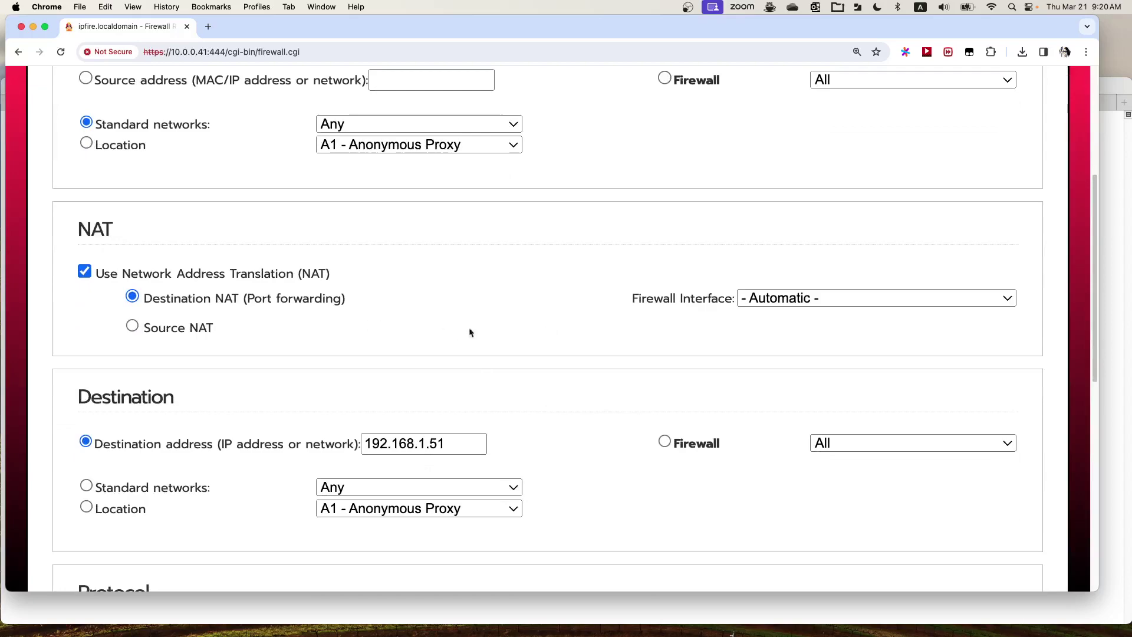
left_click_drag(345, 300, 244, 301)
scroll(444, 321, "down", 1)
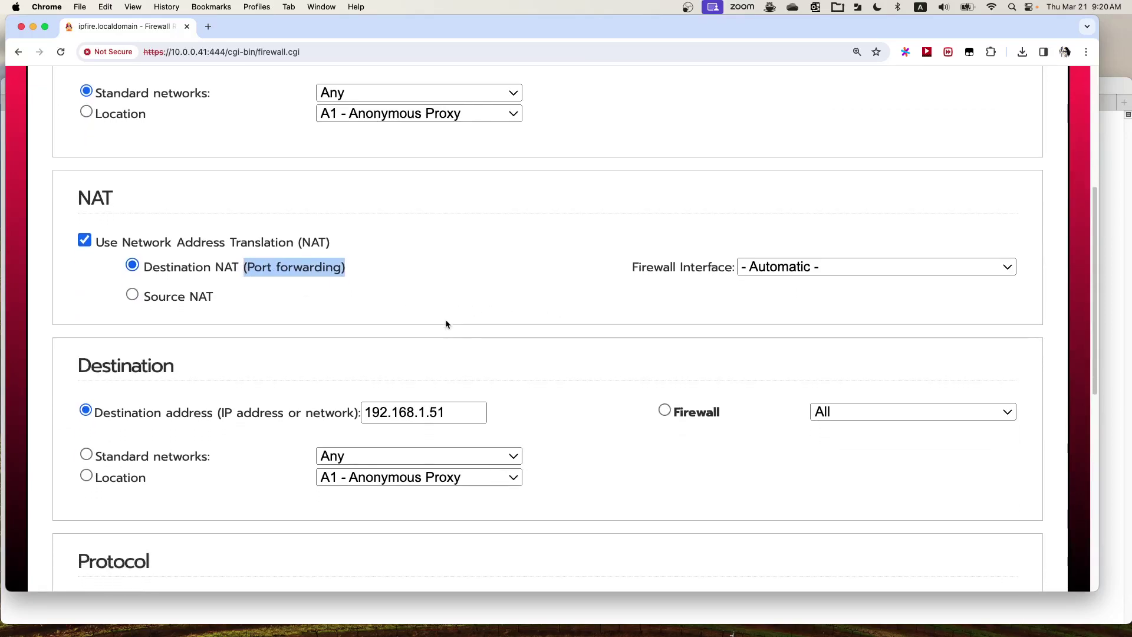
scroll(446, 324, "down", 2)
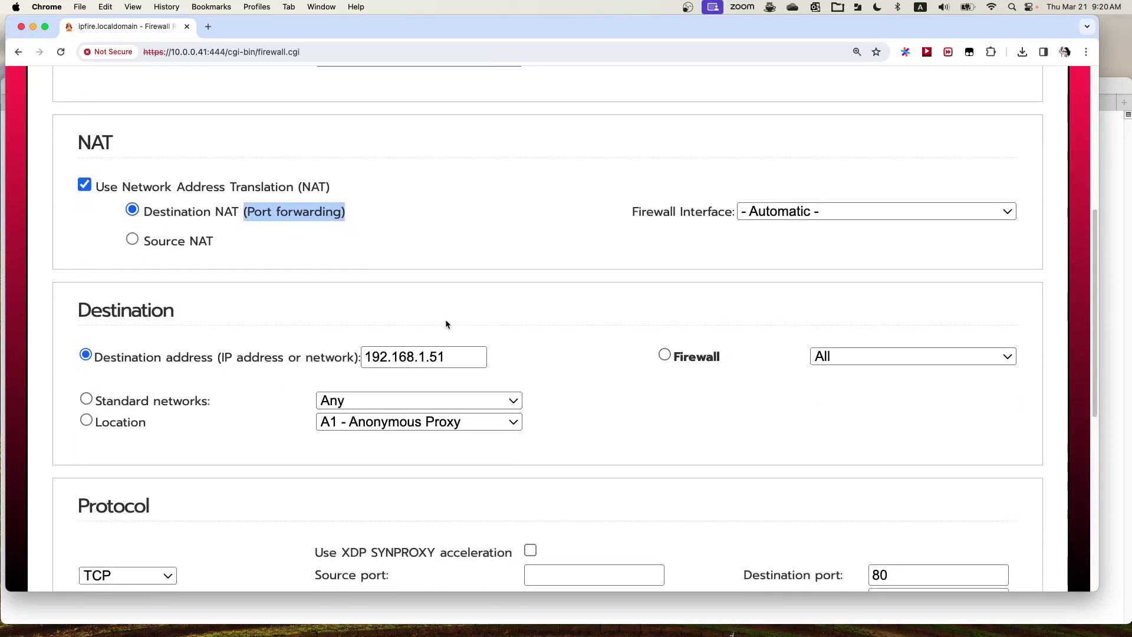
left_click(538, 371)
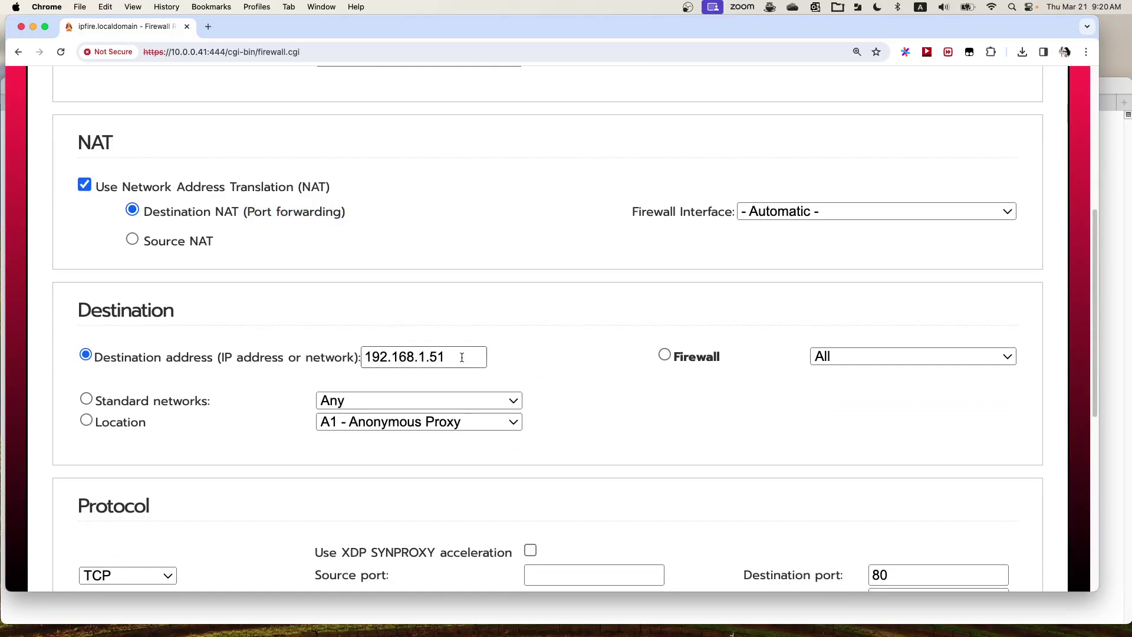
left_click_drag(511, 356, 348, 357)
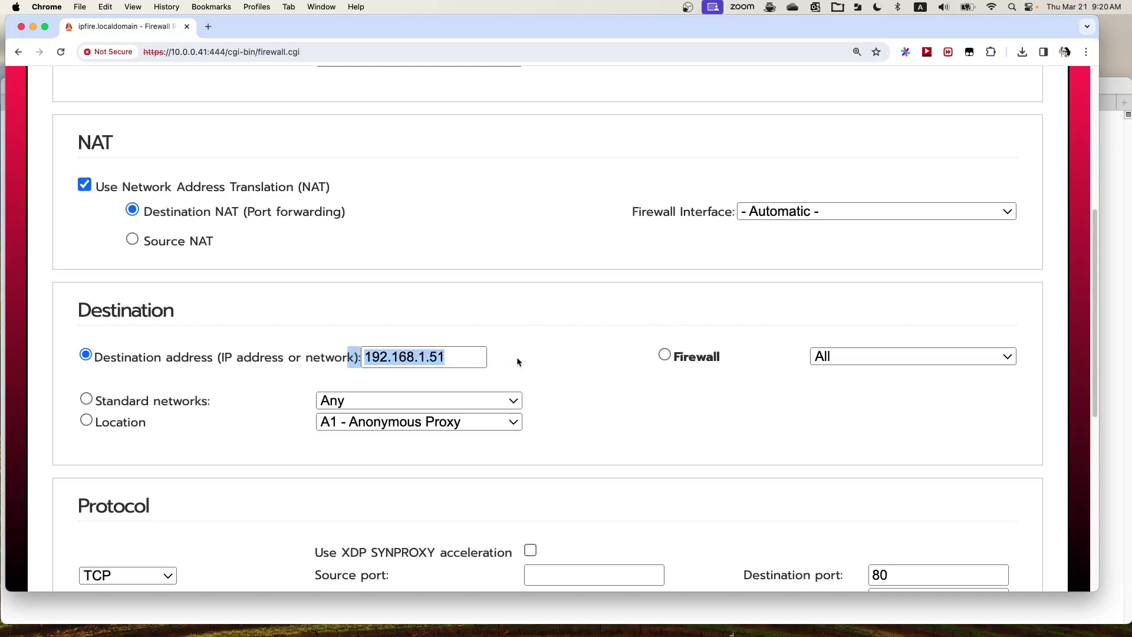
scroll(557, 362, "down", 4)
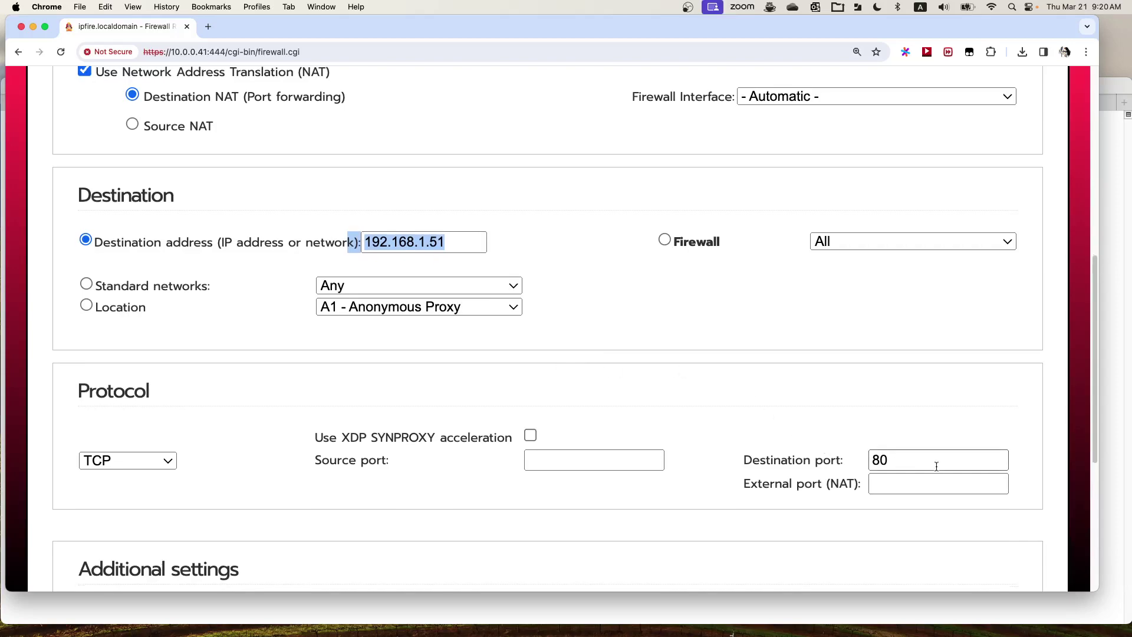
left_click(928, 463)
left_click_drag(918, 463, 861, 461)
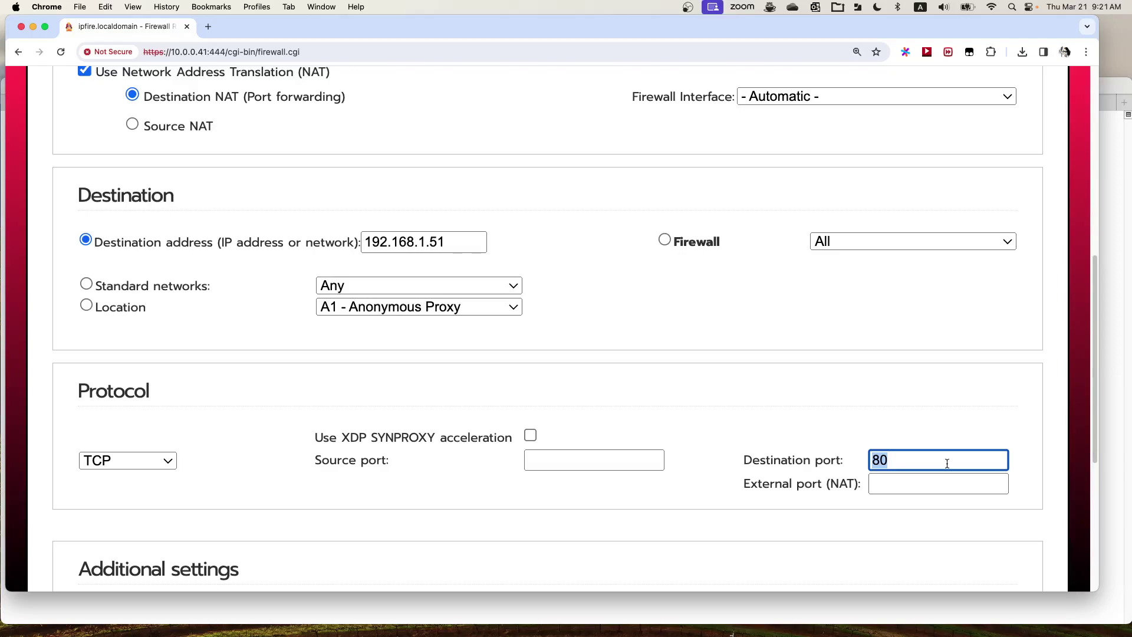
scroll(636, 349, "up", 5)
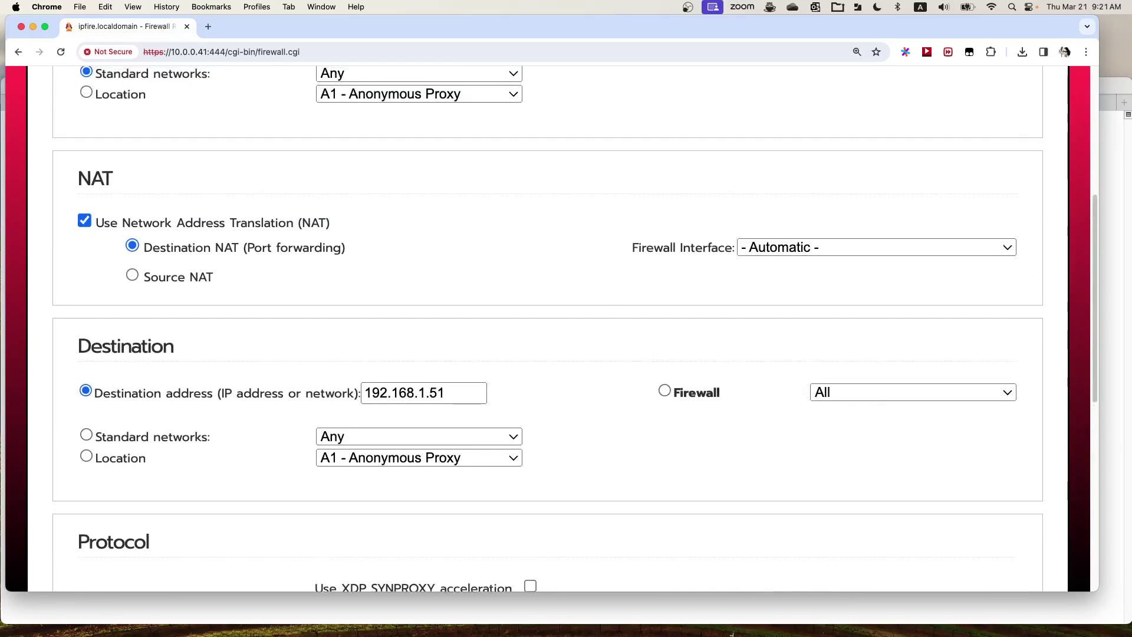
- Switch to Terminal and clear the screen of the r210 SSH session
key("super+Tab")
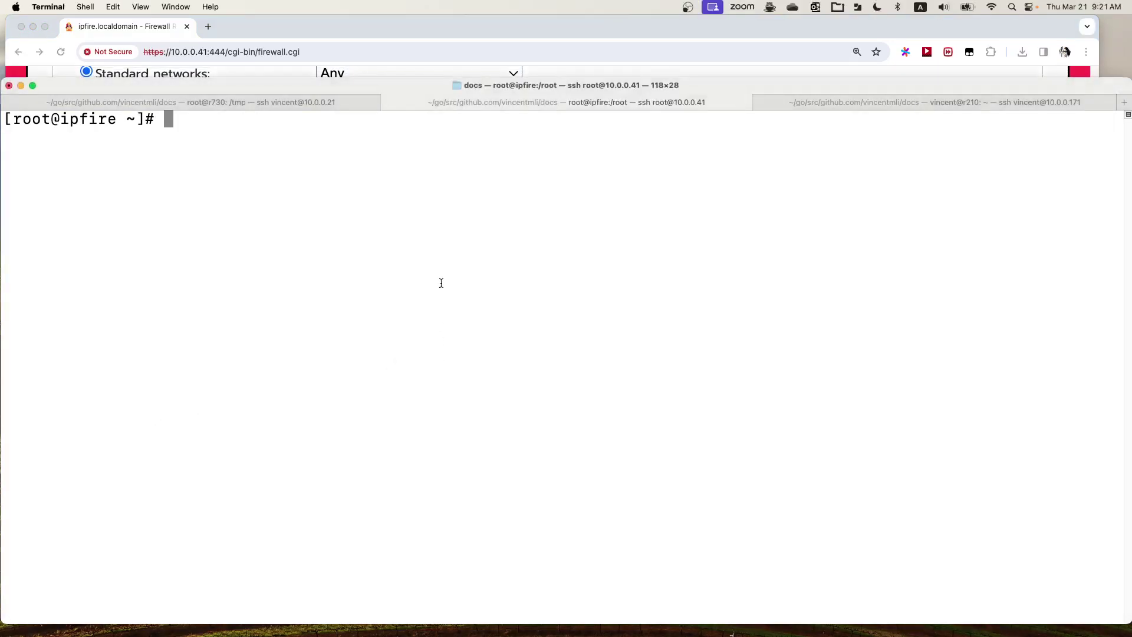
left_click(909, 102)
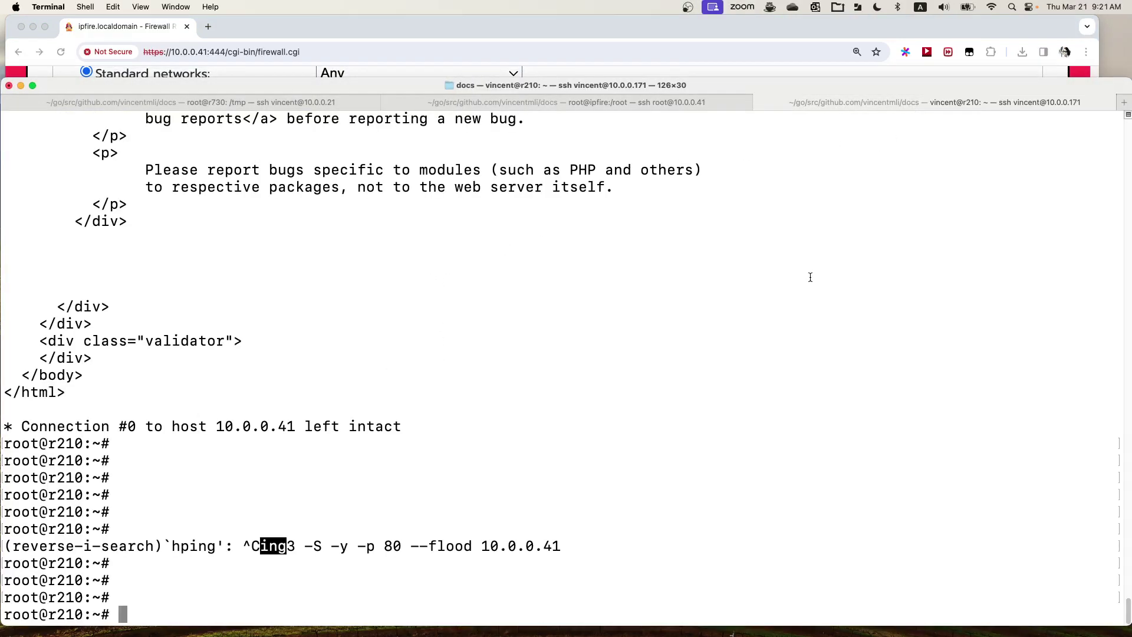
key("Up")
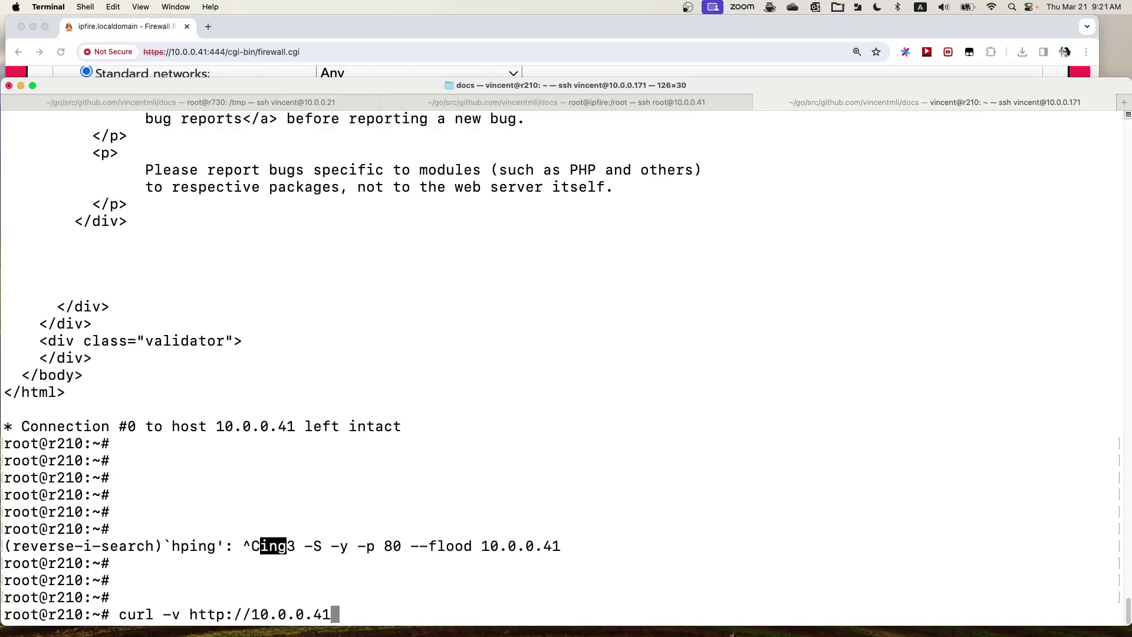
key("ctrl+c")
type("clear")
key("Return")
key("Return")
key("Return")
key("Return")
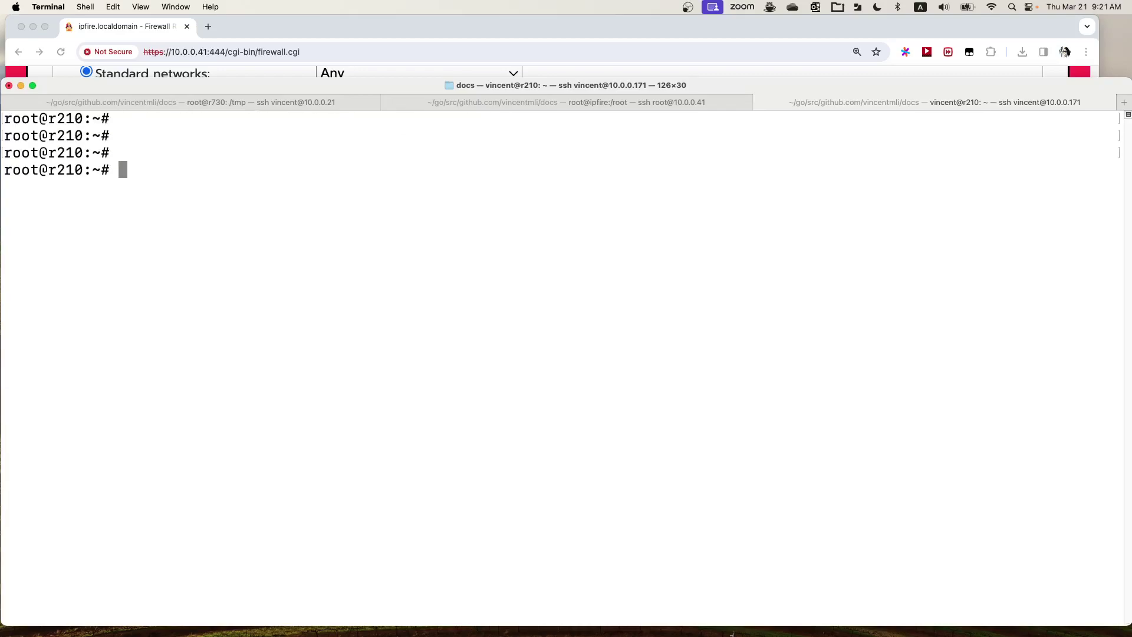
type("clear")
key("Up")
key("Up")
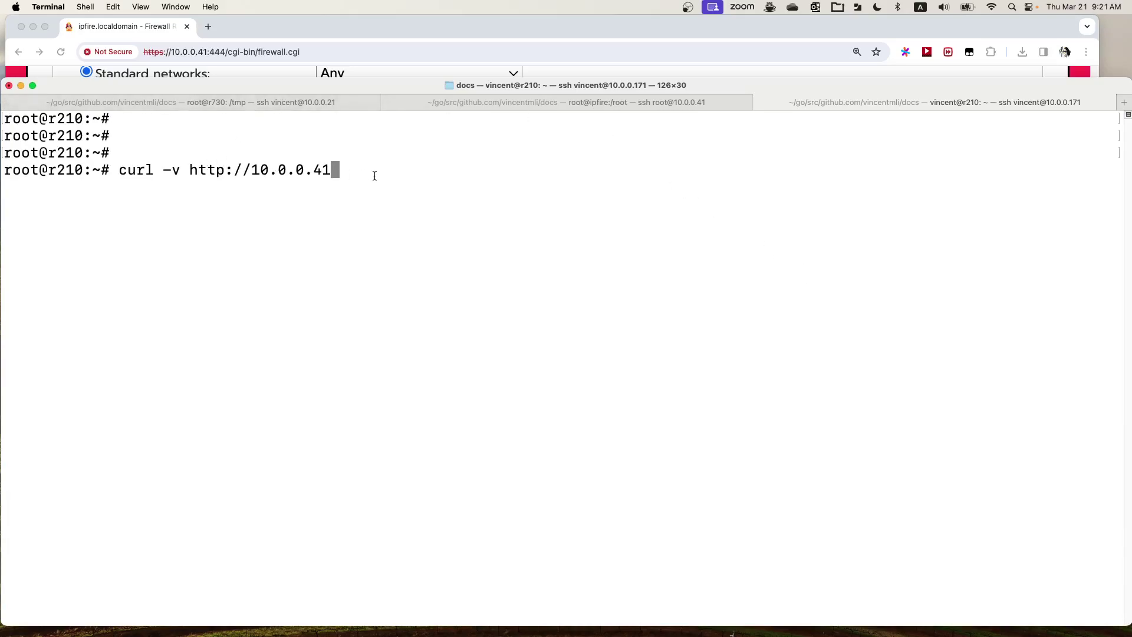
left_click_drag(379, 174, 118, 171)
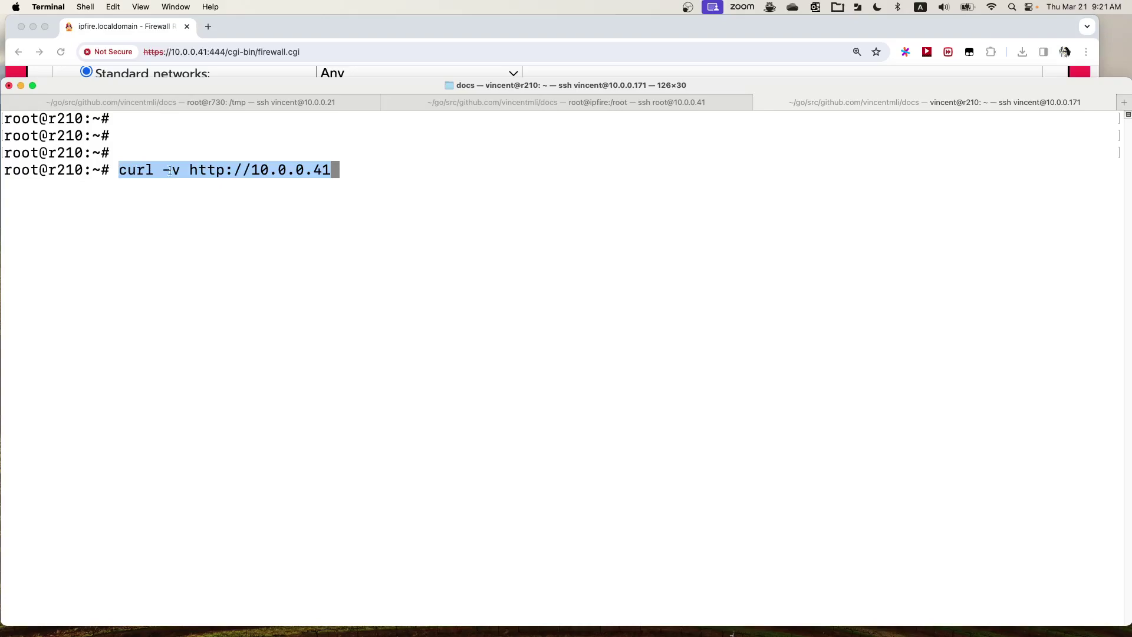
left_click_drag(252, 172, 334, 172)
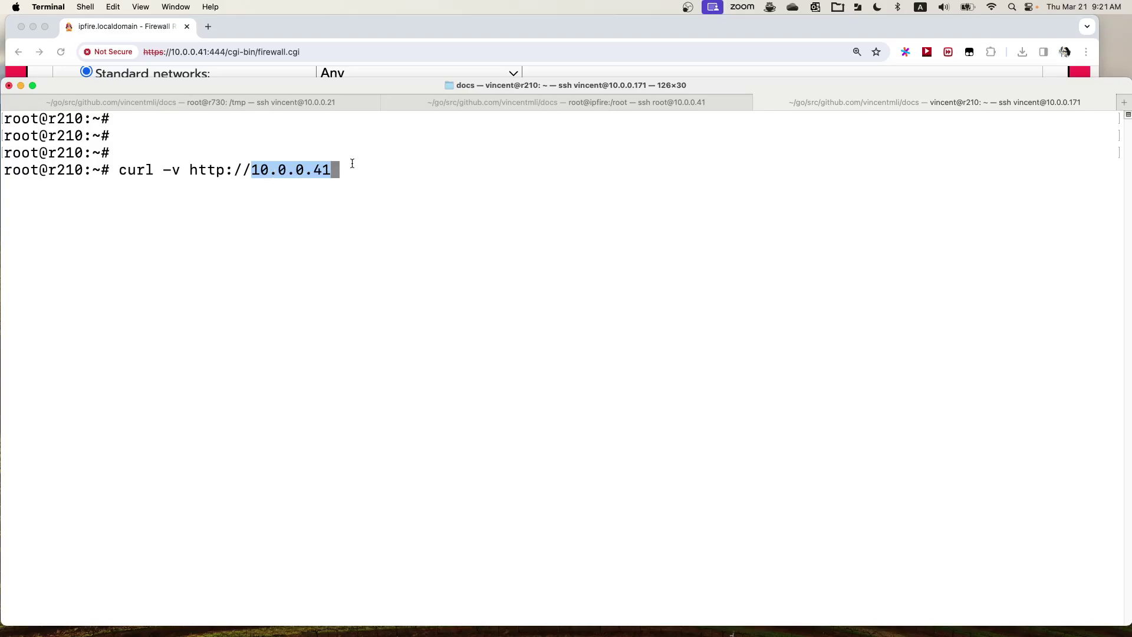
- Switch to Chrome and review the forwarding rule's source, NAT and destination address settings
left_click(293, 27)
scroll(477, 218, "up", 2)
scroll(474, 219, "up", 5)
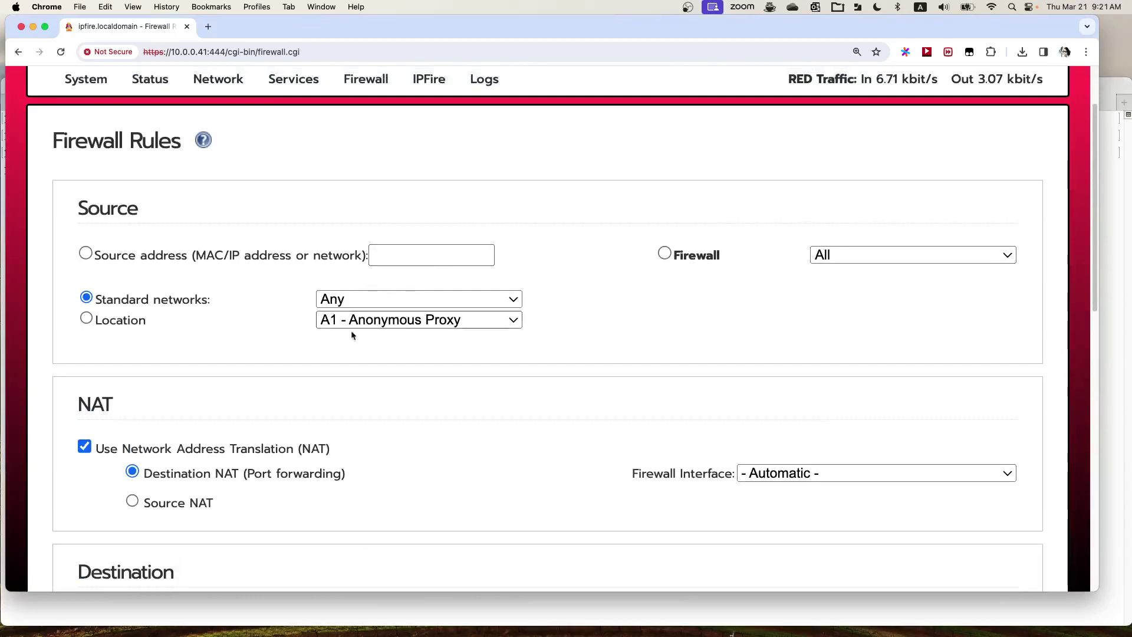
scroll(464, 386, "down", 7)
left_click_drag(465, 430, 359, 432)
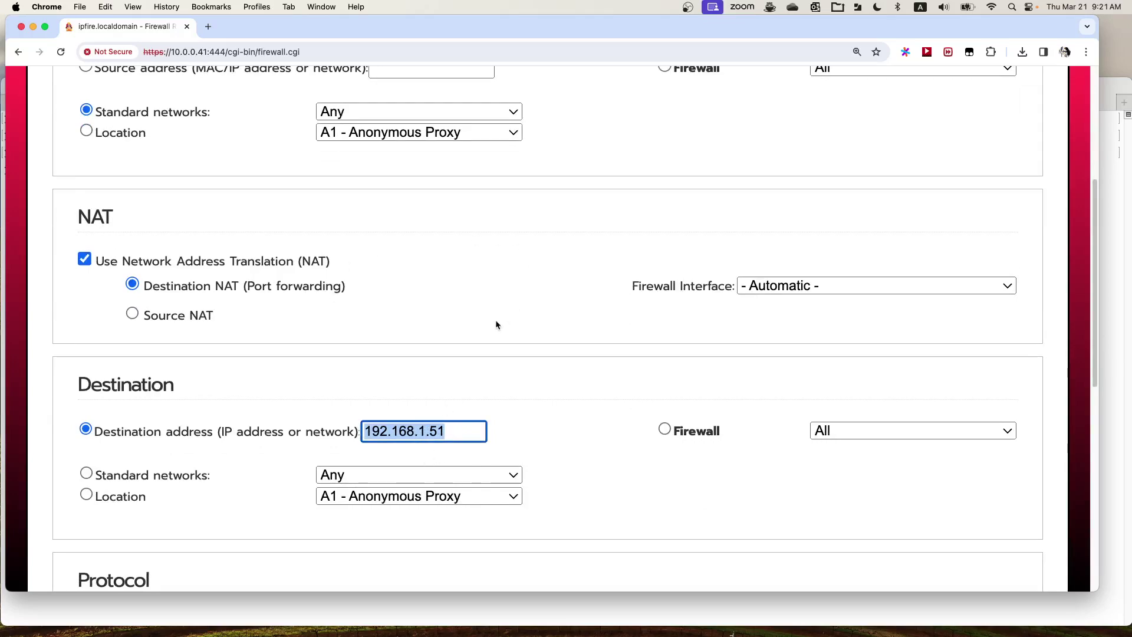
scroll(496, 324, "up", 3)
scroll(495, 325, "down", 4)
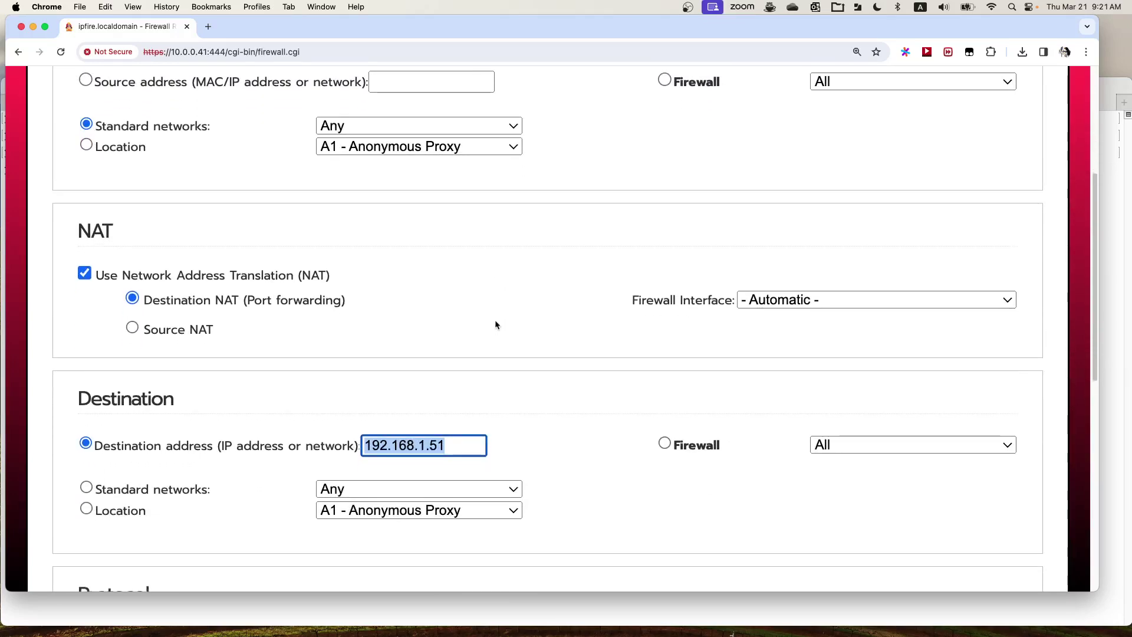
scroll(495, 324, "down", 1)
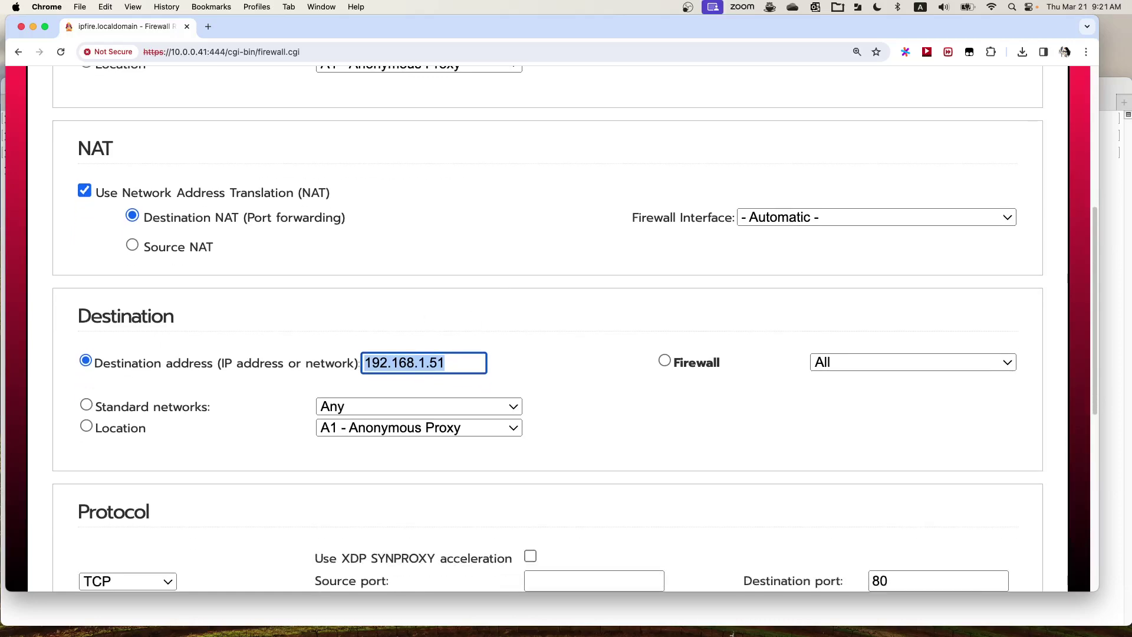
- Switch to Terminal, run the prepared curl request against the firewall and read through its output
key("super+Tab")
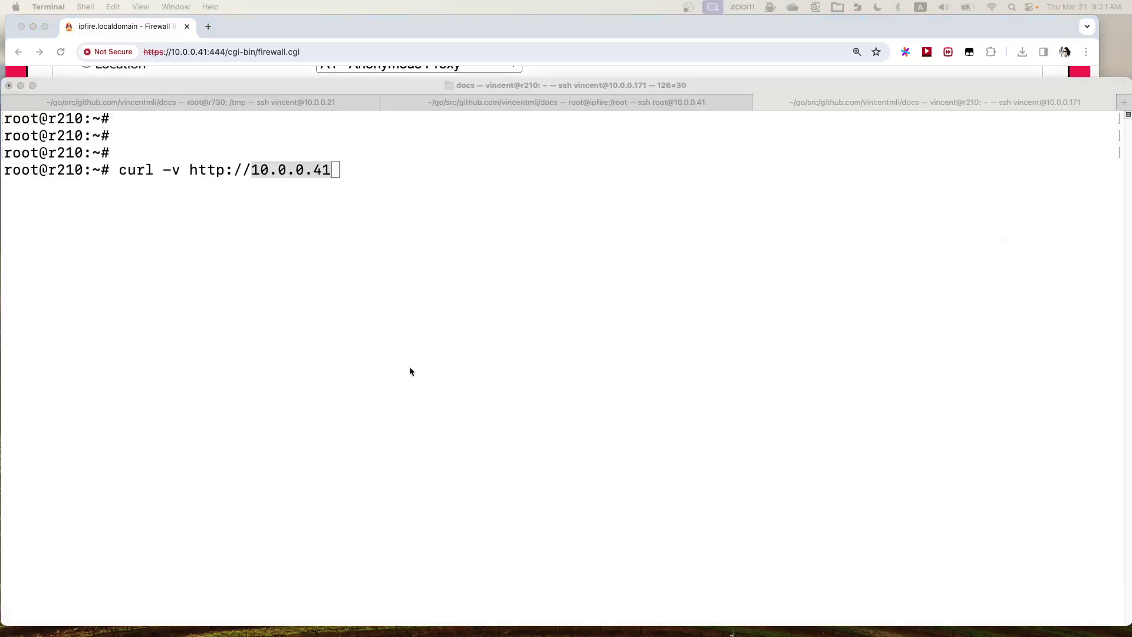
key("Return")
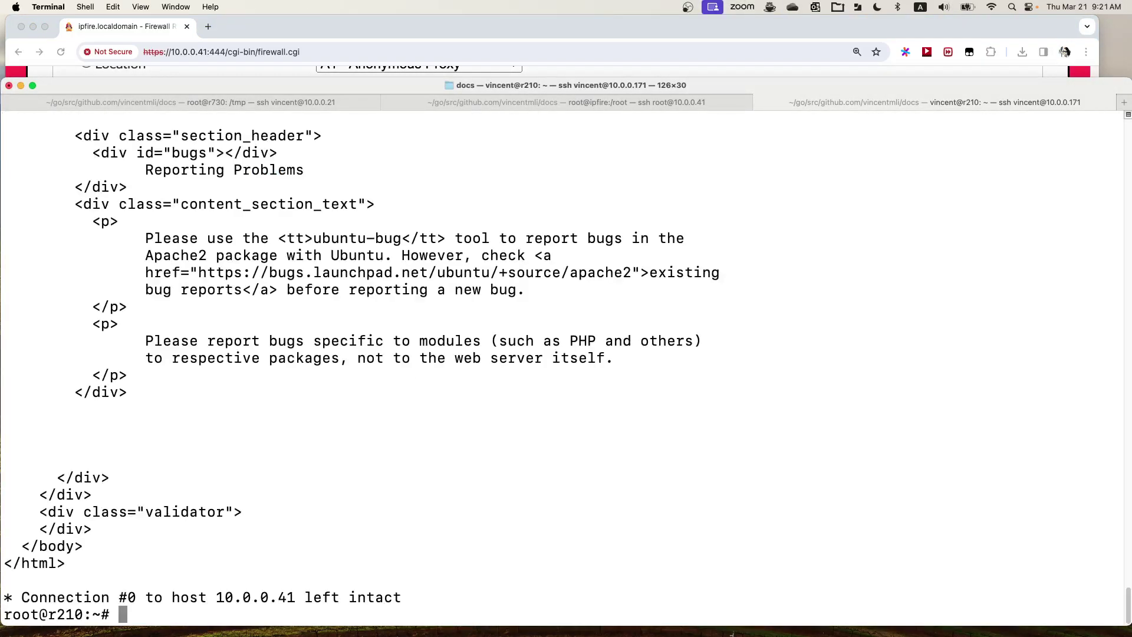
scroll(328, 315, "up", 9)
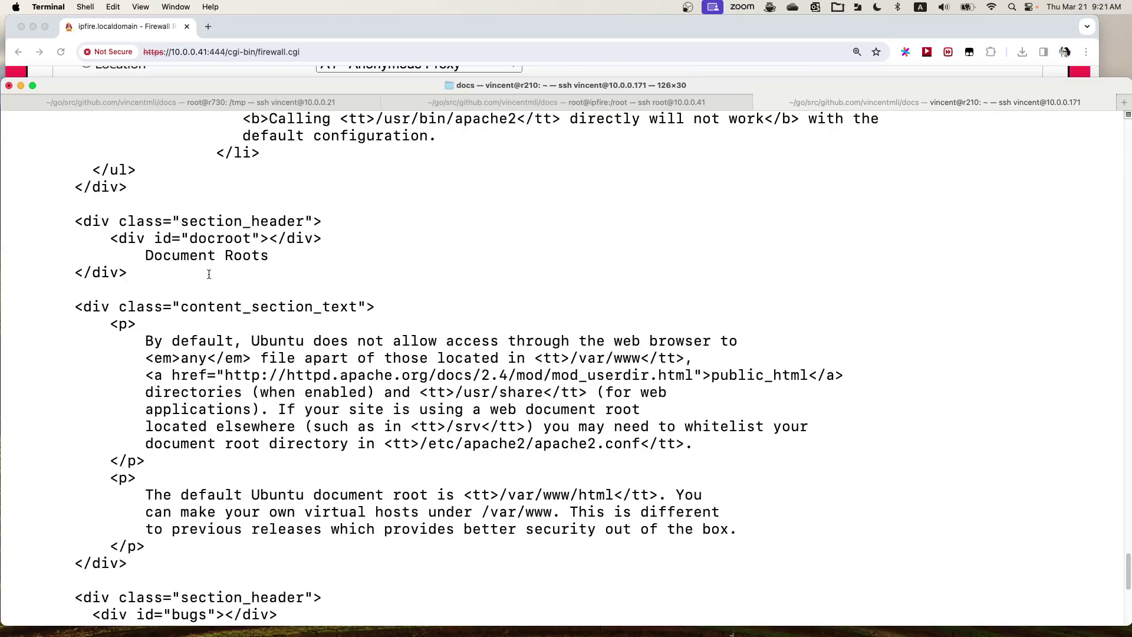
scroll(247, 310, "up", 12)
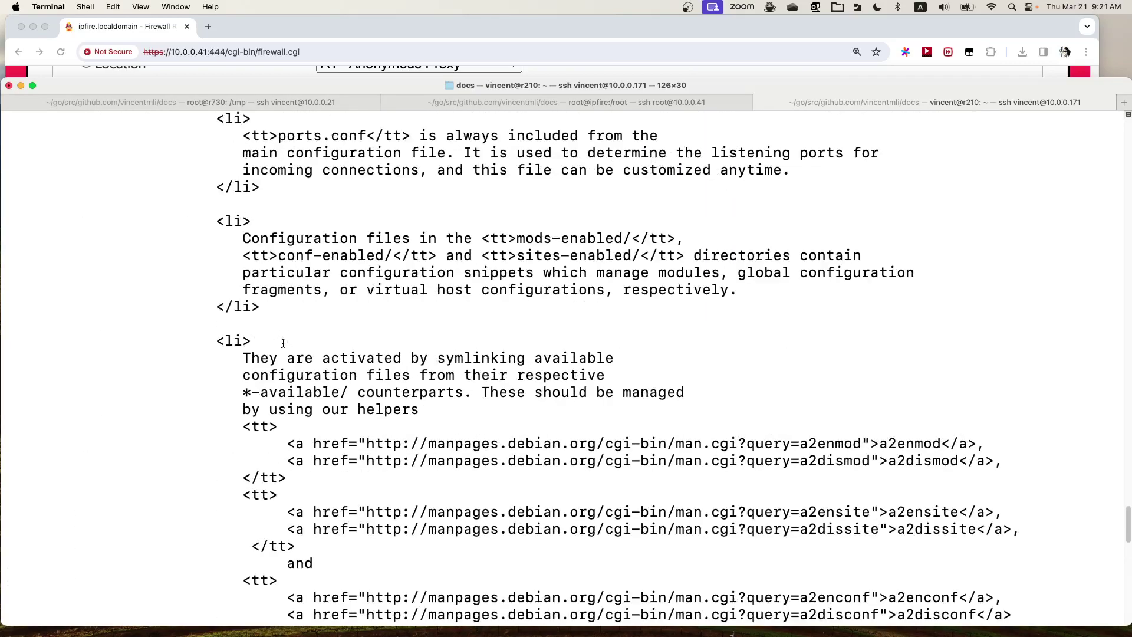
scroll(378, 311, "up", 10)
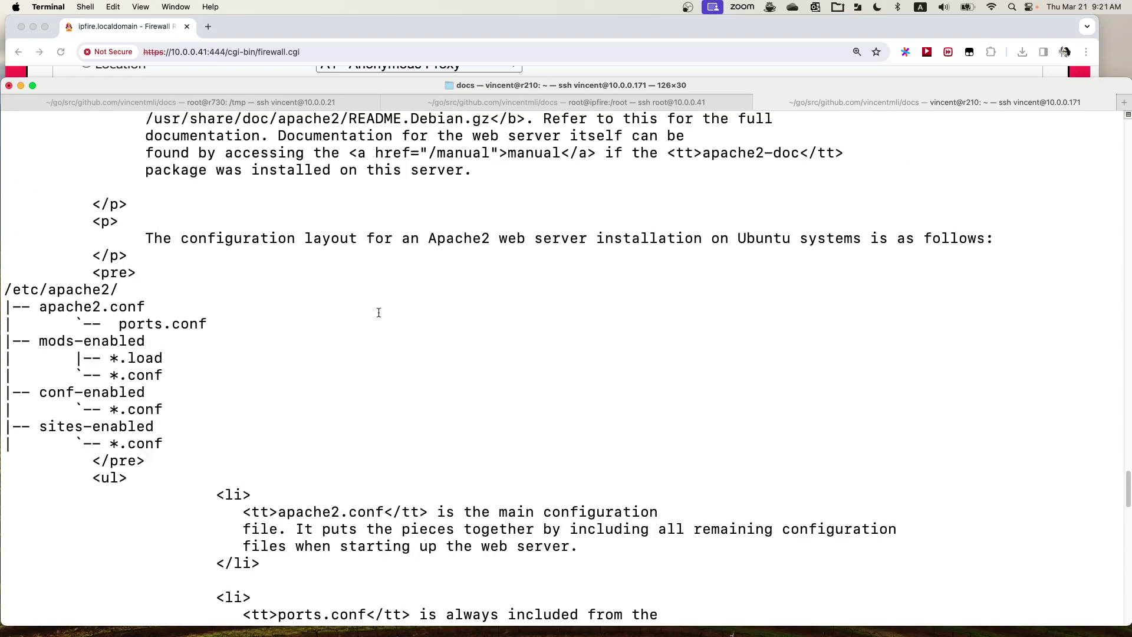
scroll(378, 312, "up", 7)
scroll(379, 312, "down", 15)
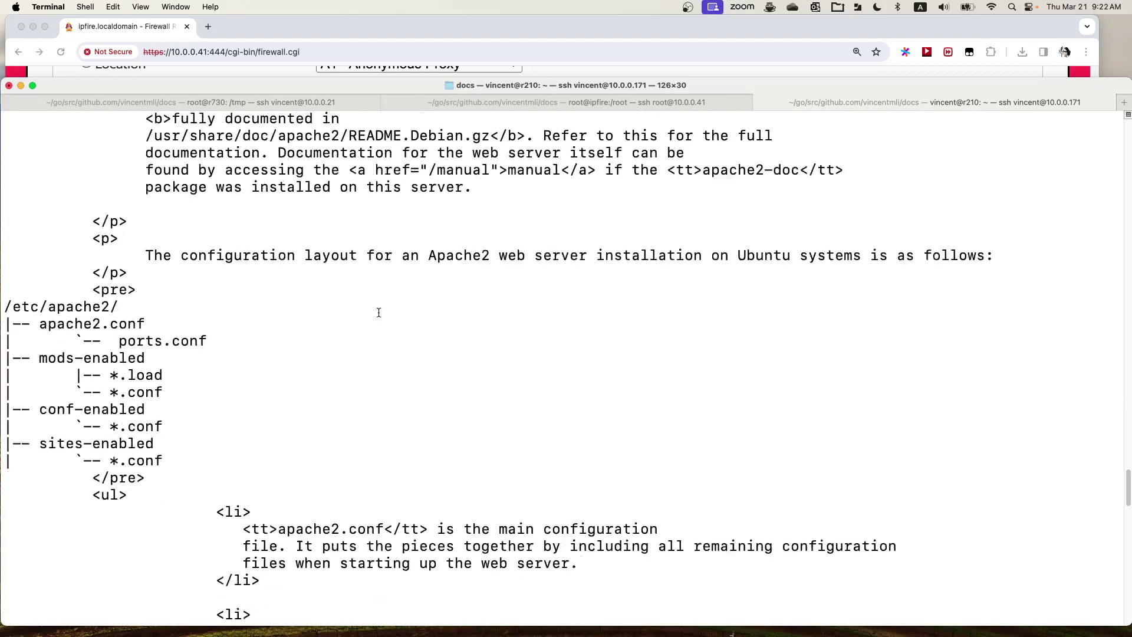
- Return to Chrome and examine the rule from its source section down to the protocol and additional settings
left_click(487, 20)
left_click(526, 330)
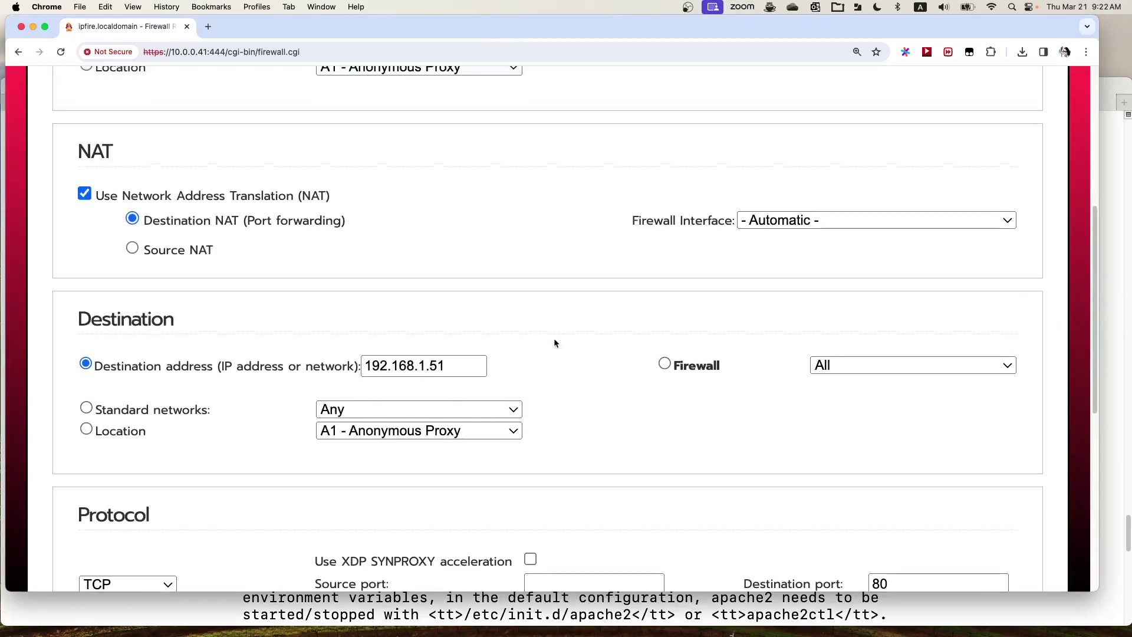
scroll(554, 340, "up", 5)
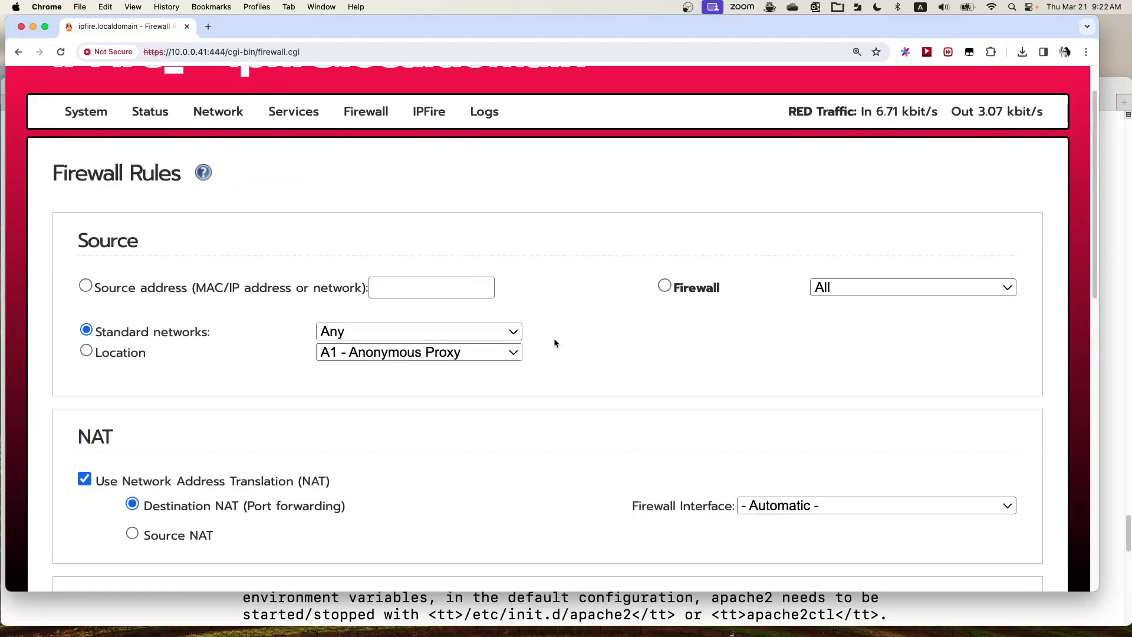
scroll(554, 340, "down", 4)
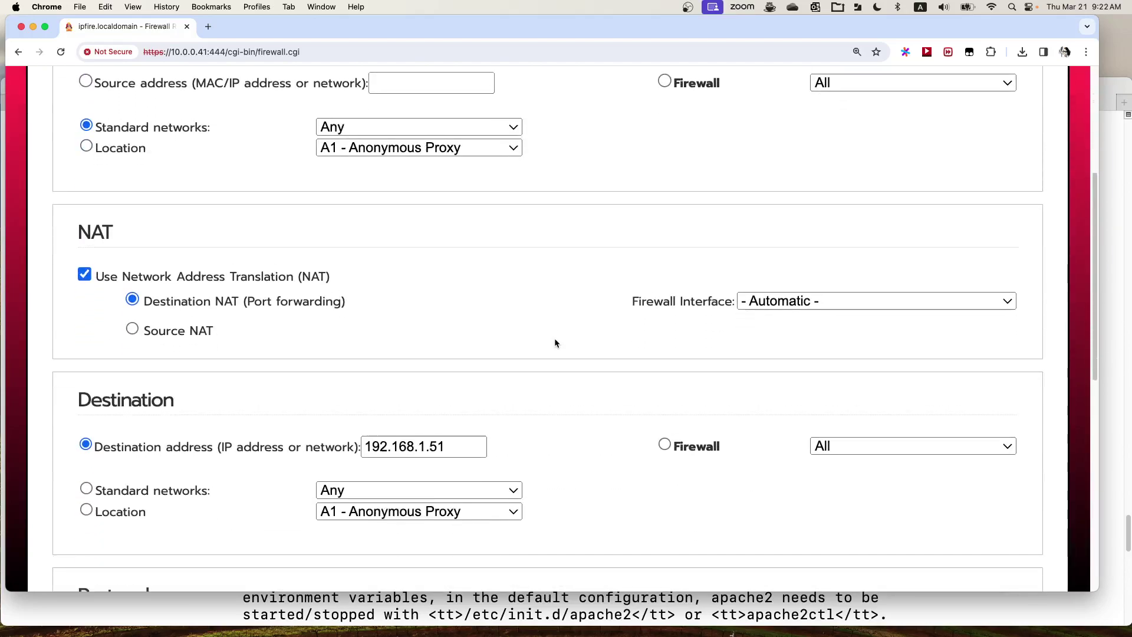
scroll(543, 332, "down", 3)
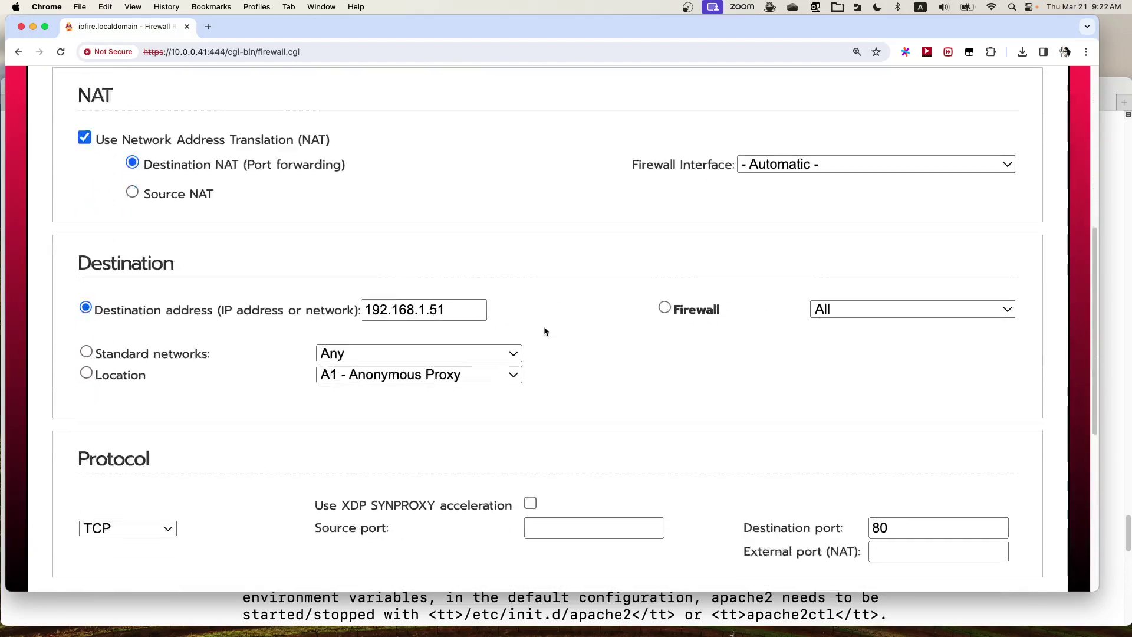
scroll(543, 332, "down", 1)
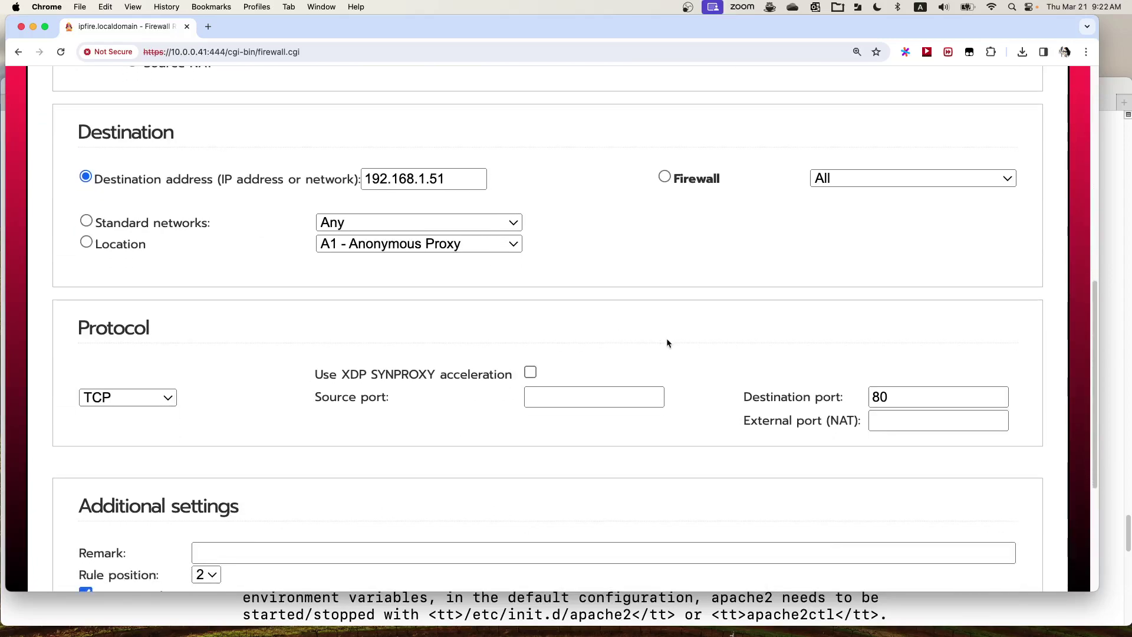
scroll(668, 340, "down", 1)
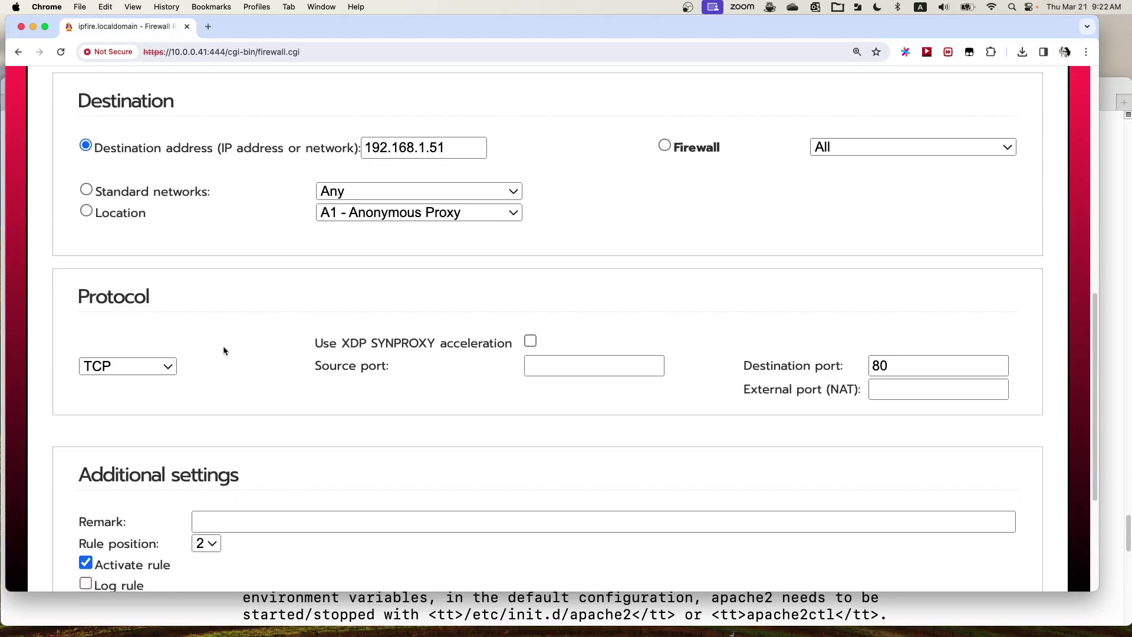
- Examine the forwarding rule's protocol section, covering the TCP protocol, the XDP SYNPROXY acceleration option and the destination port
scroll(195, 355, "down", 2)
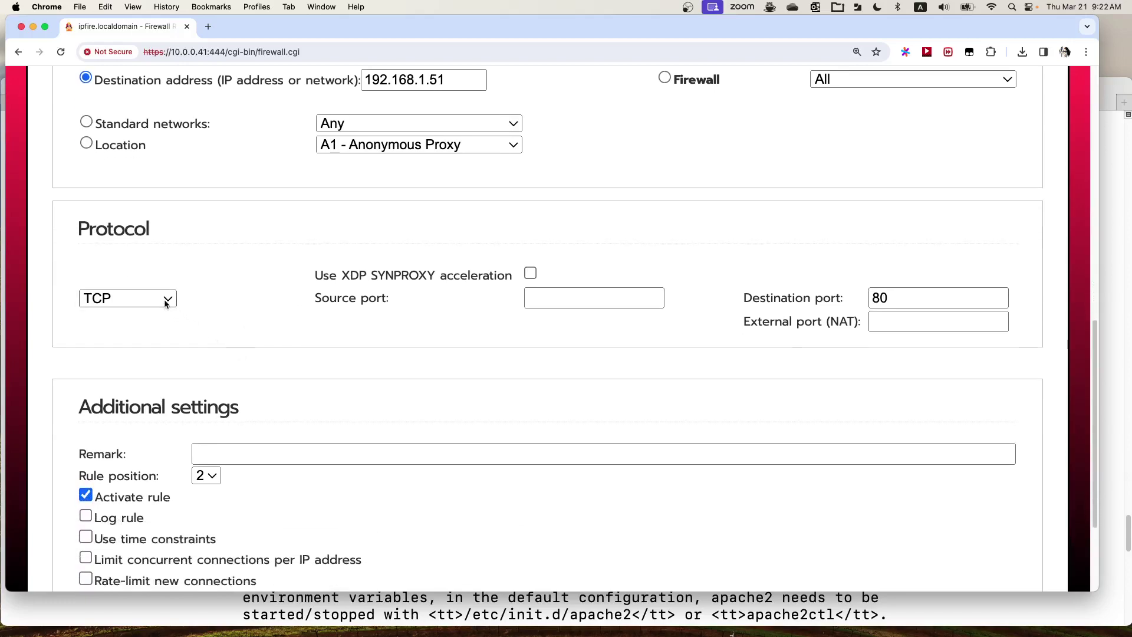
left_click(166, 302)
left_click(121, 300)
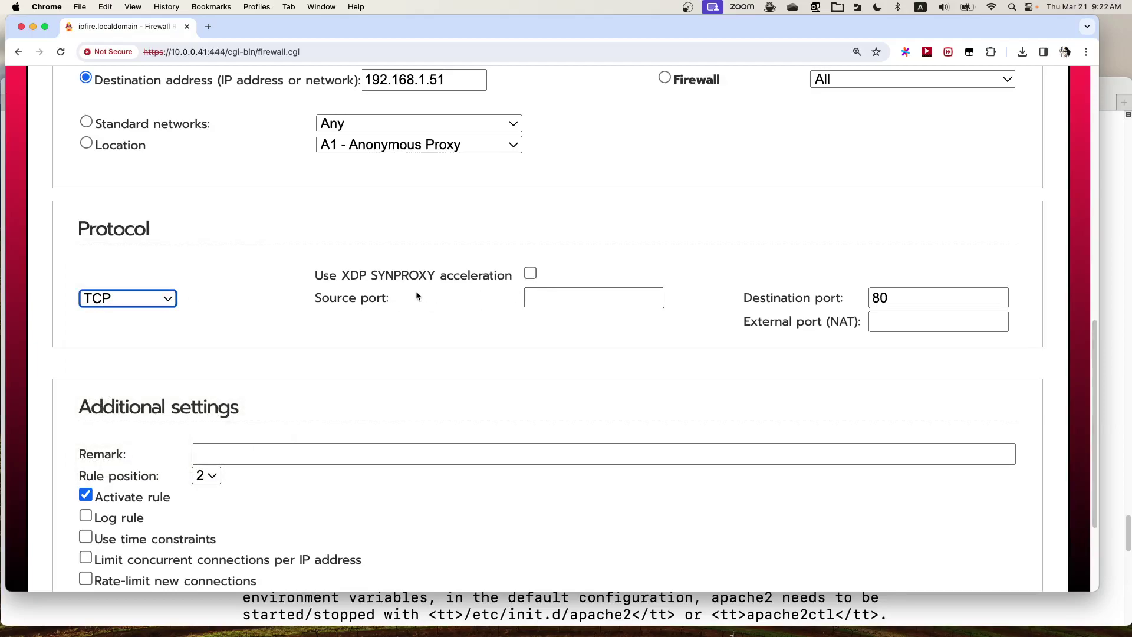
left_click(383, 280)
left_click_drag(314, 276, 513, 283)
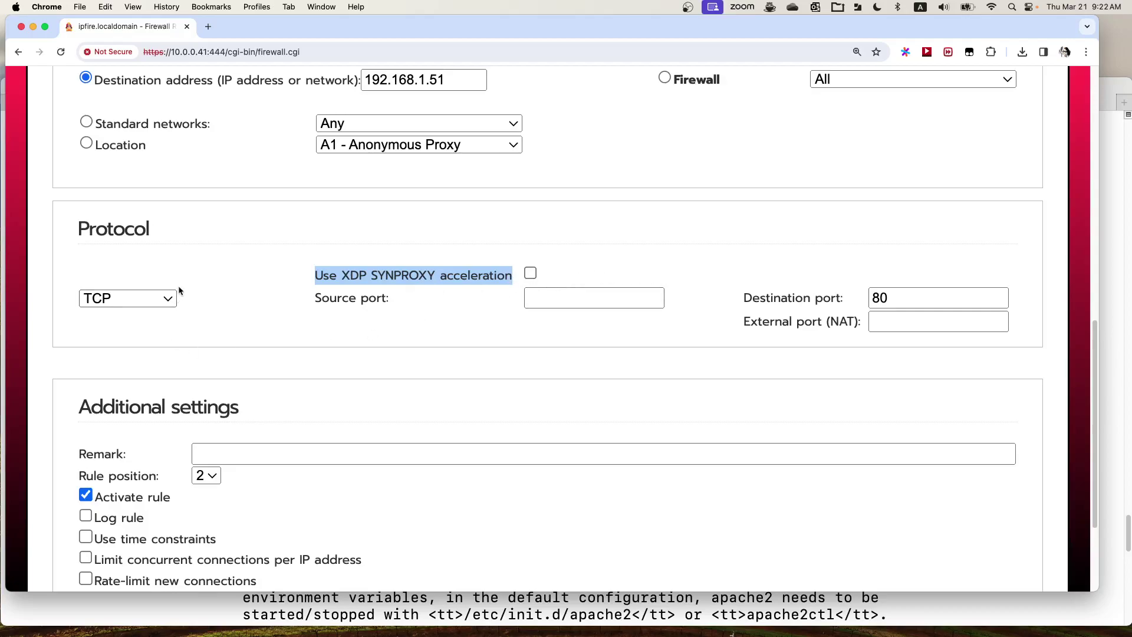
left_click(210, 293)
left_click_drag(911, 299, 855, 299)
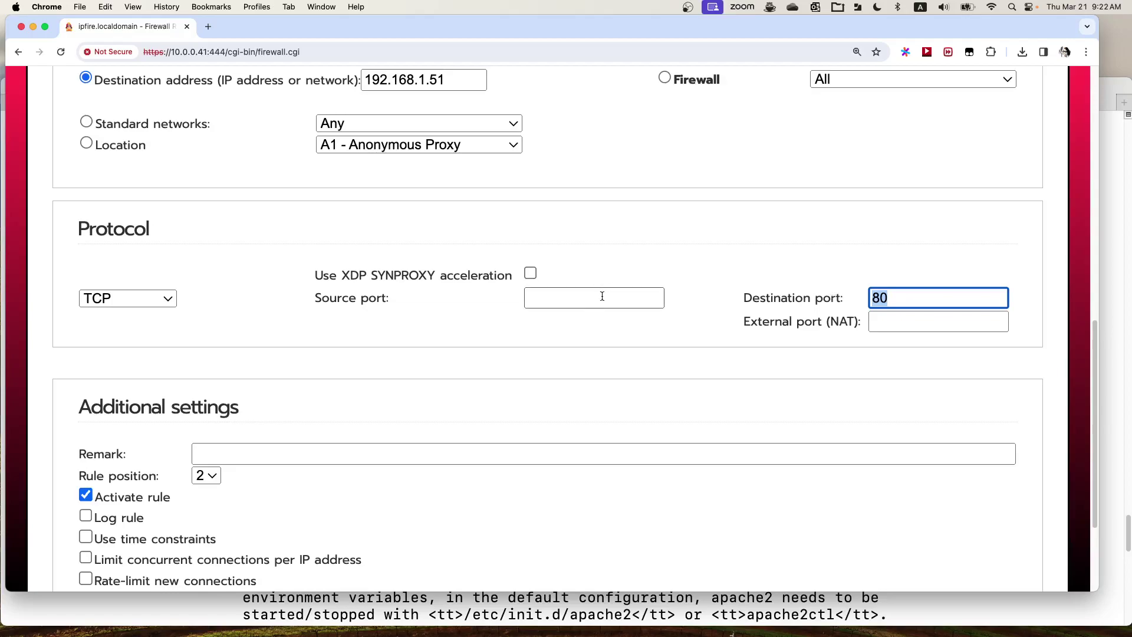
left_click(613, 267)
scroll(613, 265, "up", 2)
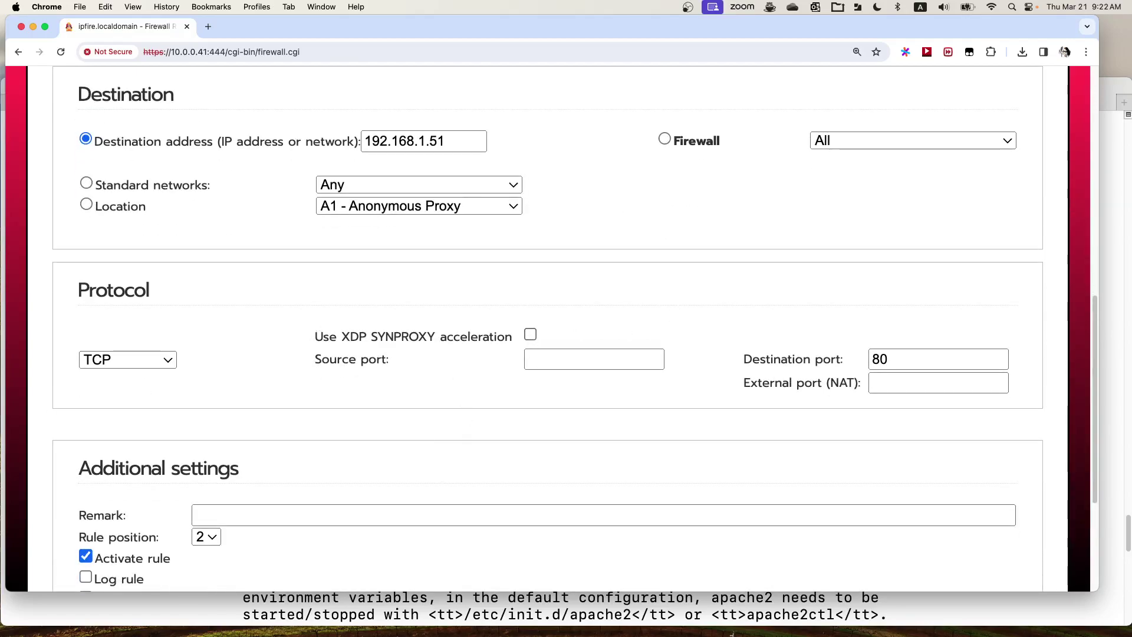
- Switch to Terminal's ipfire session, run iptables-save | grep 80 and examine the port 80 rules it prints
key("super+Tab")
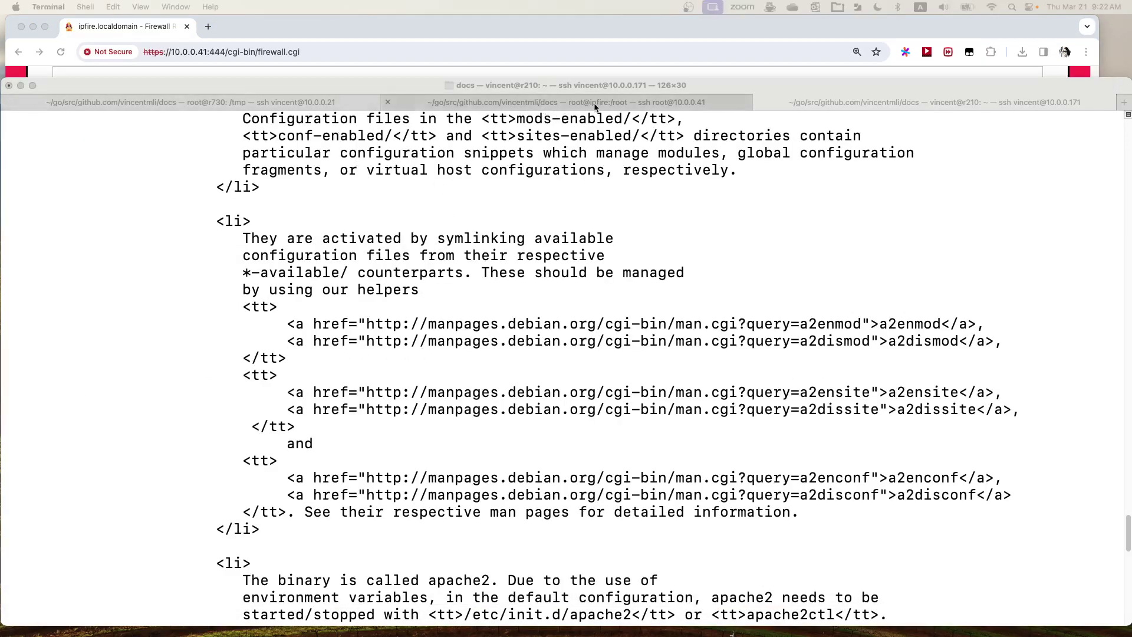
left_click(549, 106)
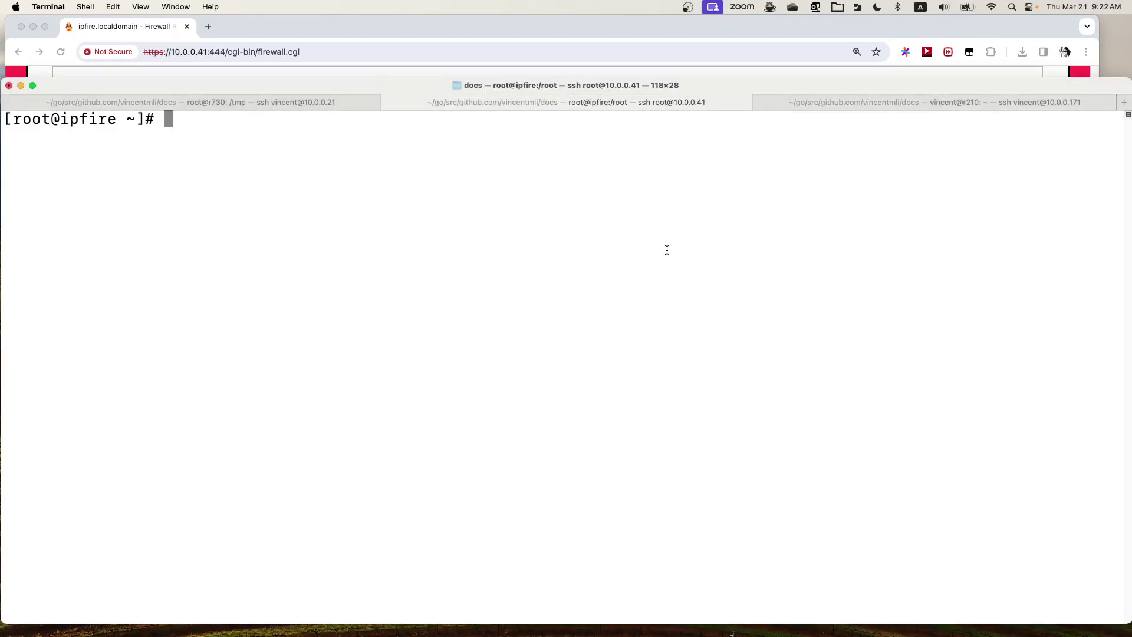
type("iptables-save")
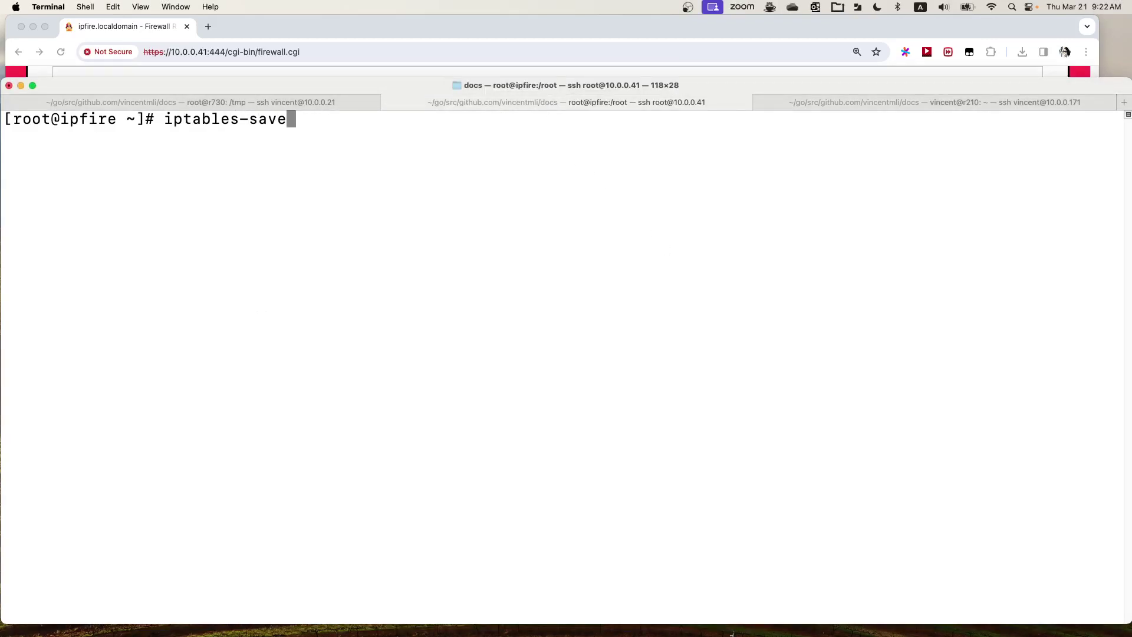
type(" | grep 80")
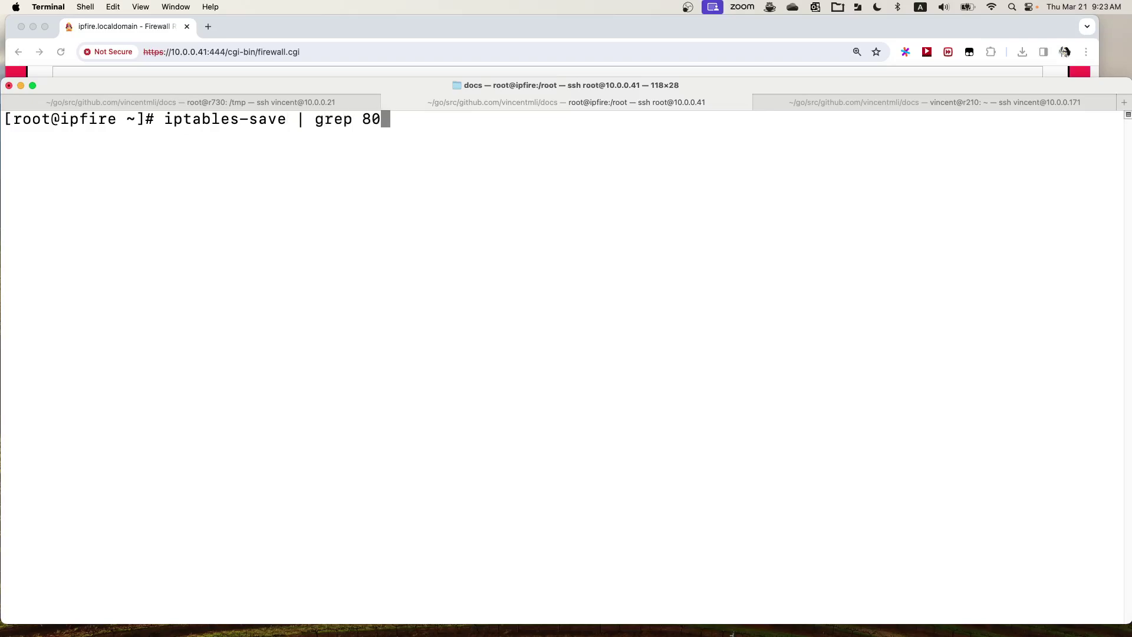
key("Return")
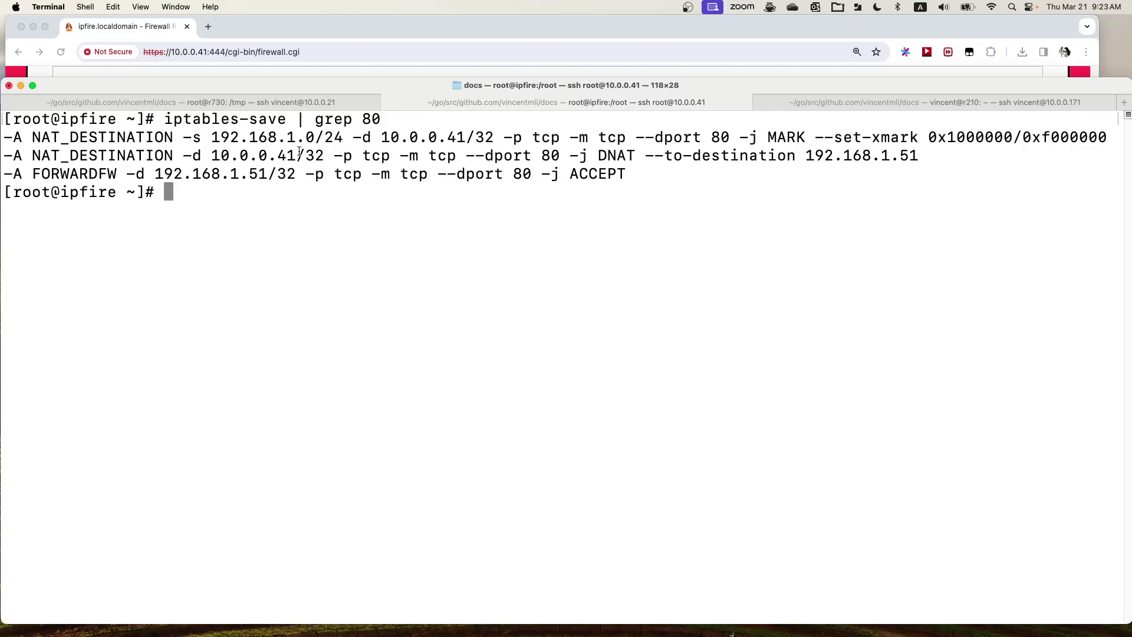
left_click_drag(8, 137, 660, 173)
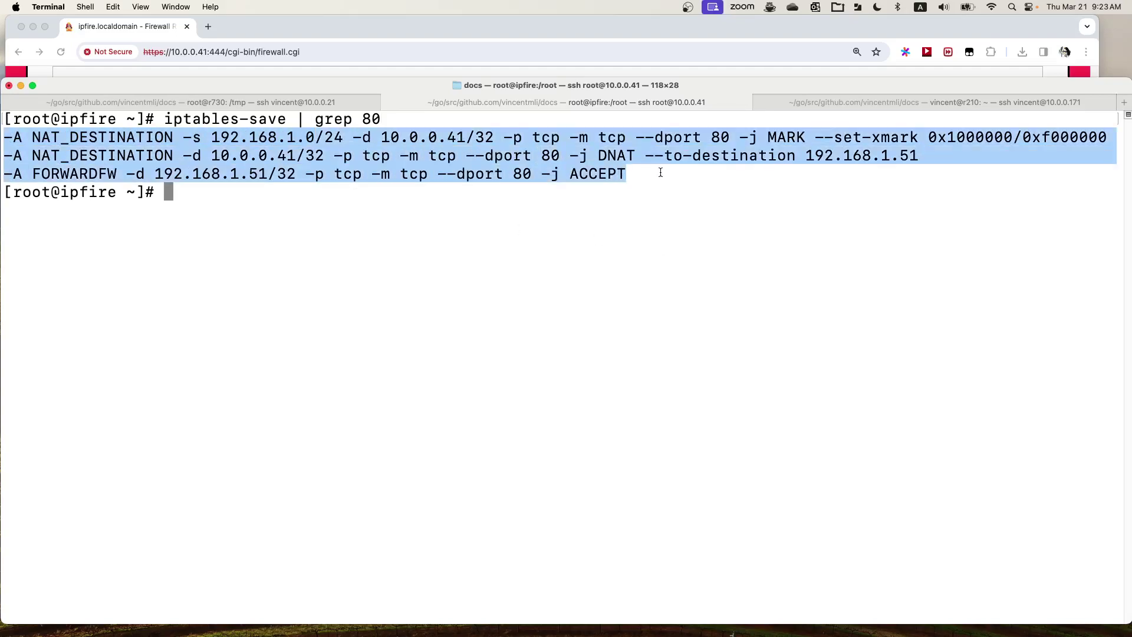
left_click(436, 171)
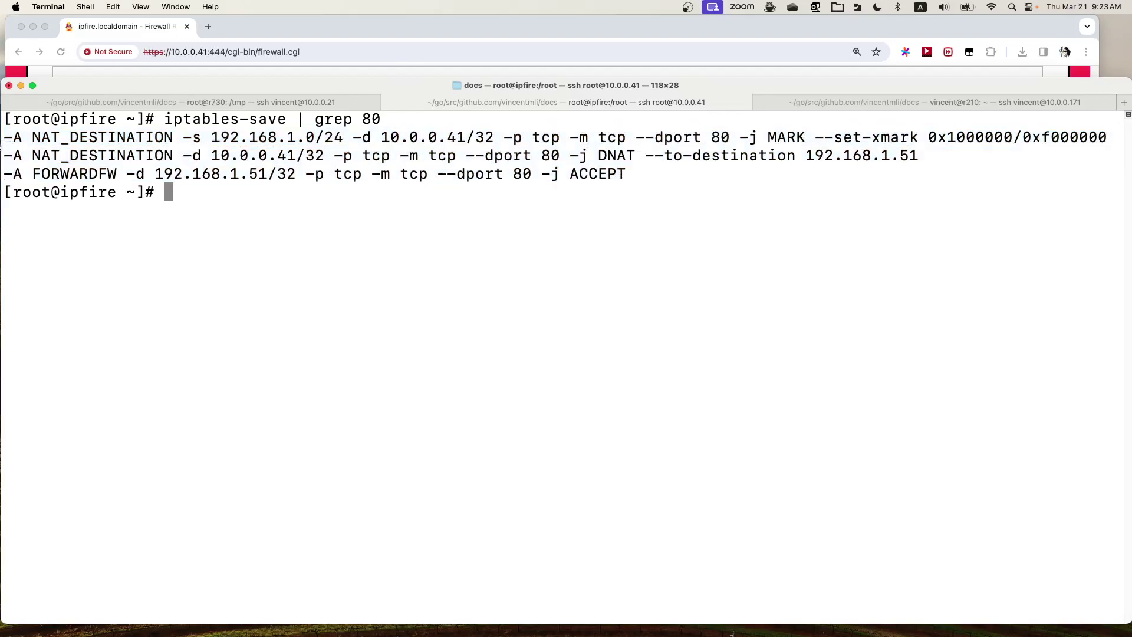
left_click_drag(4, 136, 665, 181)
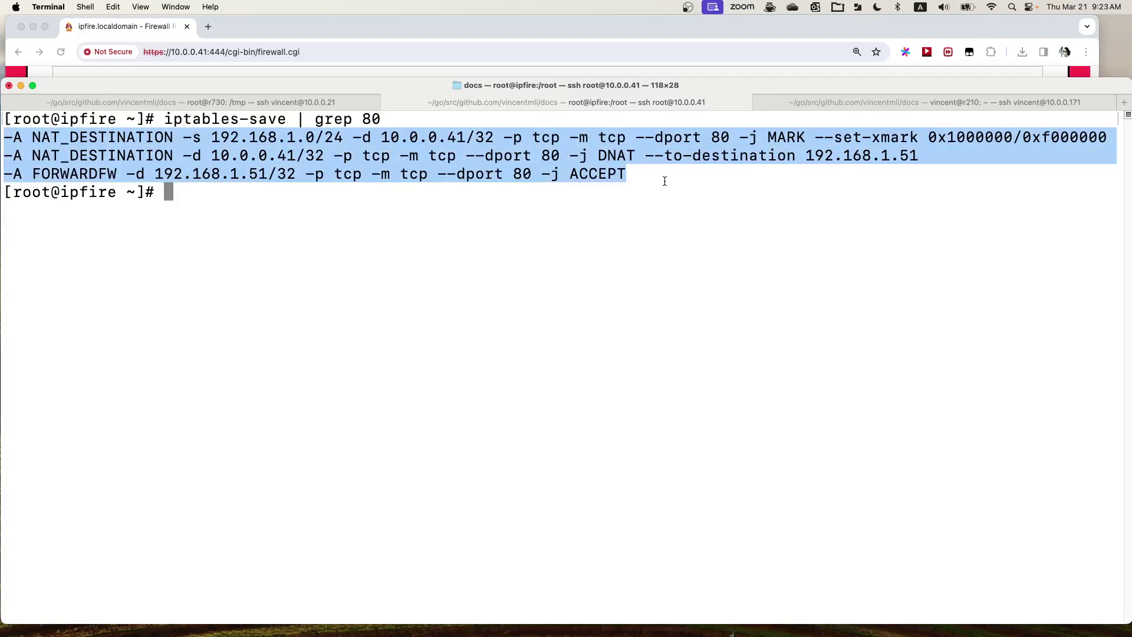
left_click(464, 193)
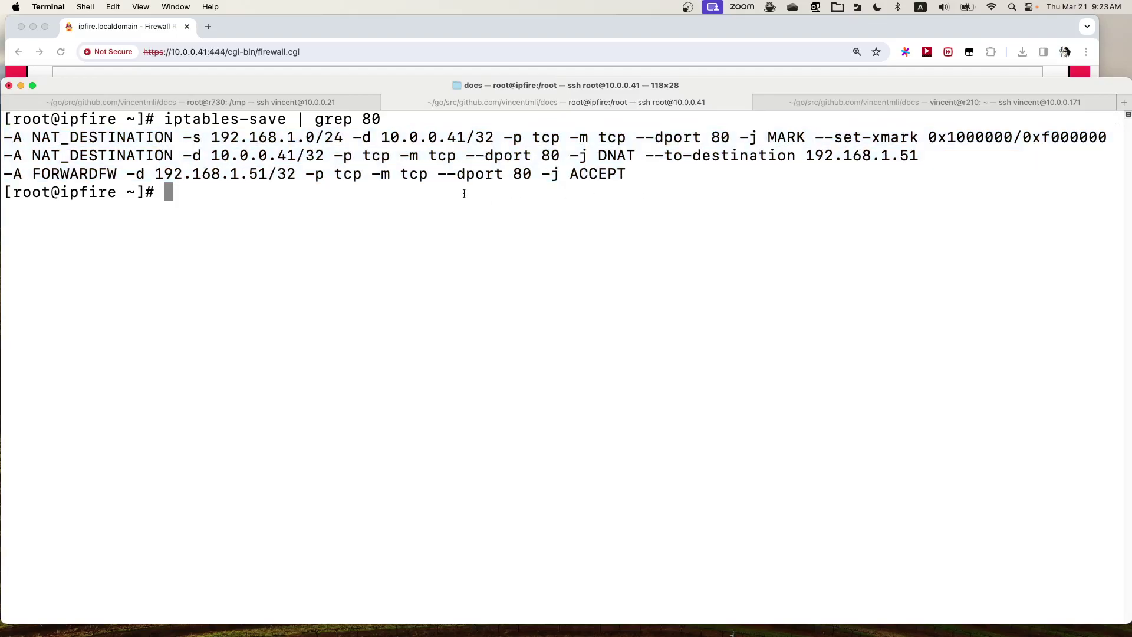
key("Return")
key("Return")
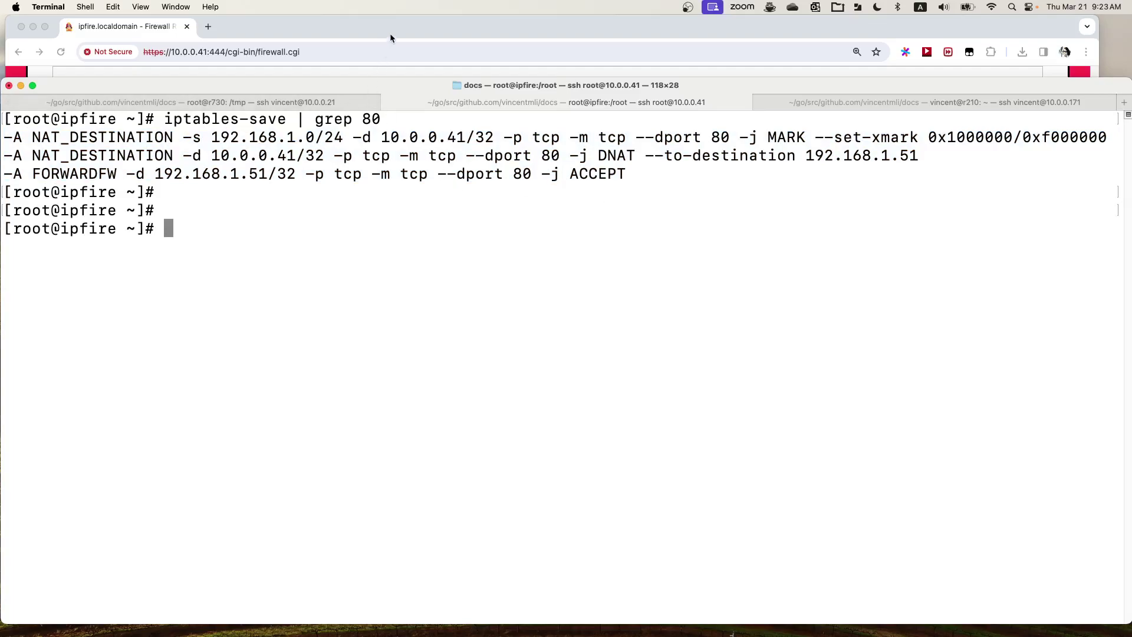
- Switch to Chrome, enable XDP SYNPROXY acceleration for the port 80 forwarding rule and update the rule
left_click(465, 26)
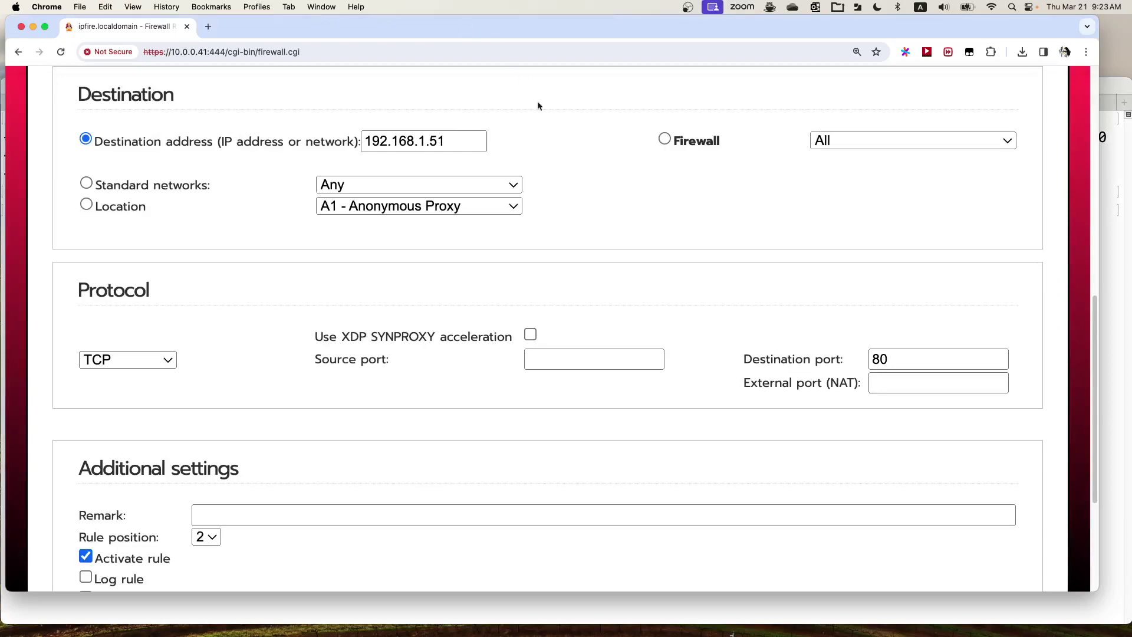
scroll(672, 276, "down", 2)
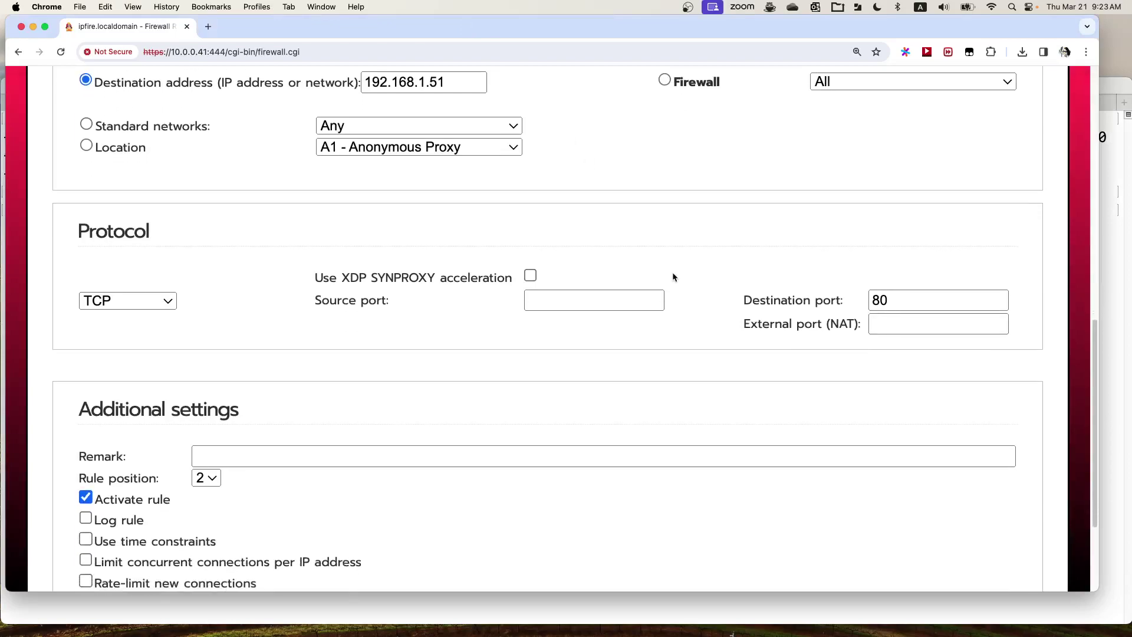
left_click(530, 275)
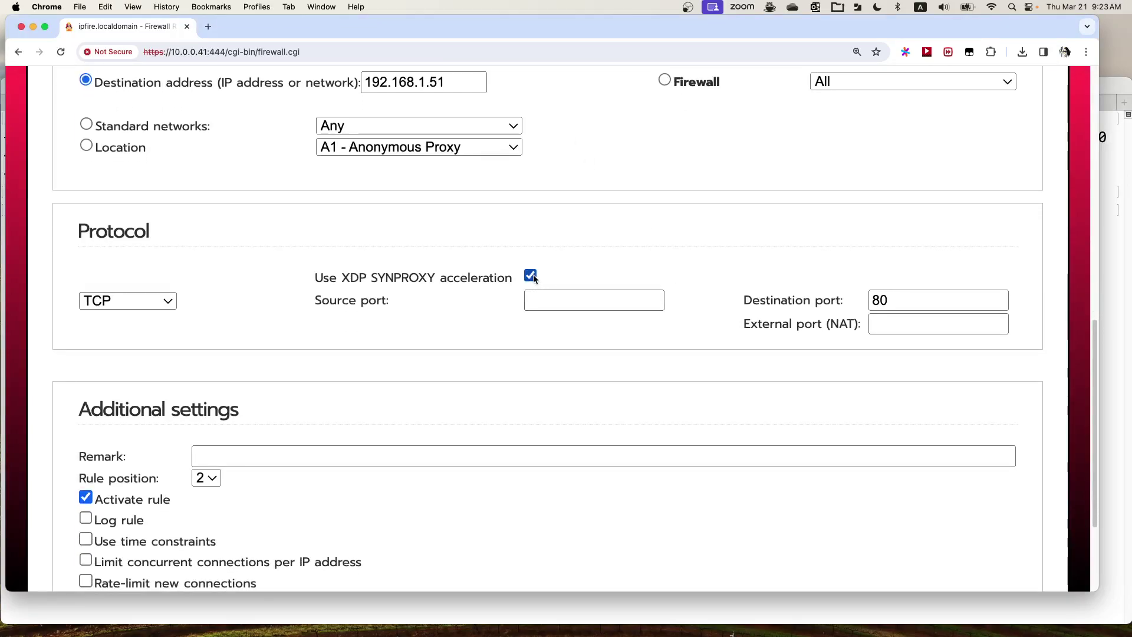
scroll(637, 272, "down", 1)
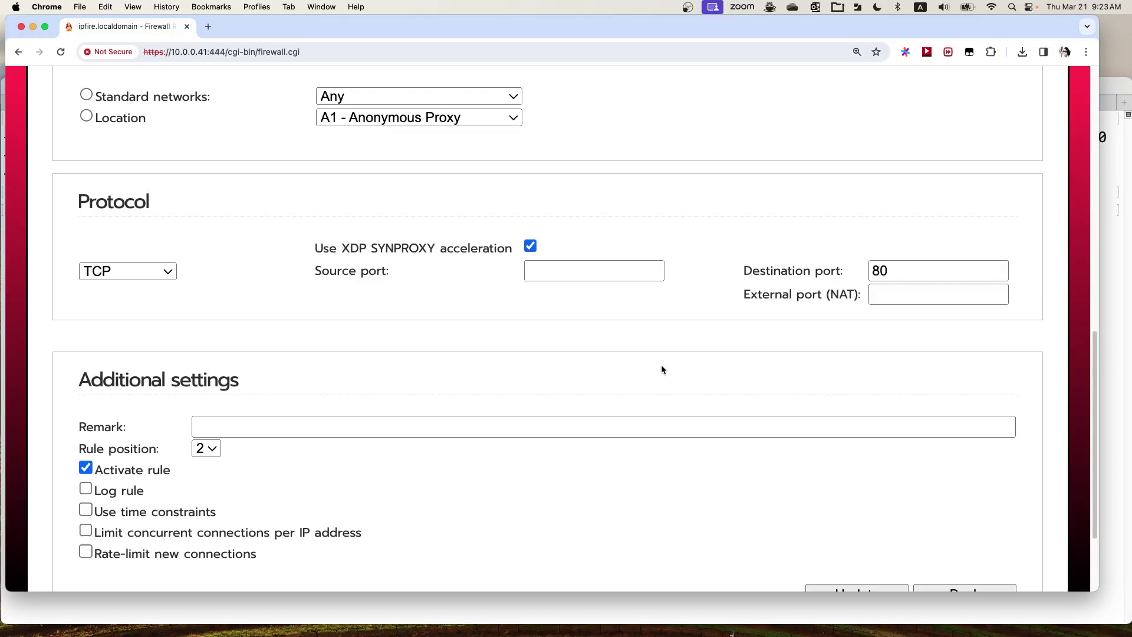
scroll(661, 370, "down", 3)
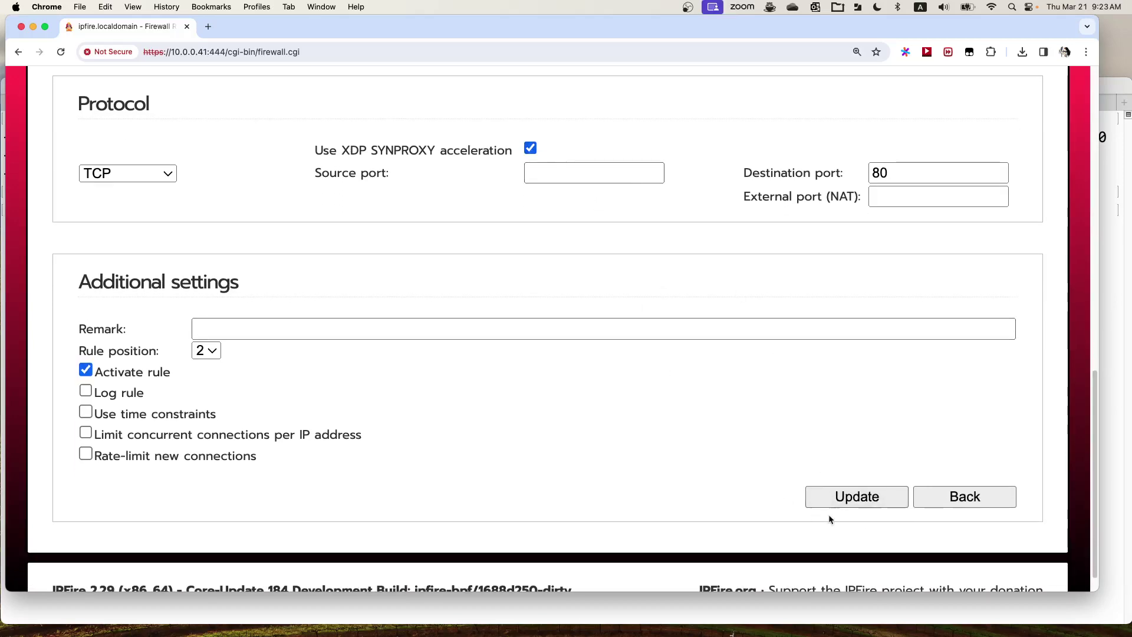
left_click(872, 502)
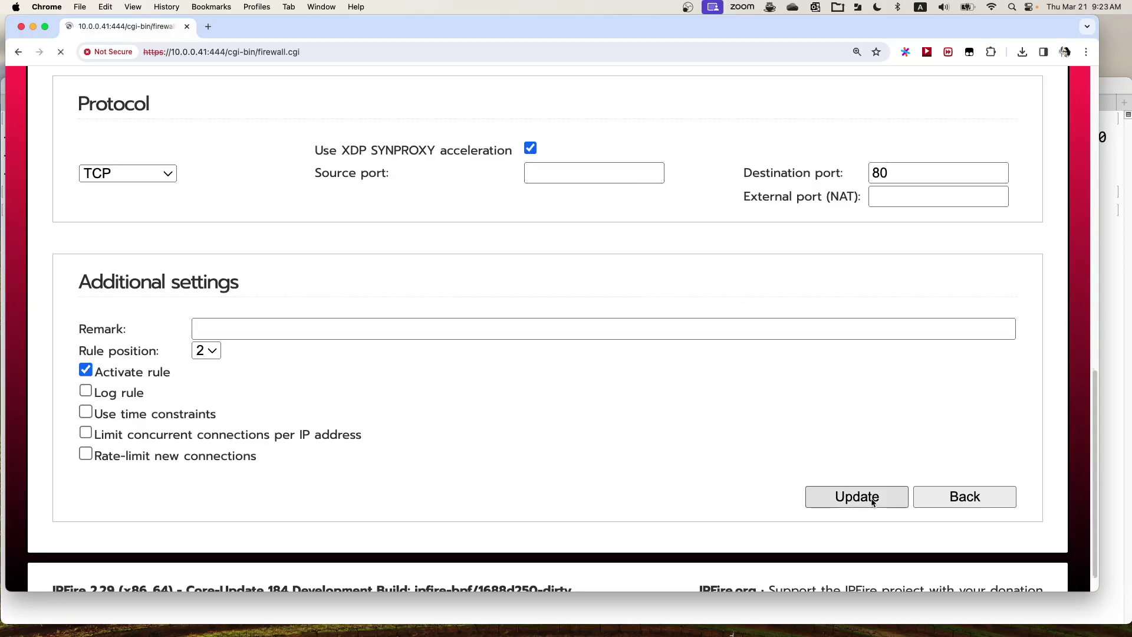
- Apply the pending changes to the firewall rules
scroll(742, 387, "down", 2)
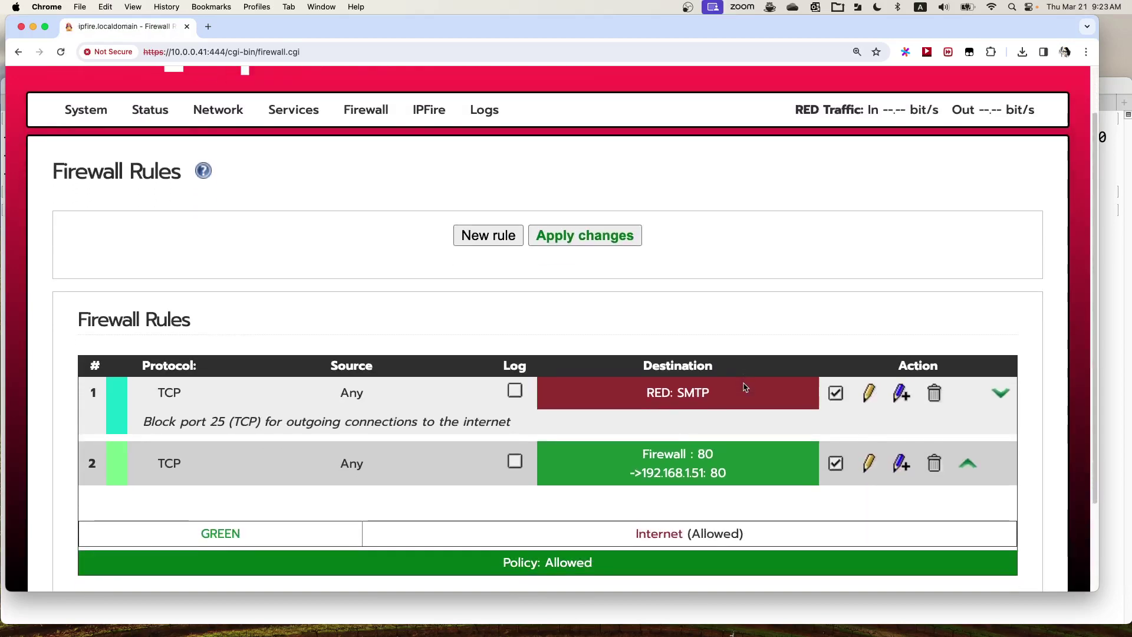
left_click(602, 237)
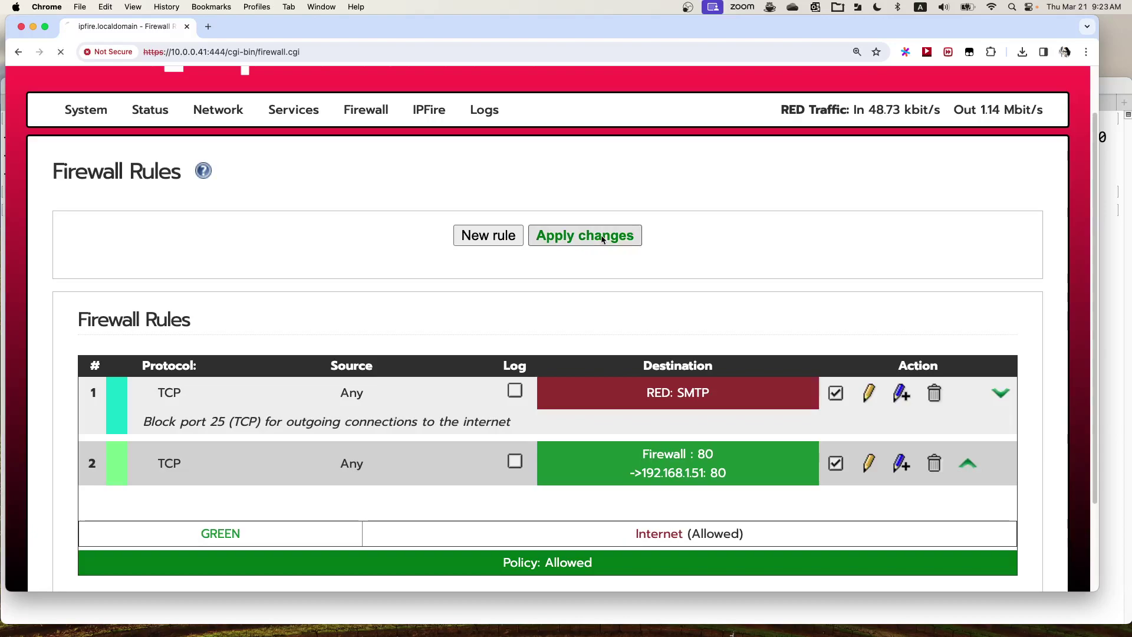
scroll(767, 329, "down", 4)
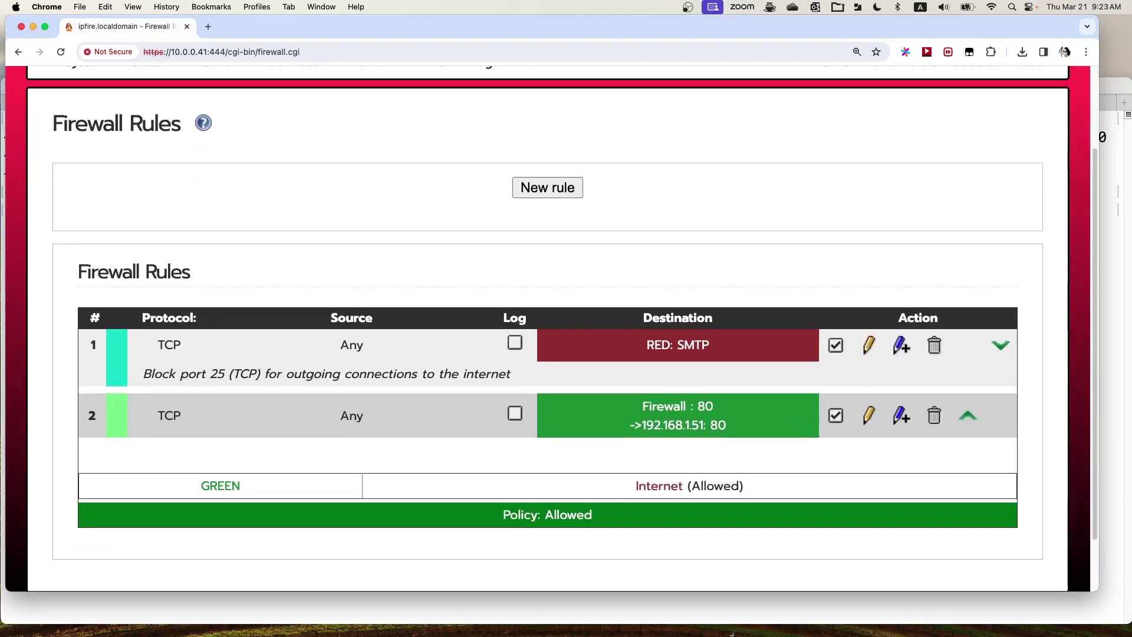
- Switch to Terminal and rerun iptables-save | grep 80 in the ipfire session
key("super+Tab")
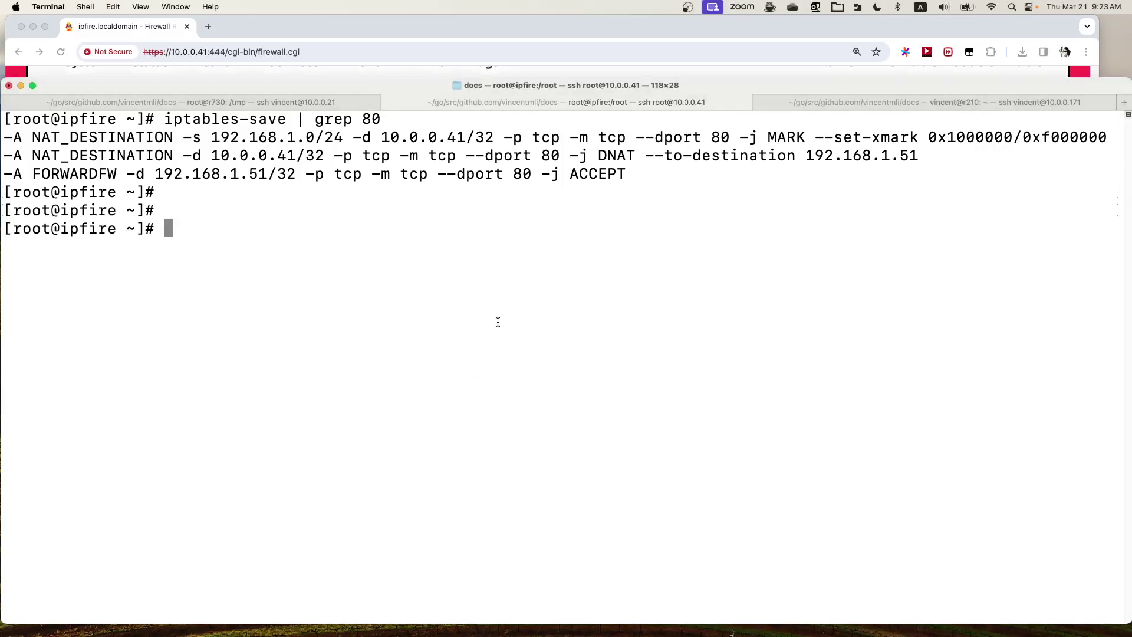
key("Up")
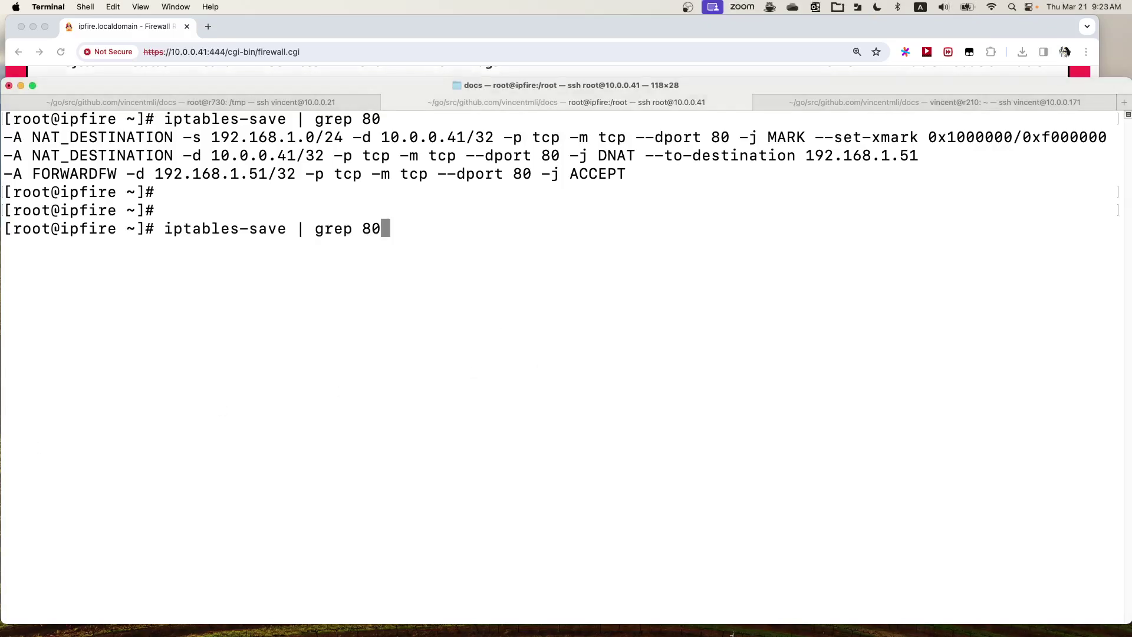
key("Return")
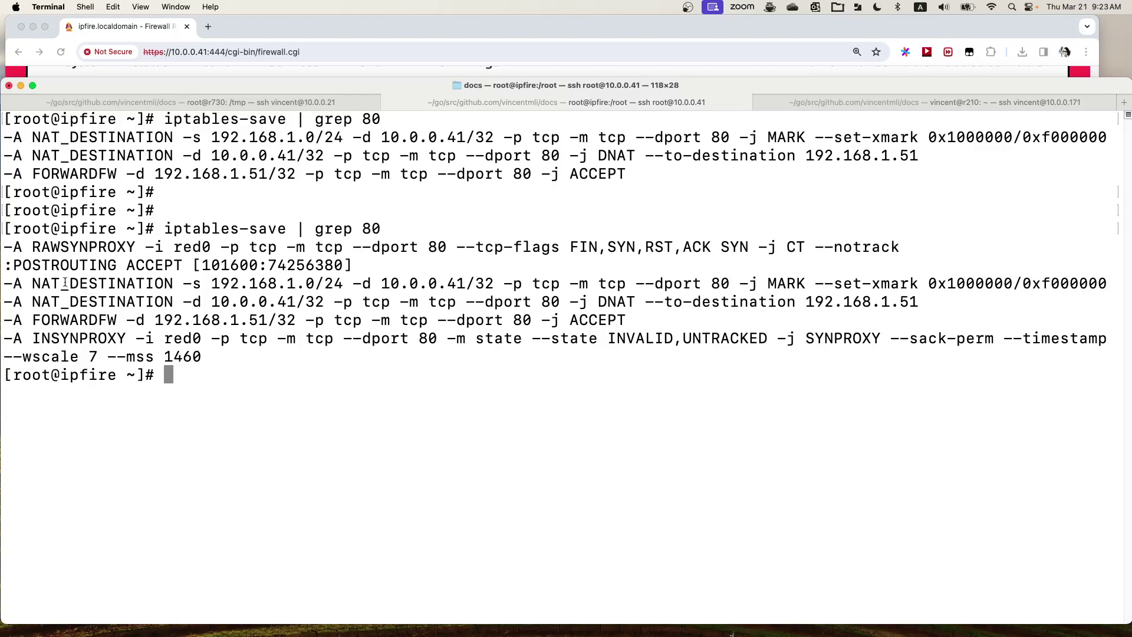
- Examine the RAWSYNPROXY and INSYNPROXY rules for port 80 in the latest iptables-save output
left_click_drag(5, 248, 421, 255)
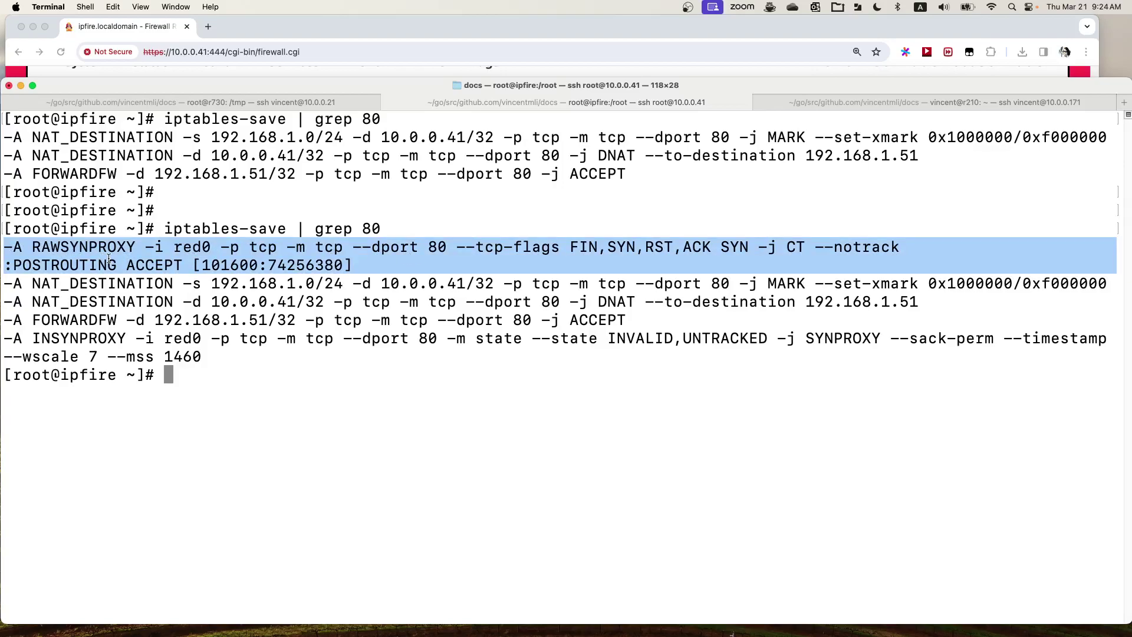
left_click(83, 348)
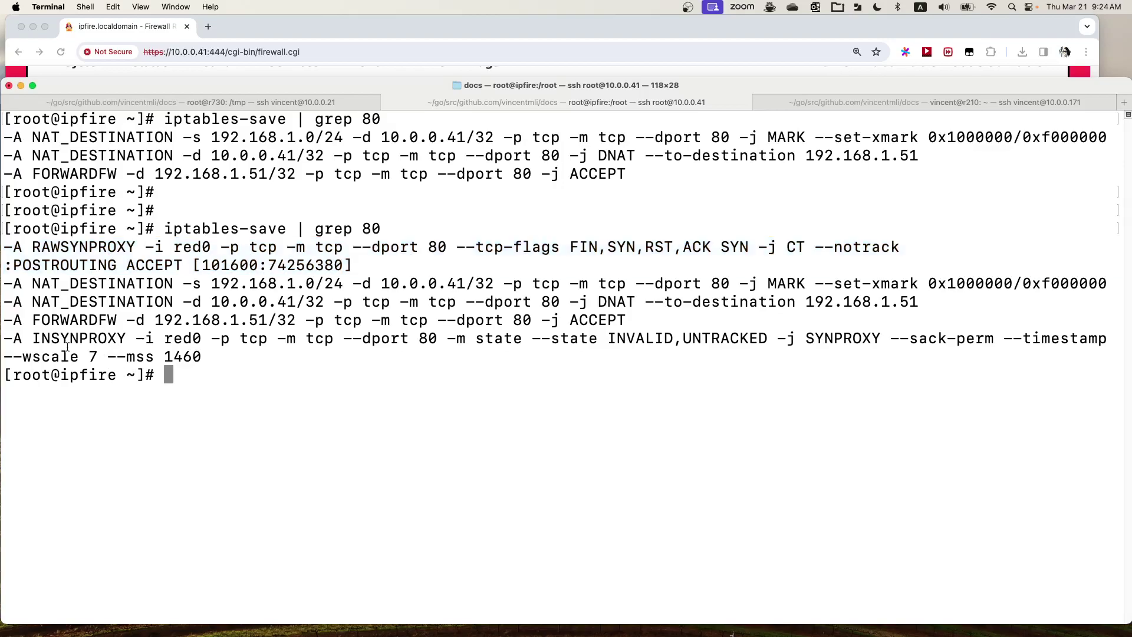
left_click_drag(7, 338, 330, 354)
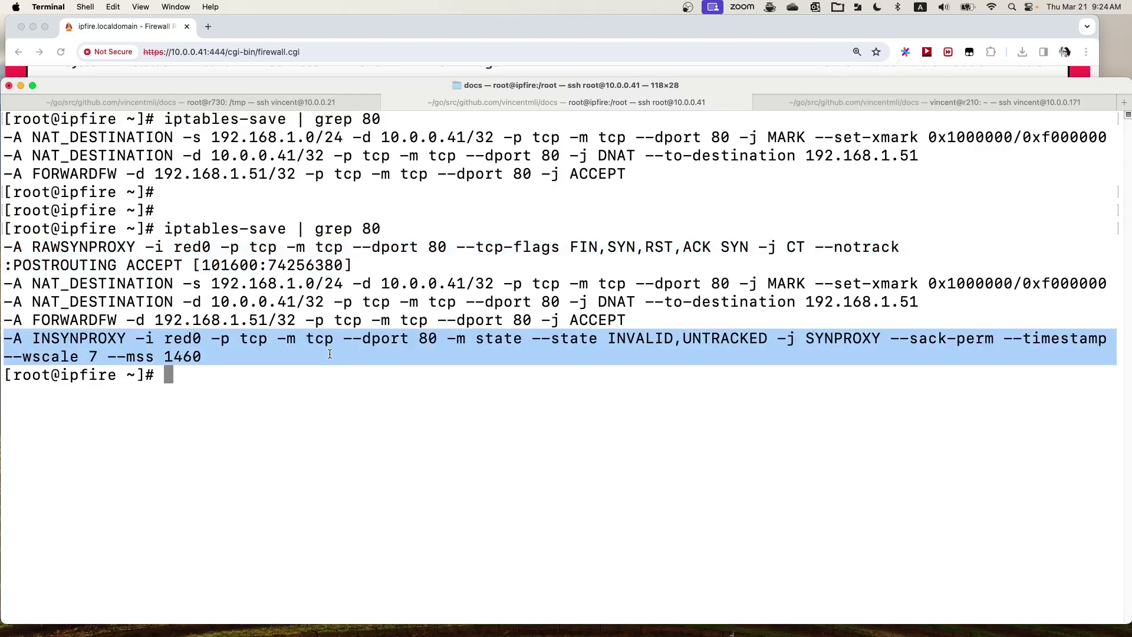
left_click(173, 348)
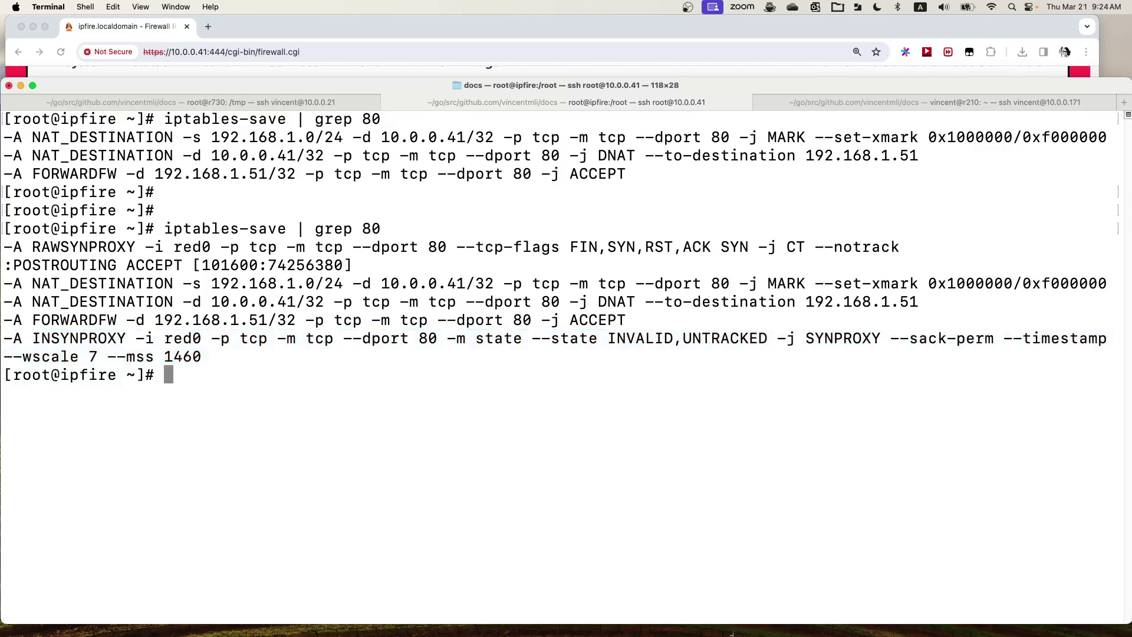
left_click_drag(4, 245, 431, 258)
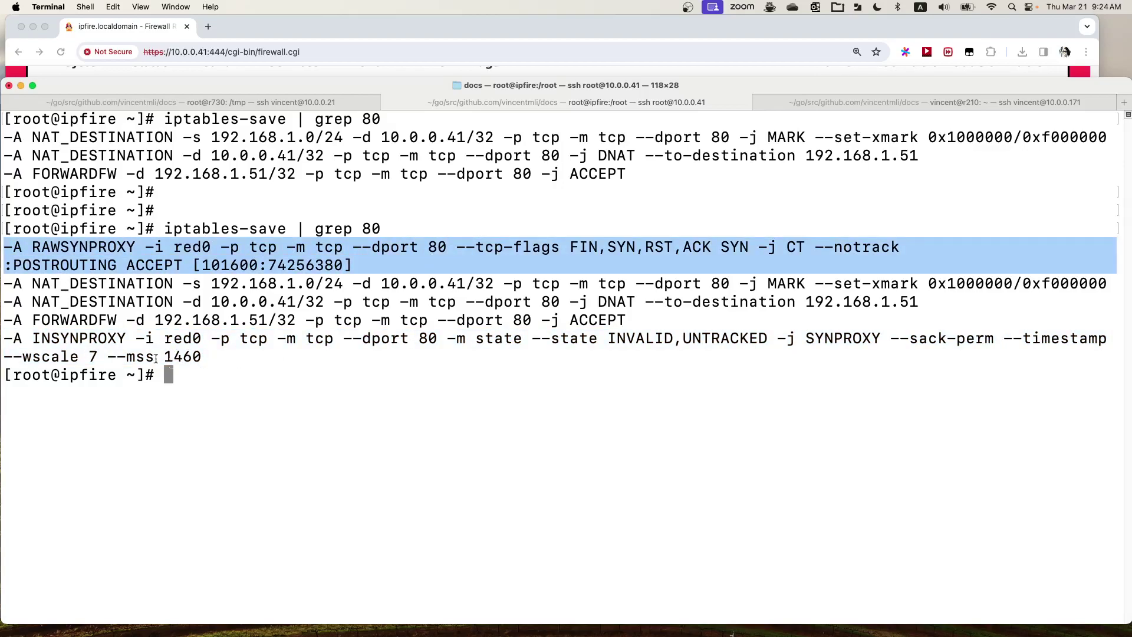
left_click(106, 346)
left_click_drag(7, 339, 319, 357)
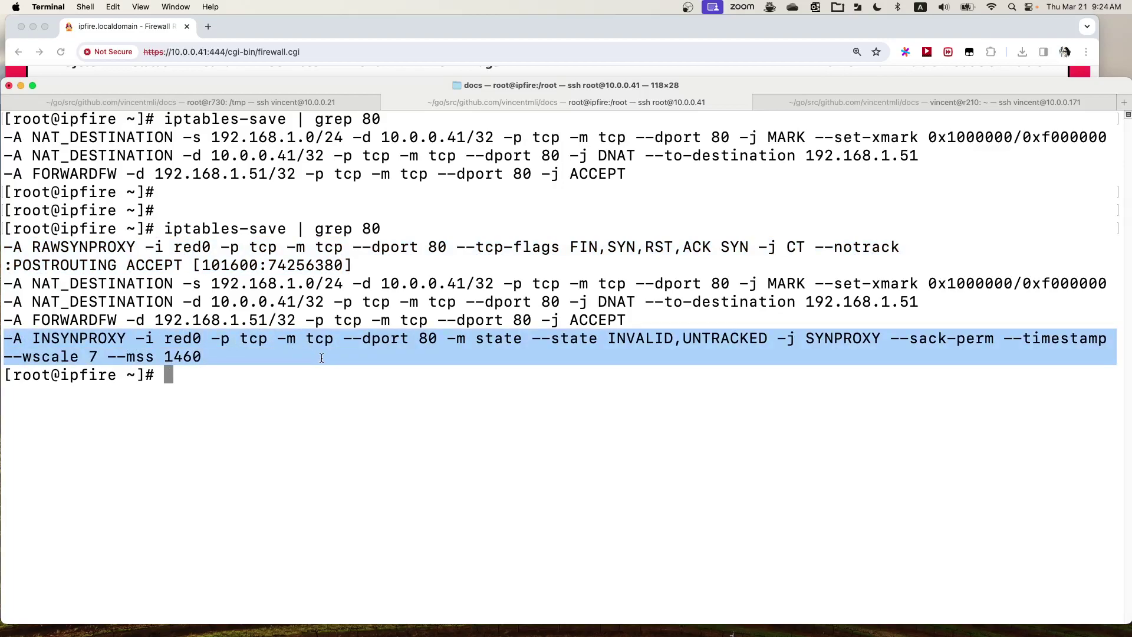
left_click(52, 254)
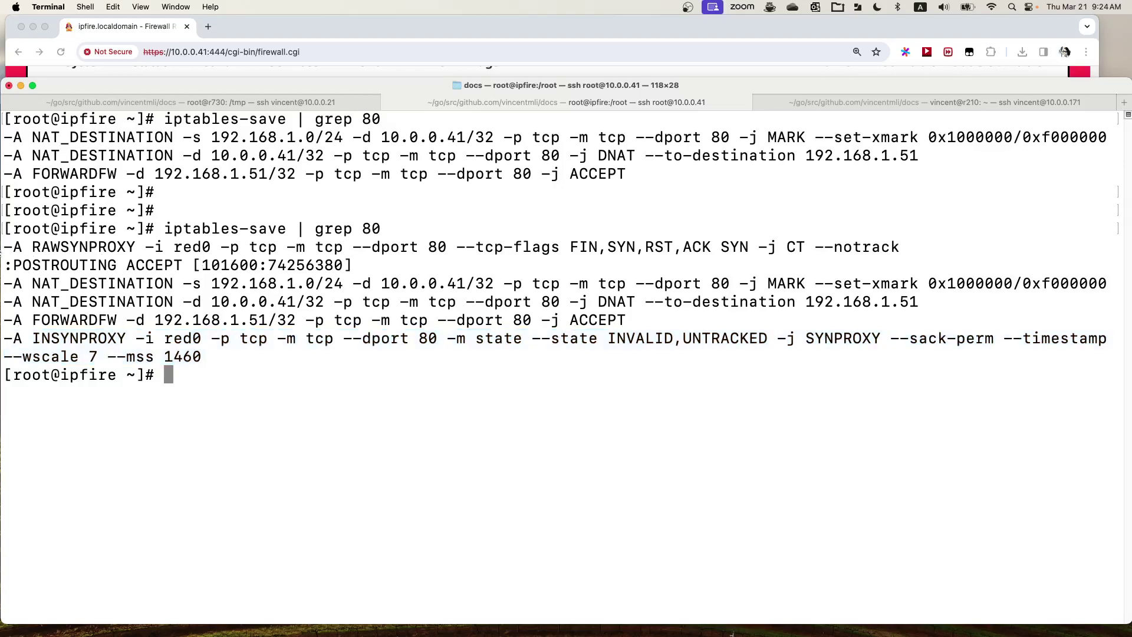
left_click_drag(5, 246, 371, 261)
left_click(214, 313)
left_click_drag(25, 338, 155, 339)
left_click_drag(32, 246, 148, 246)
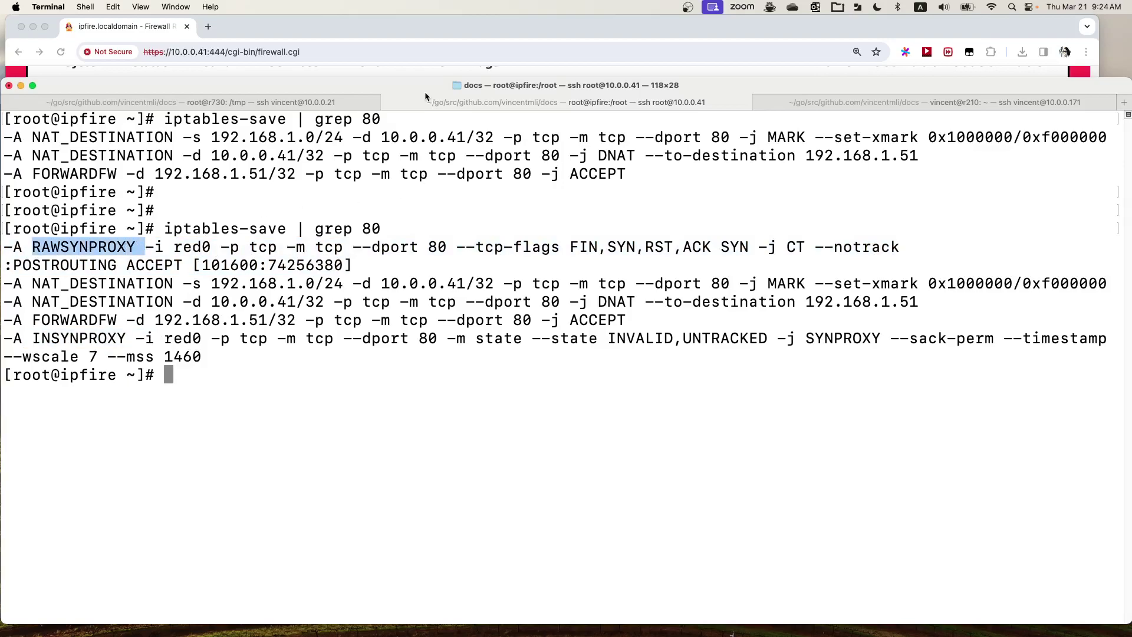
- Switch to Chrome and open IPFire's eBPF XDP DDoS Protection page
left_click(424, 30)
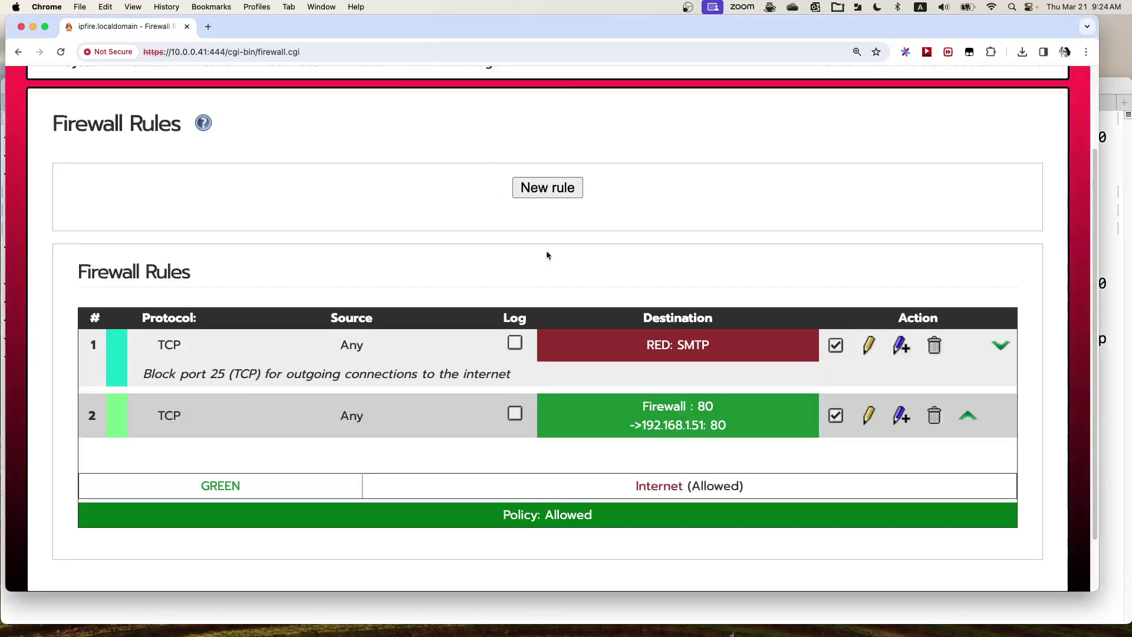
scroll(613, 357, "down", 2)
scroll(612, 358, "up", 5)
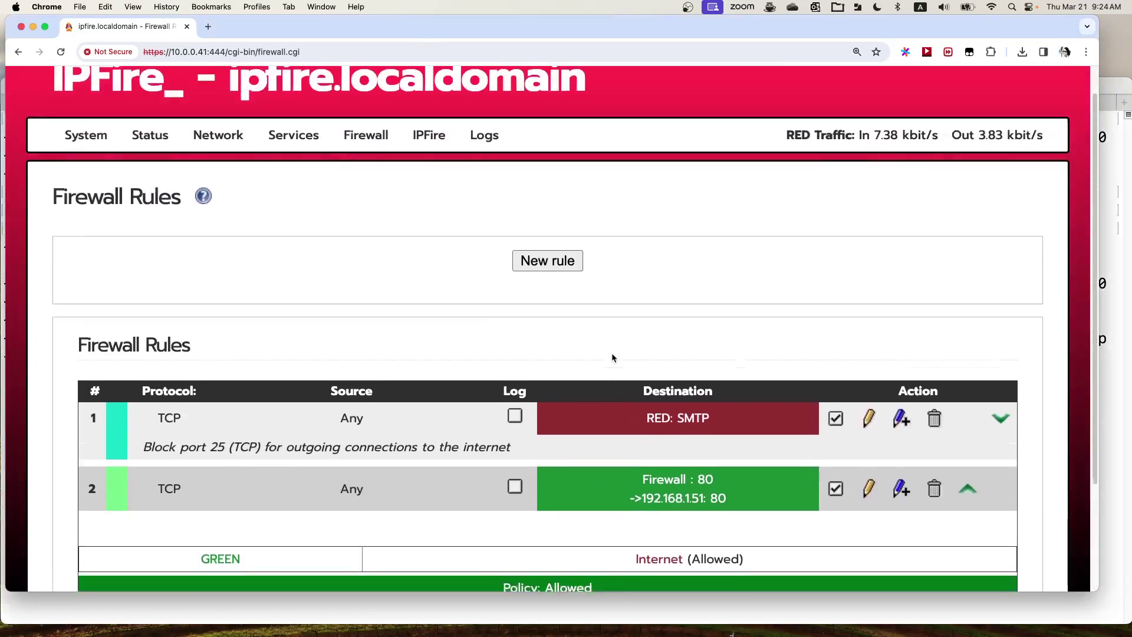
scroll(612, 357, "down", 3)
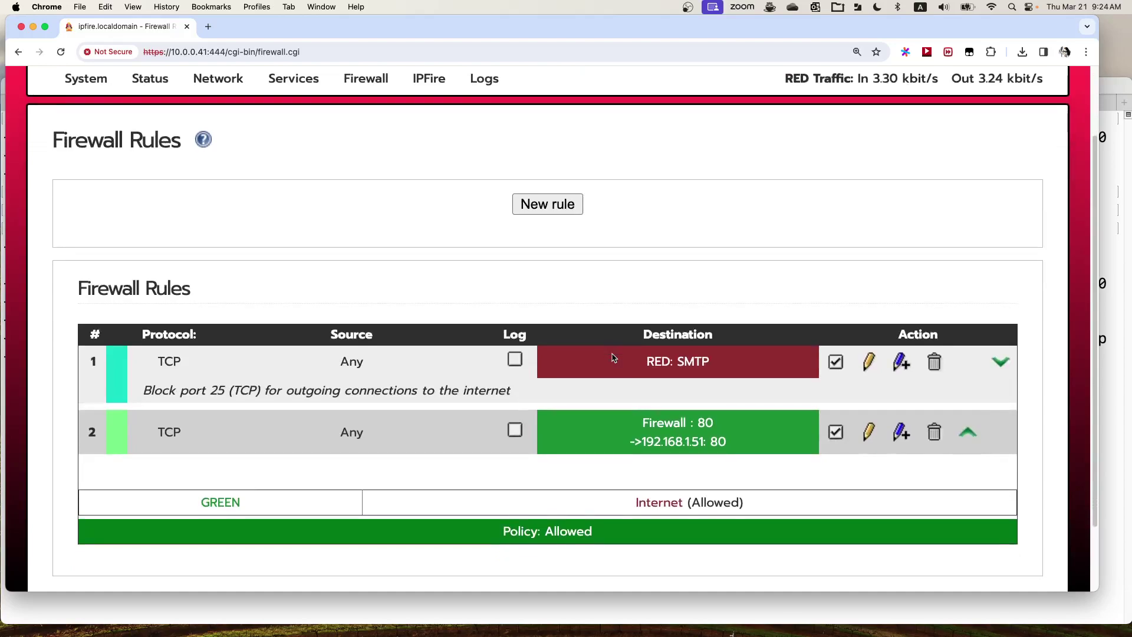
scroll(612, 357, "up", 3)
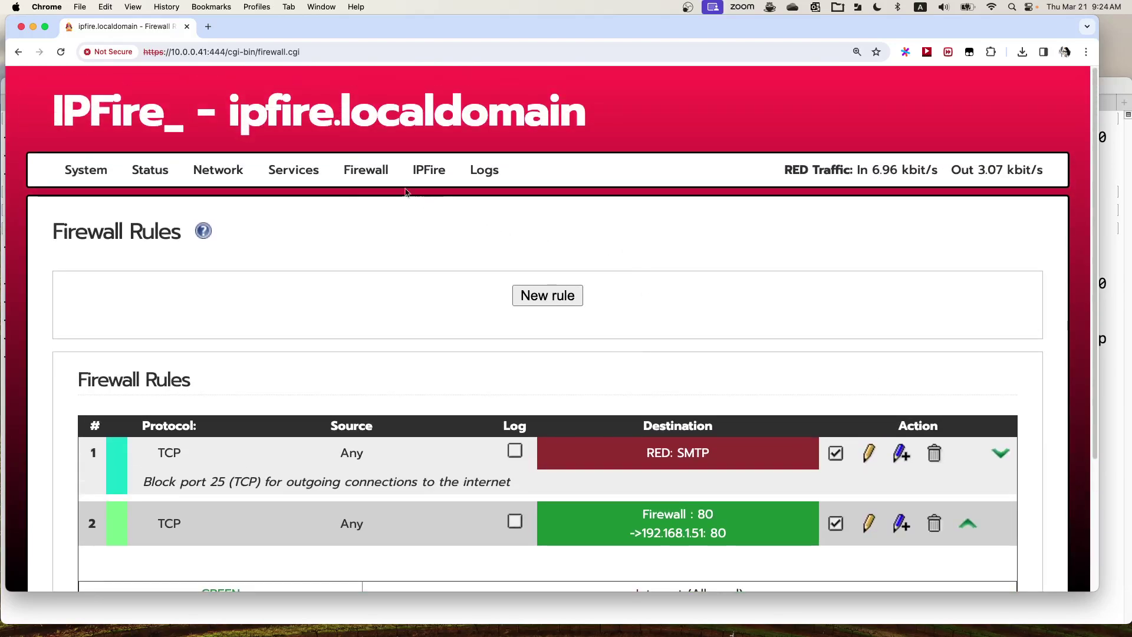
mouse_move(347, 169)
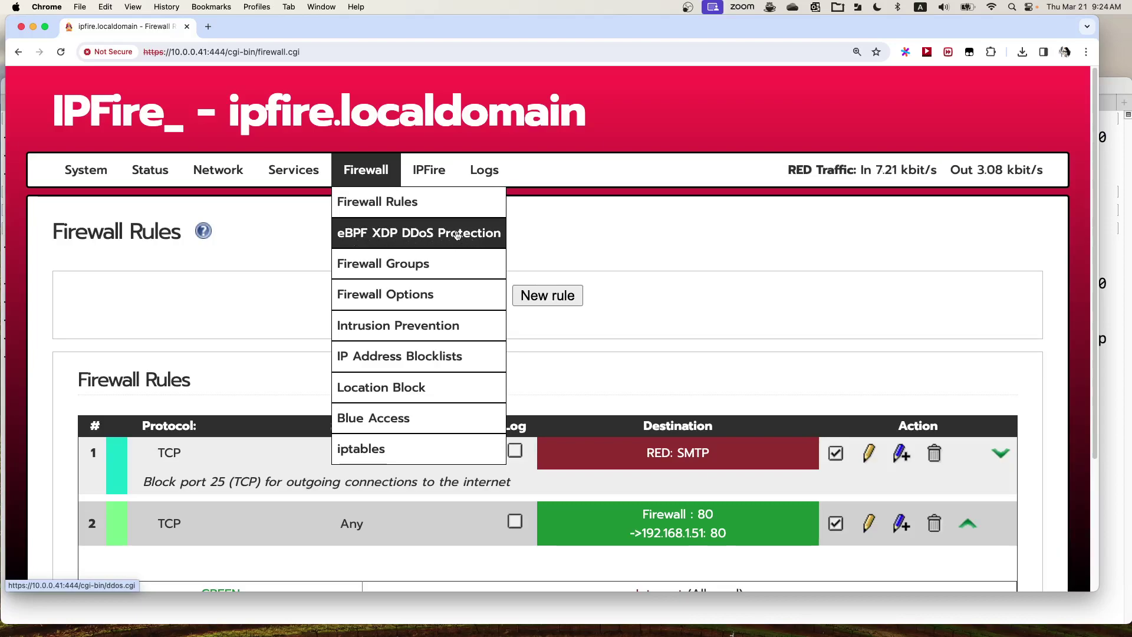
left_click(425, 234)
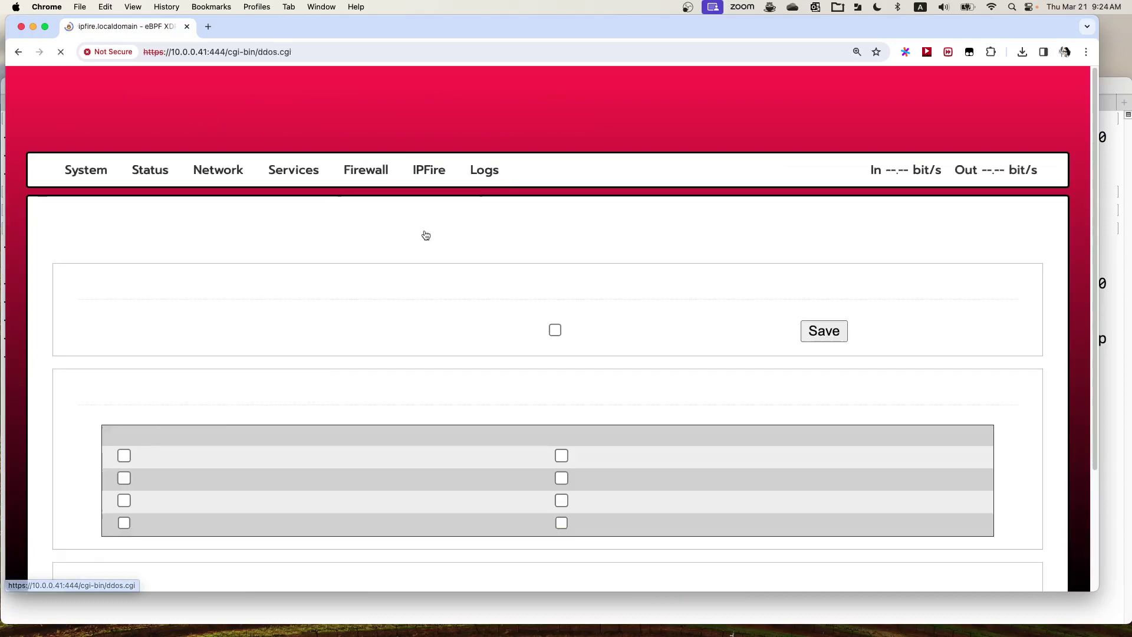
- Review the XDP feature setting, the protected TCP ports and the XDP program status sections
scroll(633, 274, "down", 3)
scroll(633, 278, "down", 2)
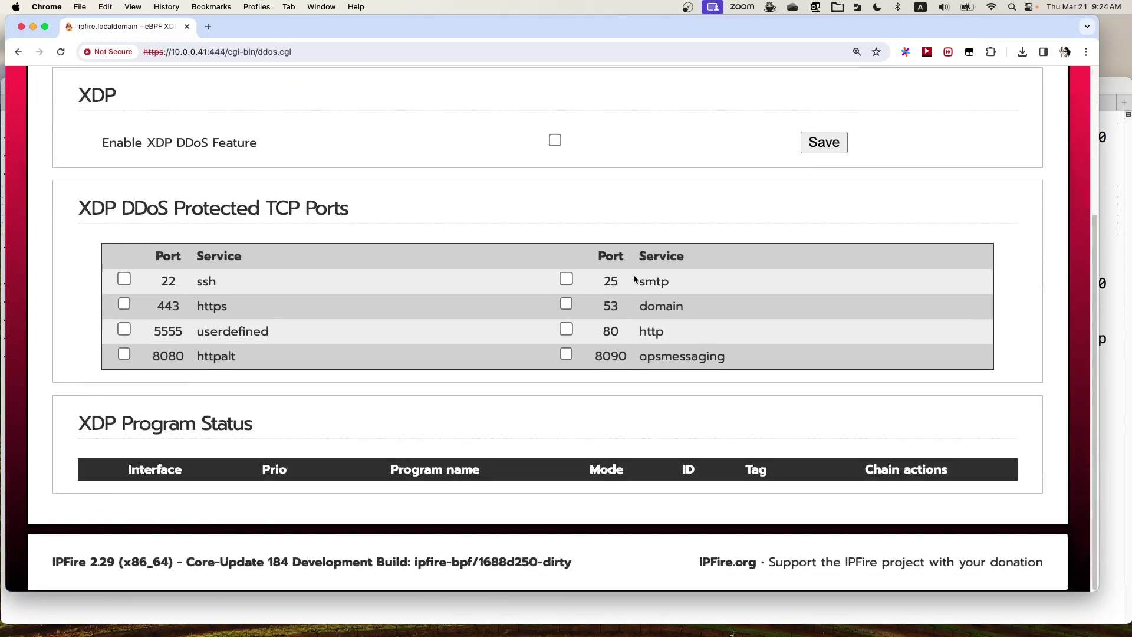
scroll(635, 279, "up", 3)
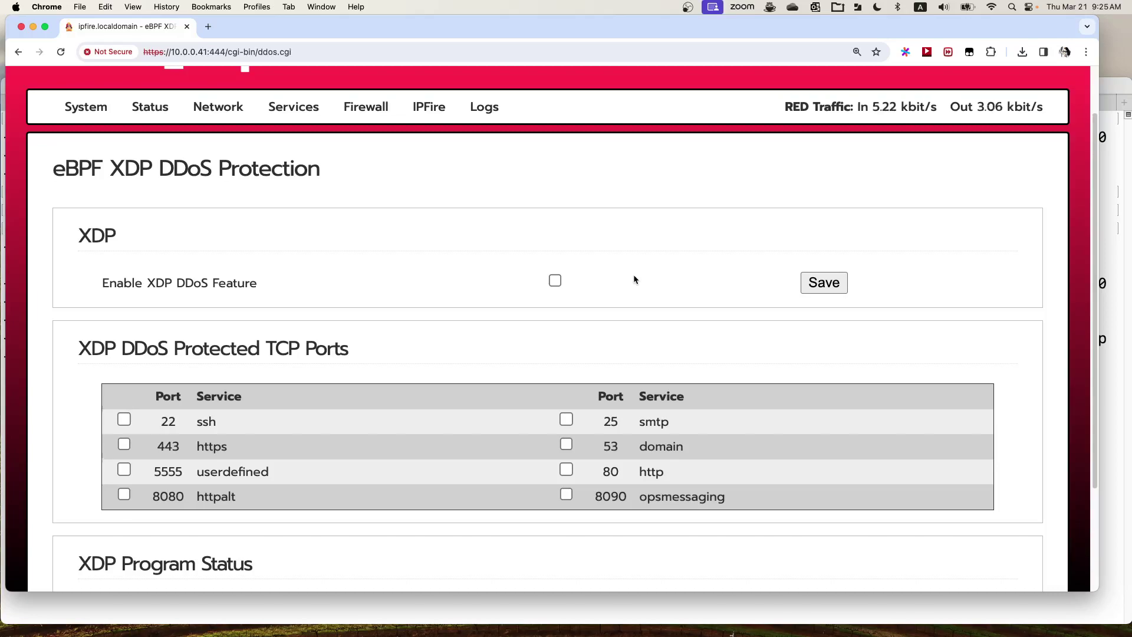
scroll(635, 279, "down", 3)
scroll(634, 279, "up", 3)
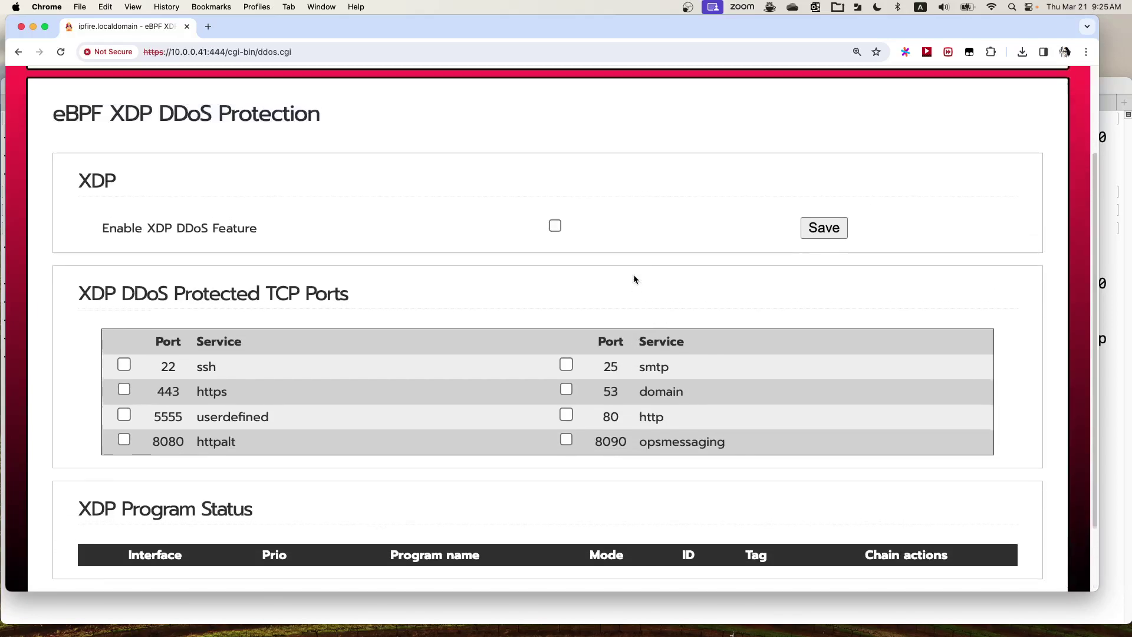
scroll(634, 279, "up", 1)
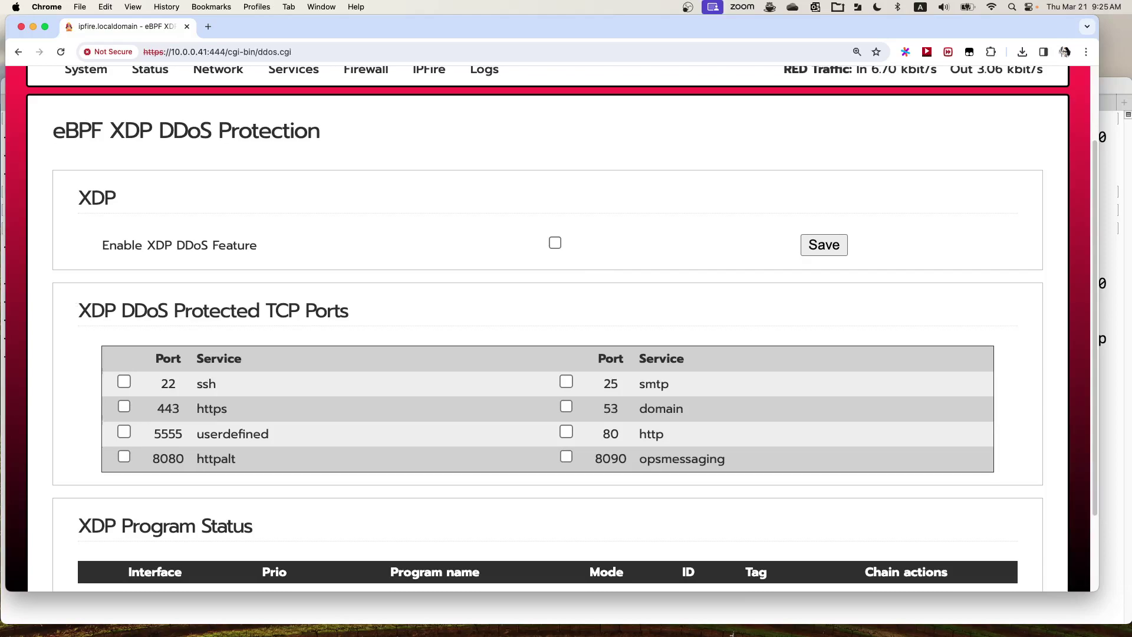
- Switch to Terminal and run xdp-loader status in the ipfire session
key("super+Tab")
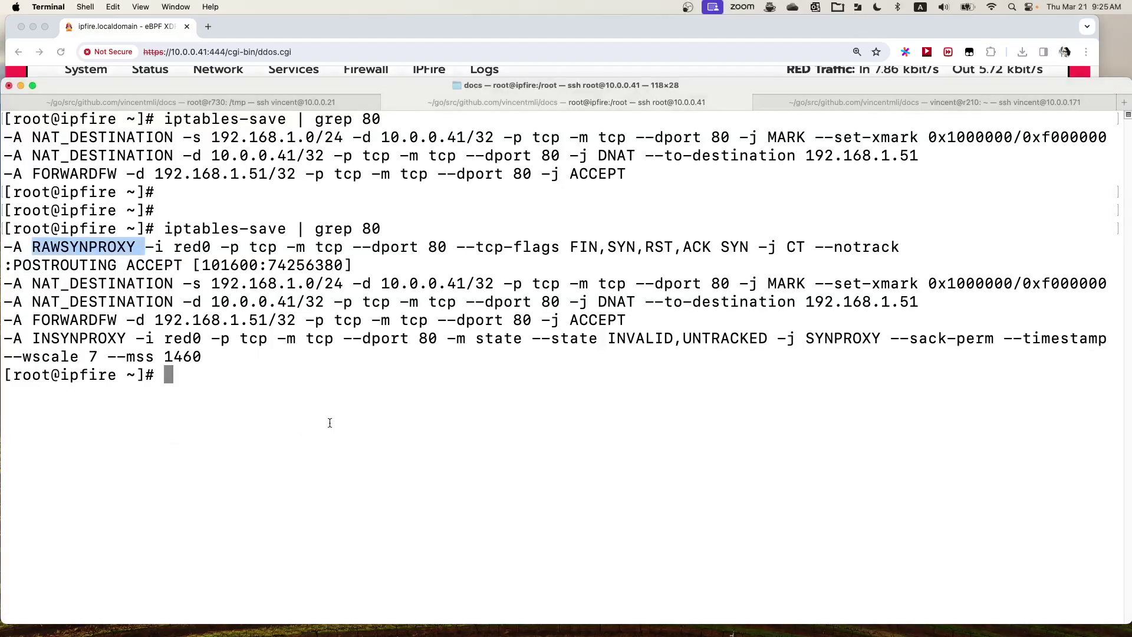
key("Return")
key("Return")
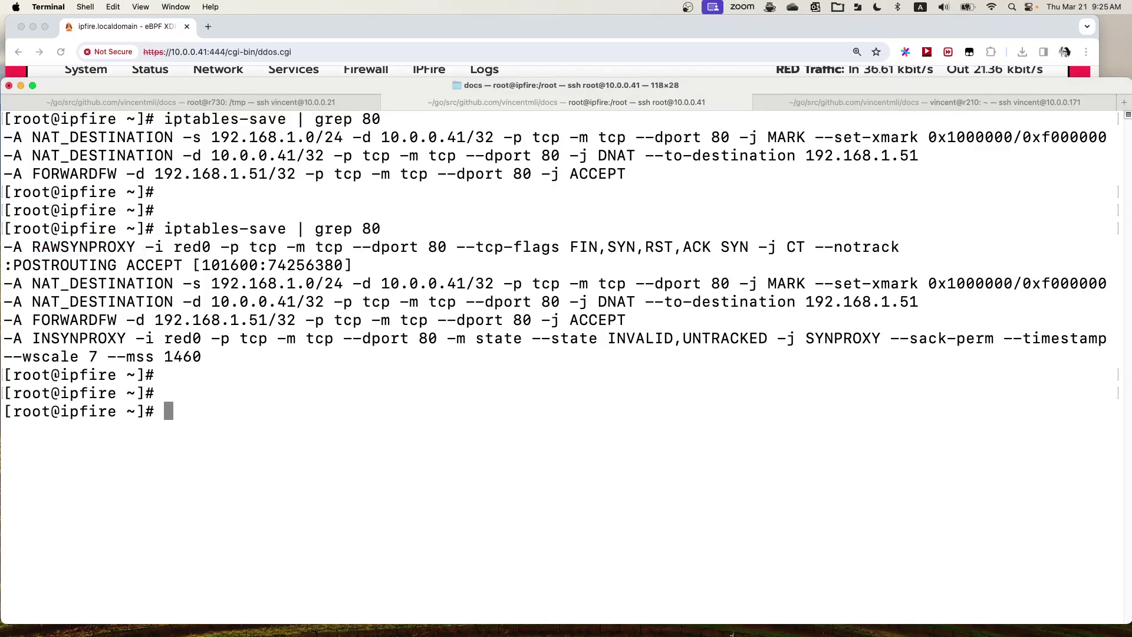
type("xdp")
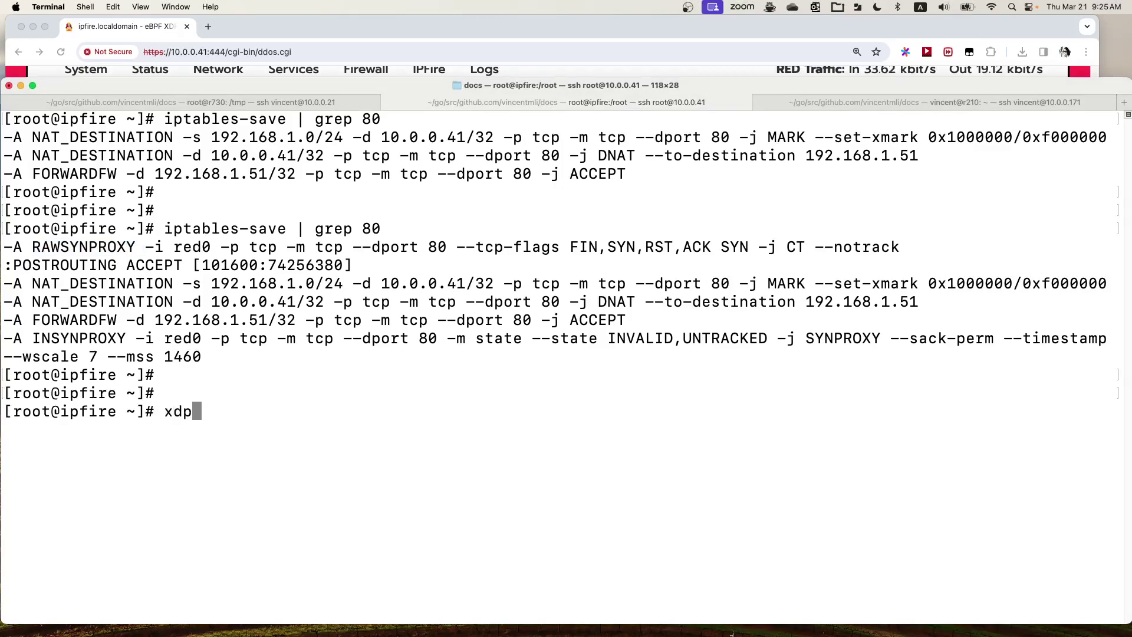
type("-loader ")
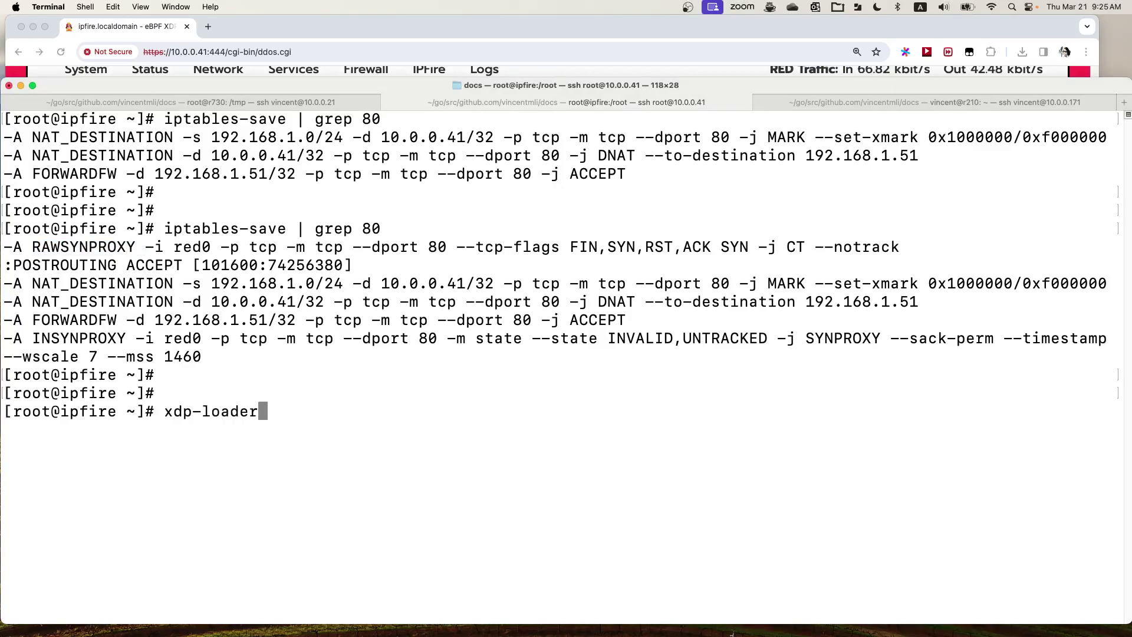
type("status")
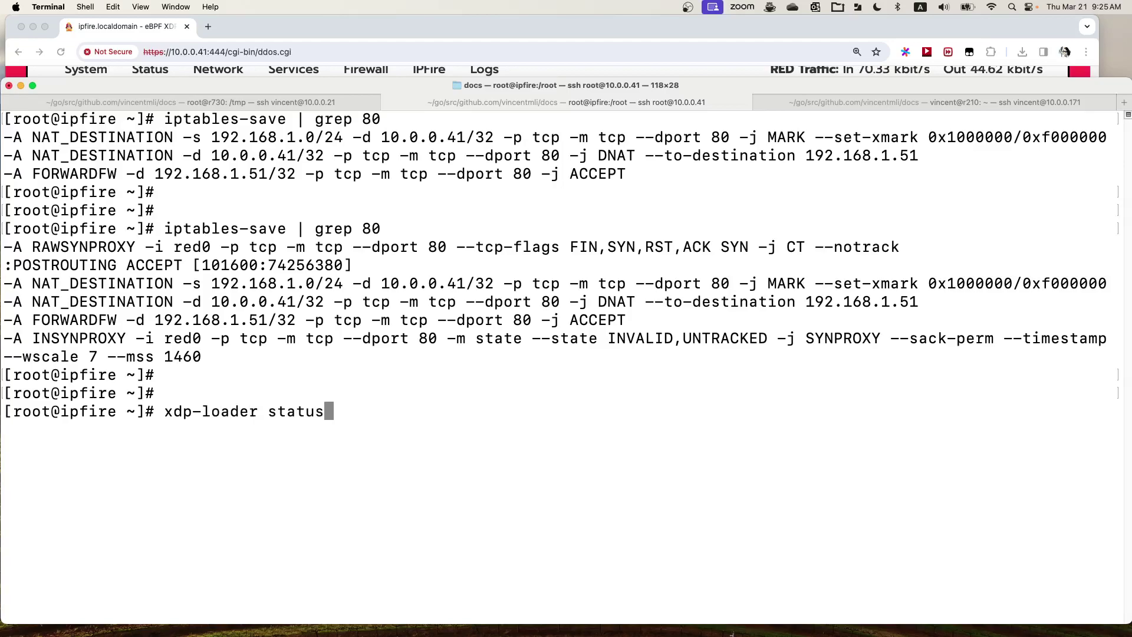
key("Return")
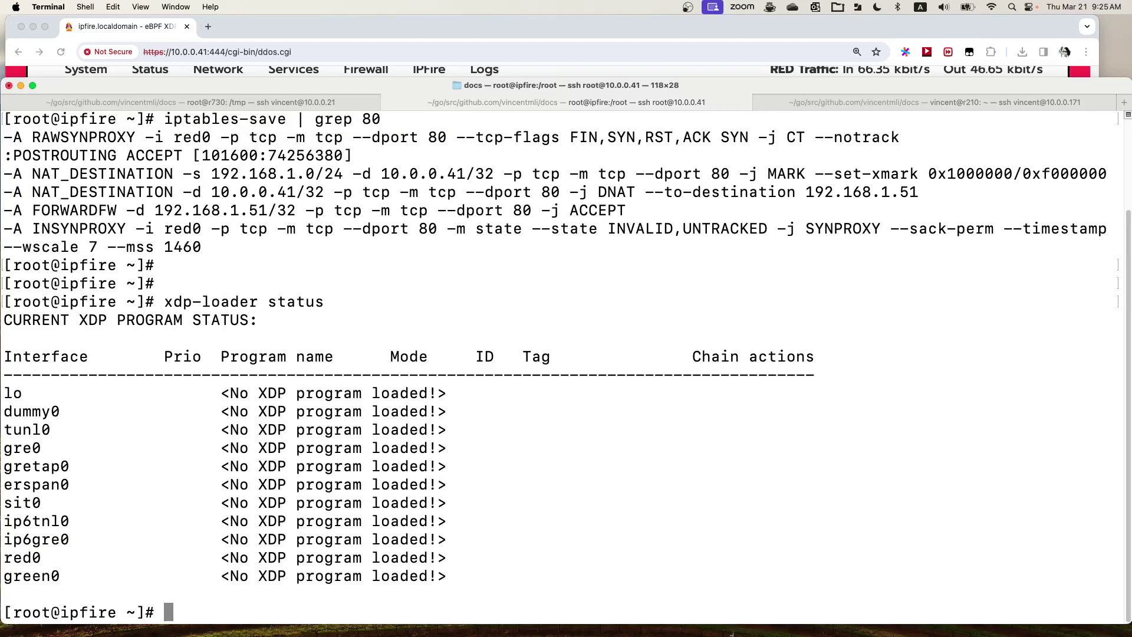
- Examine which interfaces have an XDP program loaded in the xdp-loader status output
left_click_drag(41, 302, 602, 573)
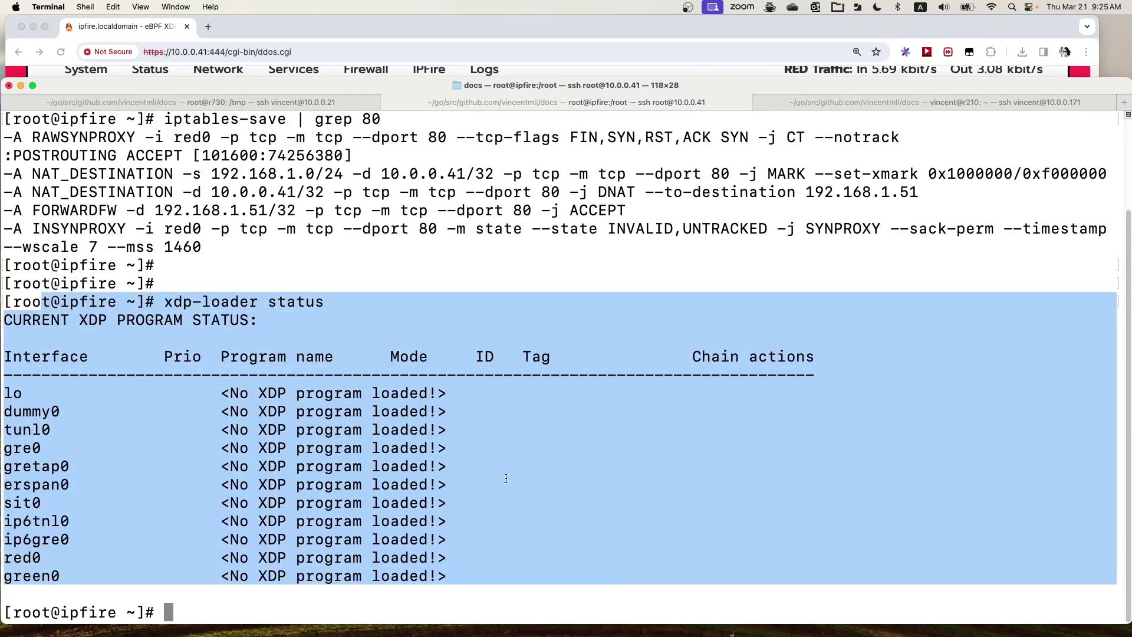
left_click(284, 489)
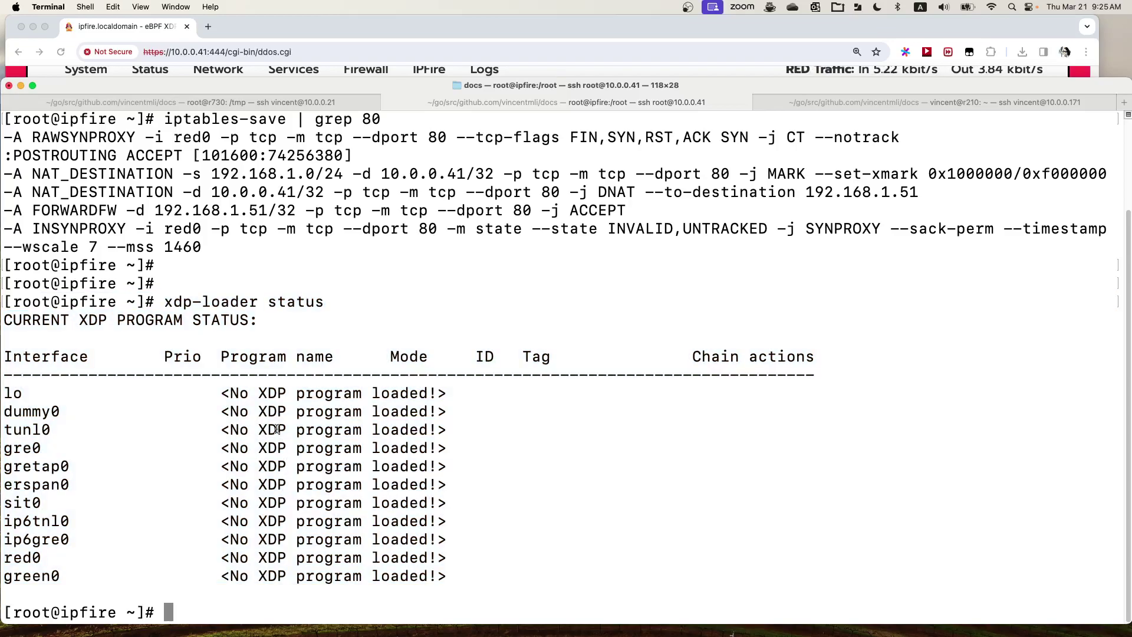
left_click_drag(4, 392, 91, 574)
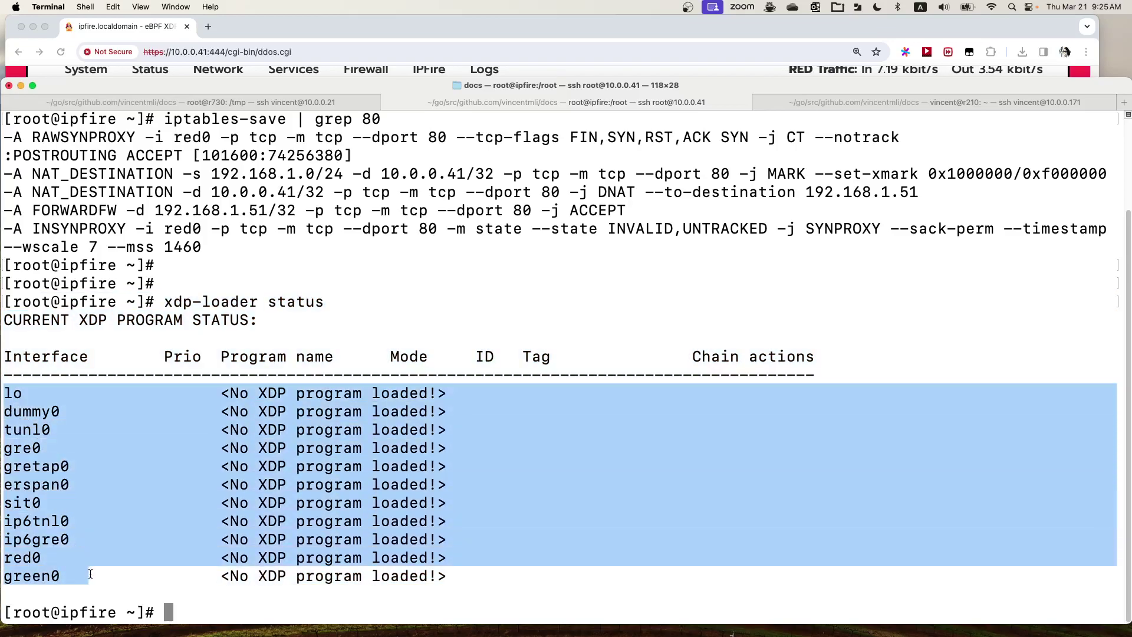
left_click(91, 541)
left_click_drag(221, 429, 474, 579)
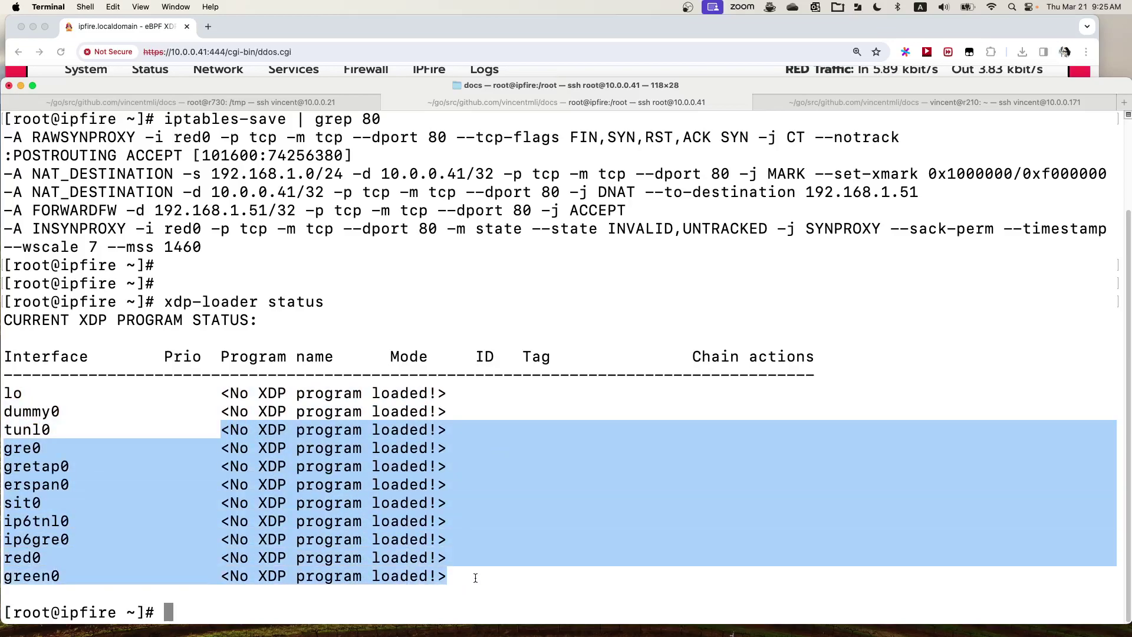
left_click(483, 483)
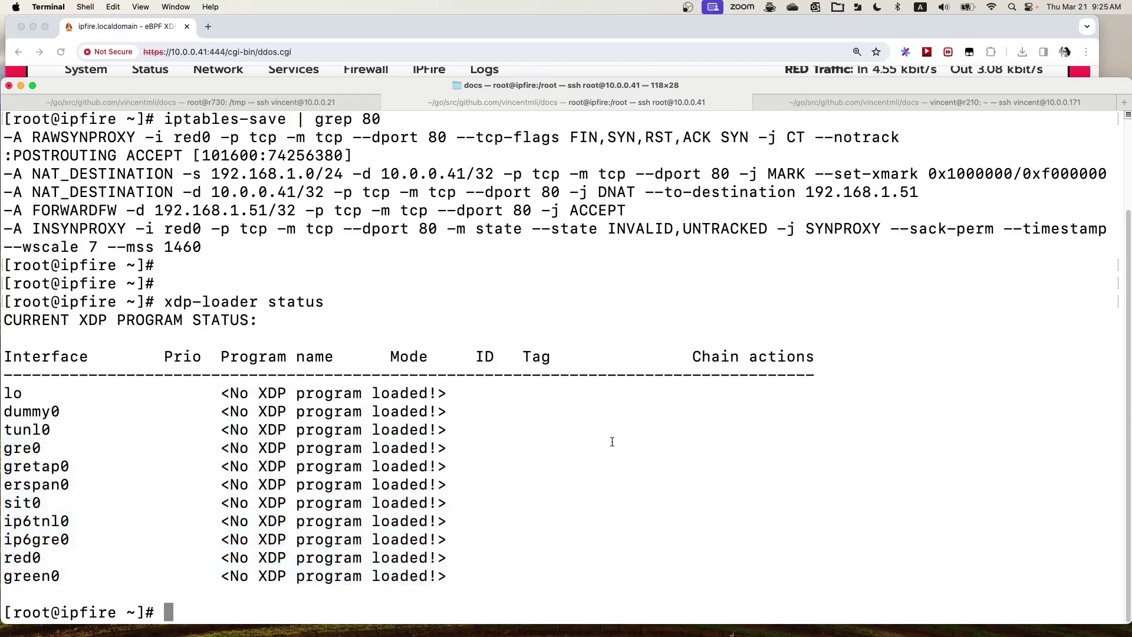
- Switch to Chrome, enable the XDP DDoS feature with protection for TCP port 80 (http), and save the settings
left_click(519, 27)
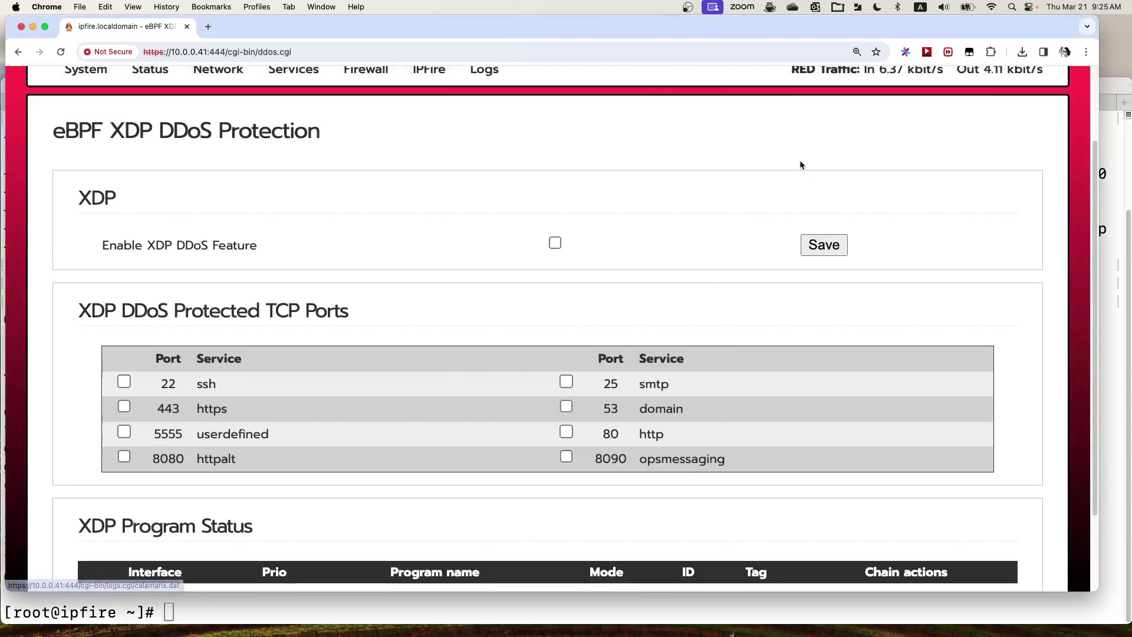
left_click(556, 243)
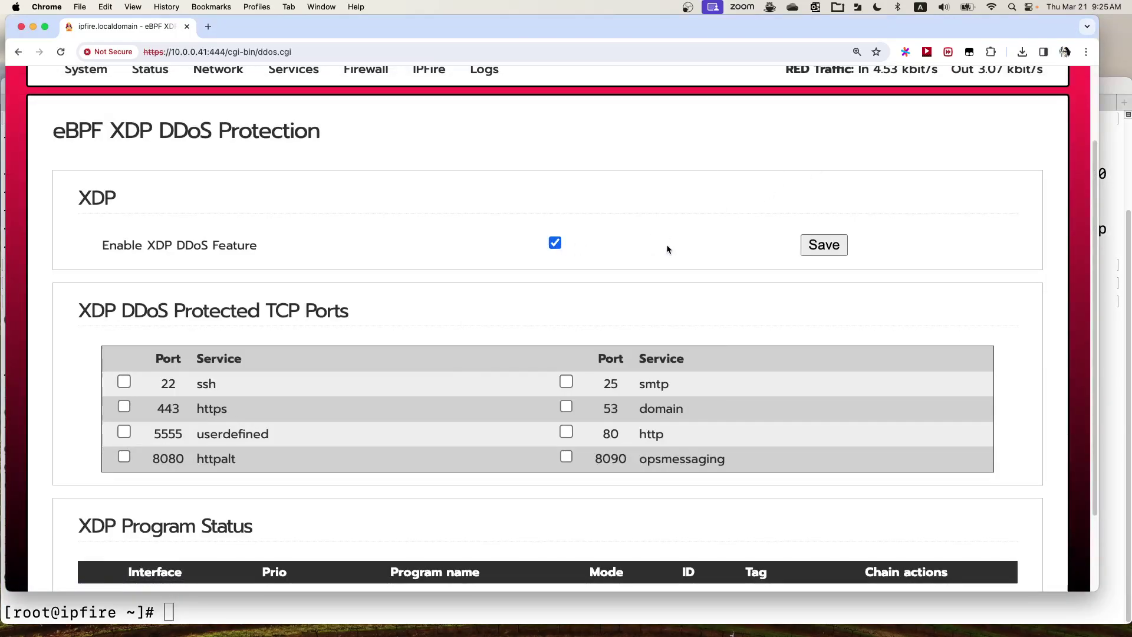
scroll(668, 248, "down", 1)
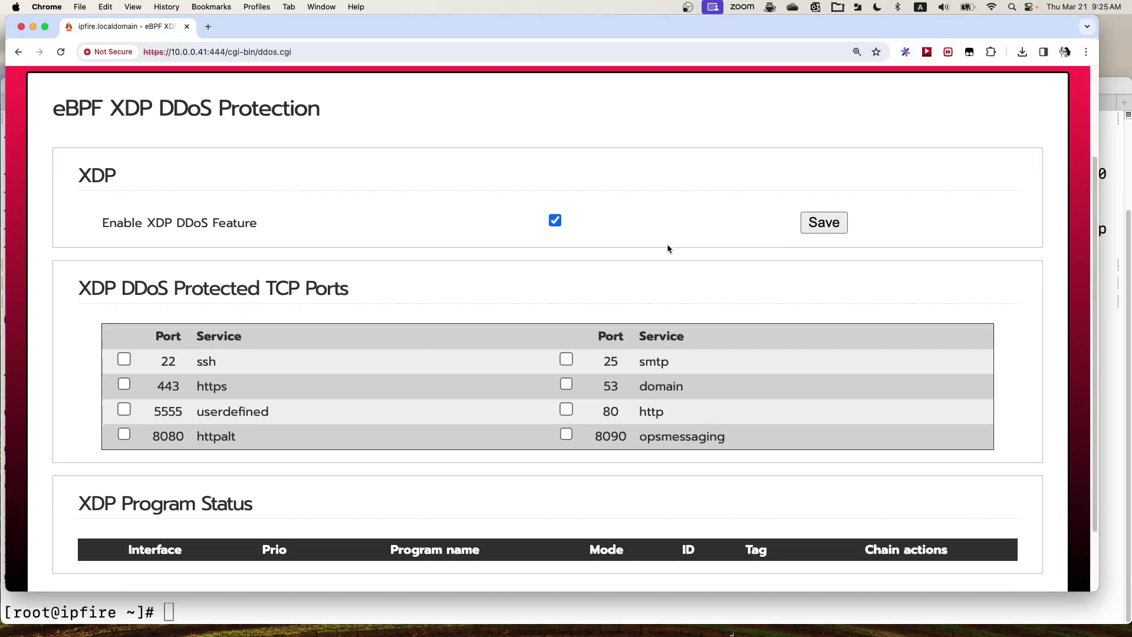
scroll(667, 245, "down", 1)
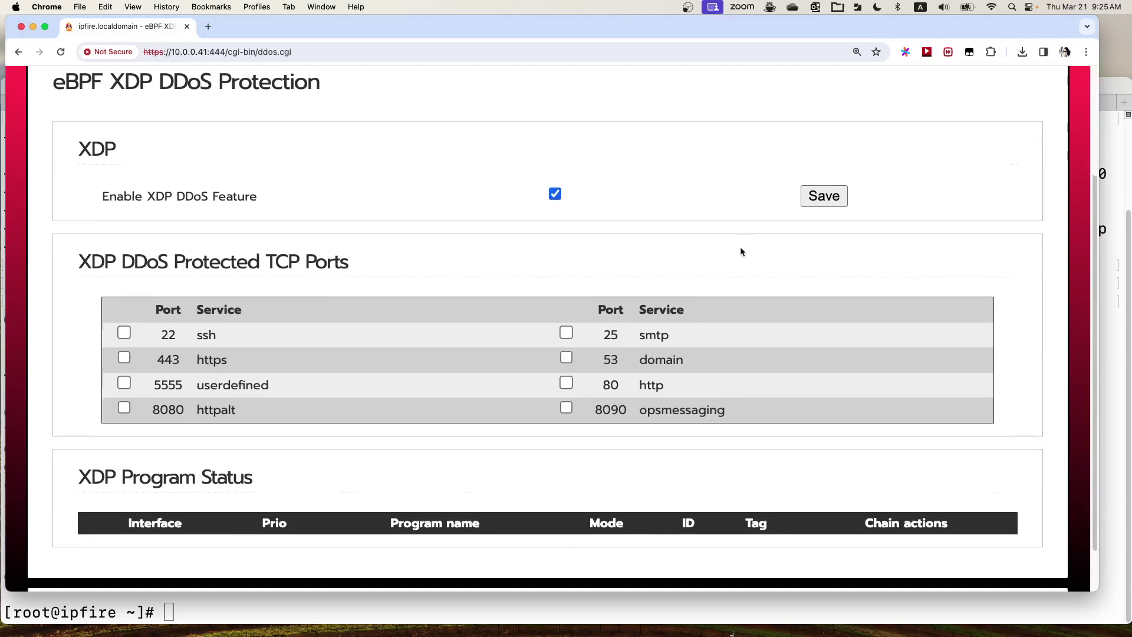
scroll(741, 251, "down", 1)
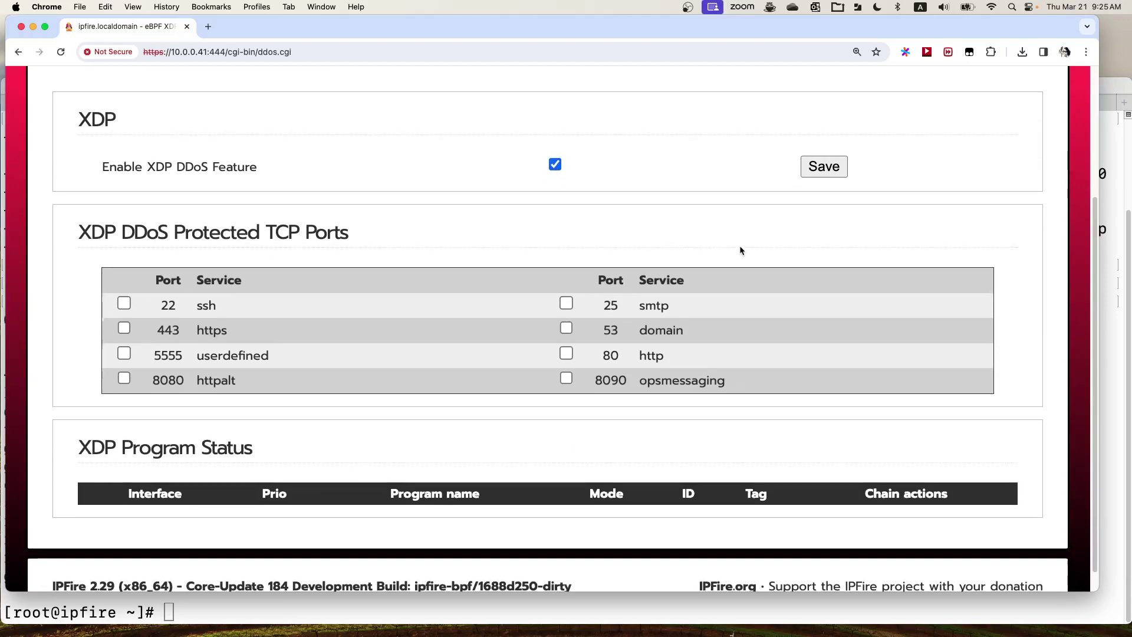
left_click(569, 353)
scroll(718, 389, "down", 1)
scroll(718, 390, "up", 1)
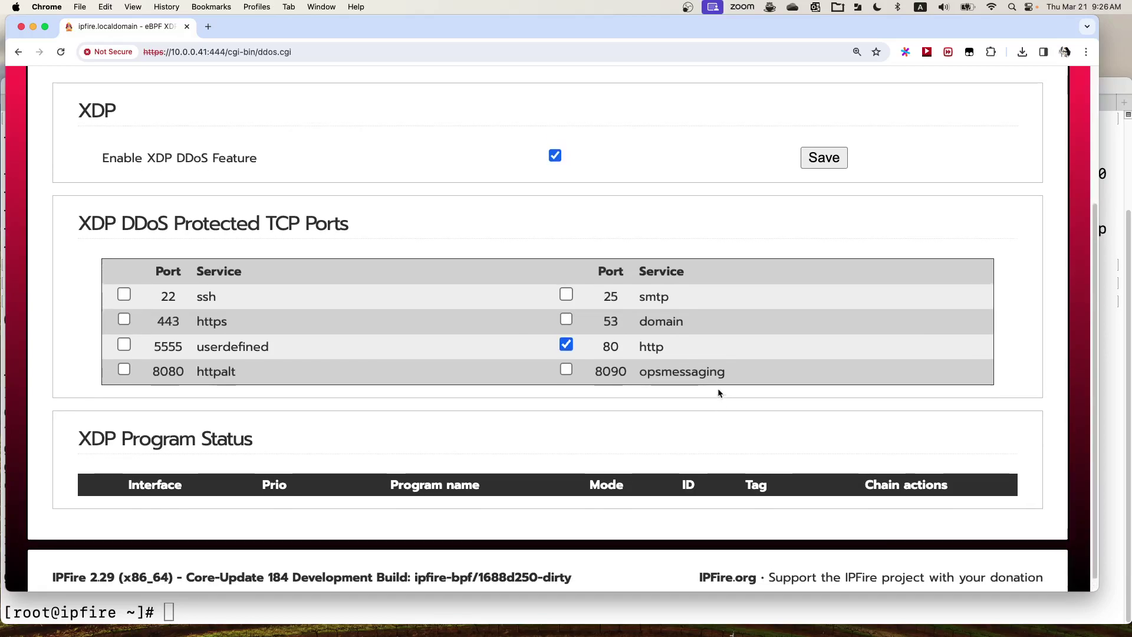
scroll(845, 265, "up", 3)
scroll(846, 263, "down", 3)
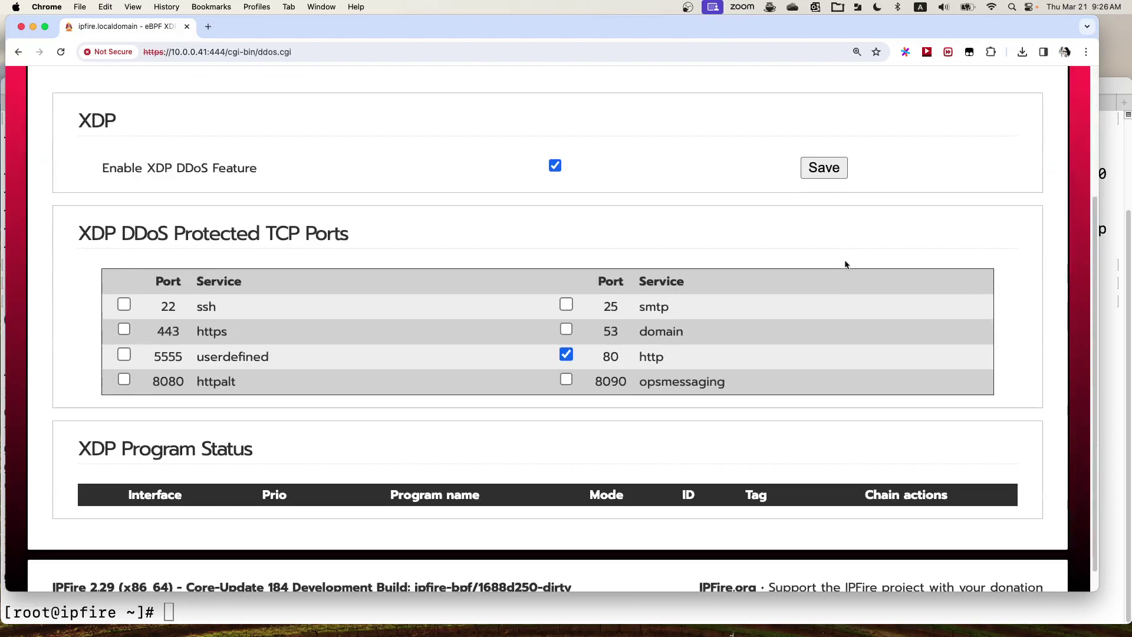
scroll(846, 265, "up", 1)
left_click(826, 187)
- Examine the XDP Program Status entries for red0, especially syncookie_xdp, and the protected http port
scroll(913, 312, "down", 5)
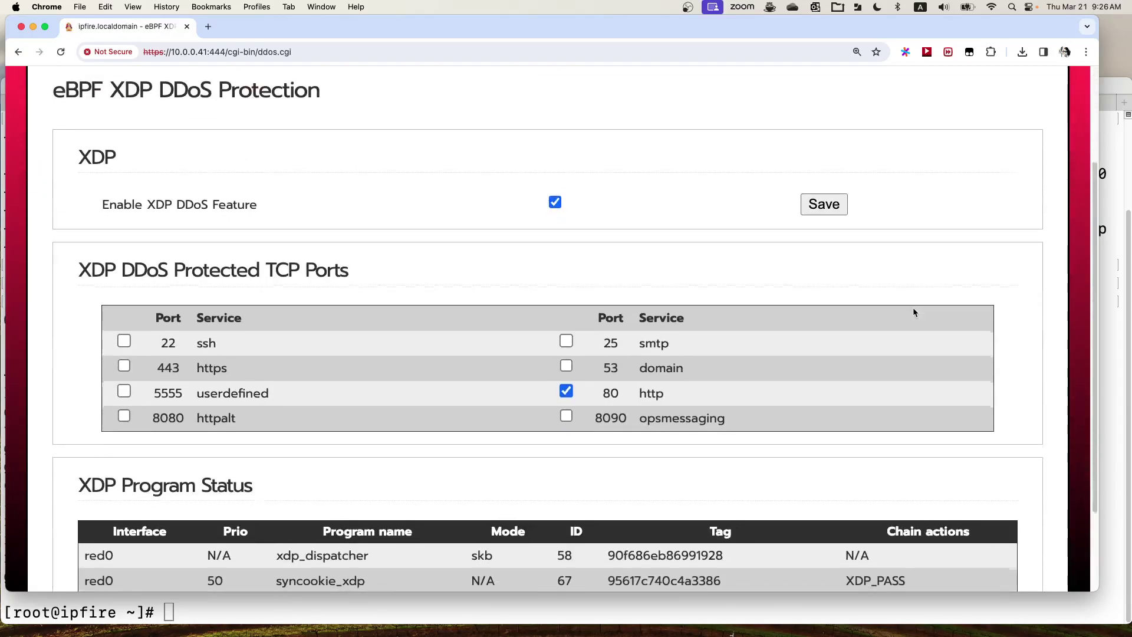
scroll(912, 307, "down", 3)
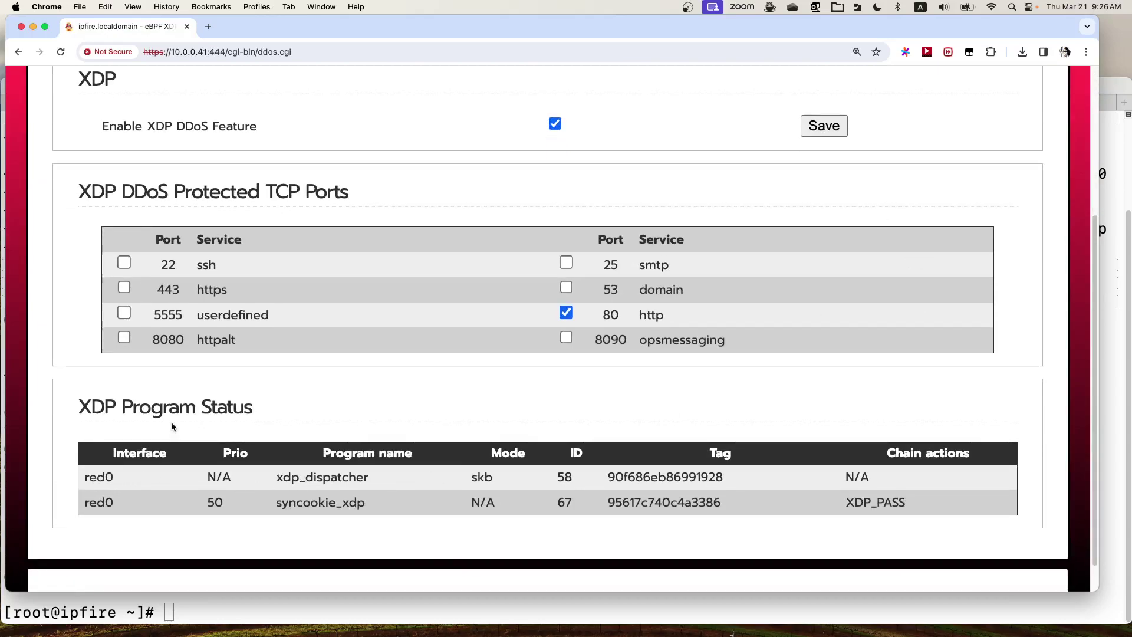
left_click_drag(253, 407, 122, 408)
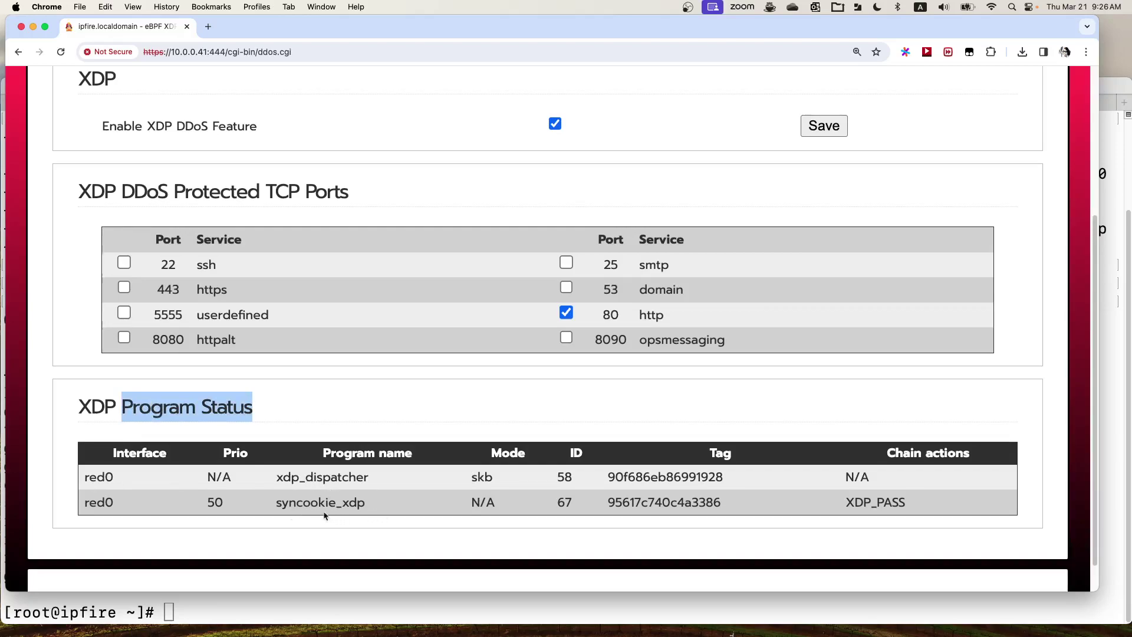
left_click_drag(84, 476, 929, 518)
left_click(843, 507)
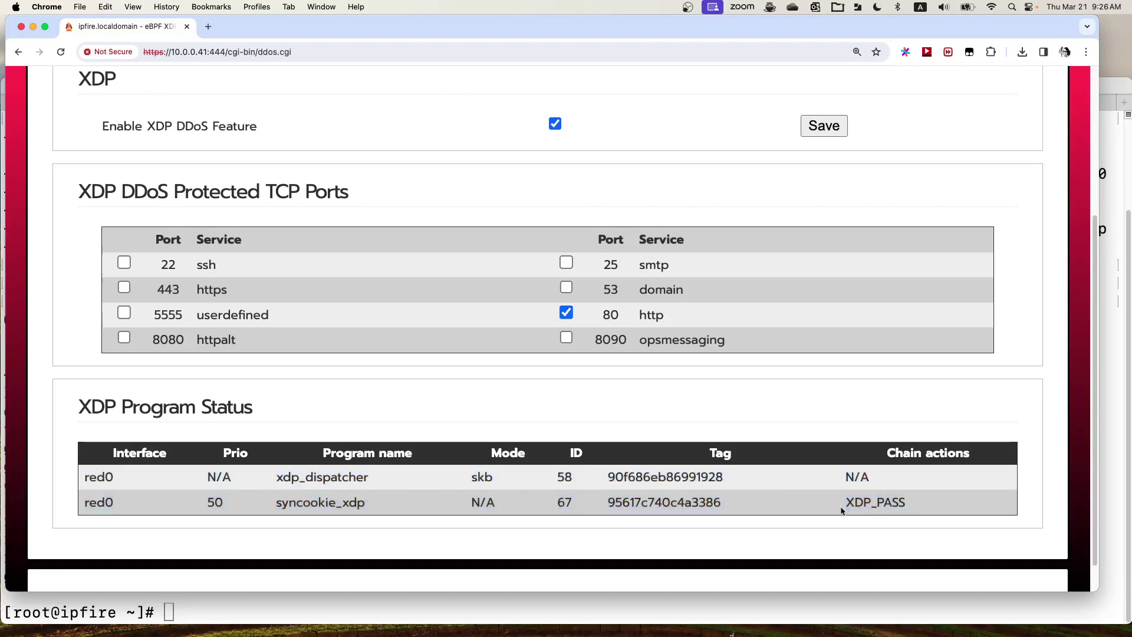
left_click_drag(383, 510, 274, 506)
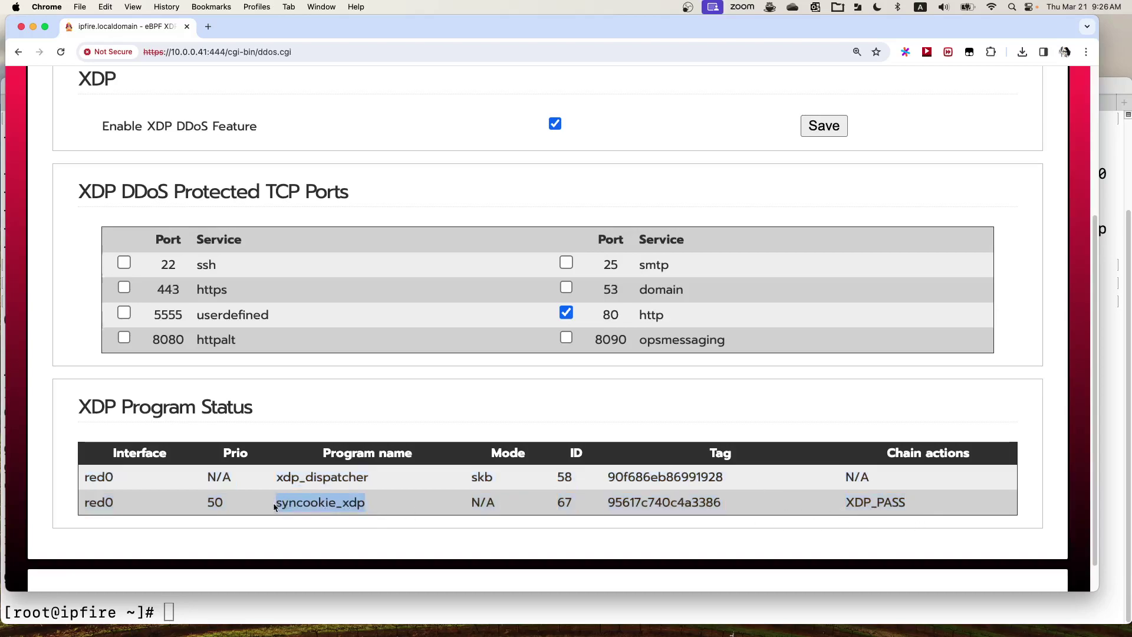
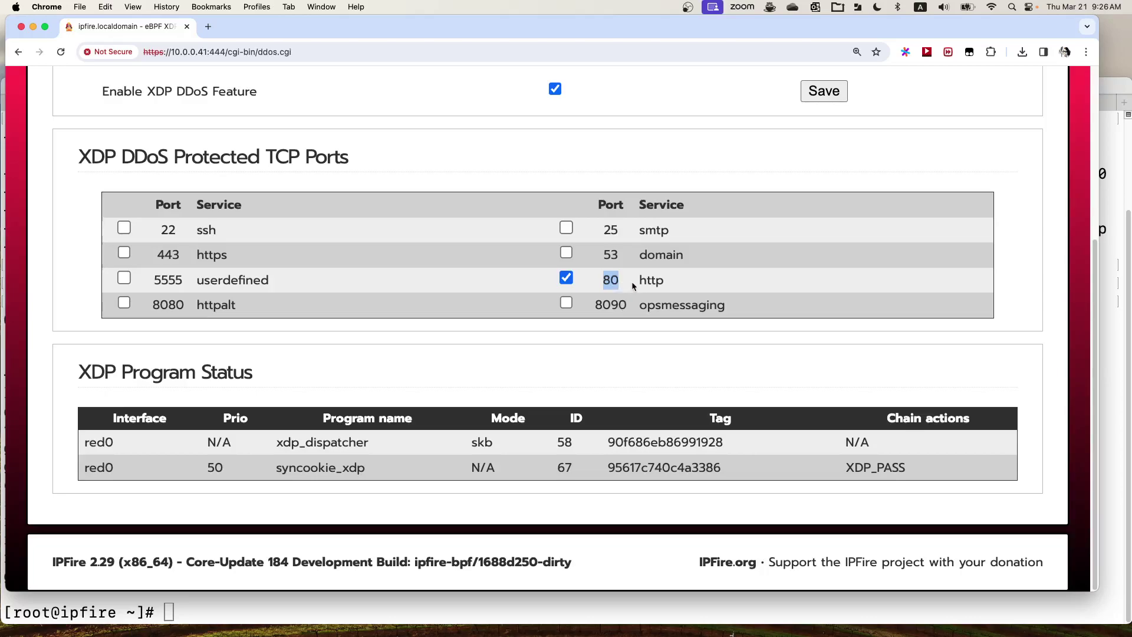
left_click_drag(627, 286, 603, 282)
left_click(498, 447)
- Switch to Terminal, rerun xdp-loader status in the ipfire session, and examine the red0 xdp_dispatcher and syncookie_xdp entries
key("super+Tab")
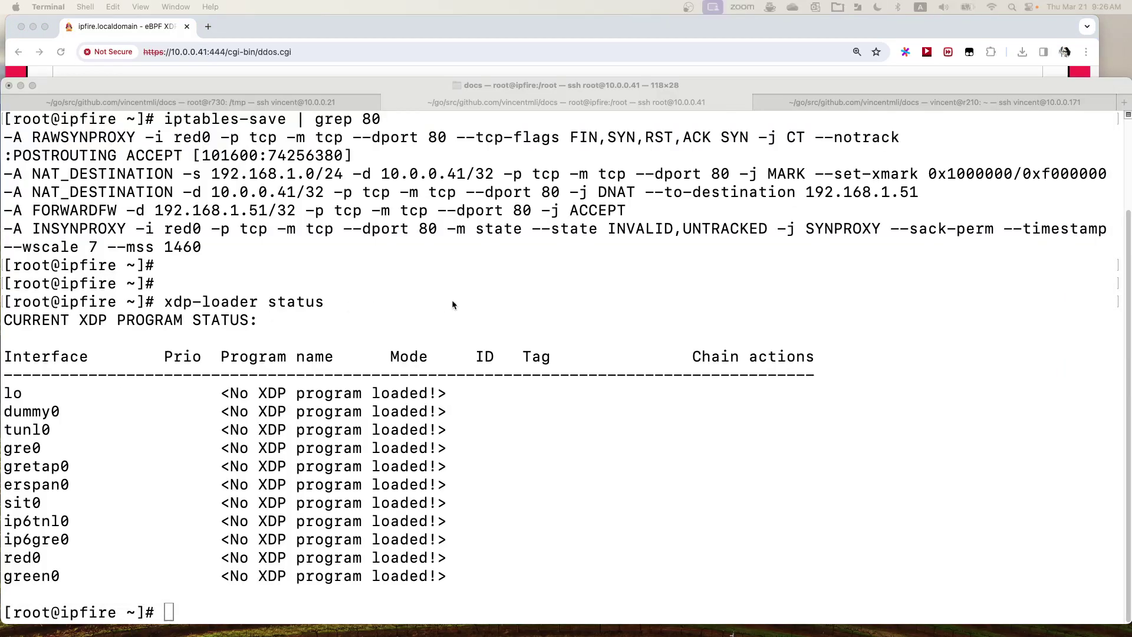
key("Up")
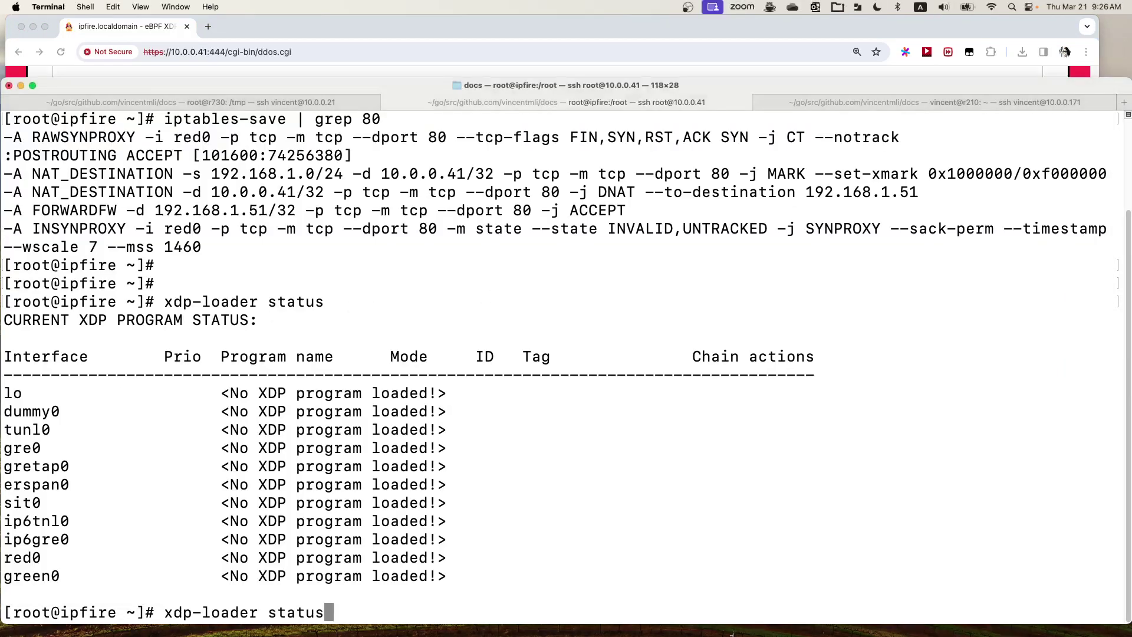
key("Return")
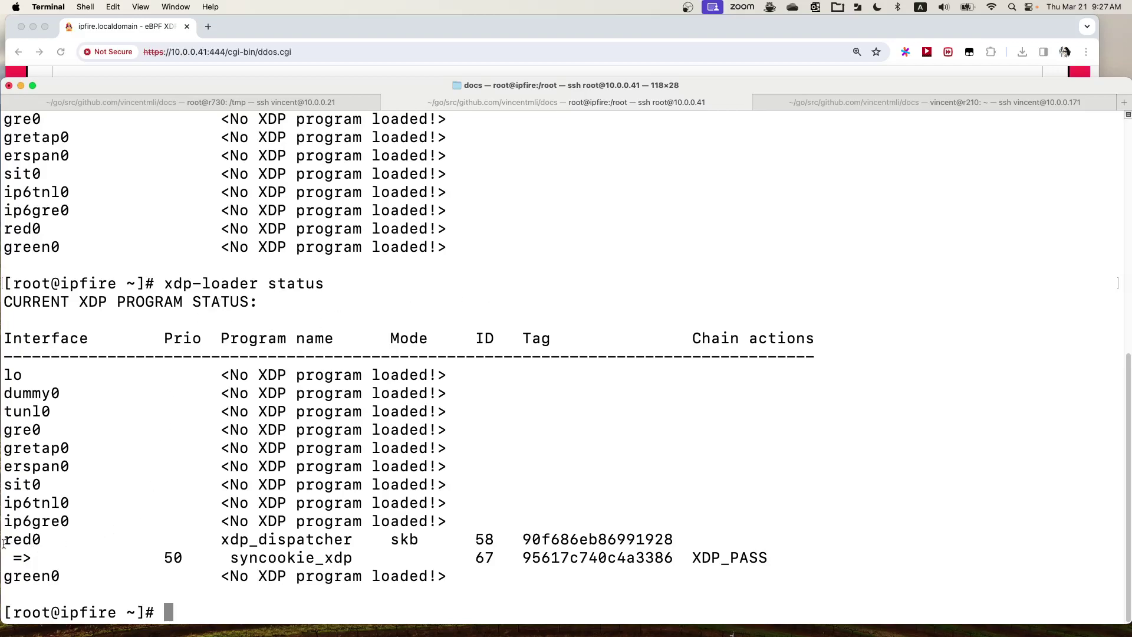
left_click_drag(7, 541, 778, 570)
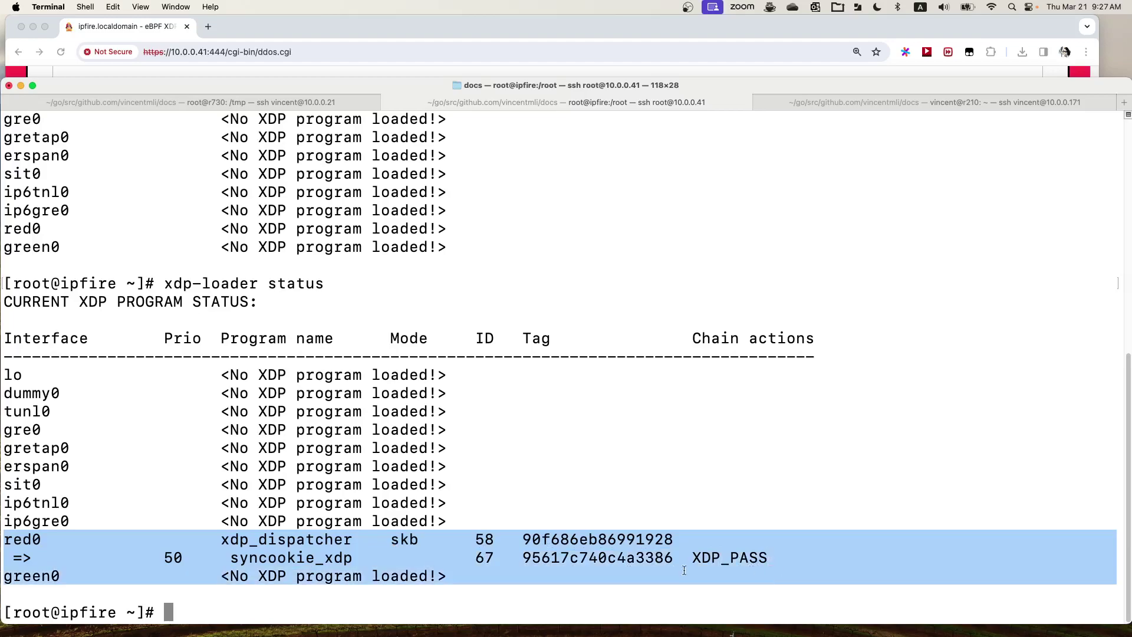
left_click(281, 563)
left_click_drag(224, 558, 375, 558)
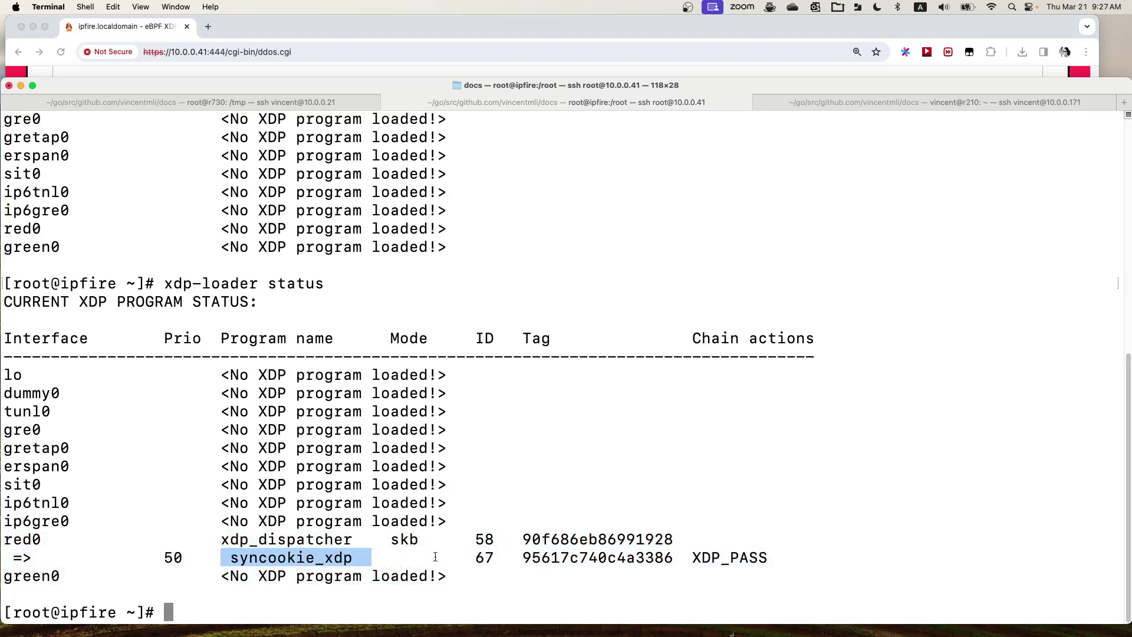
left_click(471, 556)
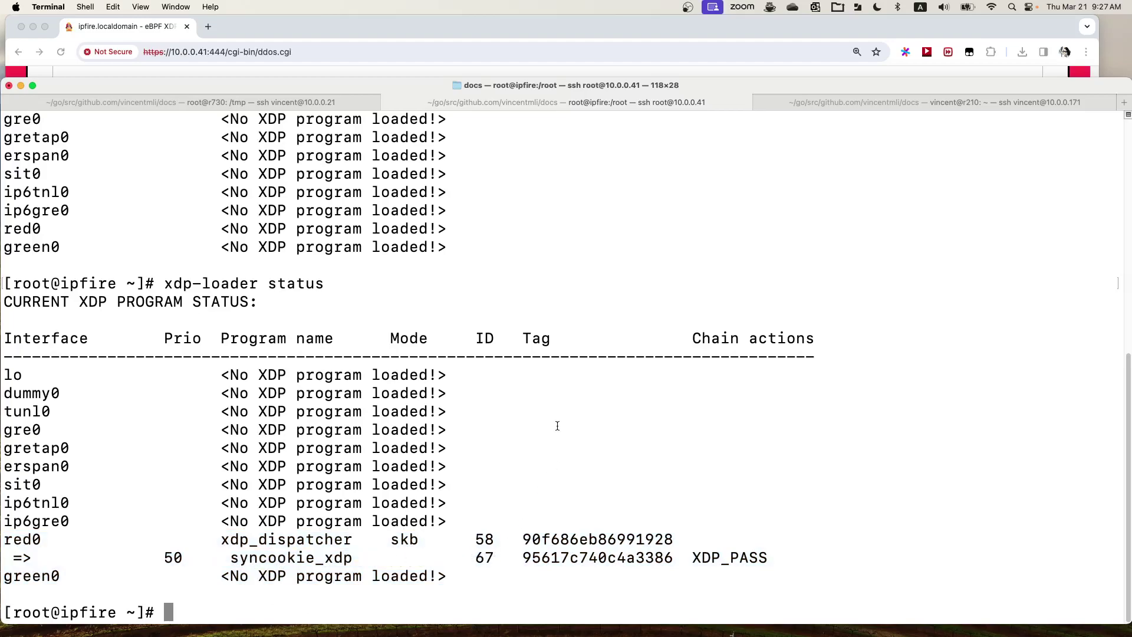
- List the loaded BPF maps in the ipfire session with bpftool map
key("Return")
key("Return")
key("Return")
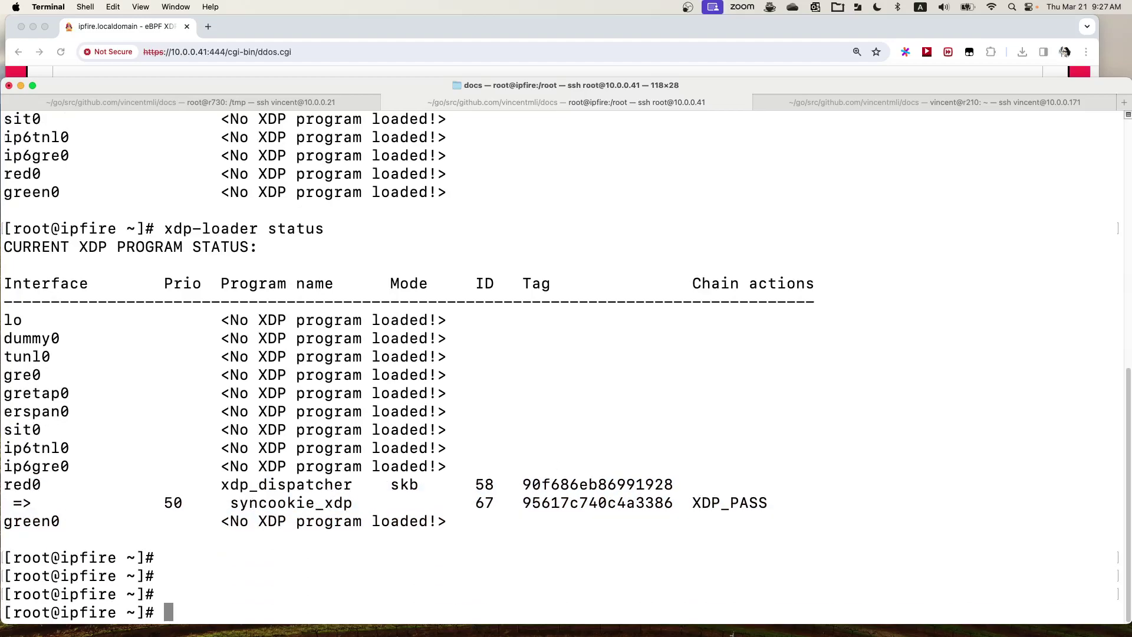
type("bpftool ")
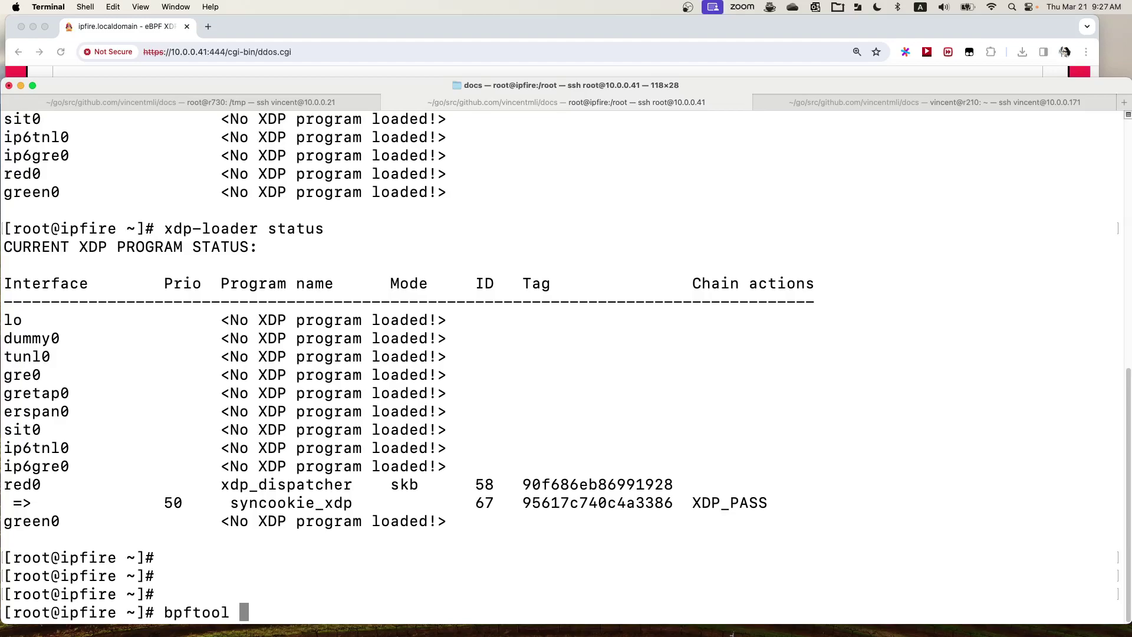
type("map")
key("Return")
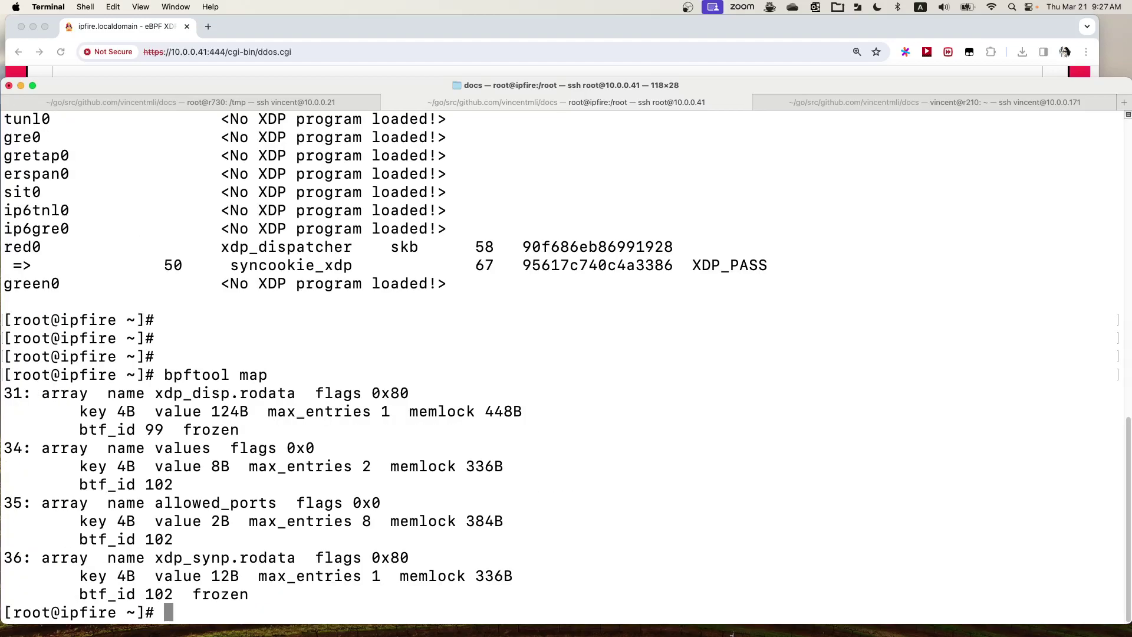
- Dump the contents of the allowed_ports map with bpftool map dump id 35
type("bpftool ")
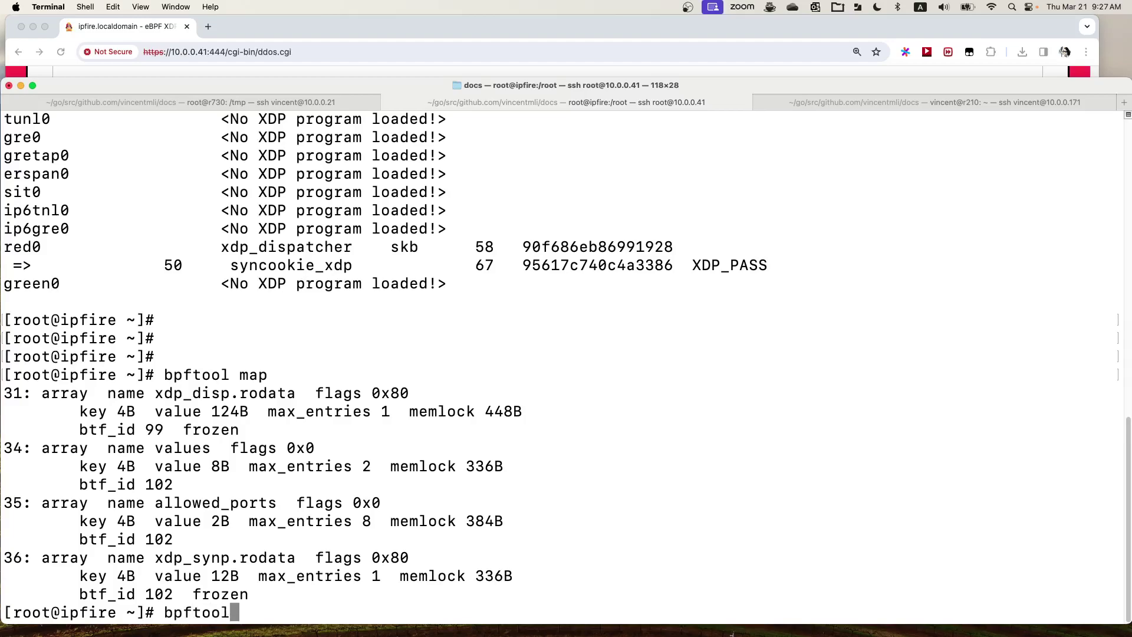
type("map dump id")
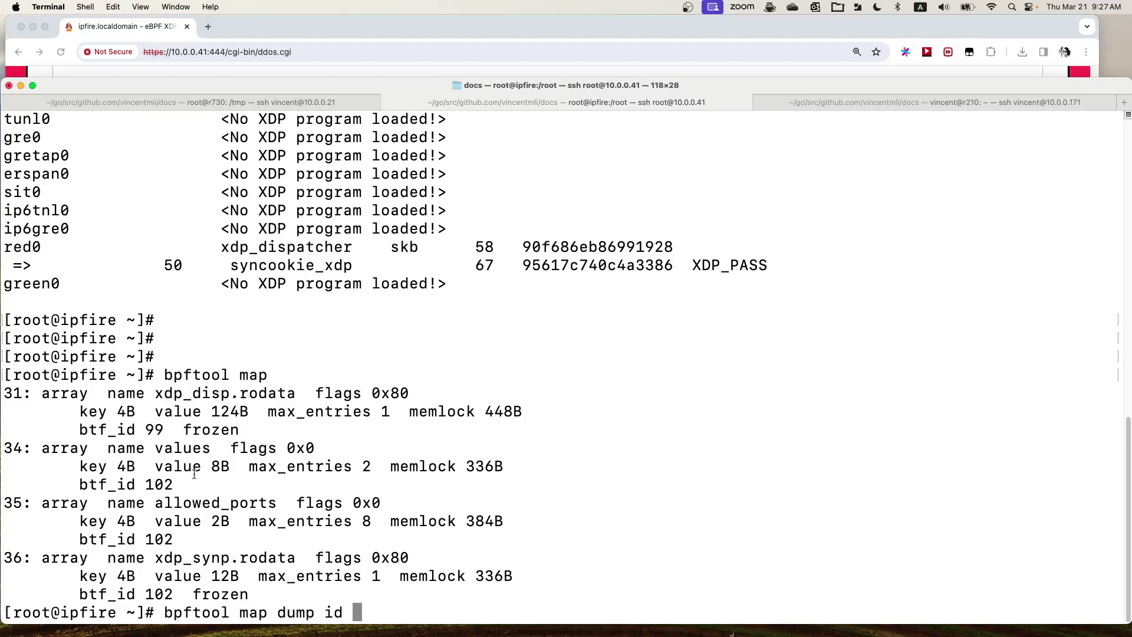
left_click_drag(206, 507, 184, 507)
left_click_drag(3, 504, 304, 507)
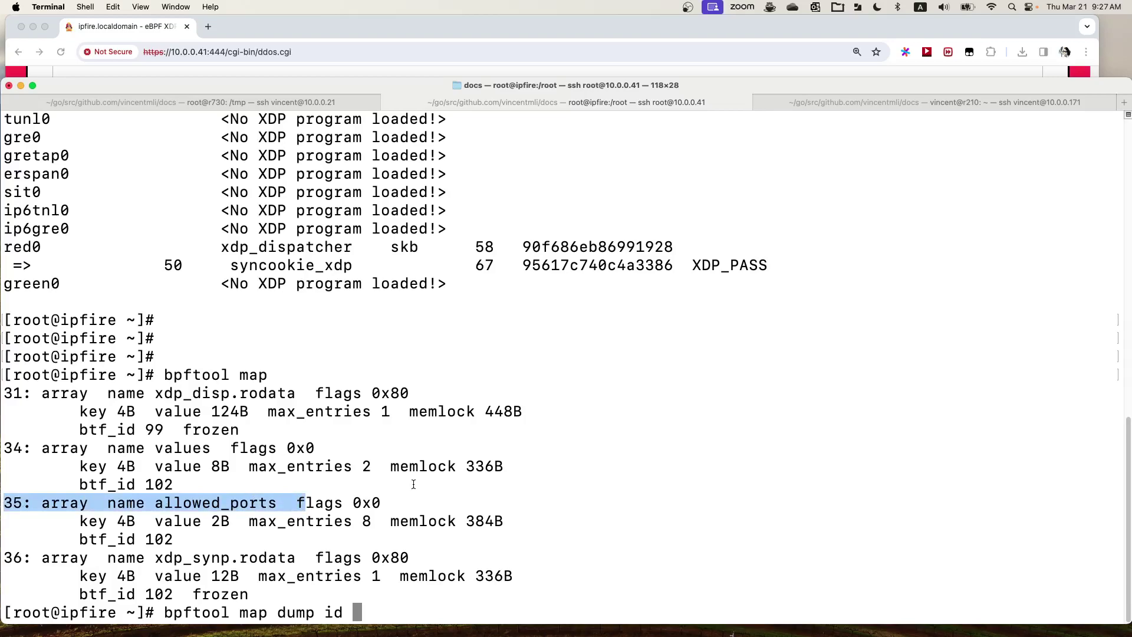
type("3")
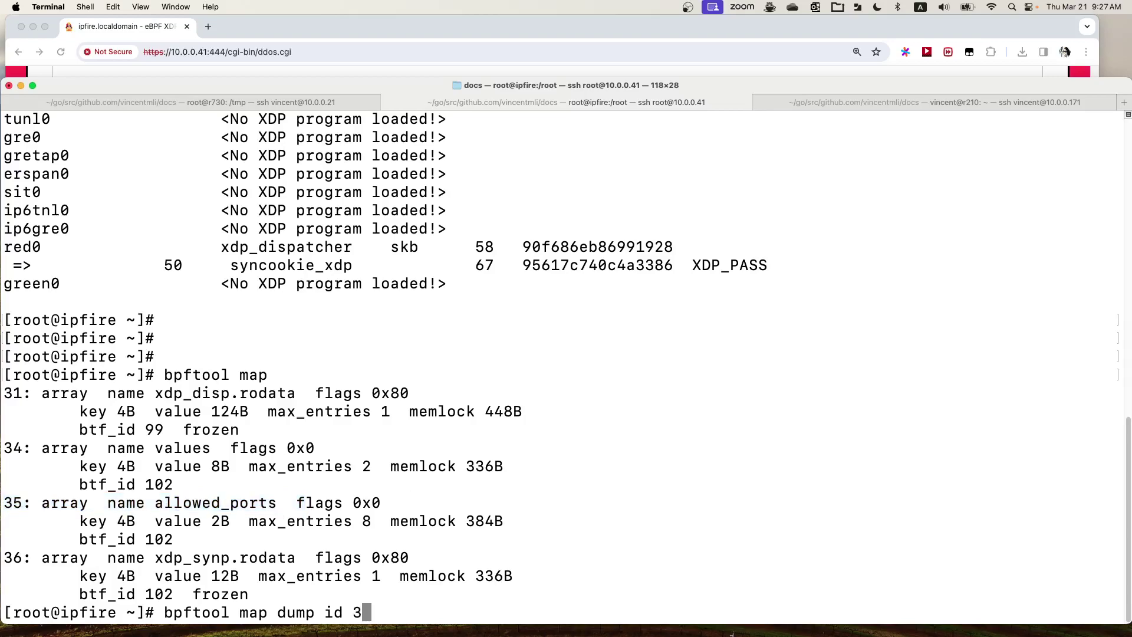
type("5")
key("Return")
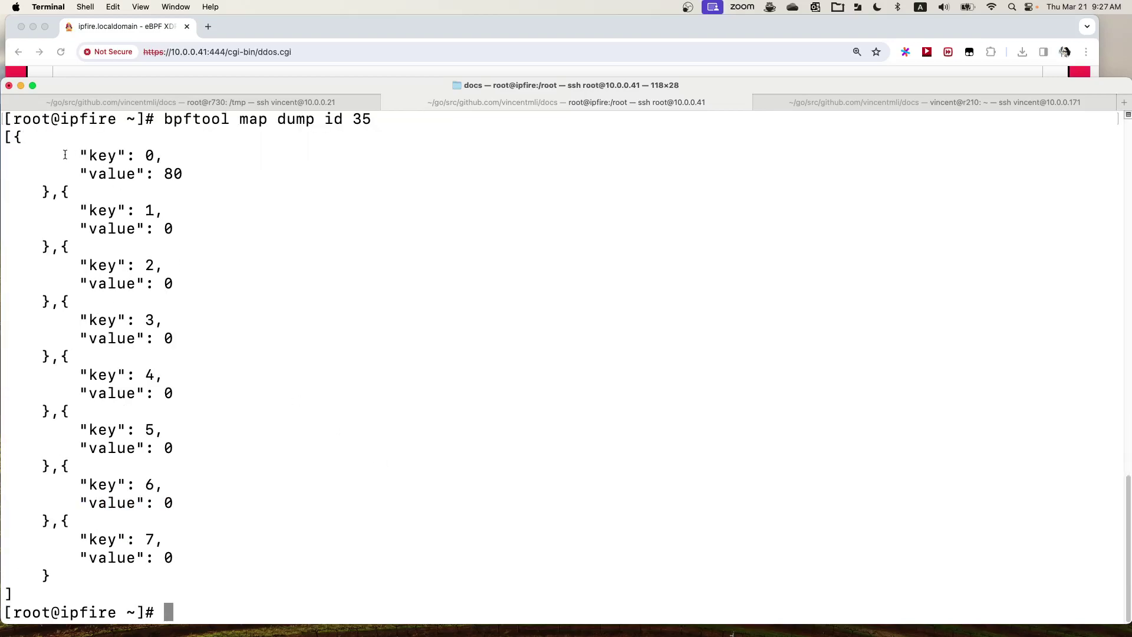
- Examine the port value stored under key 0 in the dump and match it to the allowed_ports map
left_click_drag(61, 172, 223, 173)
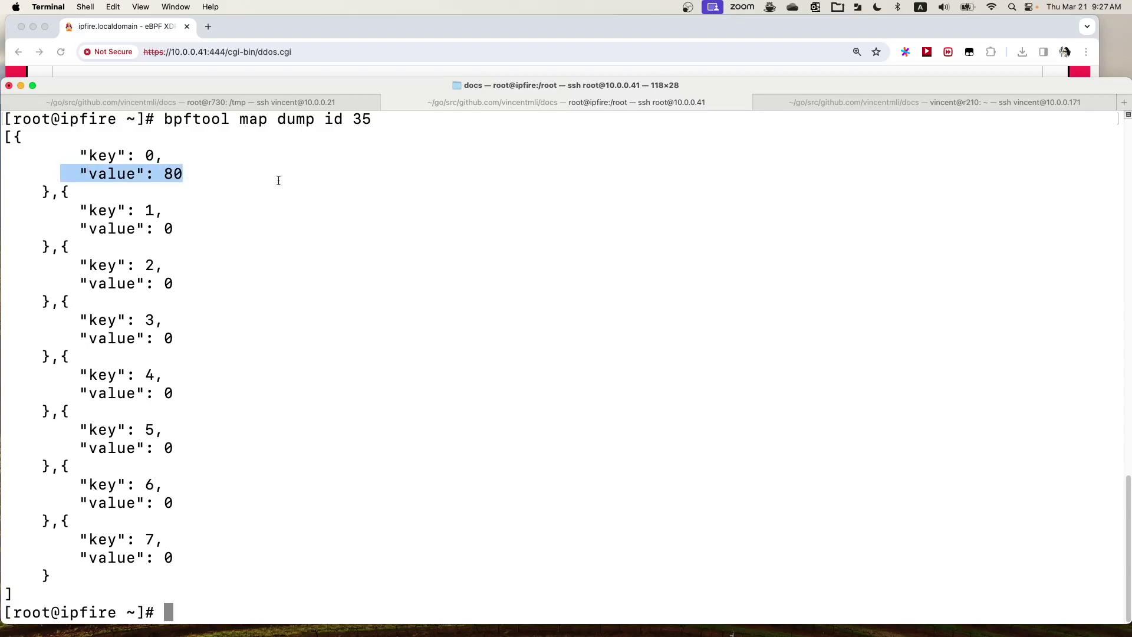
scroll(250, 263, "up", 4)
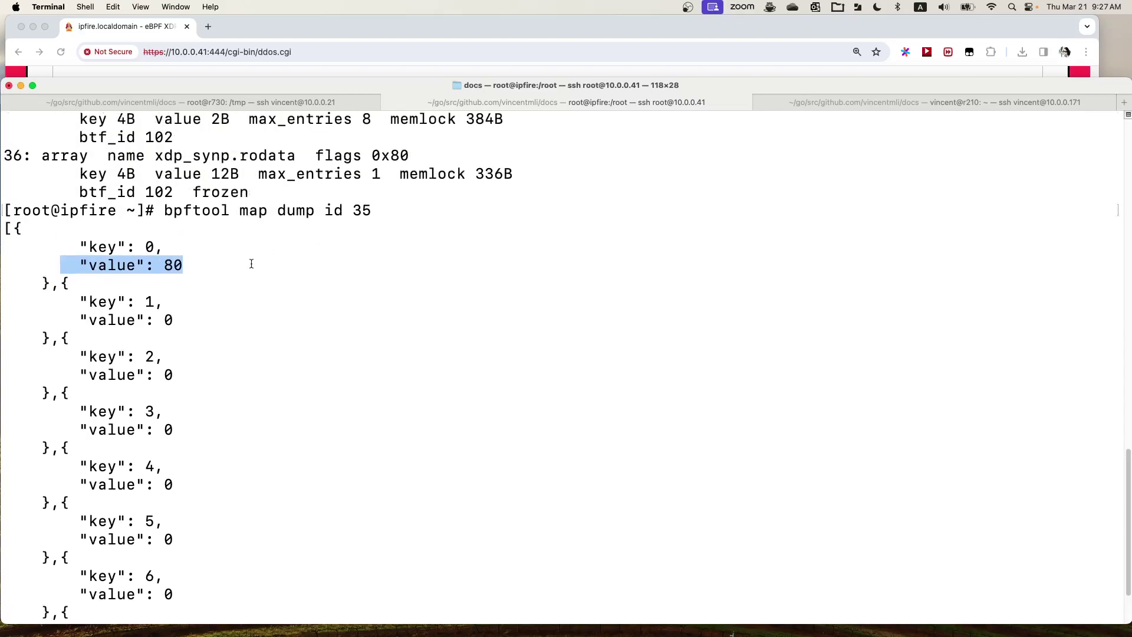
scroll(250, 261, "up", 2)
left_click_drag(147, 192, 281, 197)
left_click(422, 286)
scroll(422, 285, "down", 2)
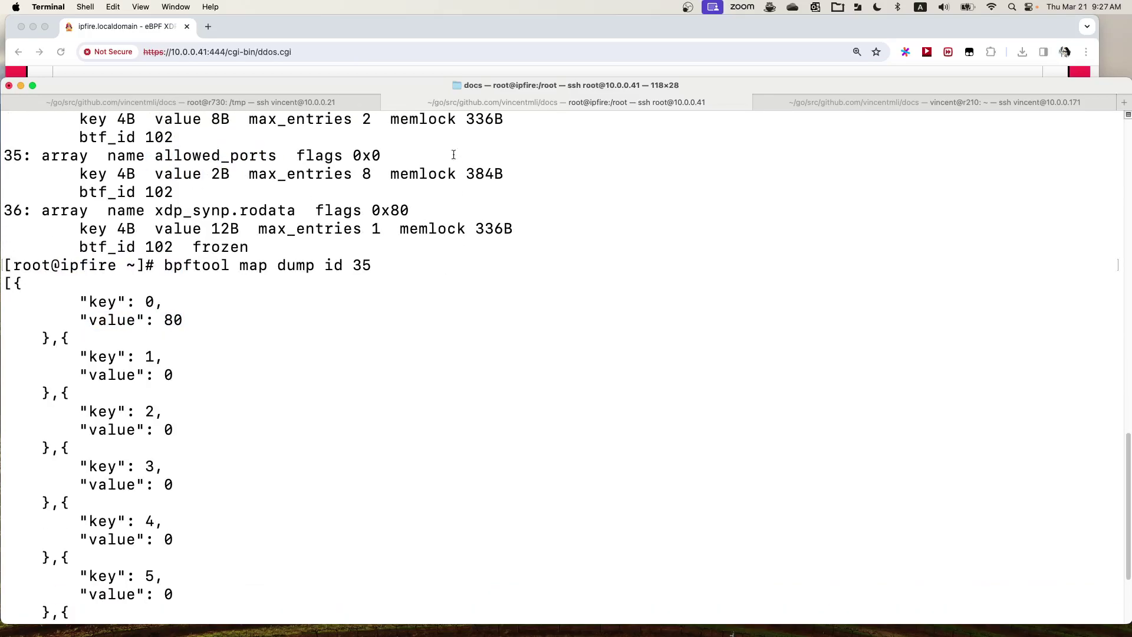
- Switch to Chrome and review the XDP DDoS protected TCP ports and the XDP Program Status table
left_click(355, 23)
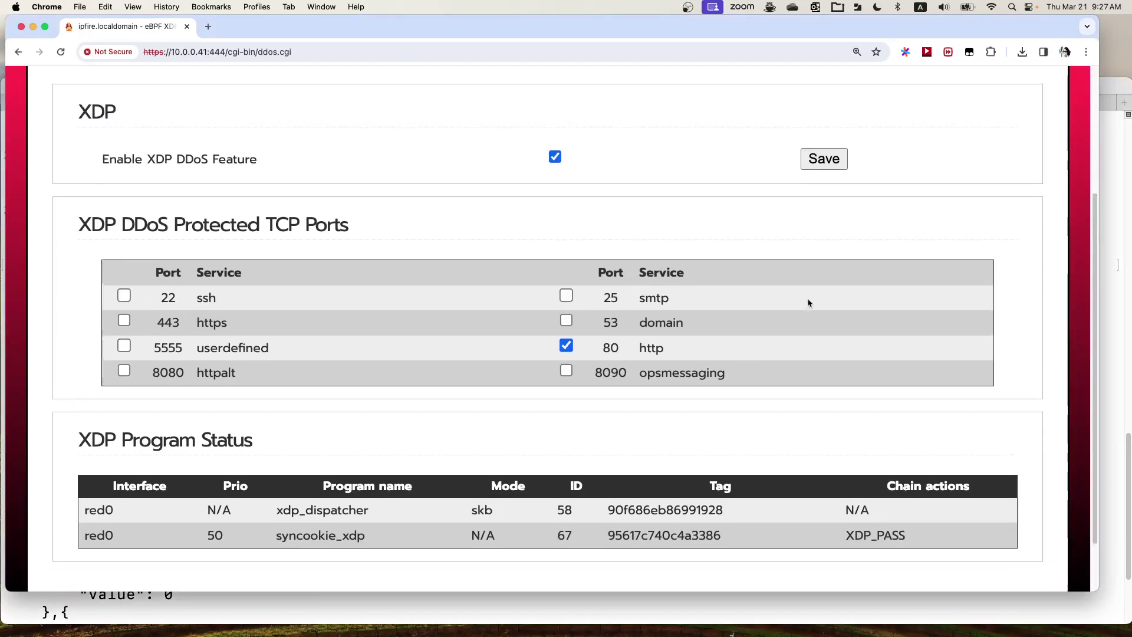
left_click(824, 159)
scroll(783, 308, "down", 2)
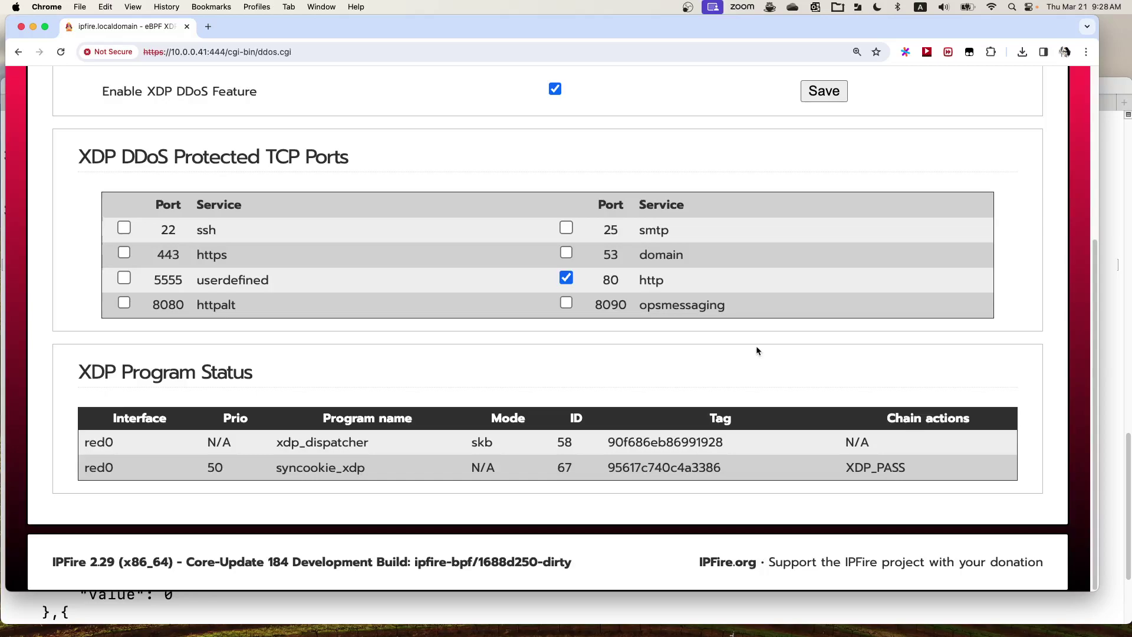
scroll(755, 346, "up", 3)
scroll(756, 346, "down", 3)
key("super+Tab")
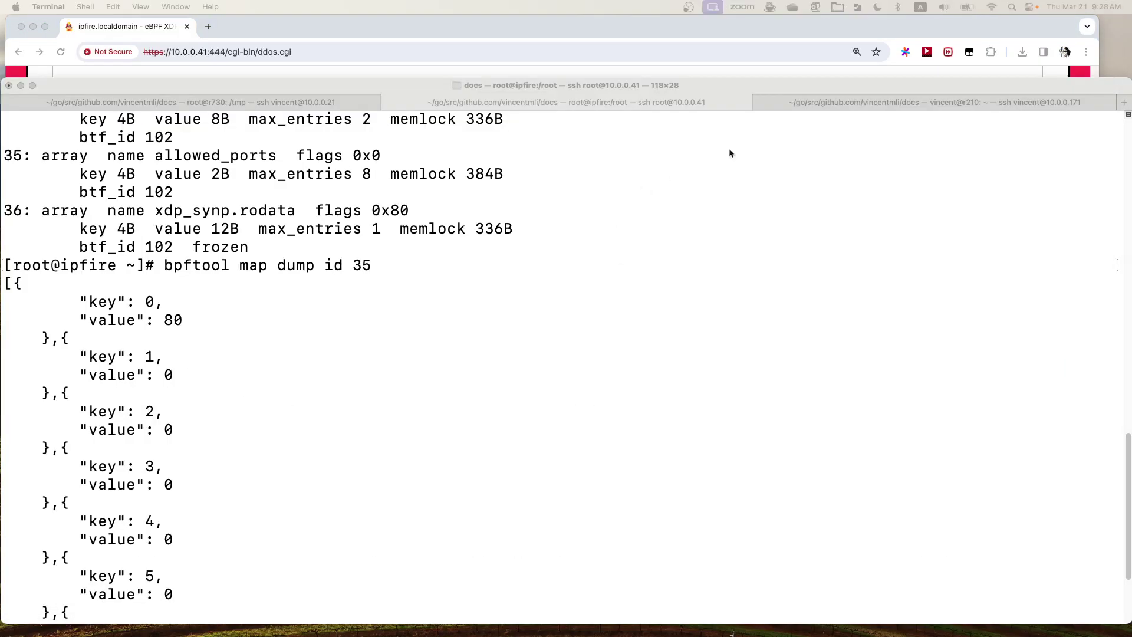
left_click(819, 100)
scroll(780, 250, "down", 10)
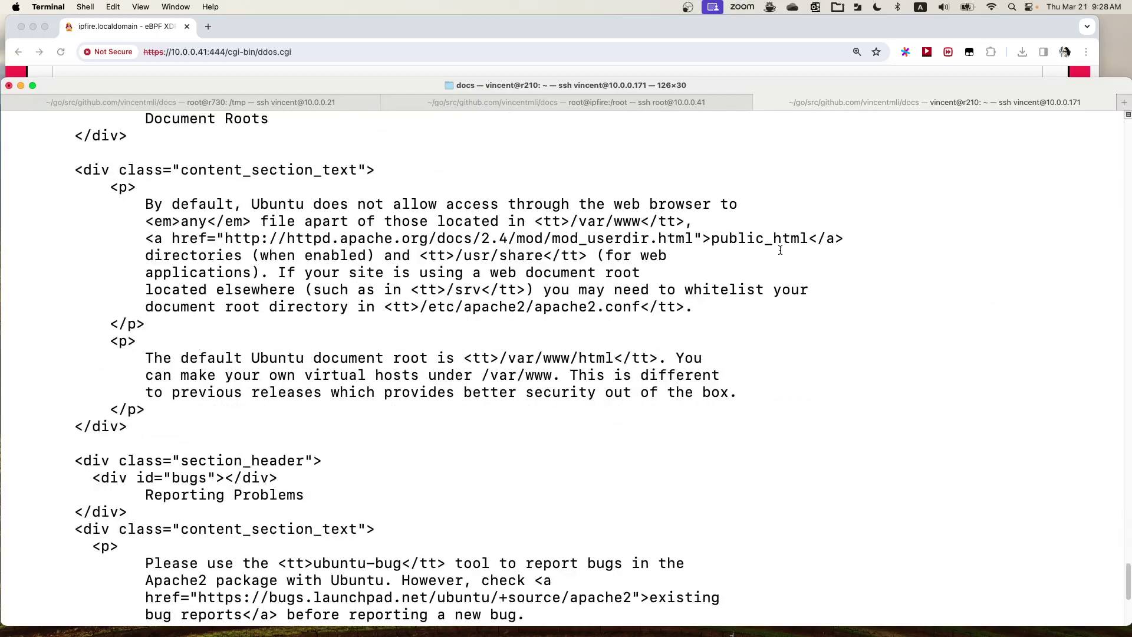
scroll(780, 250, "down", 6)
key("Return")
key("Return")
key("Return")
key("Return")
key("Return")
key("Return")
key("Up")
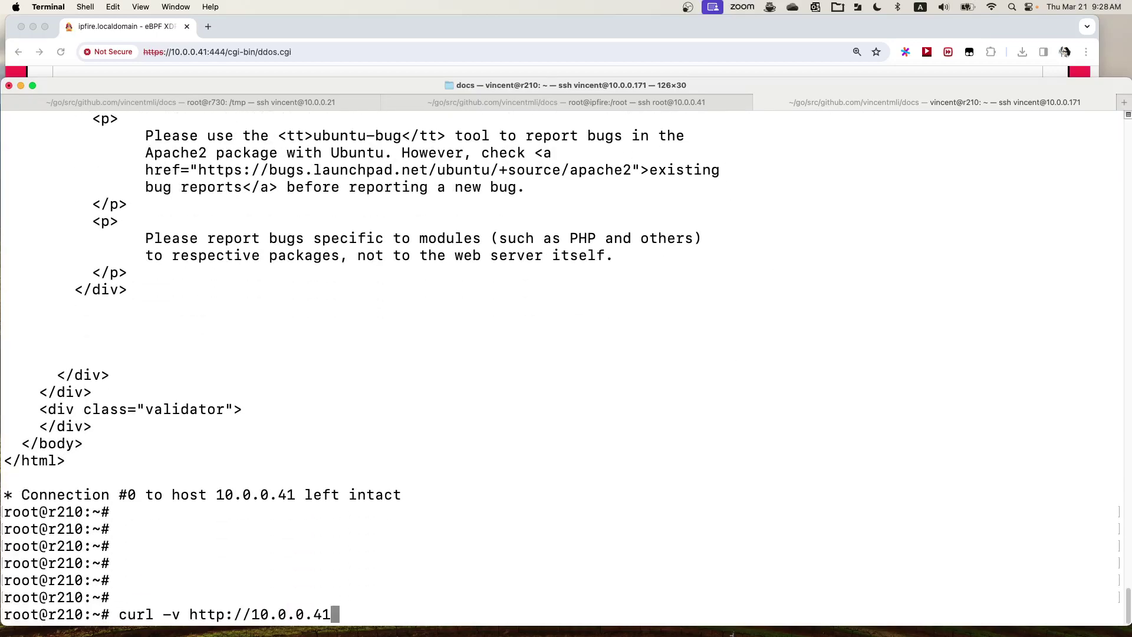
key("super+l")
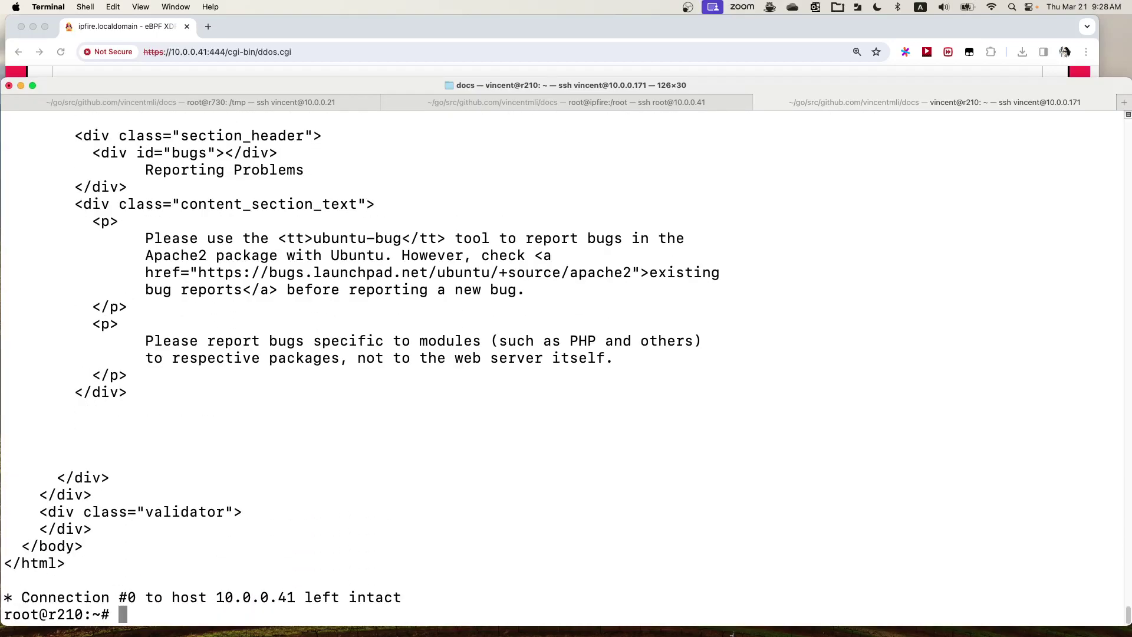
scroll(710, 245, "up", 8)
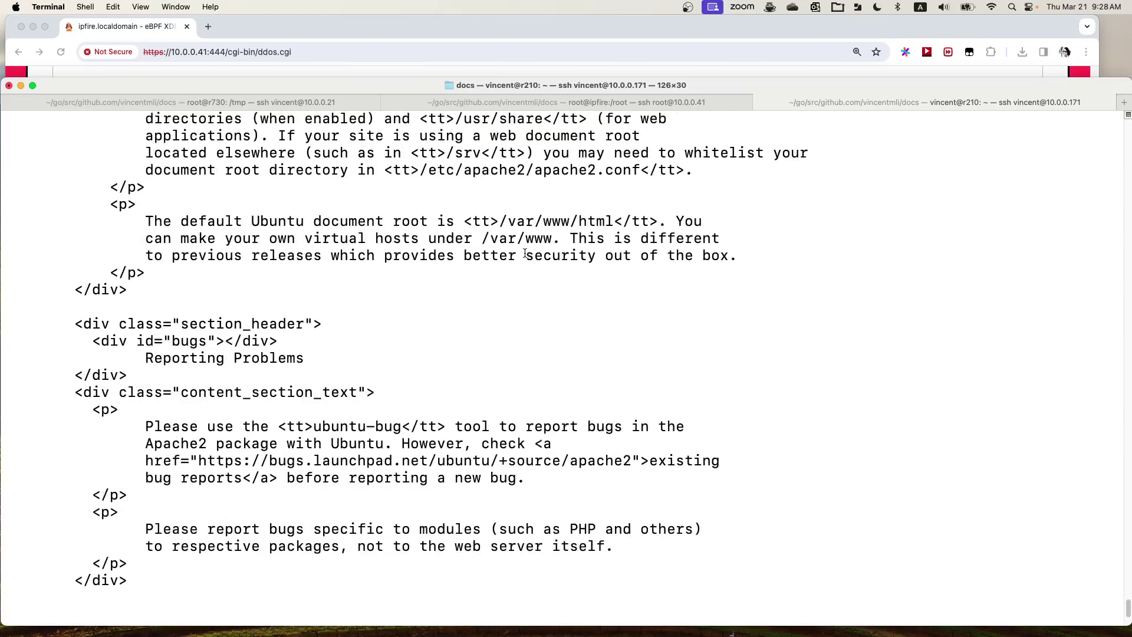
scroll(524, 251, "up", 7)
scroll(525, 252, "down", 12)
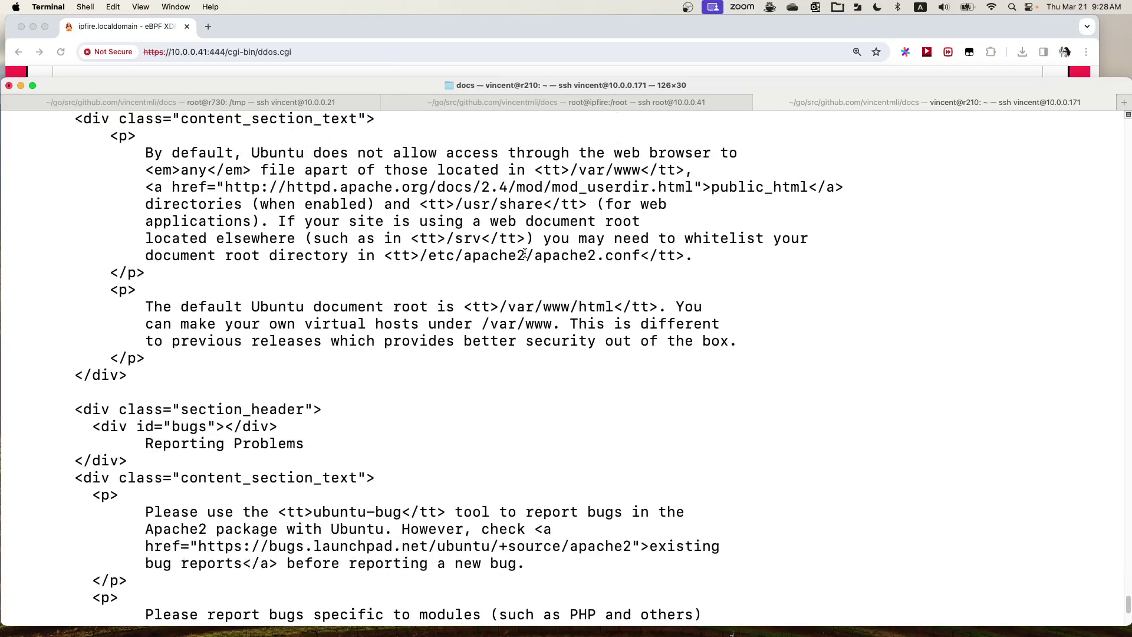
scroll(525, 253, "down", 2)
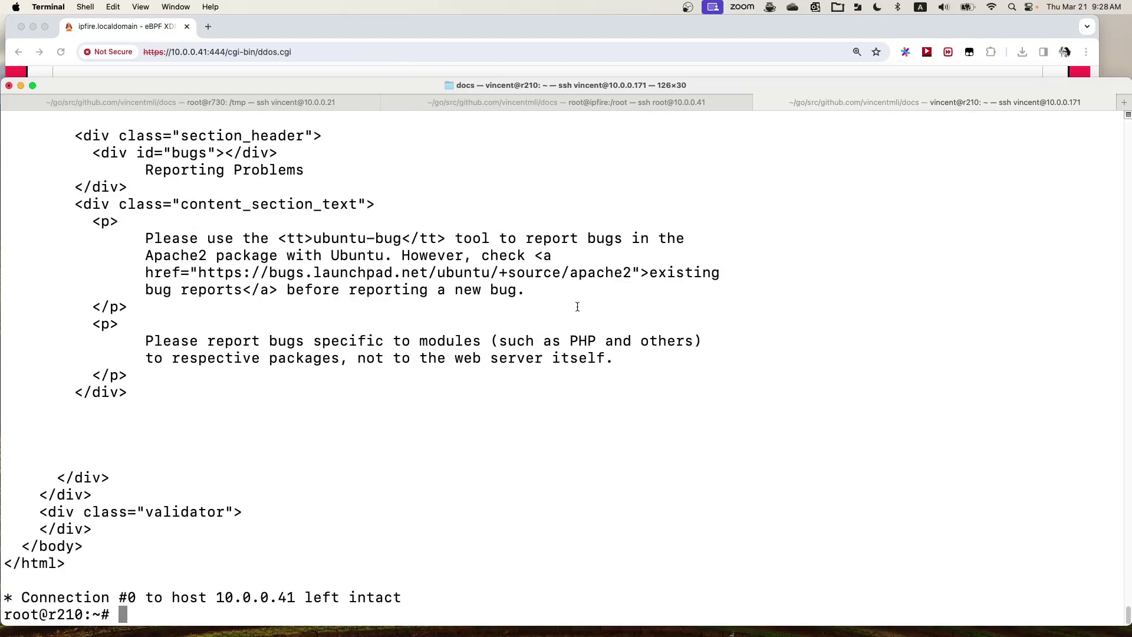
- Start the SYN flood test against port 80 from r210 with hping3 -S -y -p 80 --flood 10.0.0.41
key("ctrl+r")
type("h")
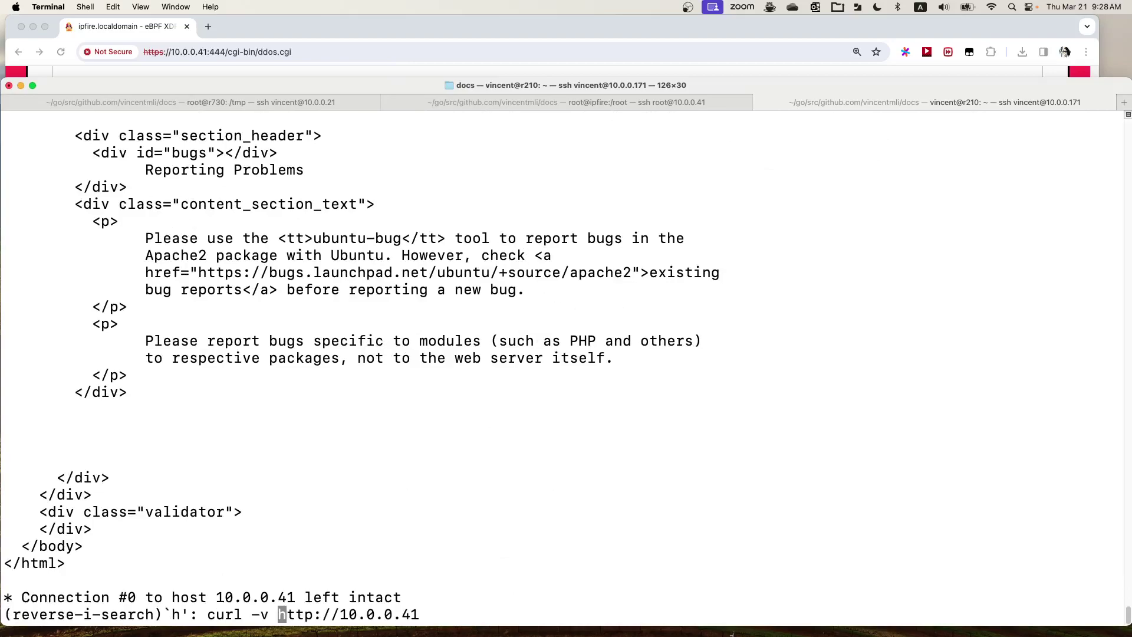
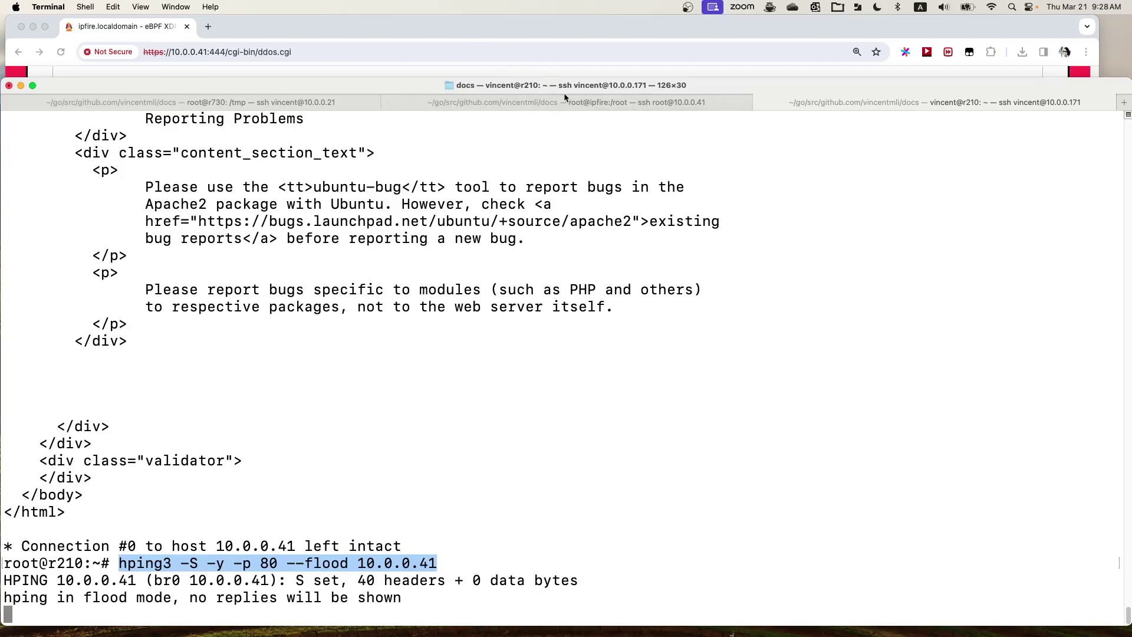
- Switch to the ipfire session, list the BPF maps again with bpftool map, and highlight the values map's name
left_click(631, 104)
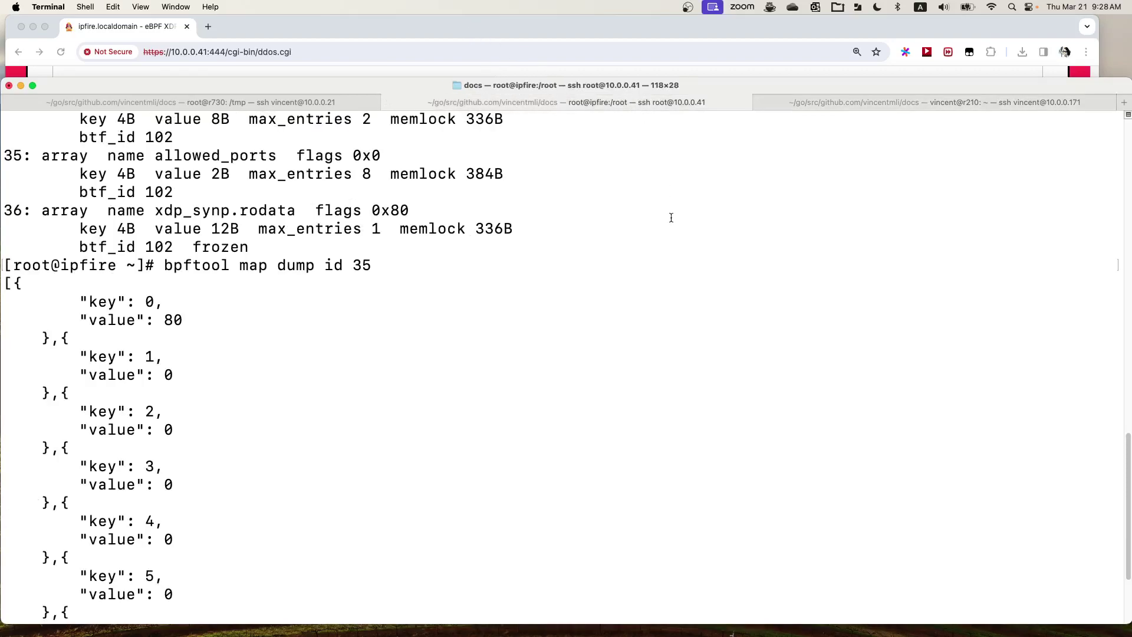
scroll(669, 213, "down", 5)
key("Return")
key("Return")
key("Return")
key("Return")
key("Return")
key("Return")
key("Return")
key("Return")
key("Return")
key("Return")
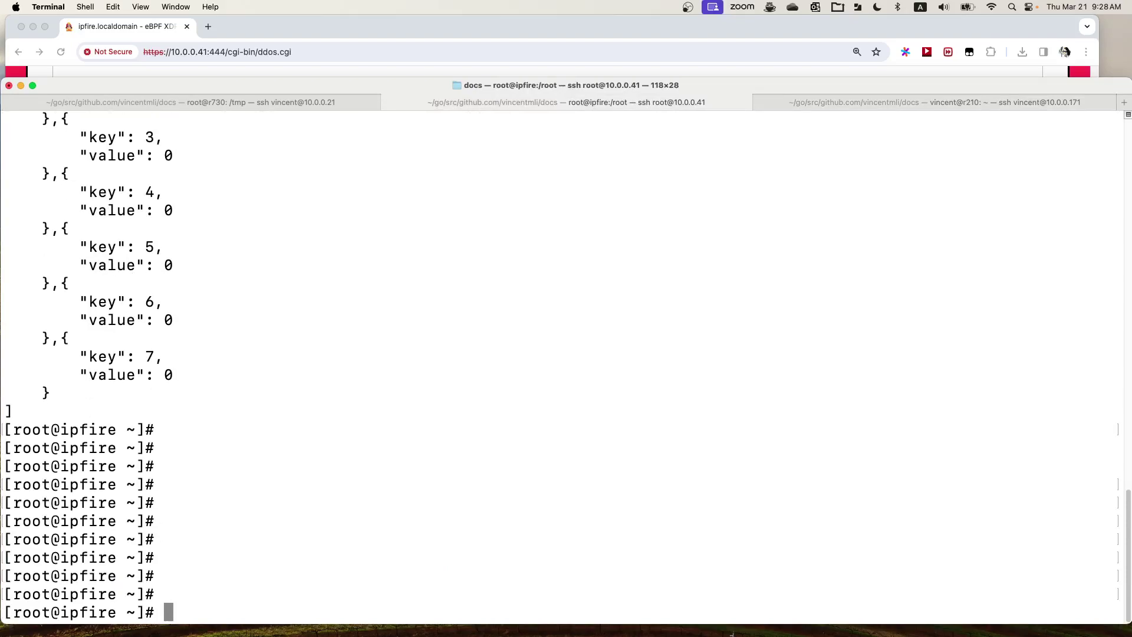
key("Return")
key("Return")
key("Return")
key("Return")
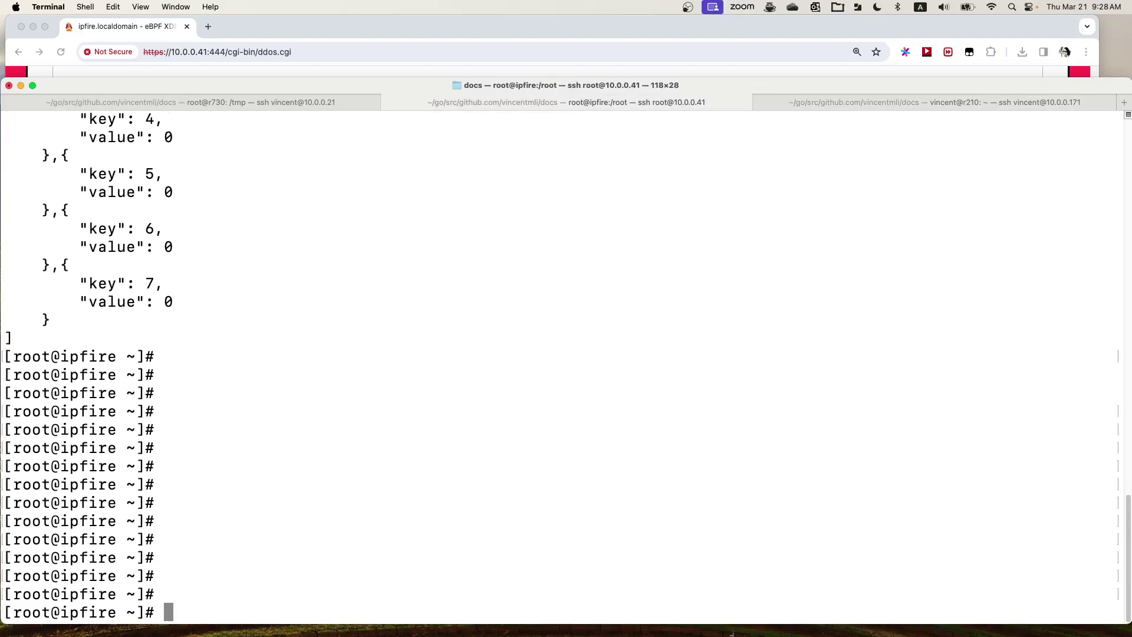
type("bpftool ")
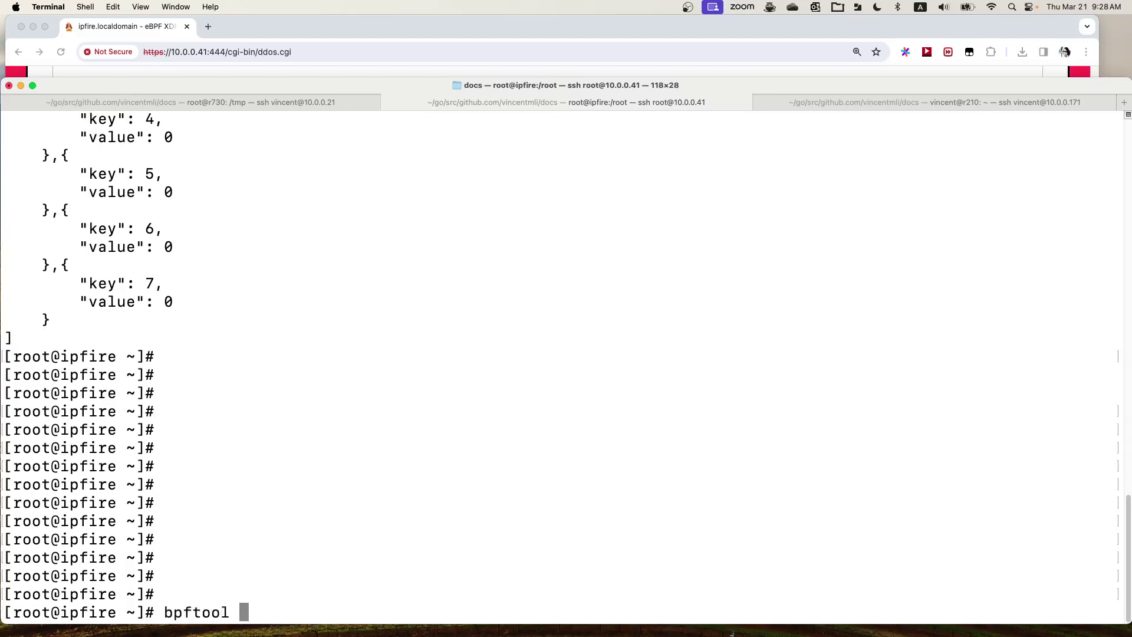
type("map")
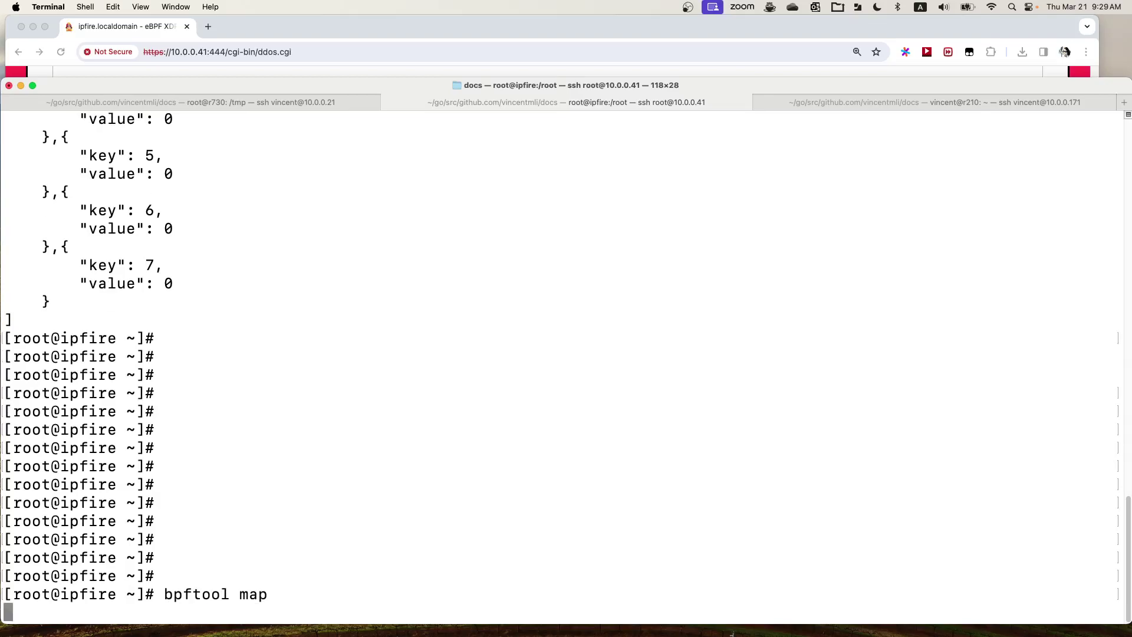
key("Return")
key("Return")
key("Return")
key("Return")
key("Return")
key("Return")
key("Return")
key("Return")
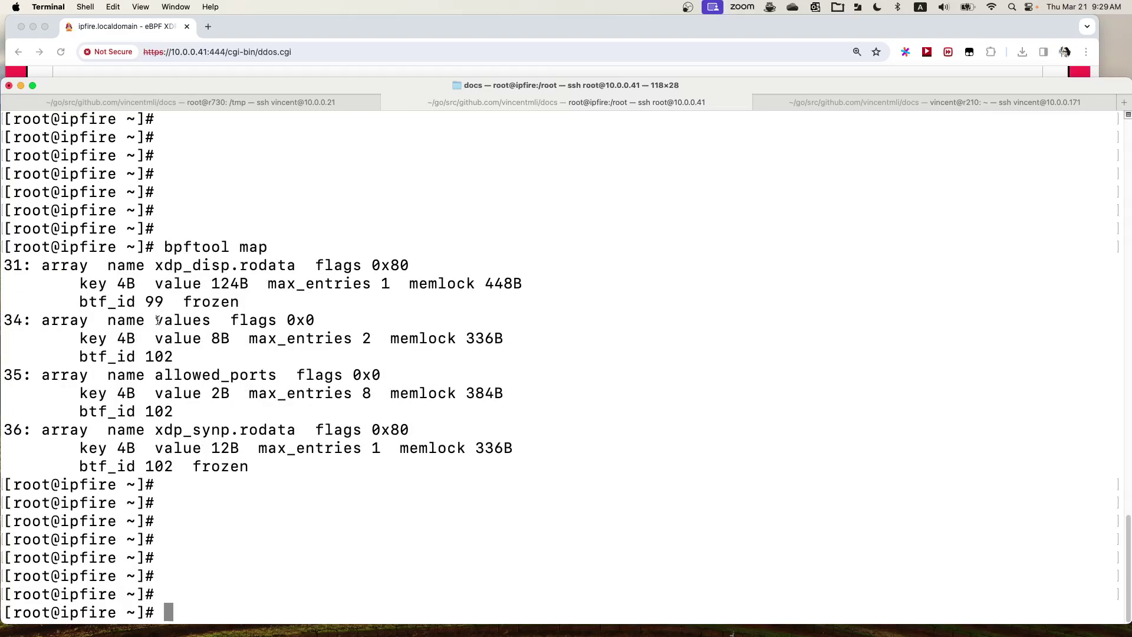
left_click_drag(154, 321, 219, 321)
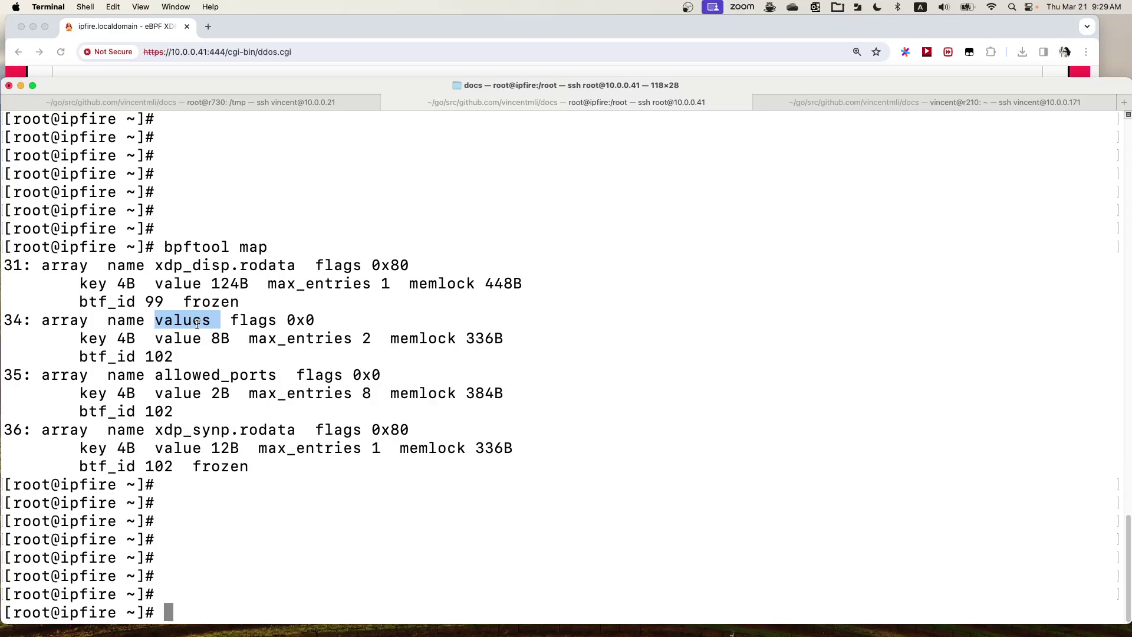
- Dump the contents of the values map on ipfire with bpftool map dump id 34
left_click(342, 366)
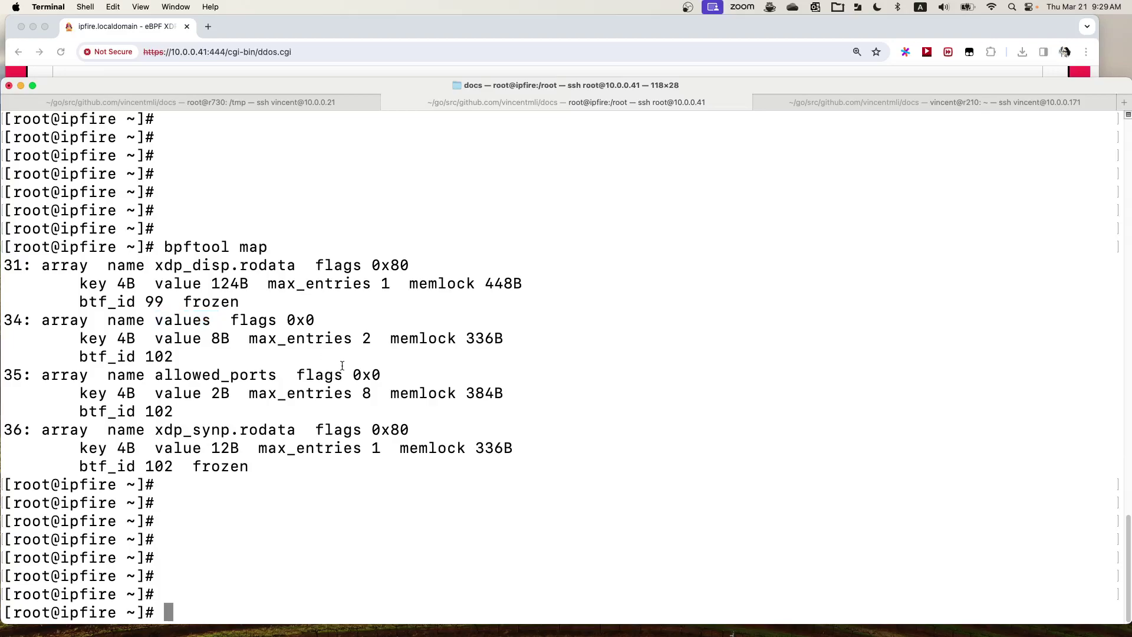
type("bpftool ")
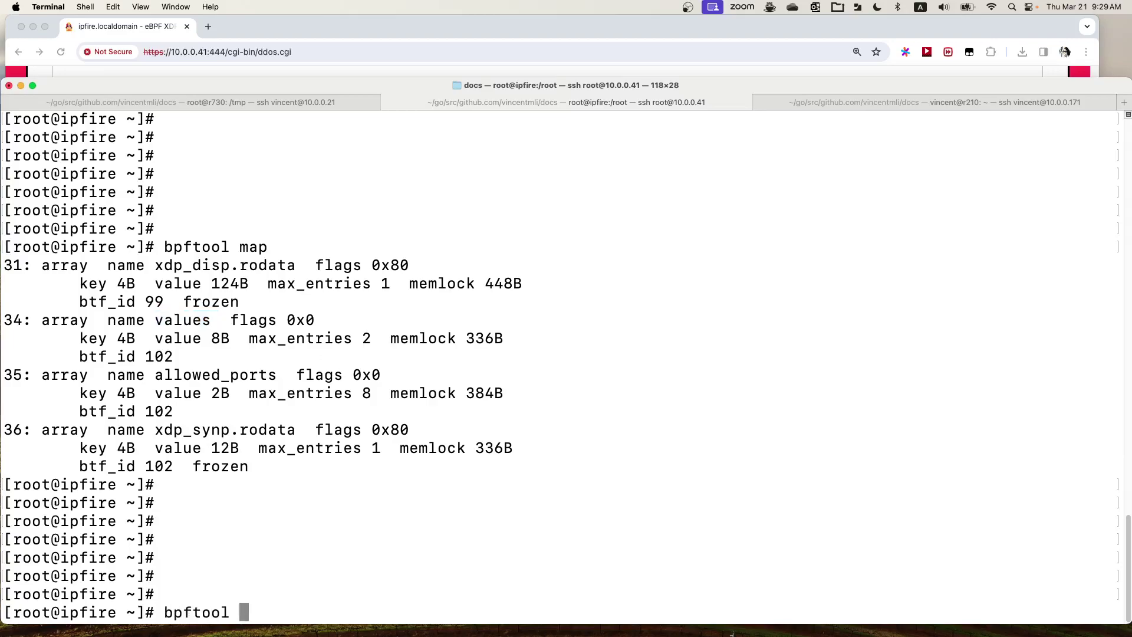
type("map dup")
key("BackSpace")
type("m")
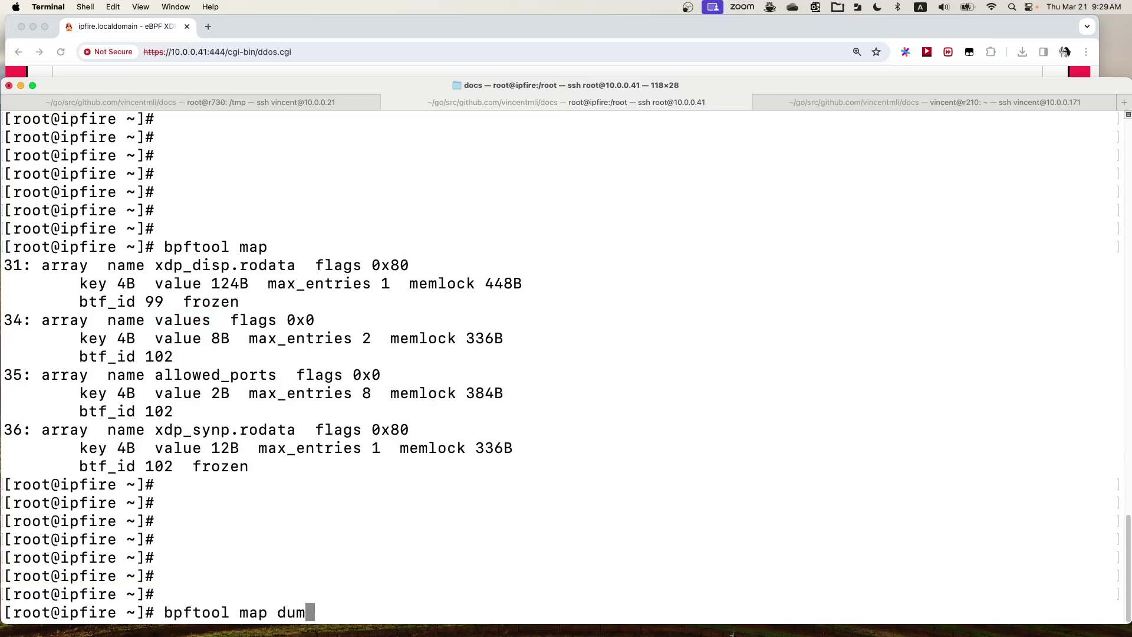
type("p id 34")
key("Return")
key("Return")
key("Return")
key("Return")
key("Return")
key("Return")
key("Return")
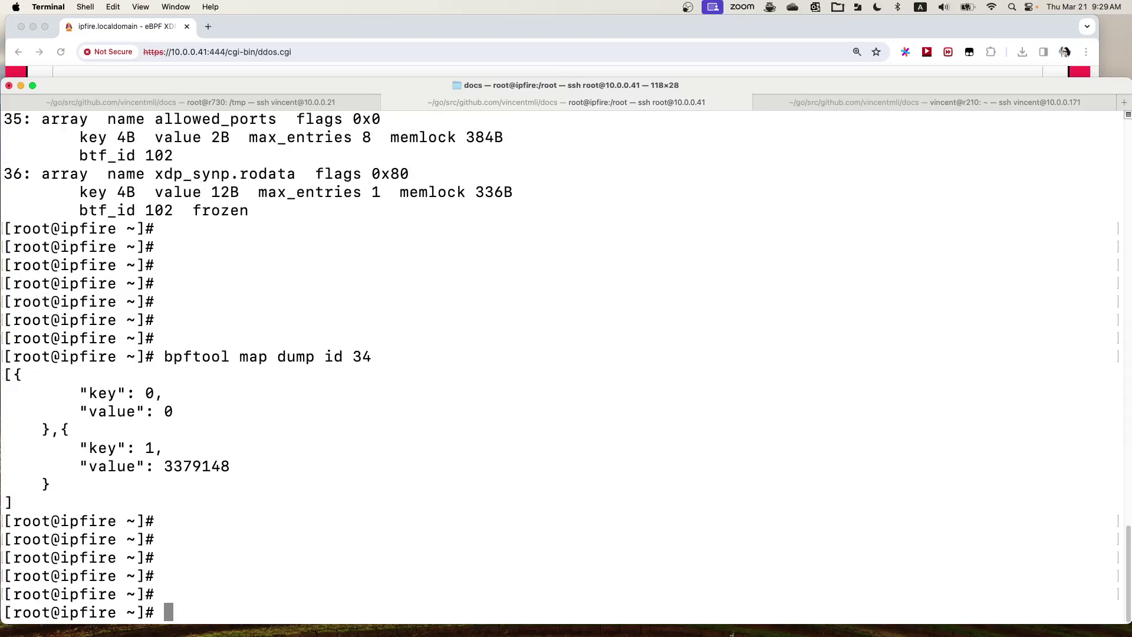
- Dump map id 34 again and compare the key 1 values from the two dumps
key("Up")
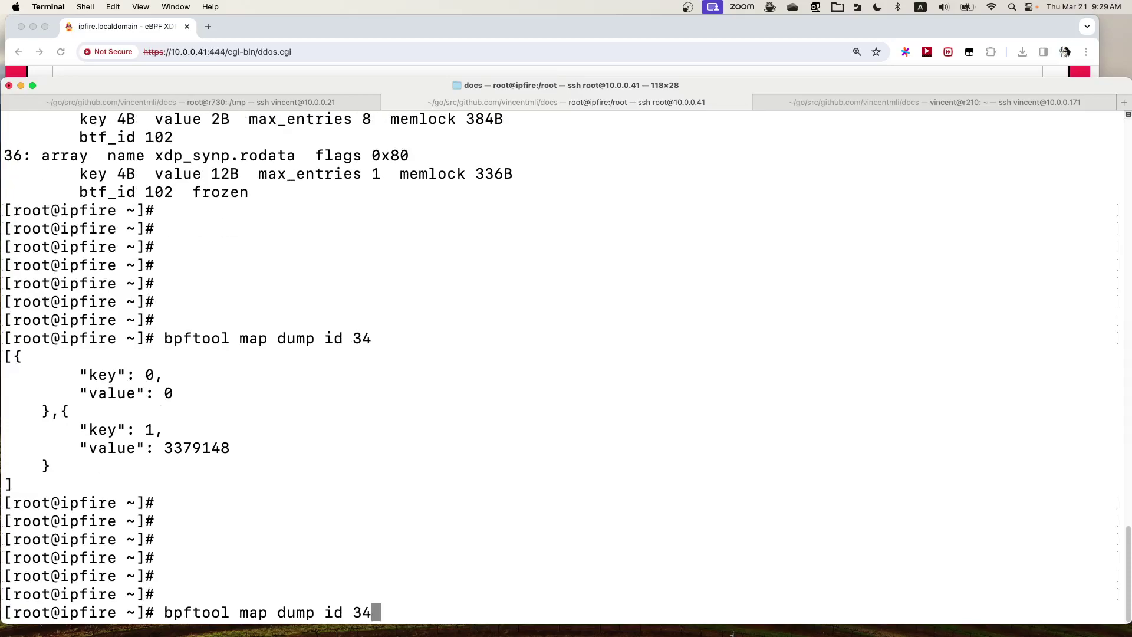
key("Return")
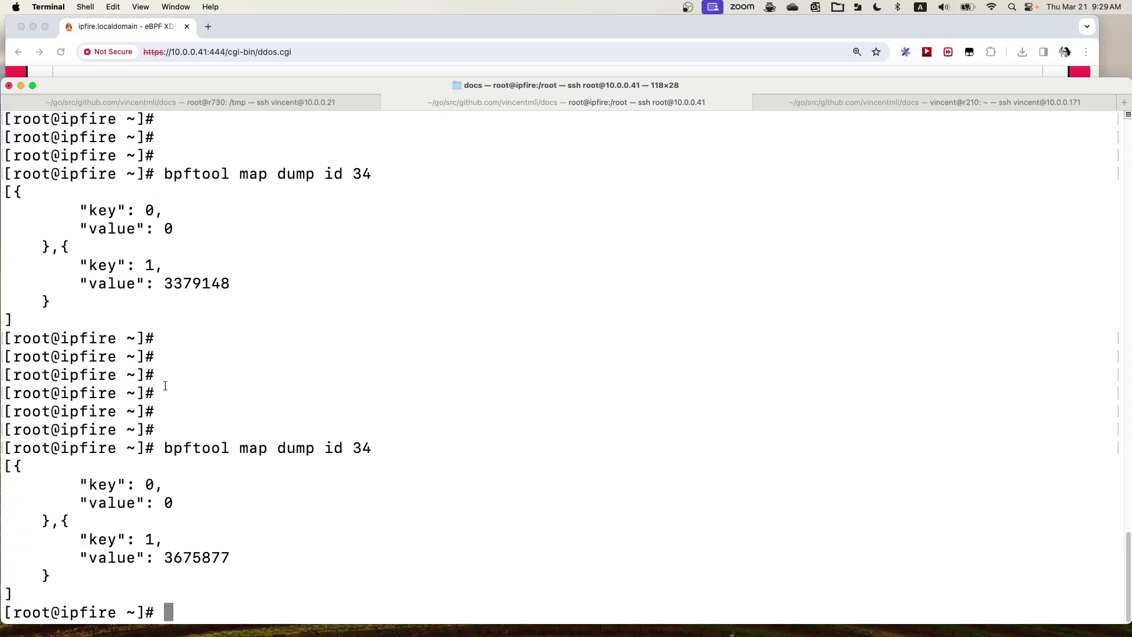
left_click_drag(165, 556, 263, 561)
left_click_drag(165, 284, 287, 287)
left_click(215, 555)
left_click_drag(157, 557, 230, 557)
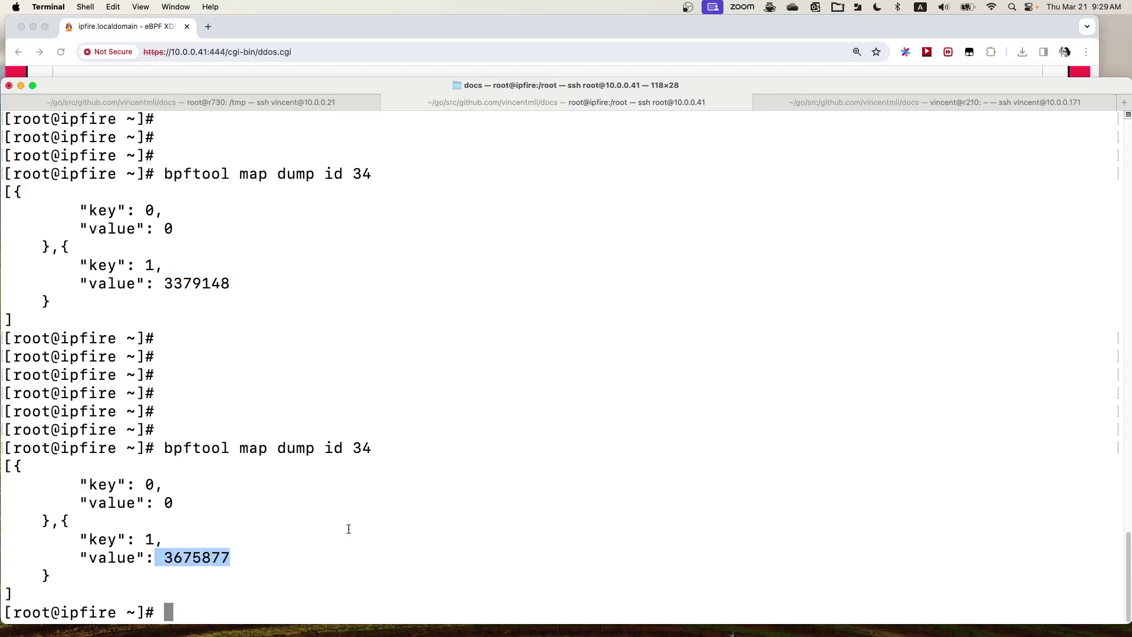
left_click(339, 439)
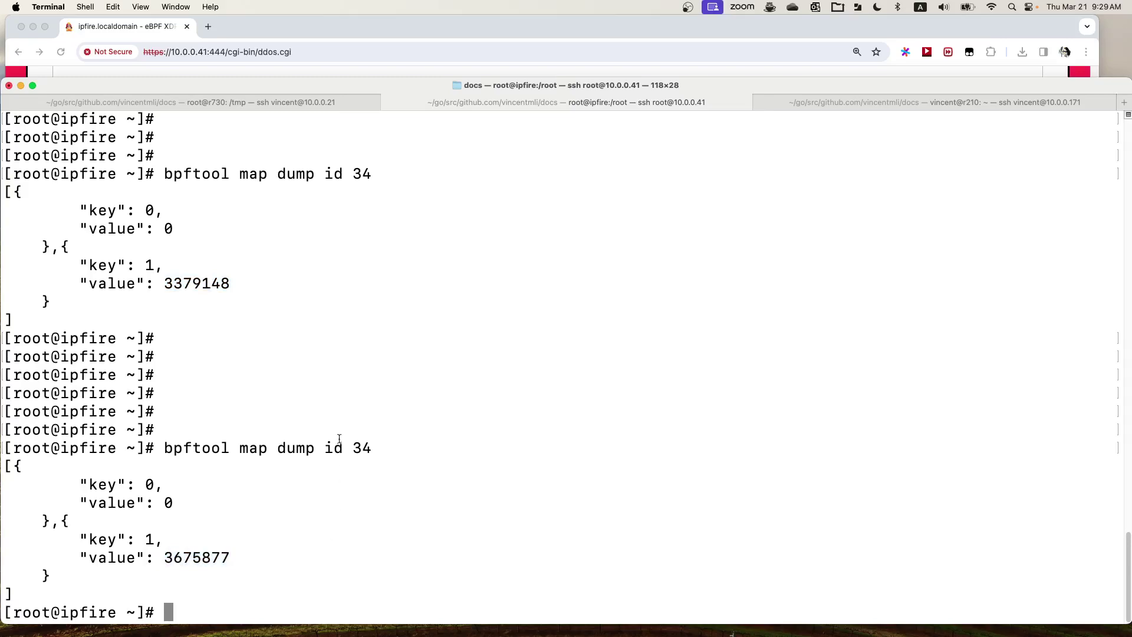
- Check whether tcpdump is available on ipfire with which tcpdump
type("which tcpdump")
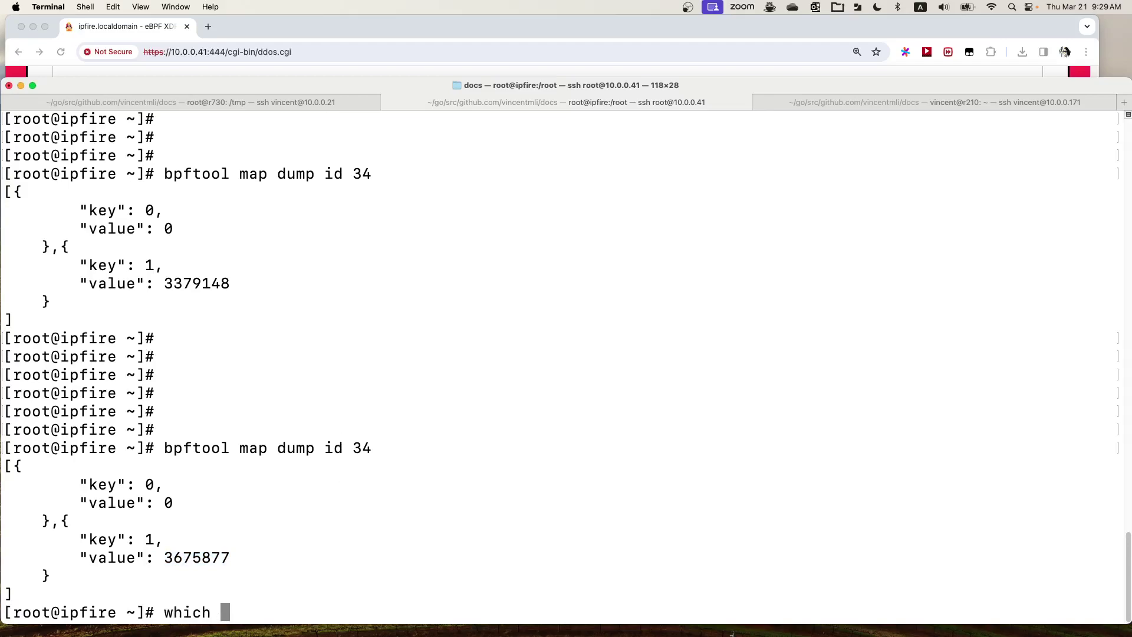
key("Return")
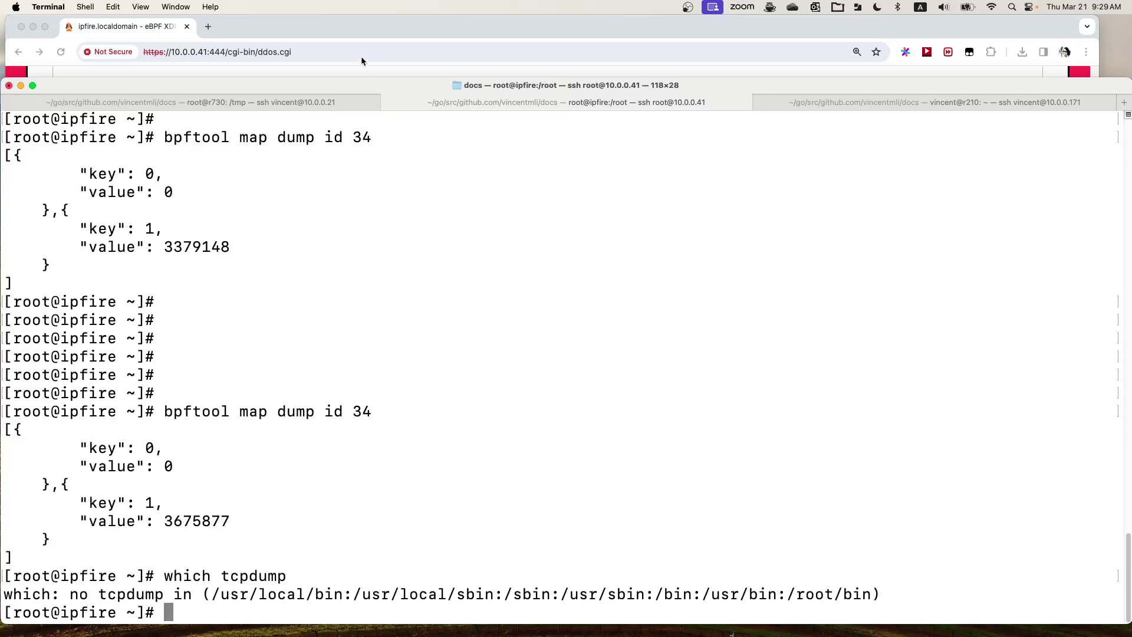
double_click(226, 575)
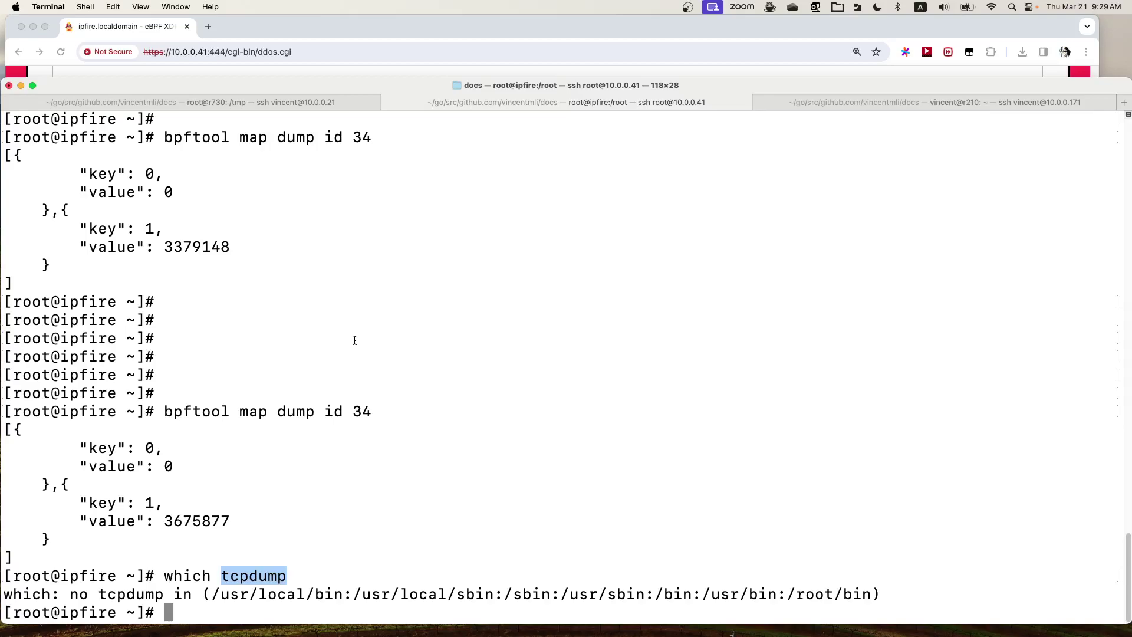
- List the network interfaces with ip l list and highlight the red0 entry with its attached XDP program
type("ip ")
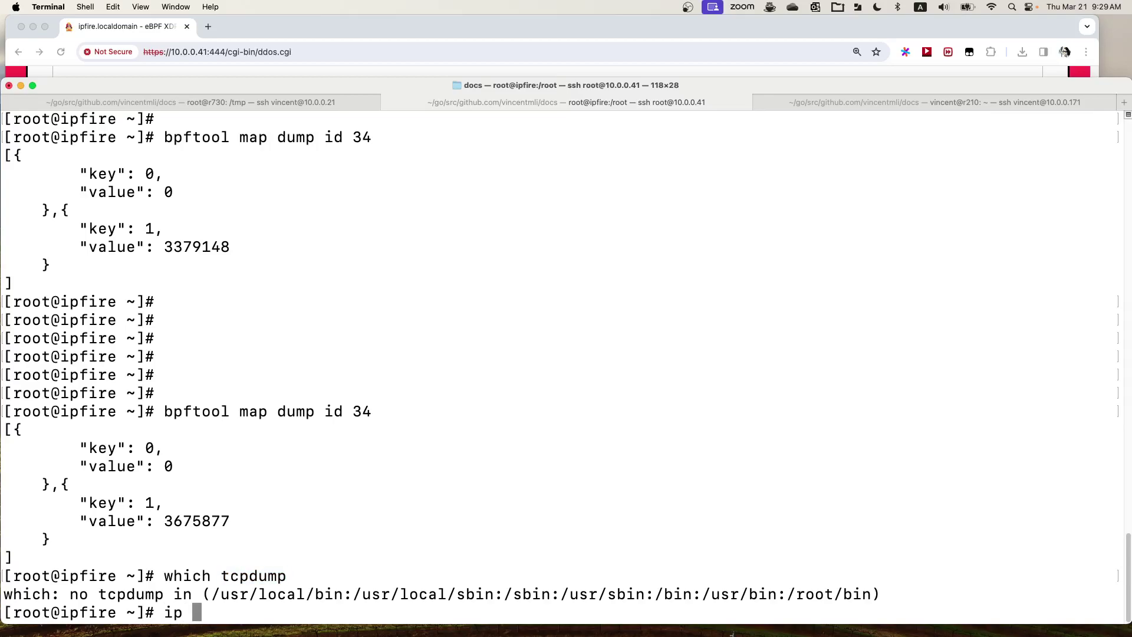
type("l list")
key("Return")
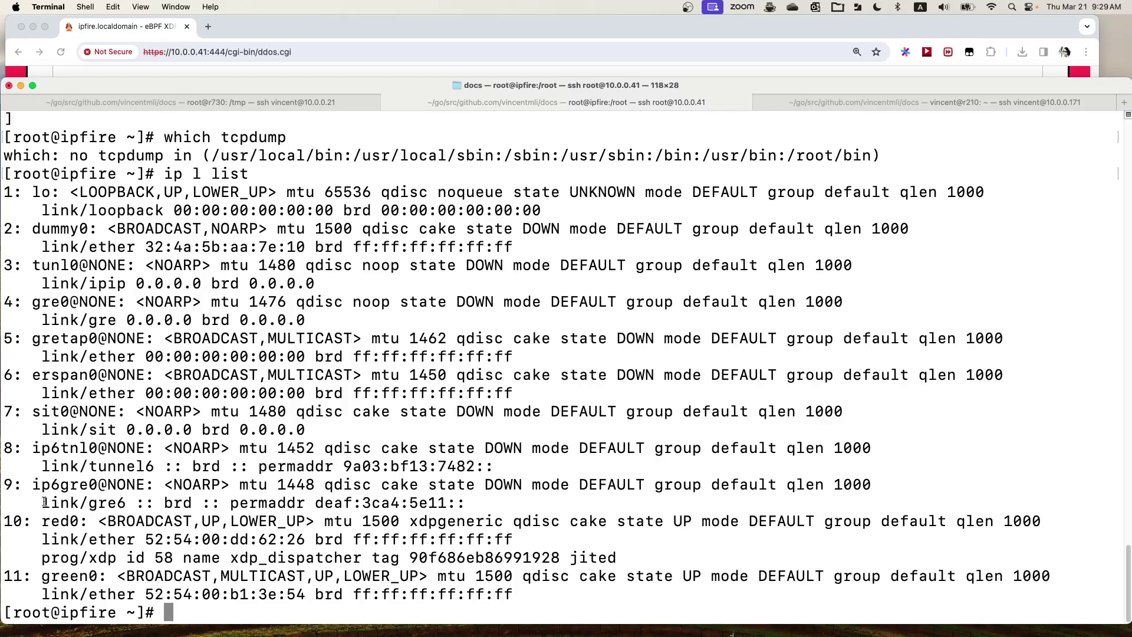
left_click_drag(33, 519, 654, 575)
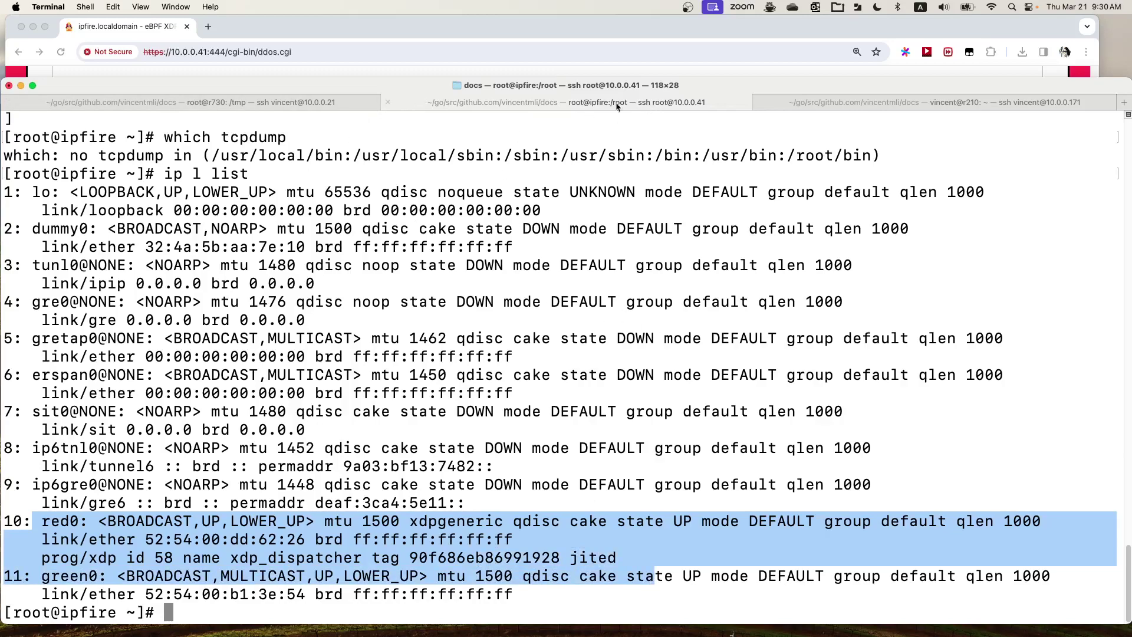
- Switch to Chrome and highlight the xdp_dispatcher's mode in the XDP Program Status table
left_click(378, 27)
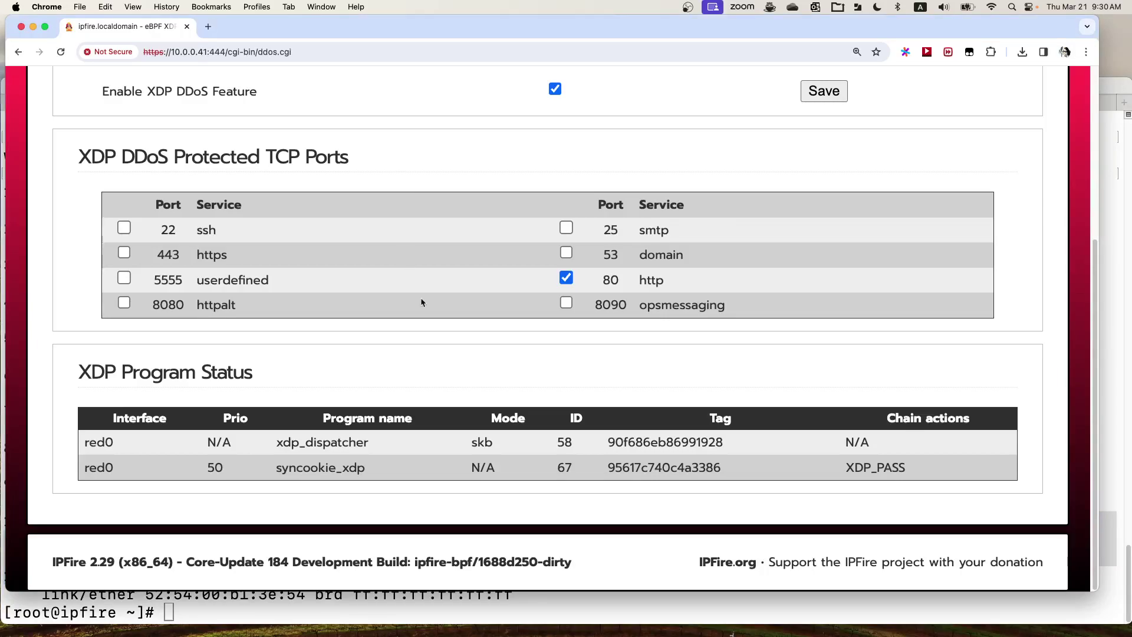
left_click_drag(470, 446, 535, 452)
scroll(398, 89, "up", 1)
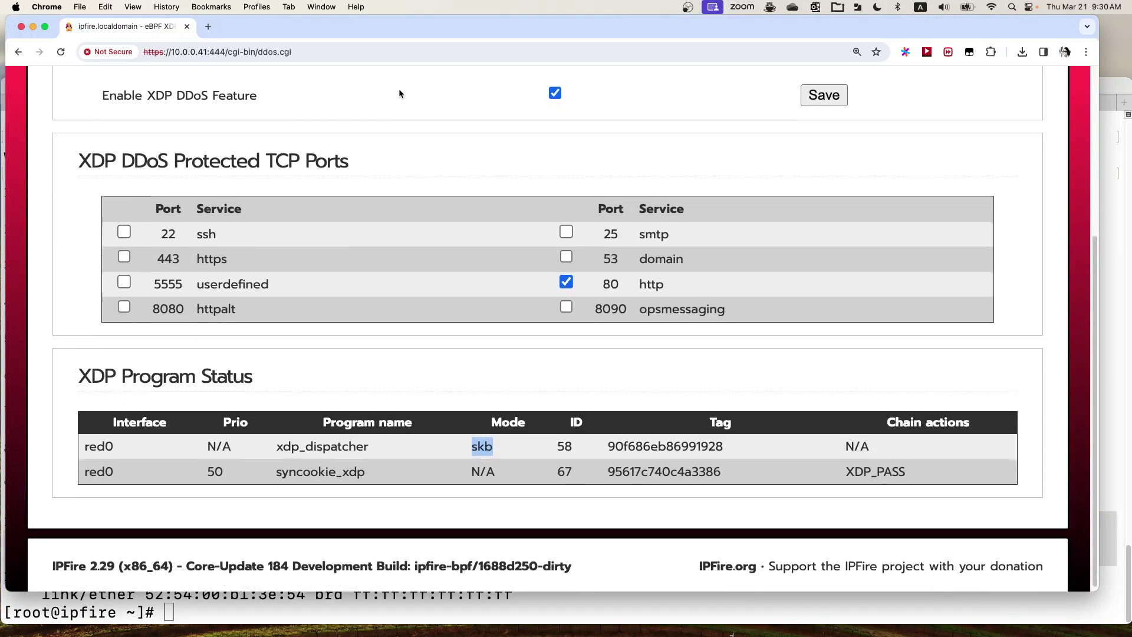
- Open the Pakfire page of the IPFire web interface
scroll(399, 94, "up", 5)
mouse_move(428, 158)
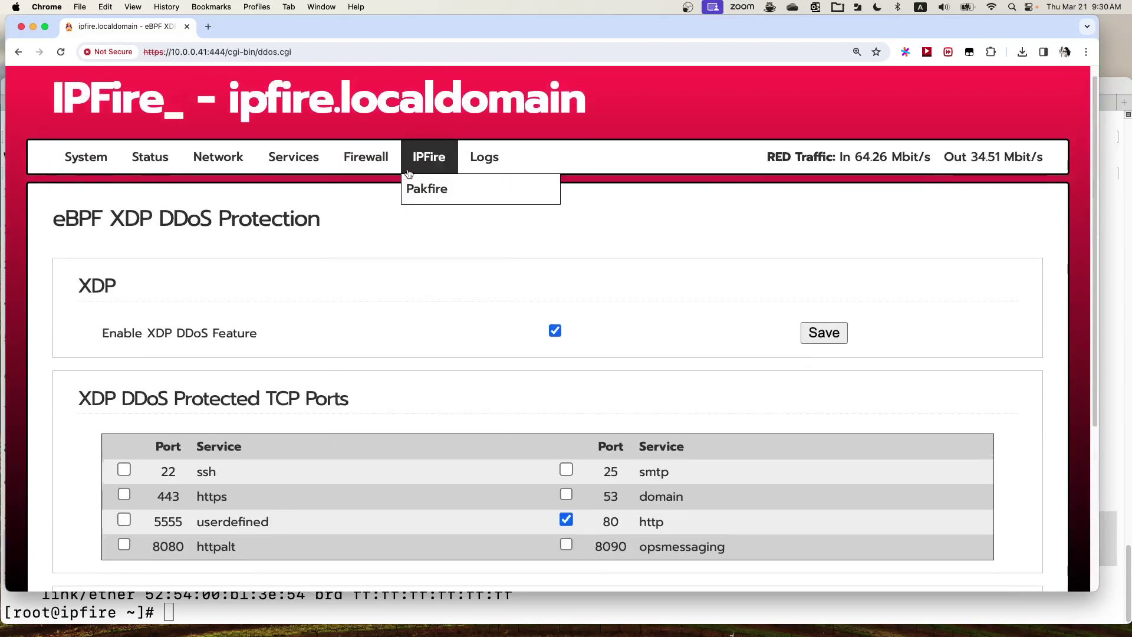
left_click(436, 189)
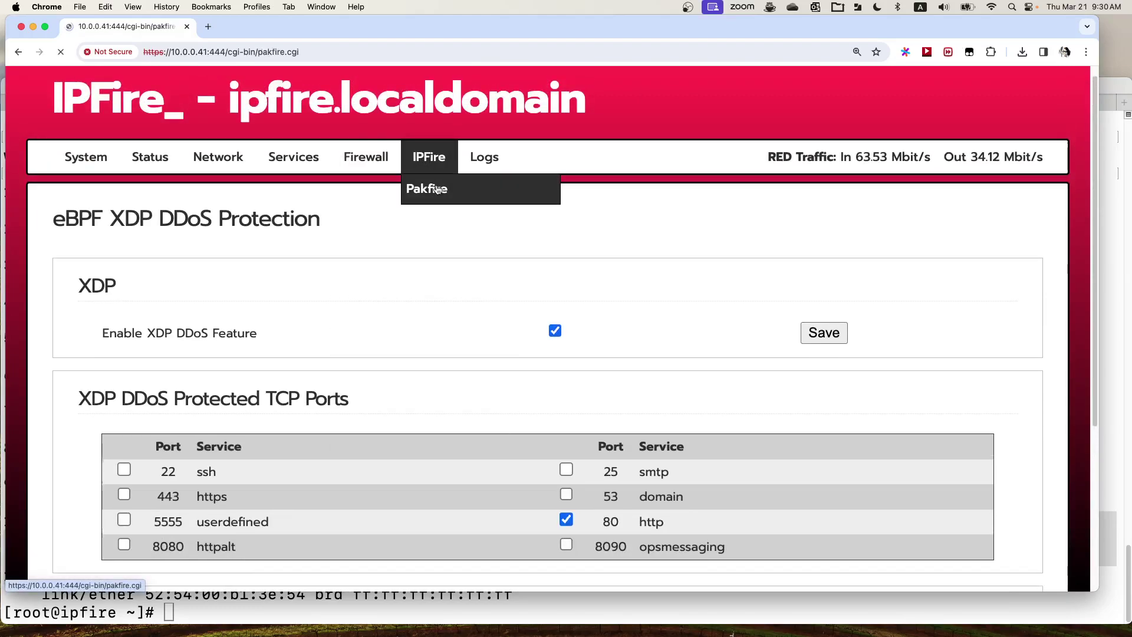
- Find tcpdump-4.99.4-16 among the available add-ons and request its installation
scroll(439, 191, "down", 10)
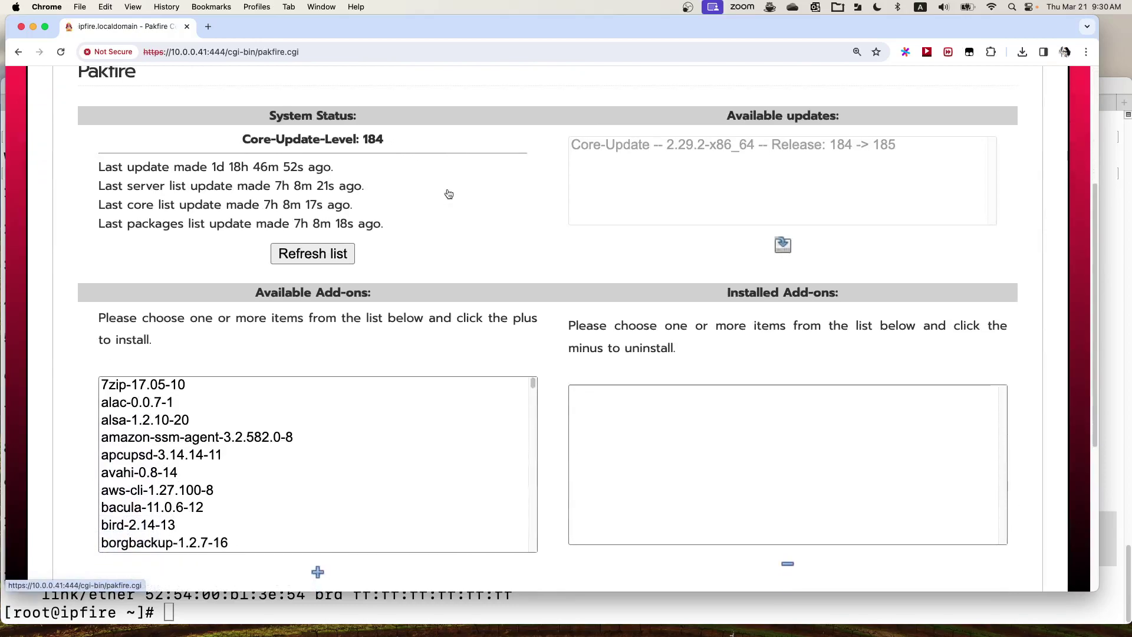
scroll(370, 354, "down", 15)
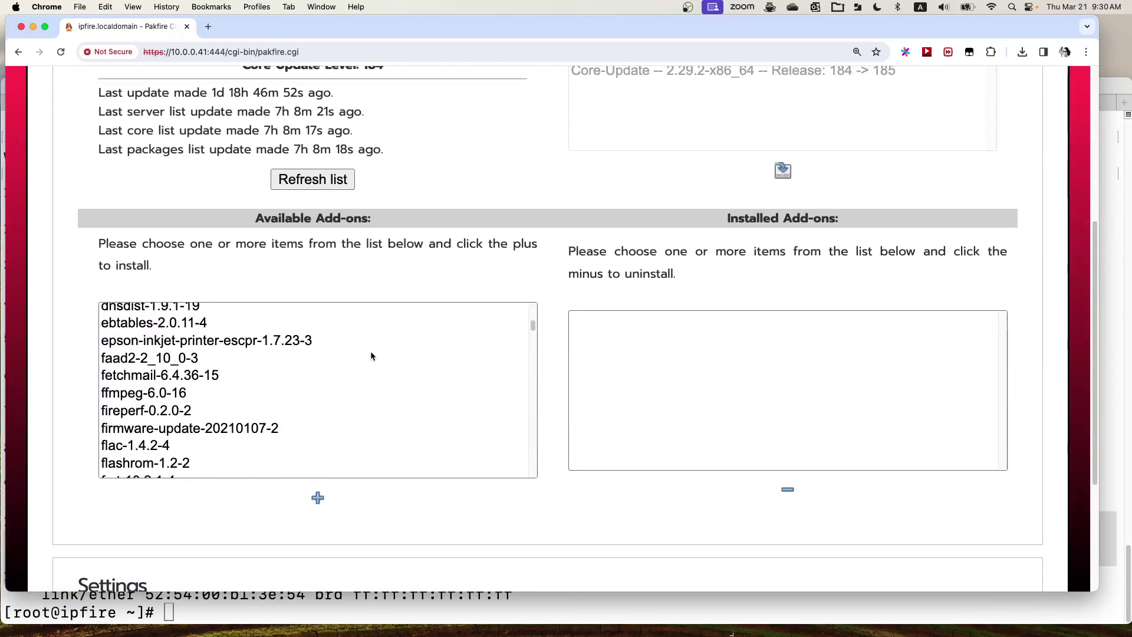
scroll(371, 356, "down", 20)
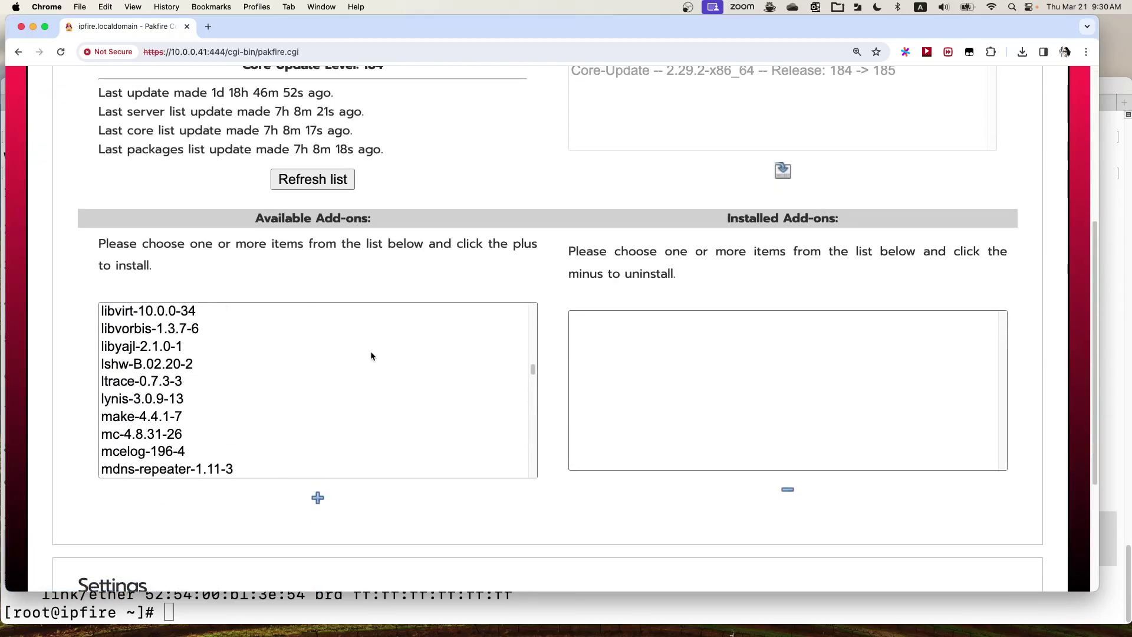
scroll(371, 356, "down", 20)
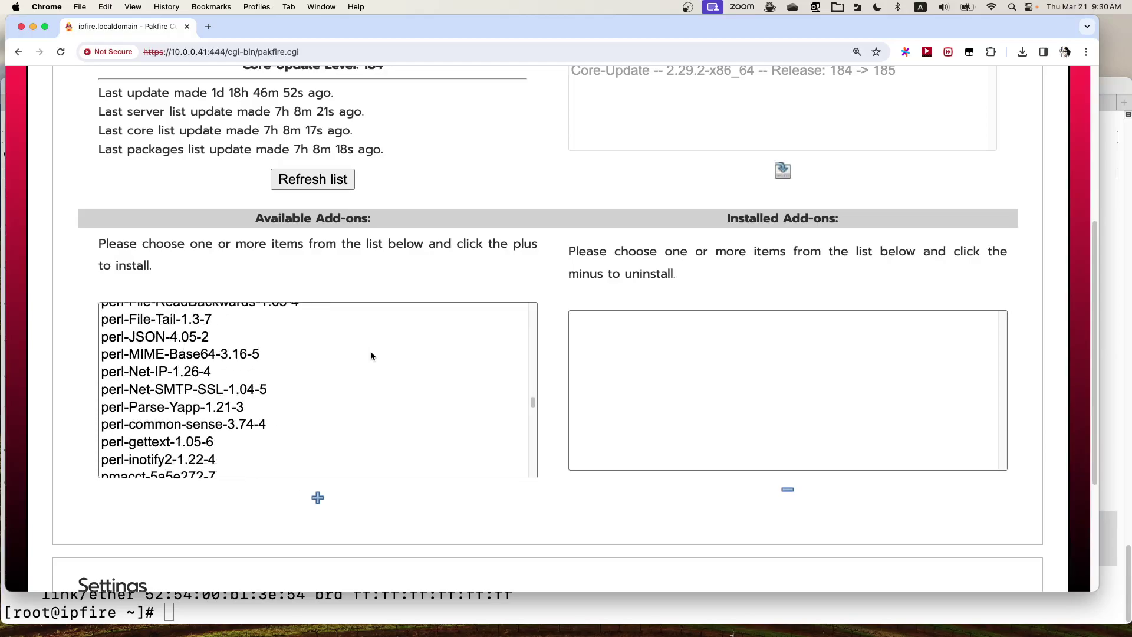
scroll(372, 356, "down", 20)
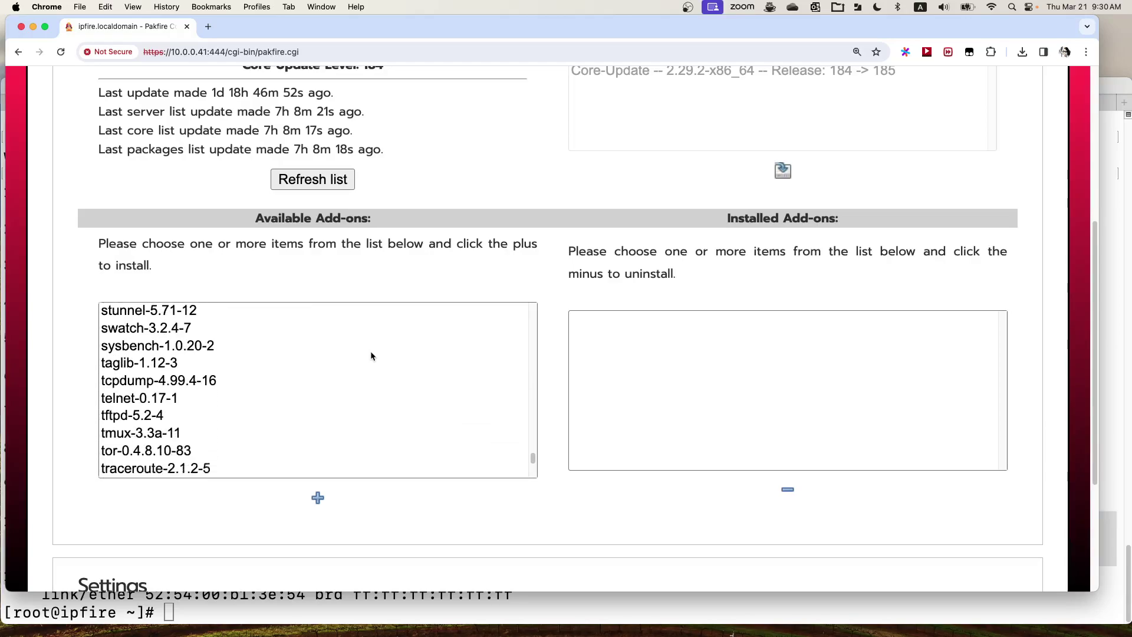
scroll(372, 356, "down", 15)
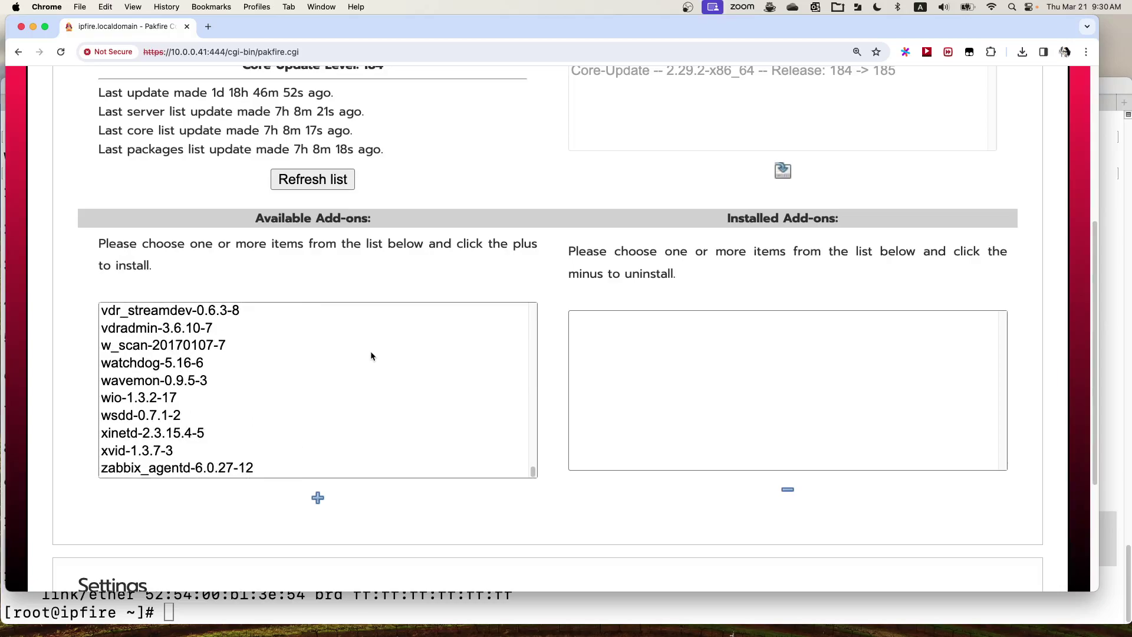
scroll(372, 356, "up", 10)
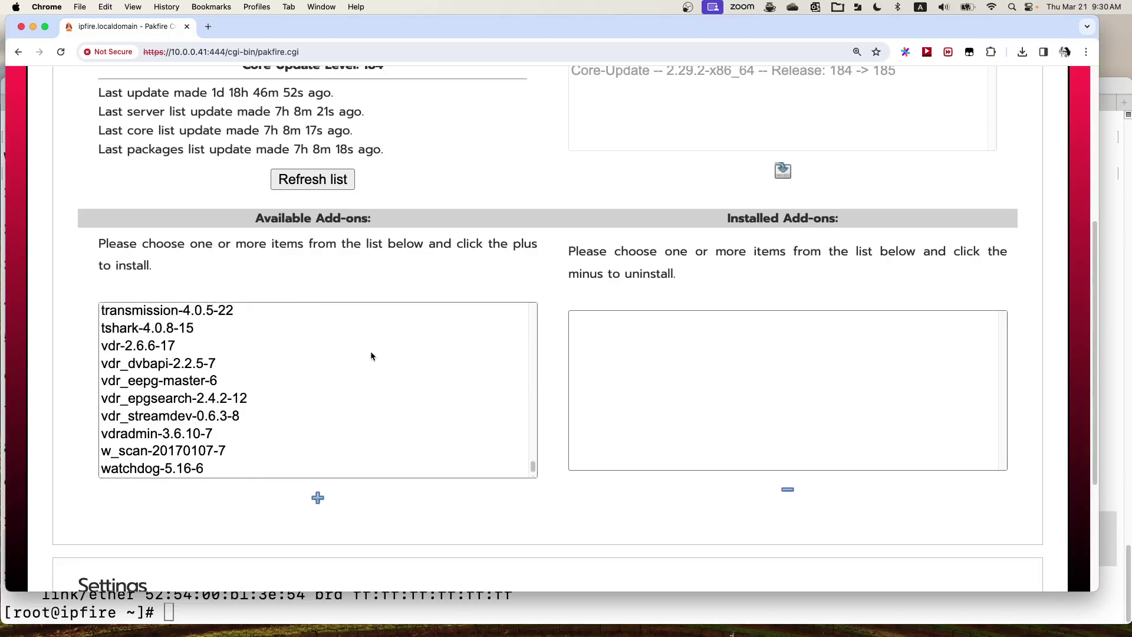
scroll(371, 356, "up", 4)
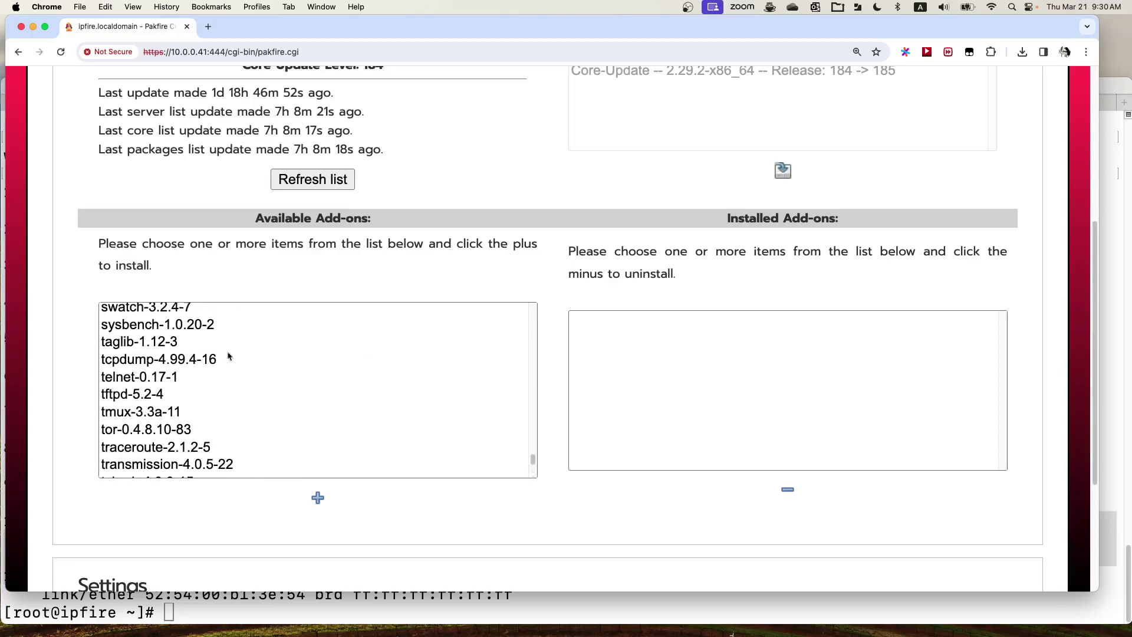
left_click(199, 366)
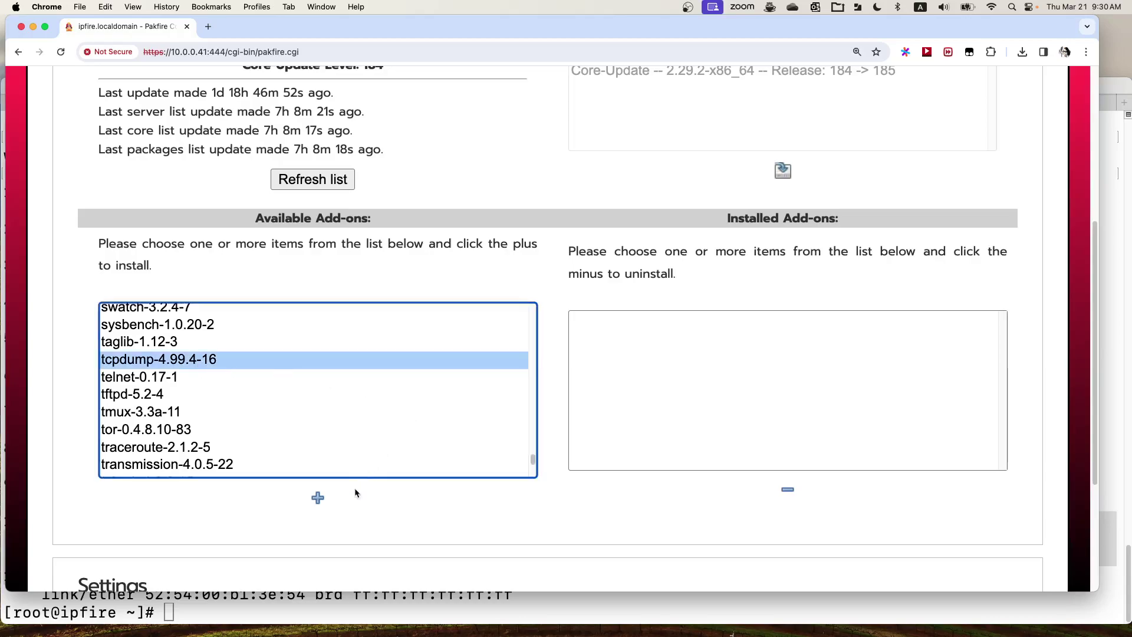
left_click(317, 498)
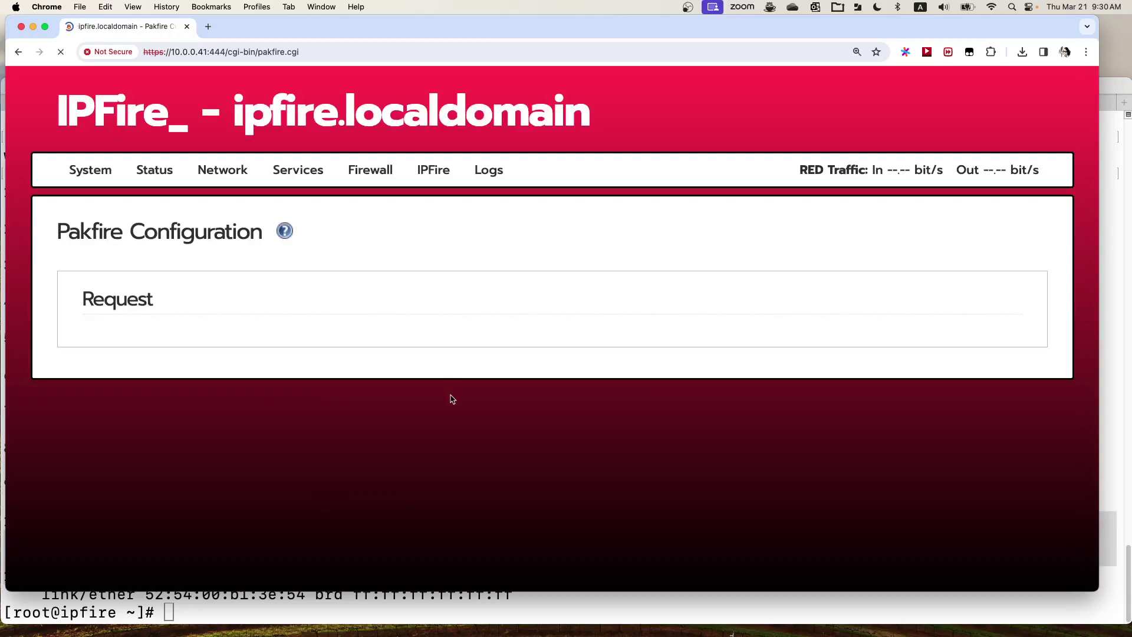
- Confirm the installation of the tcpdump package and follow the Pakfire log
scroll(544, 289, "down", 2)
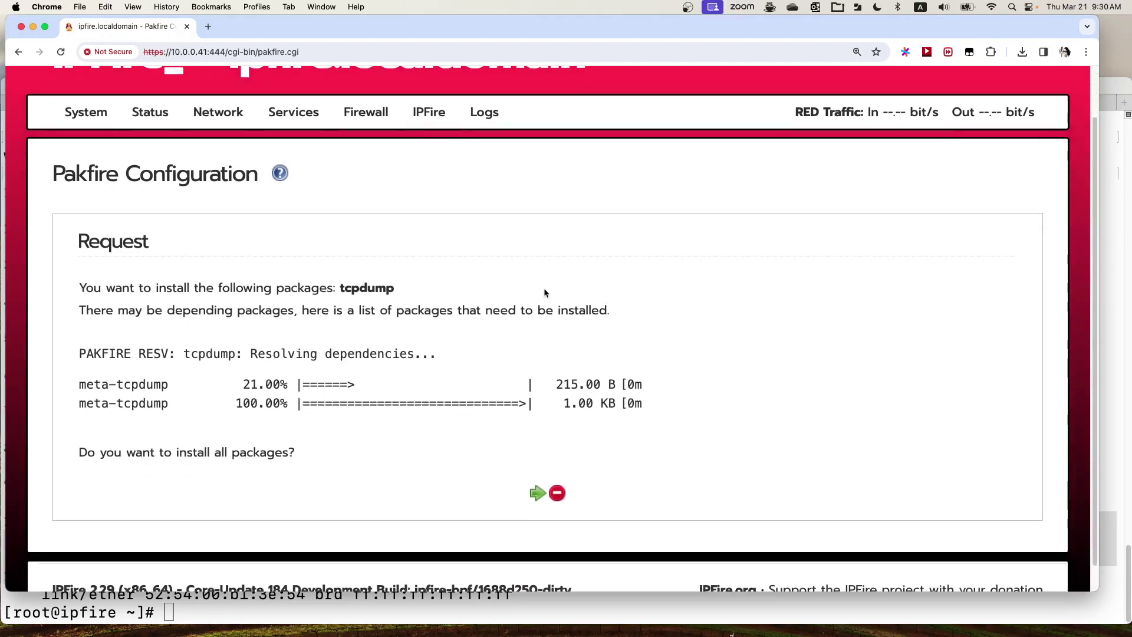
left_click(538, 495)
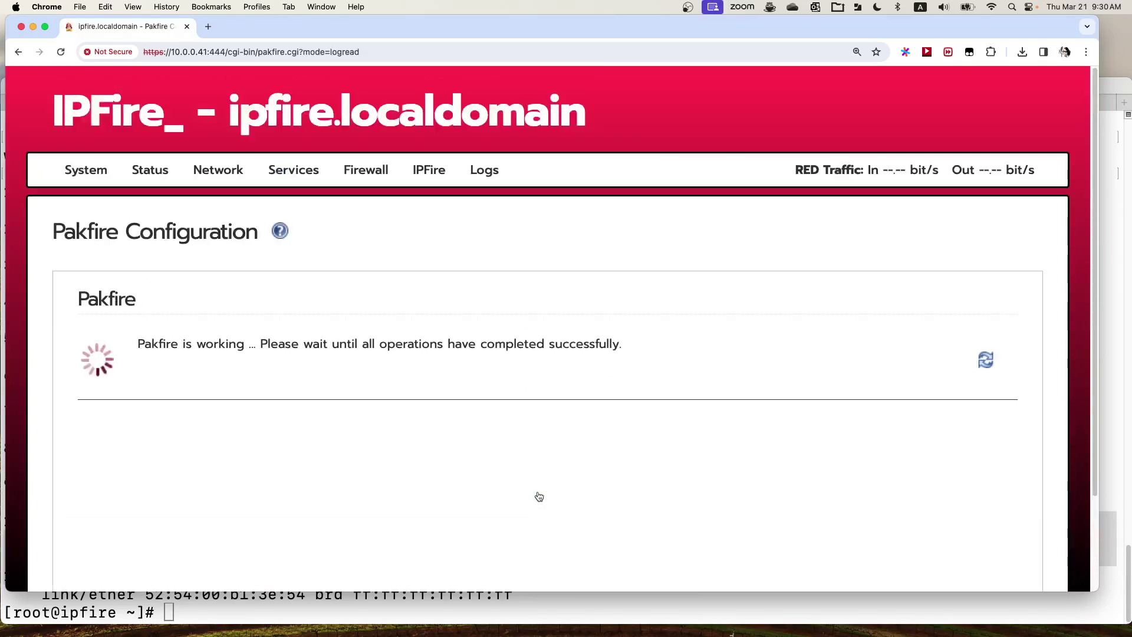
scroll(657, 378, "down", 2)
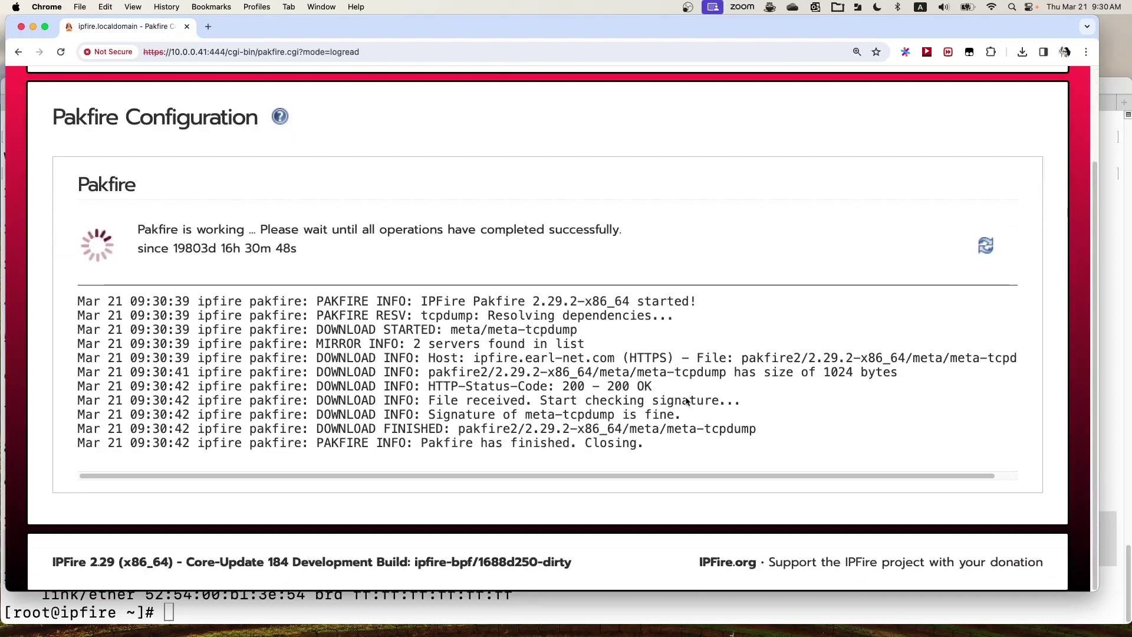
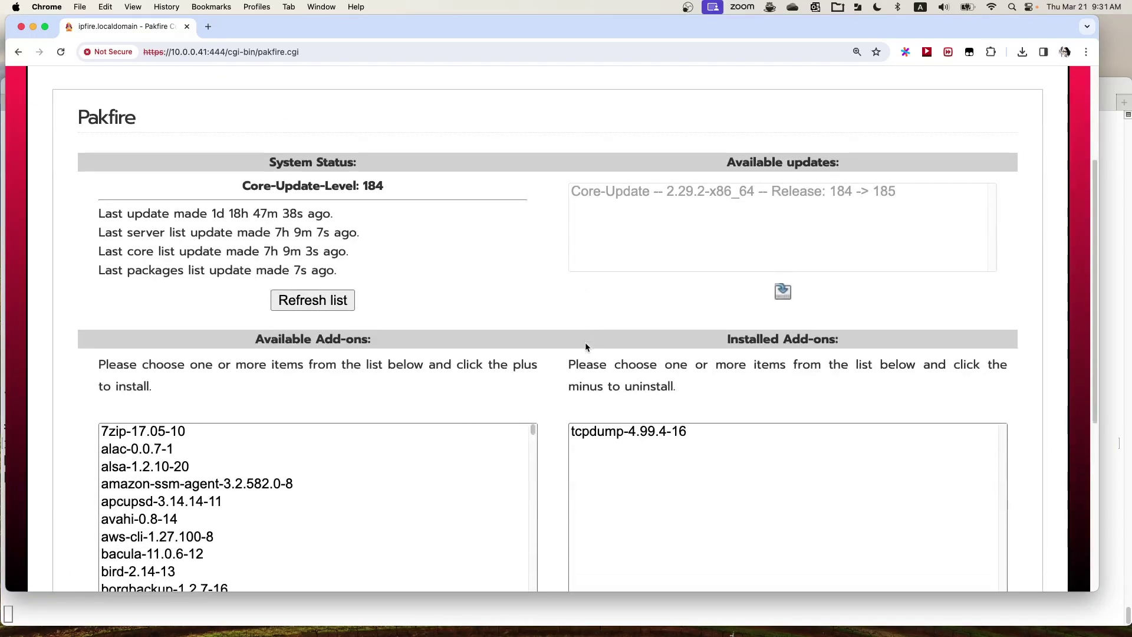
scroll(585, 344, "up", 5)
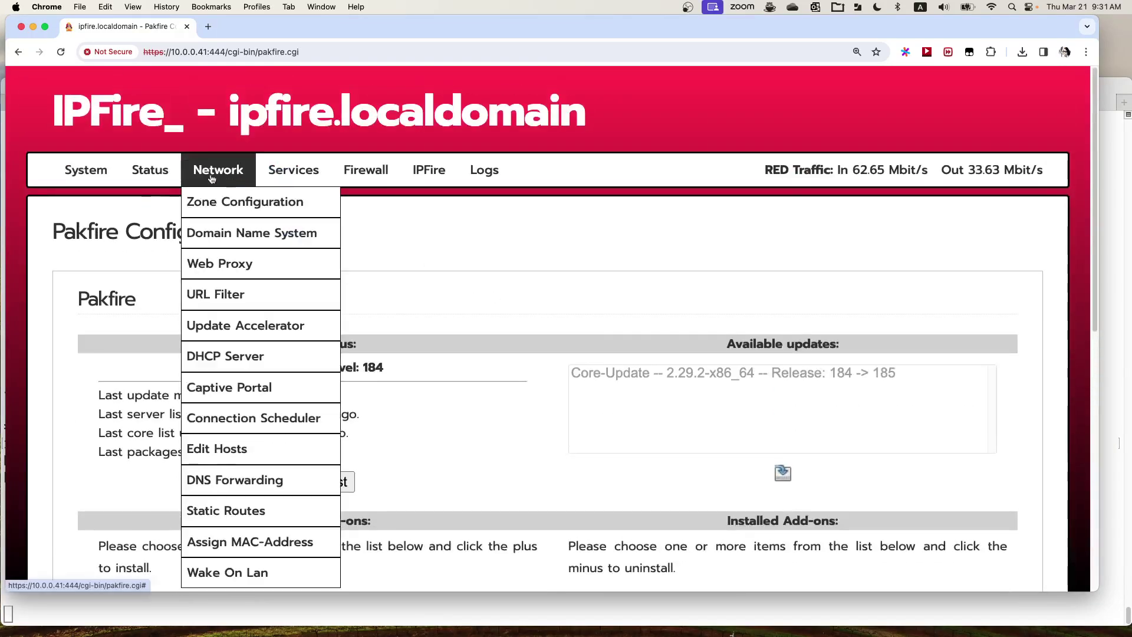
mouse_move(109, 177)
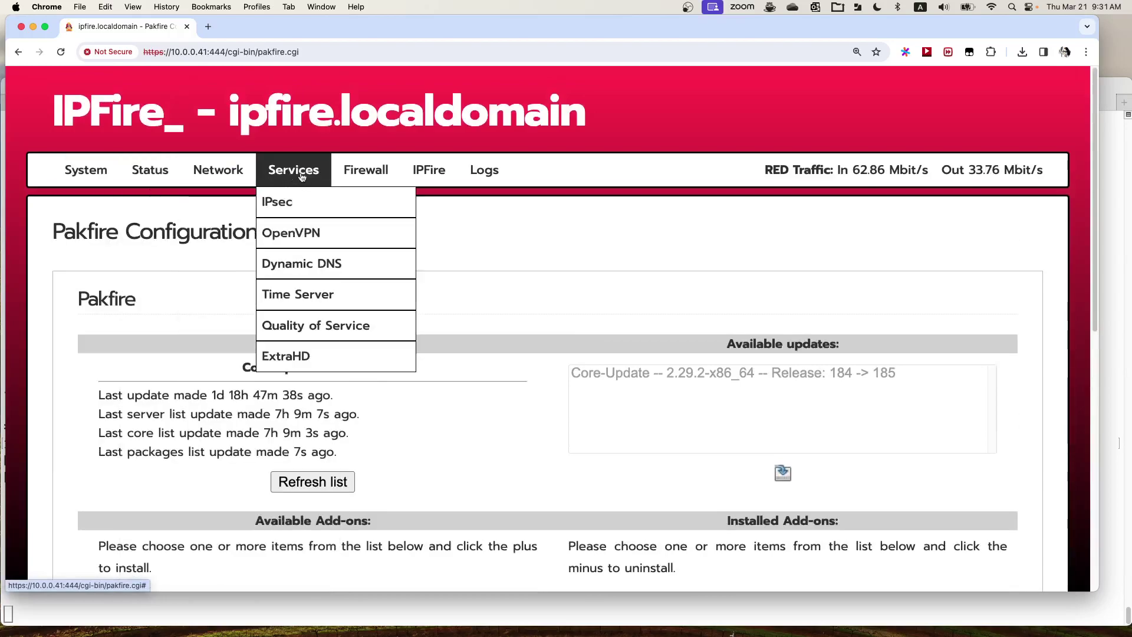
mouse_move(481, 179)
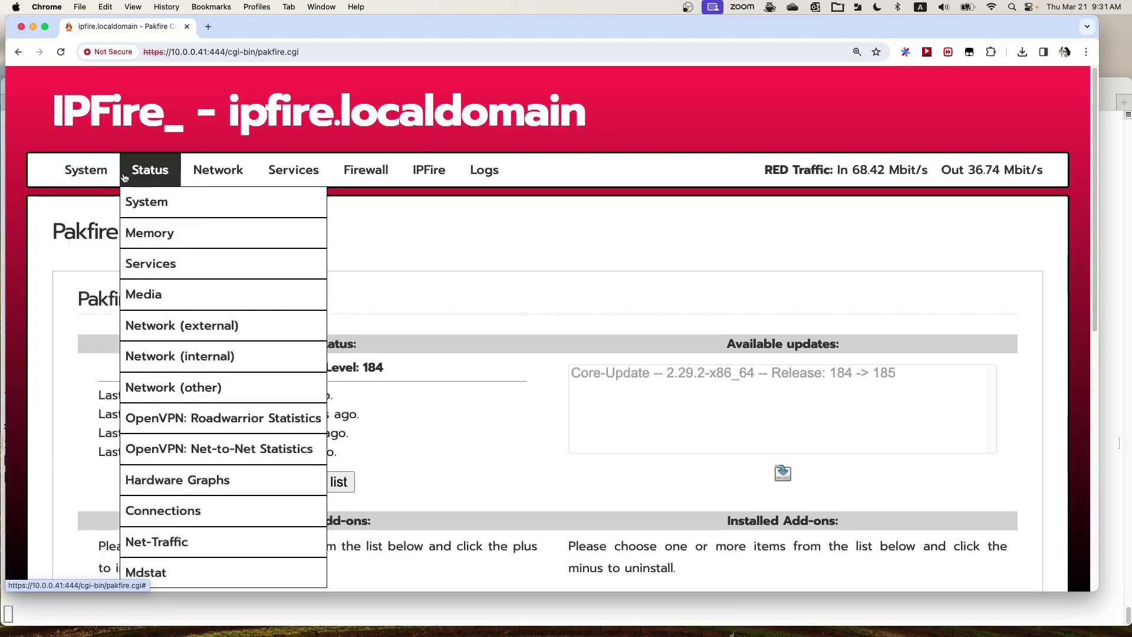
- Check the Installed Add-ons list on the Pakfire page for tcpdump
mouse_move(384, 161)
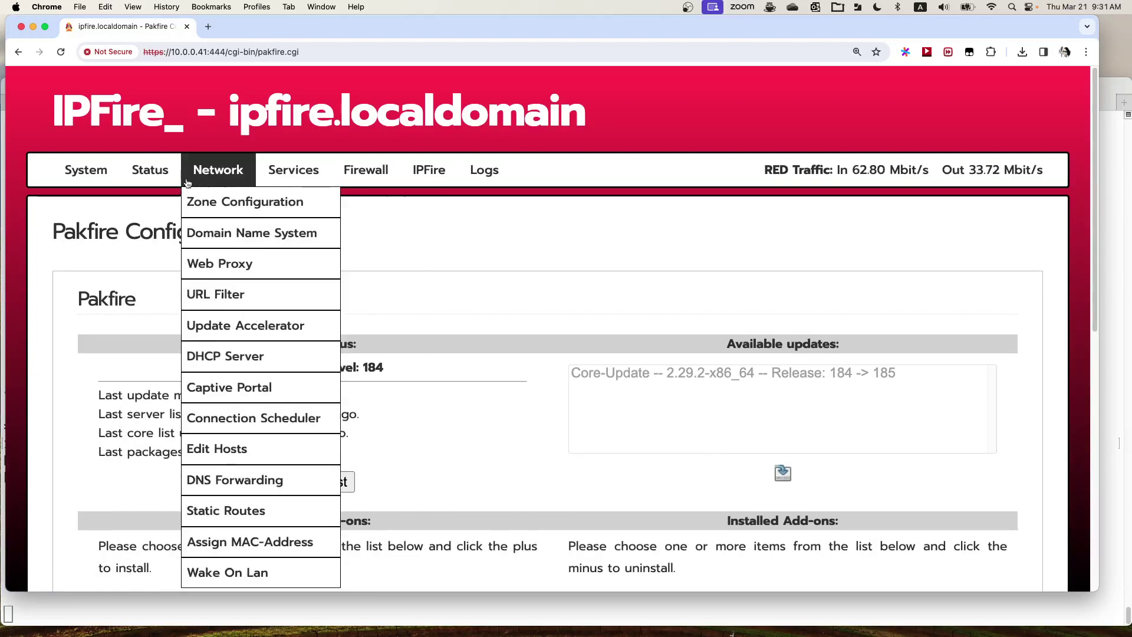
mouse_move(259, 180)
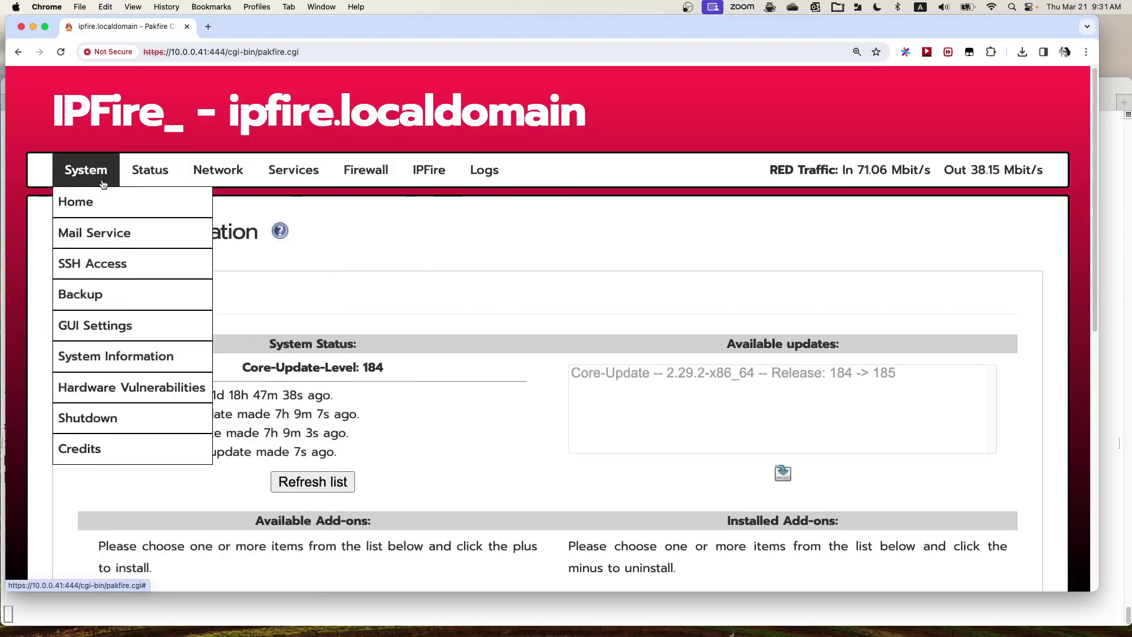
mouse_move(214, 210)
scroll(504, 338, "down", 4)
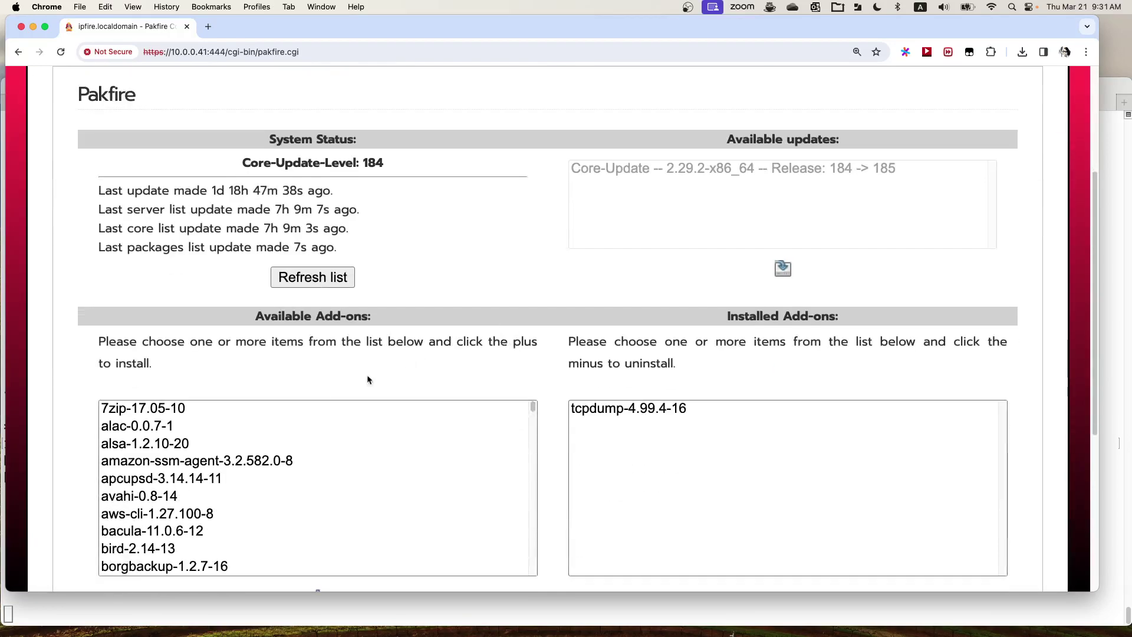
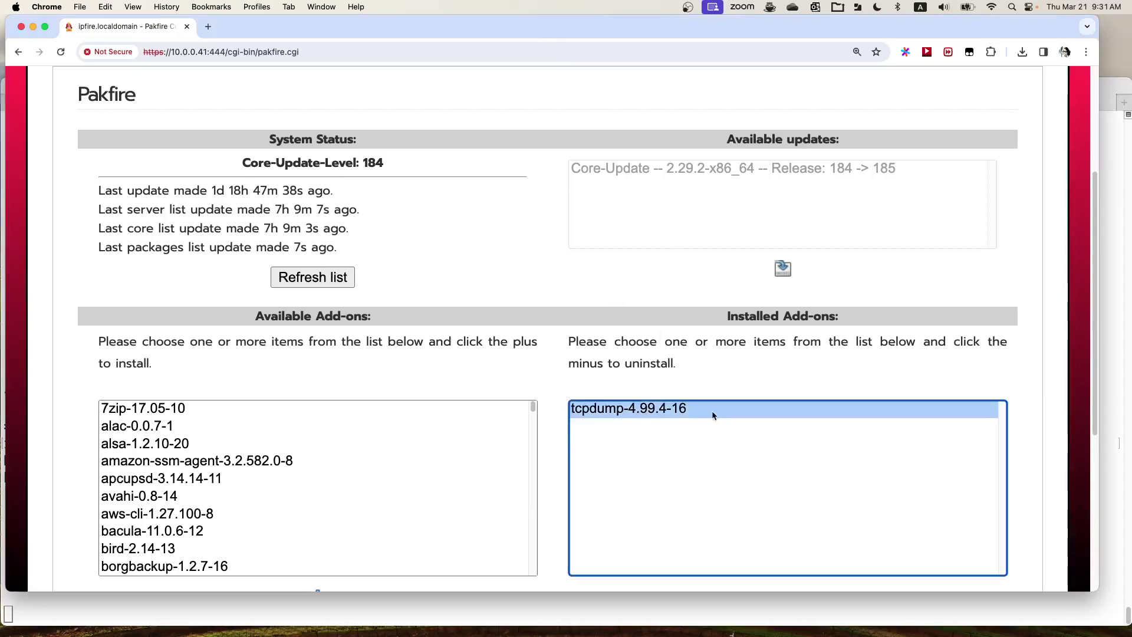
scroll(712, 410, "down", 4)
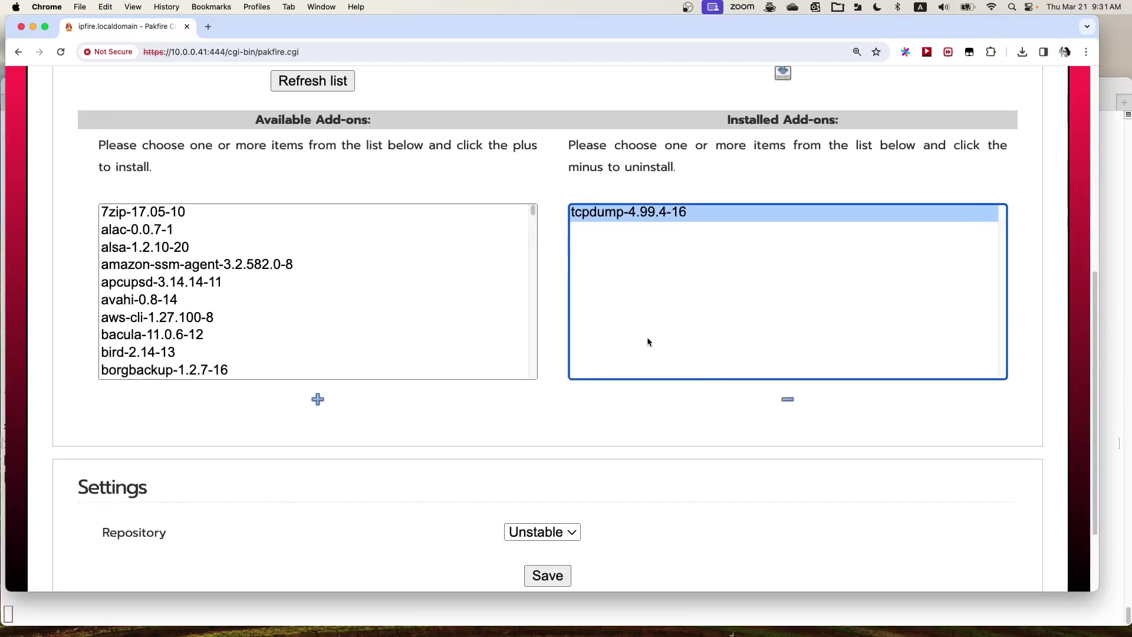
scroll(397, 195, "up", 6)
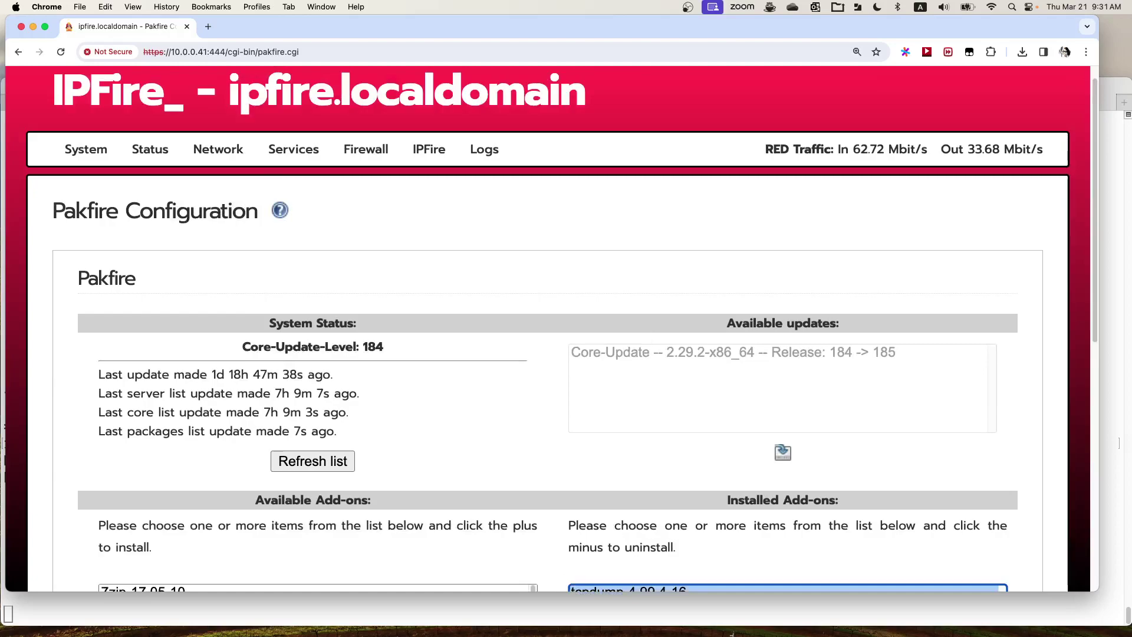
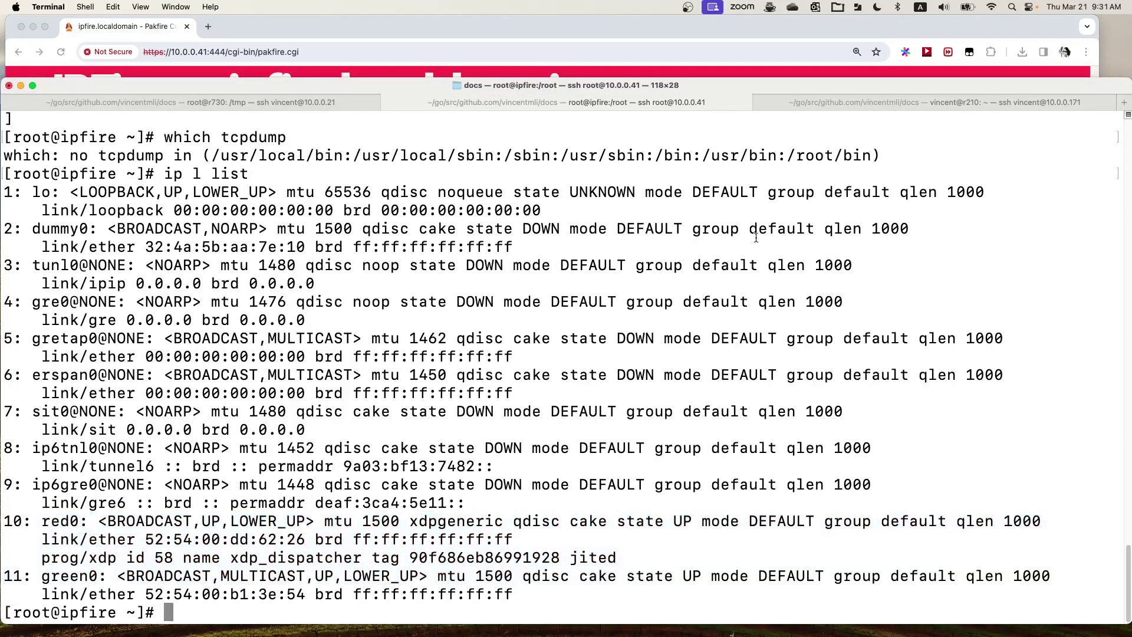
- Switch to the IPFire terminal, run "tcpdump -i red0 port 80" to capture web traffic, and stop the capture
type("tcpdum")
key("BackSpace")
key("BackSpace")
key("BackSpace")
key("BackSpace")
type("pdump ")
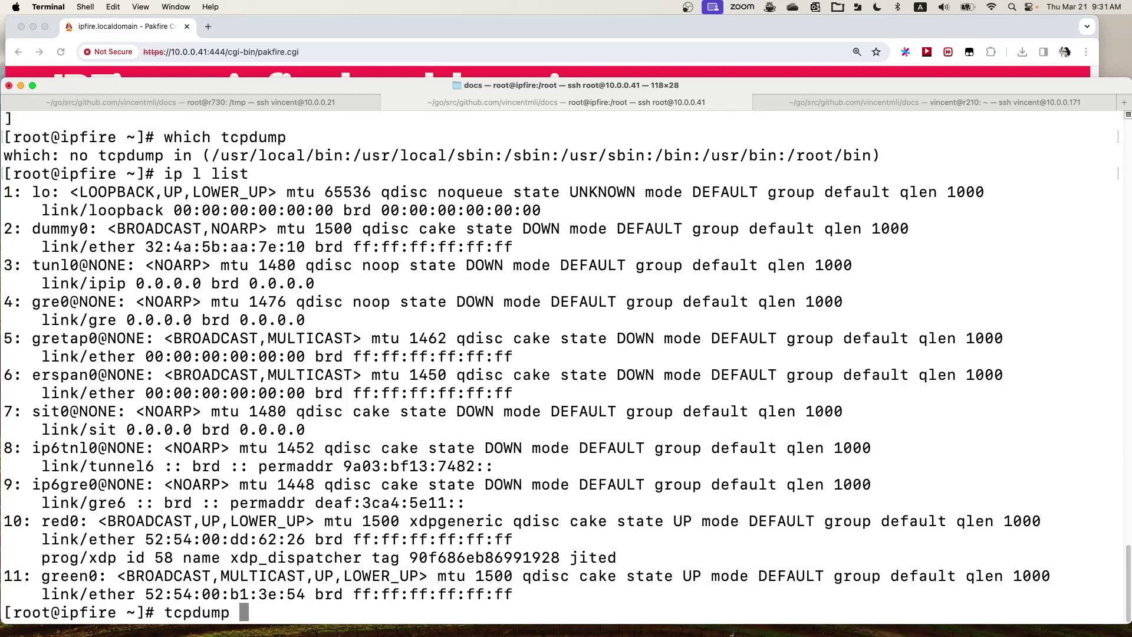
type("-i red")
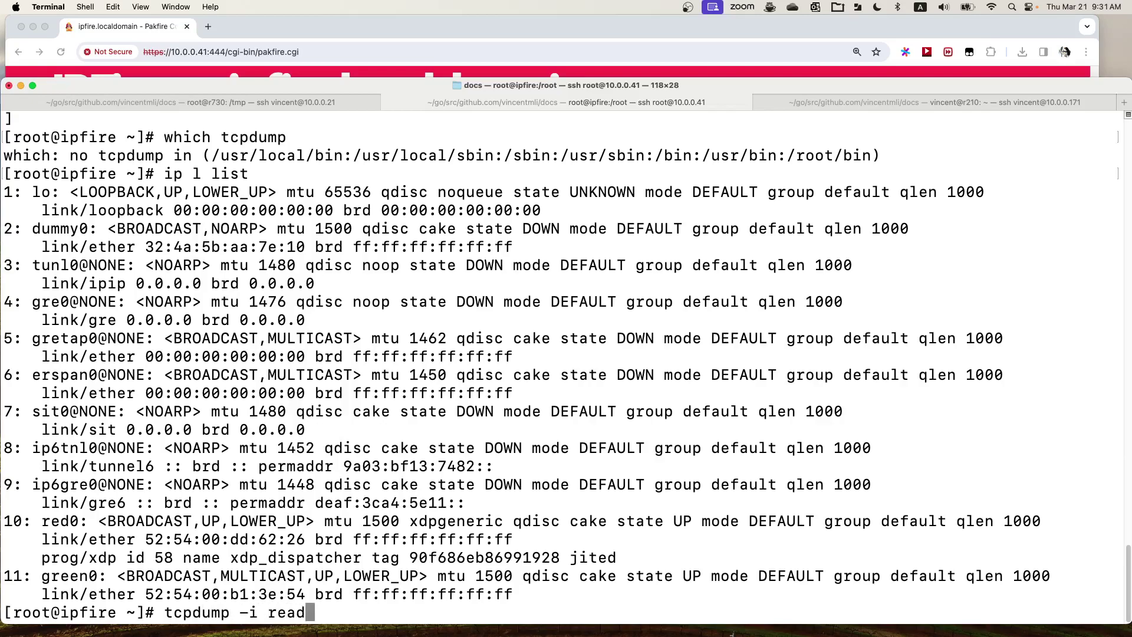
type("0 port 80")
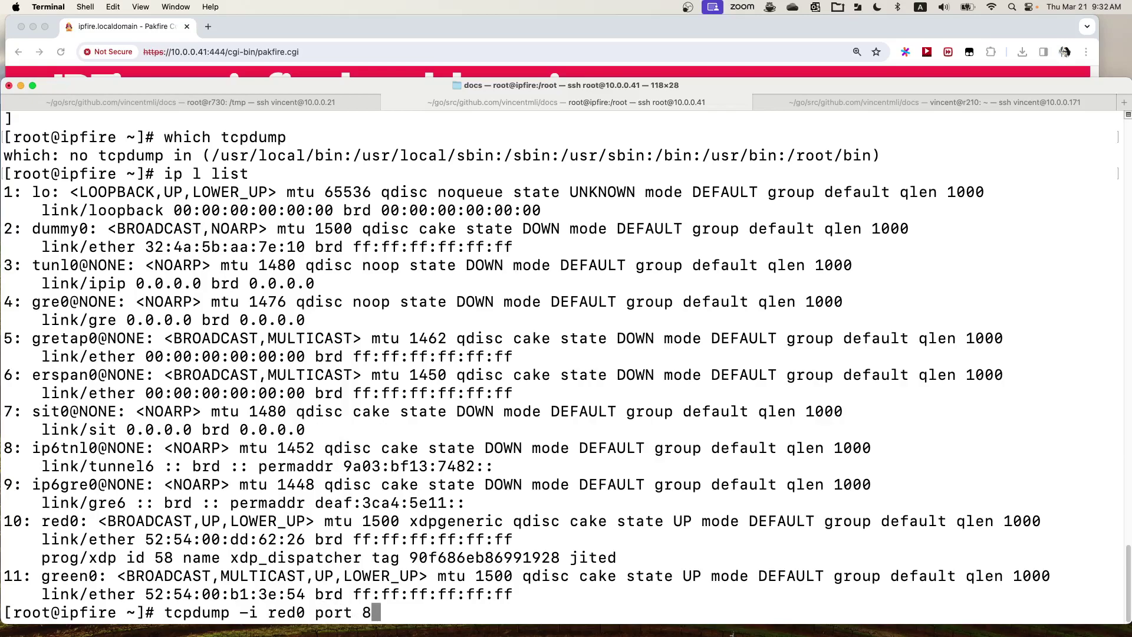
key("Return")
scroll(560, 366, "down", 3)
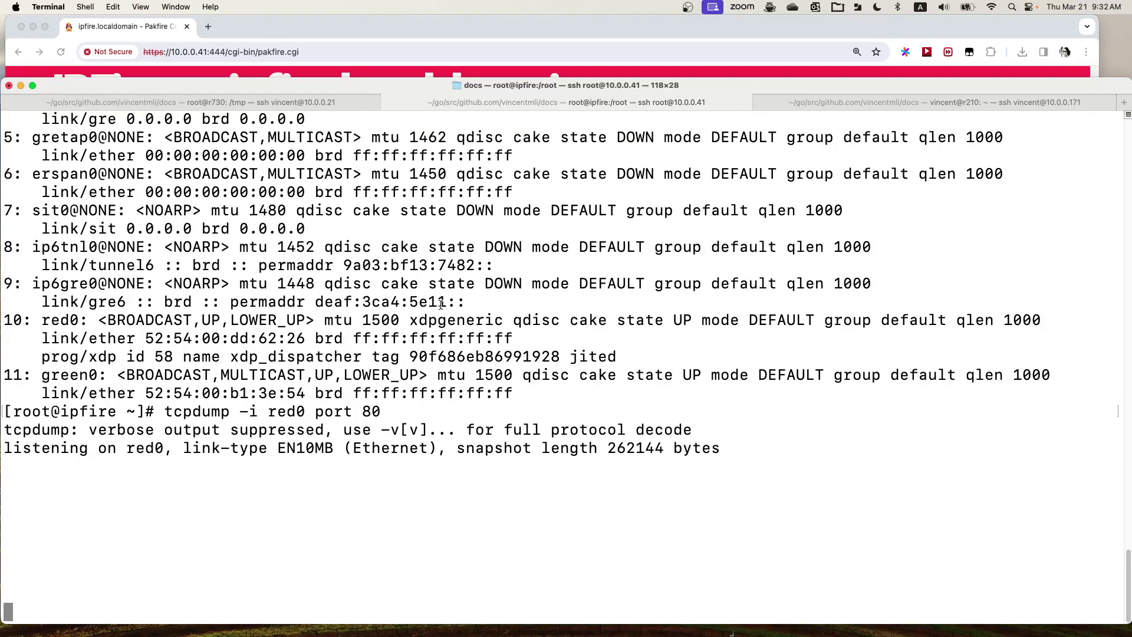
scroll(441, 304, "down", 2)
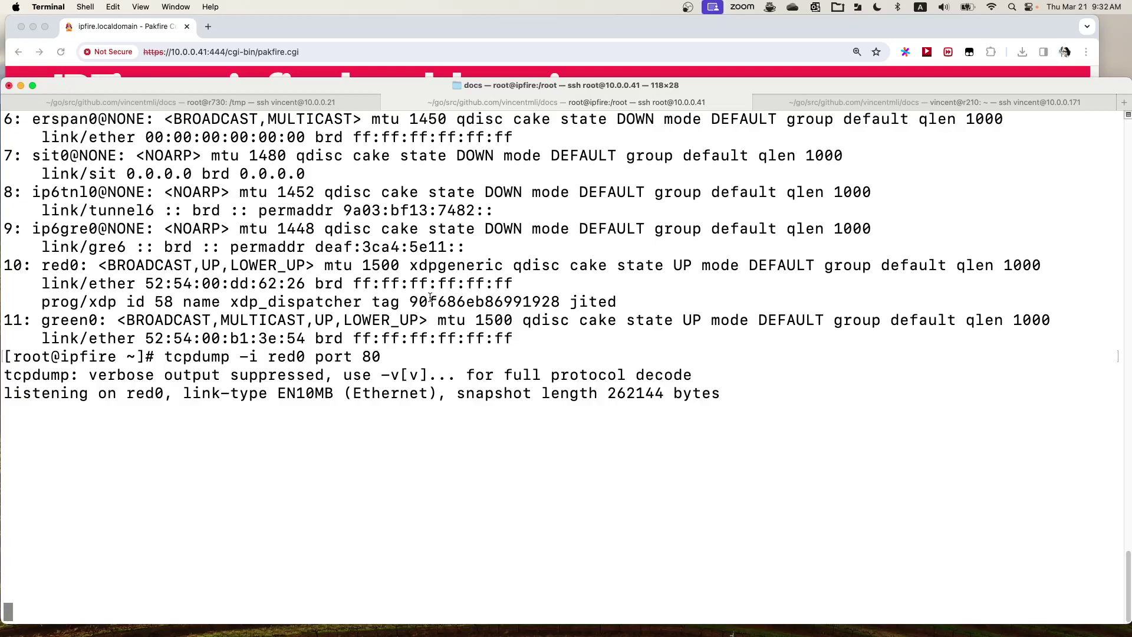
key("ctrl+c")
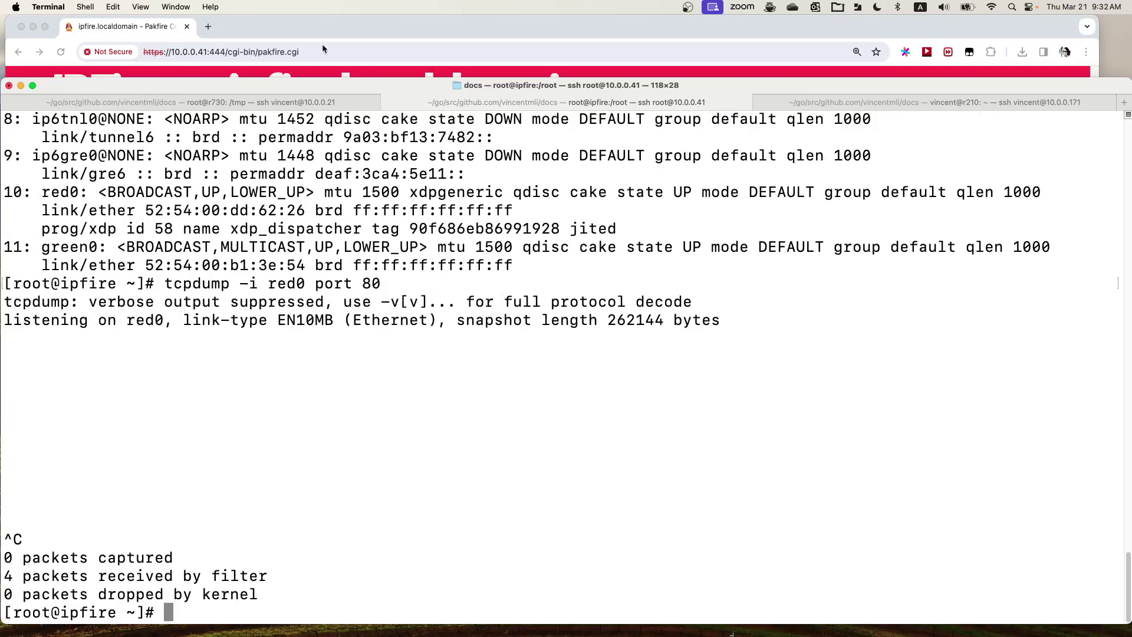
- Return to Chrome, open the port 80 forwarding rule to 192.168.1.51 and review its XDP SYNPROXY acceleration setting
left_click(389, 33)
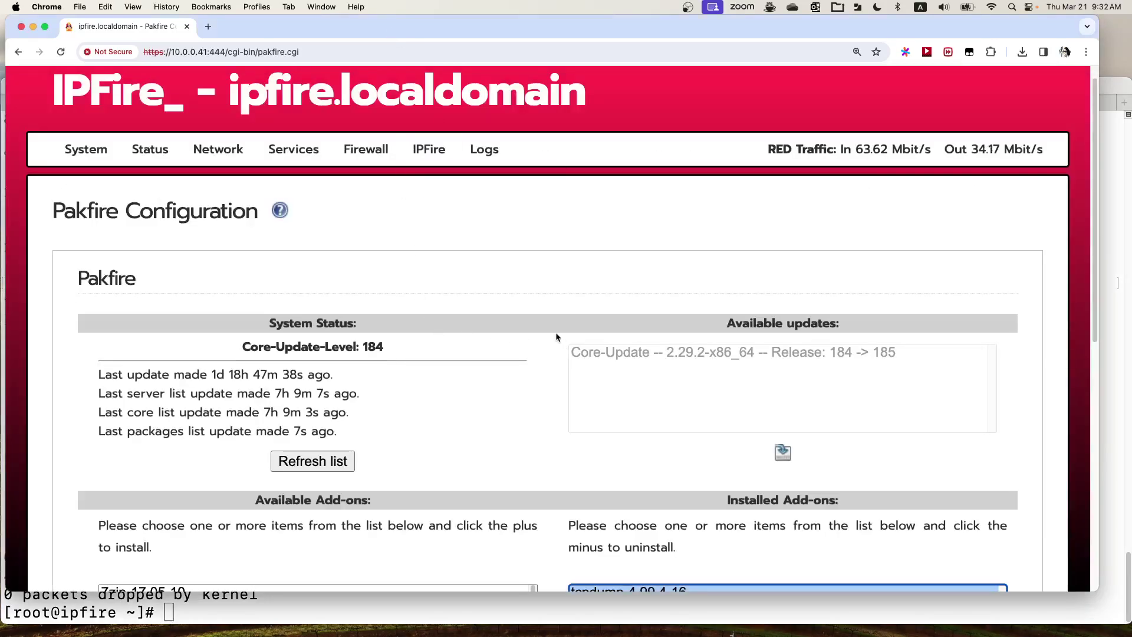
mouse_move(383, 152)
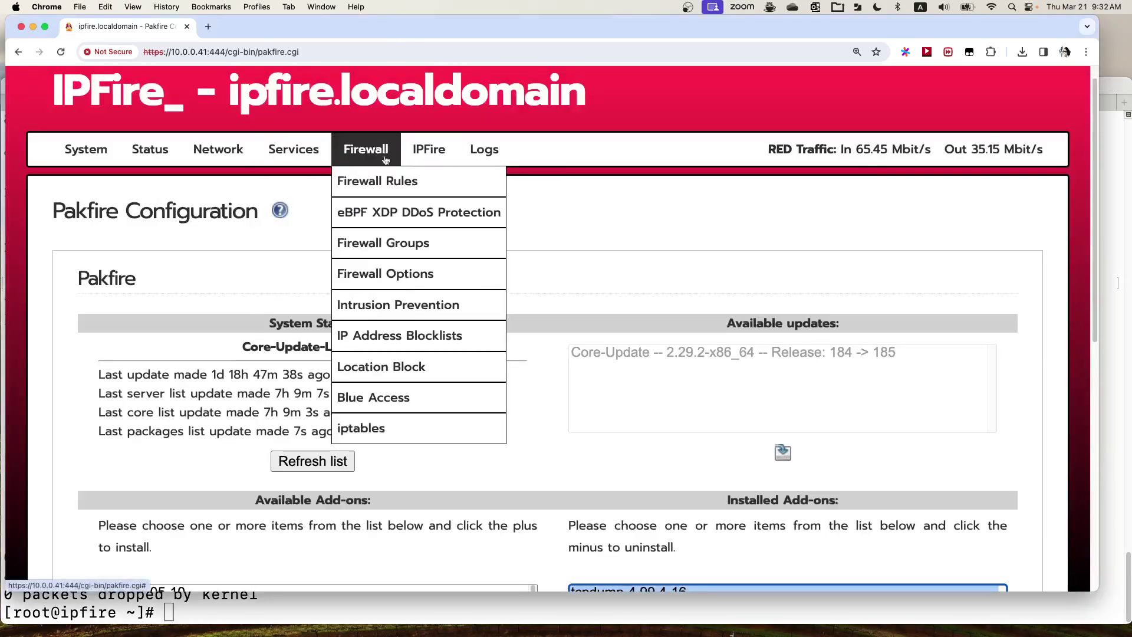
left_click(401, 188)
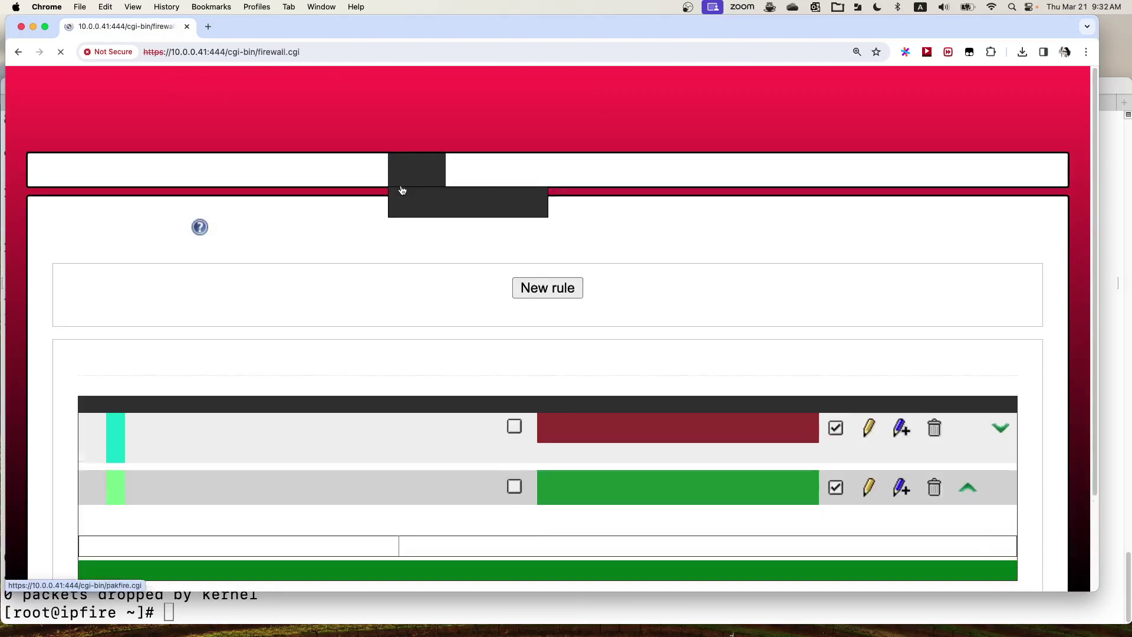
scroll(637, 326, "down", 5)
left_click(867, 353)
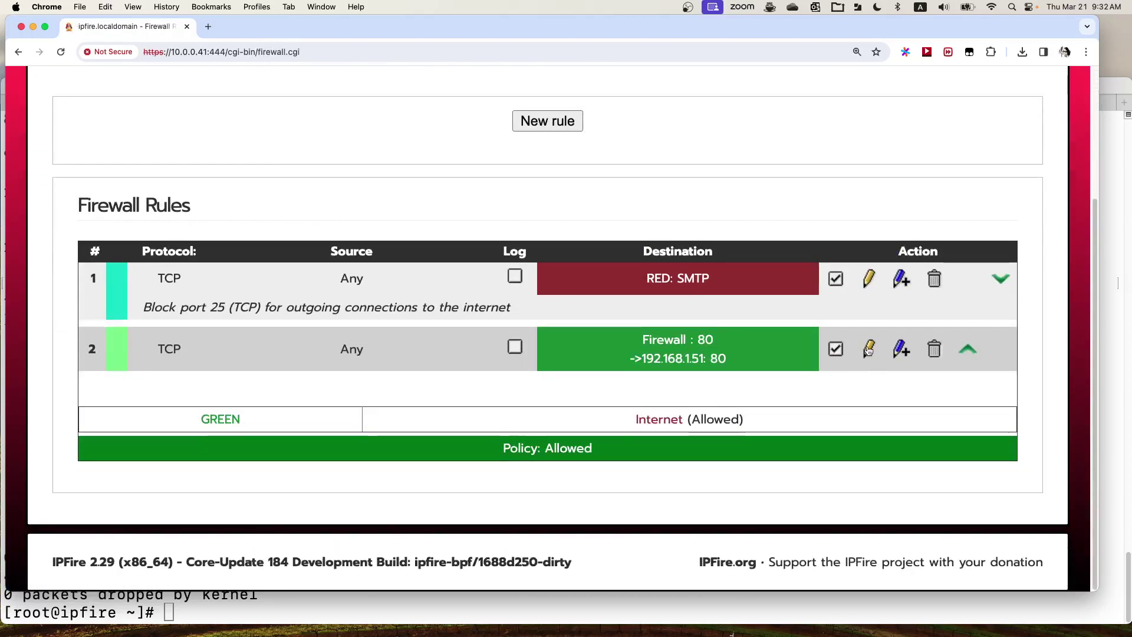
scroll(718, 373, "down", 3)
scroll(717, 373, "down", 10)
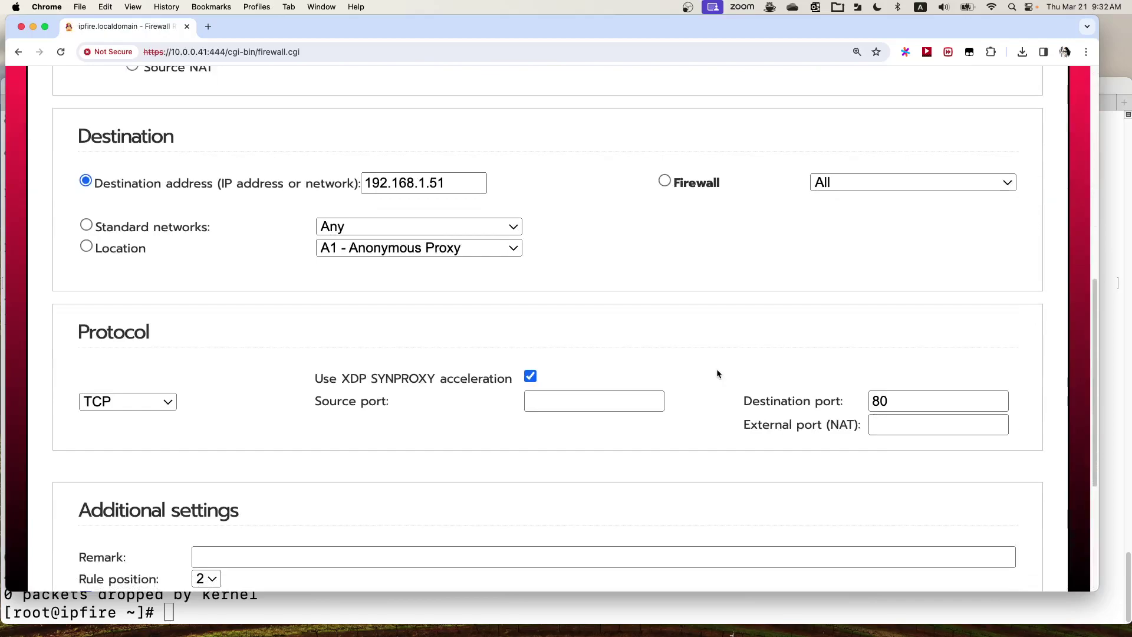
scroll(716, 369, "up", 15)
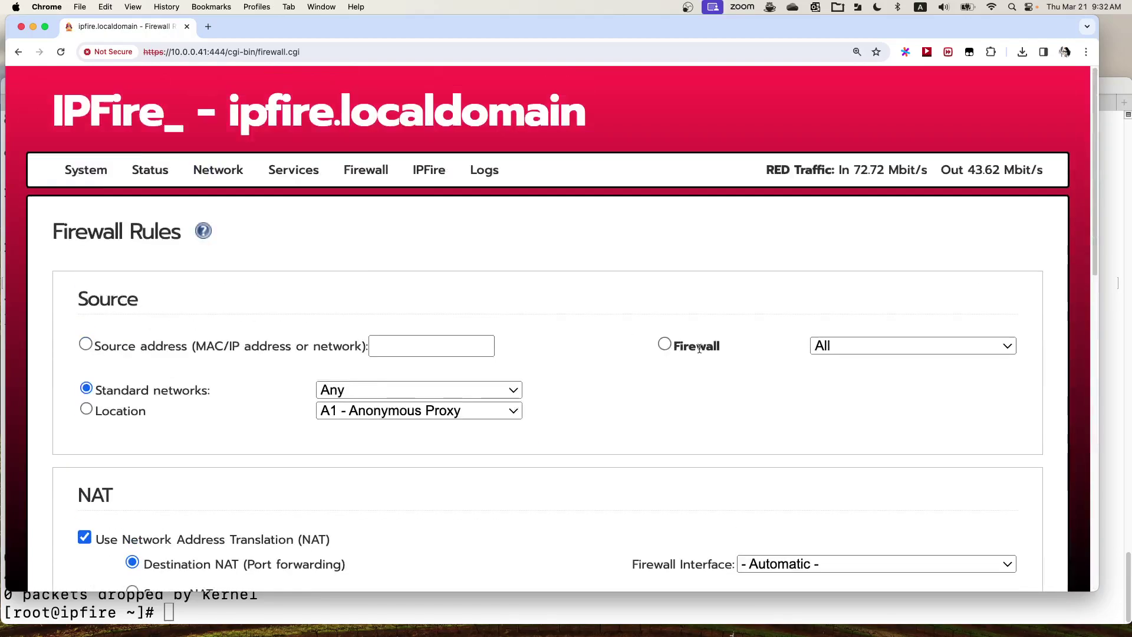
- Open the system status page and show the CPU graph per hour
mouse_move(98, 177)
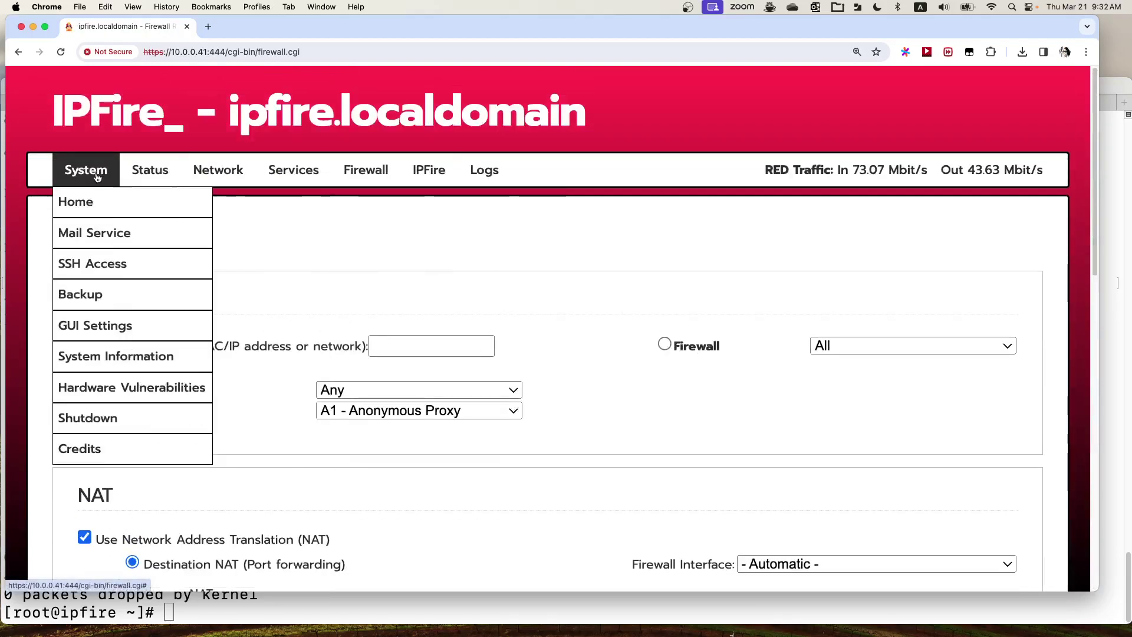
mouse_move(149, 172)
left_click(153, 205)
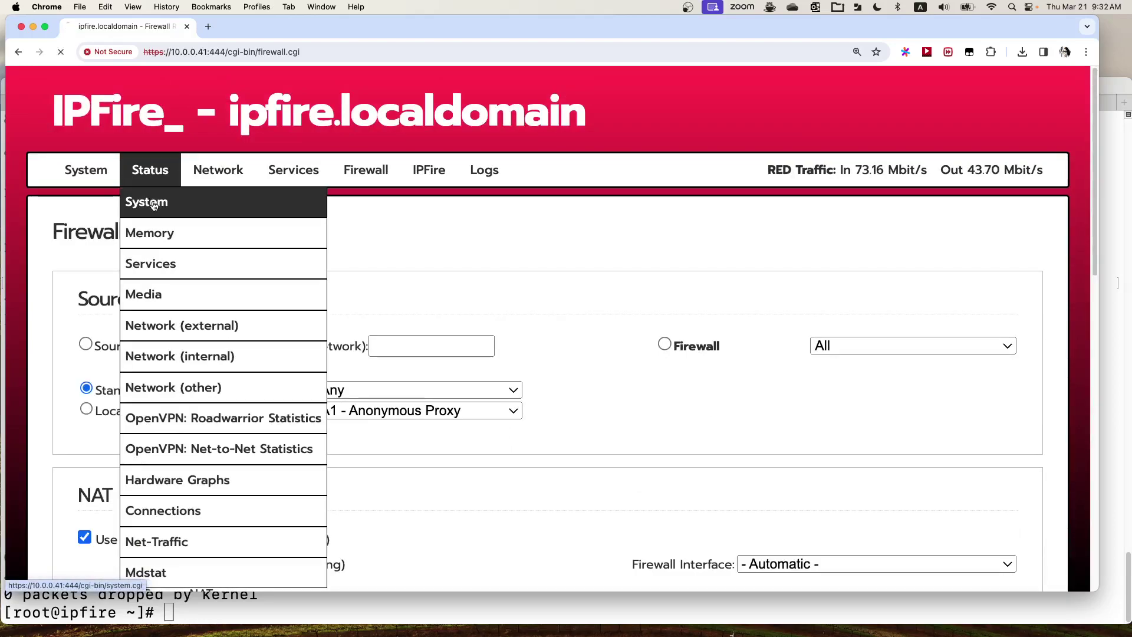
scroll(494, 295, "down", 2)
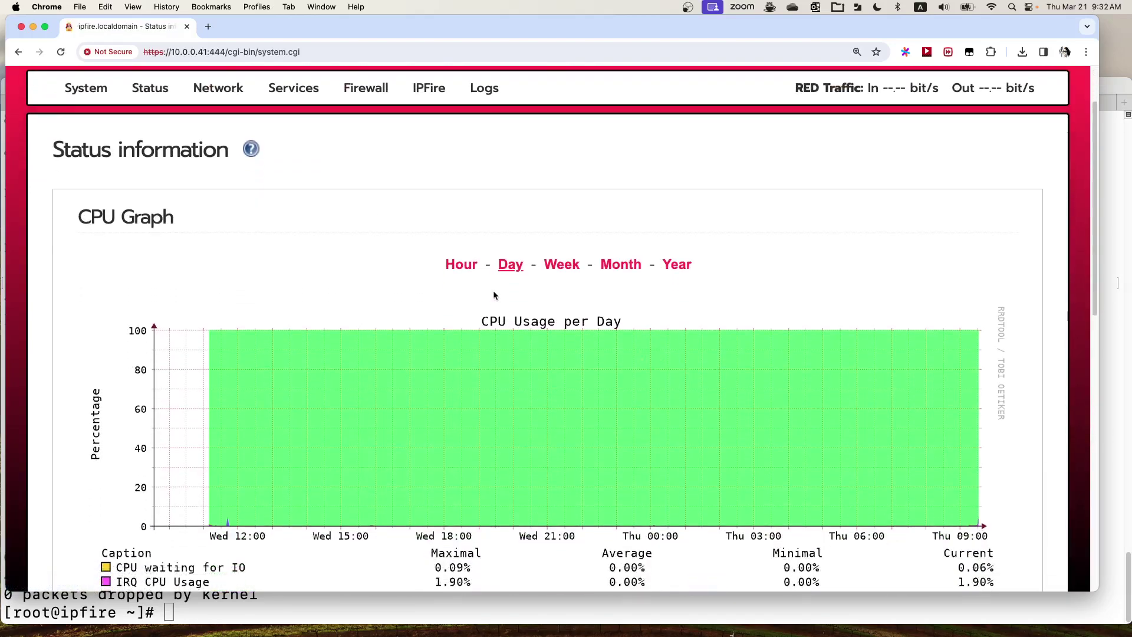
left_click(463, 266)
scroll(709, 382, "down", 3)
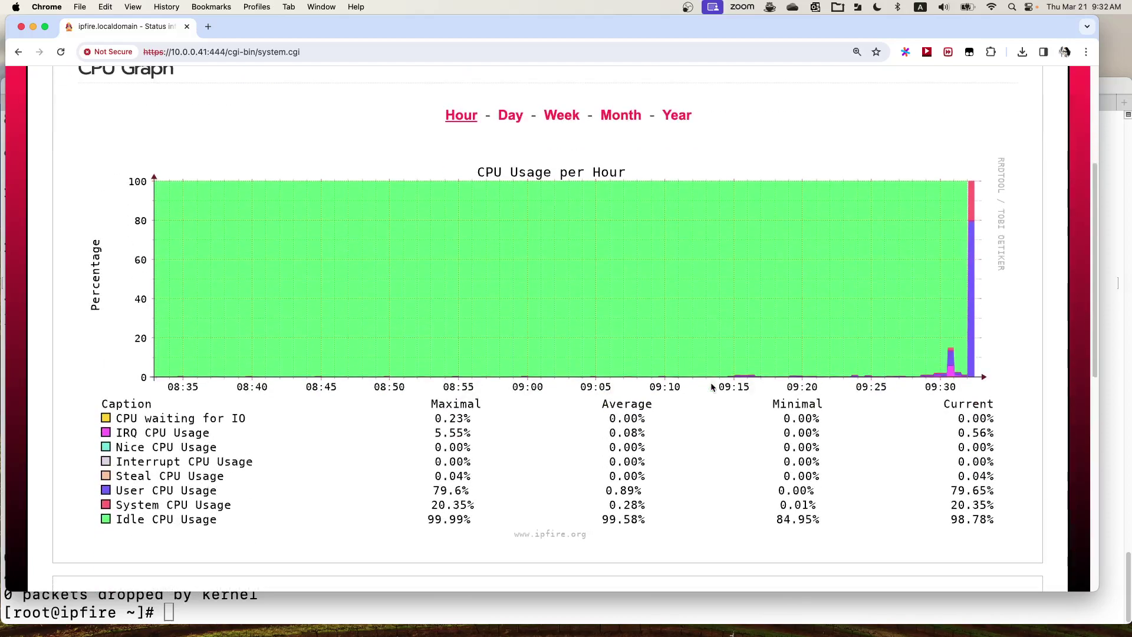
- Show the load average graph per hour and examine it together with the hourly CPU usage
scroll(710, 382, "down", 7)
left_click(459, 304)
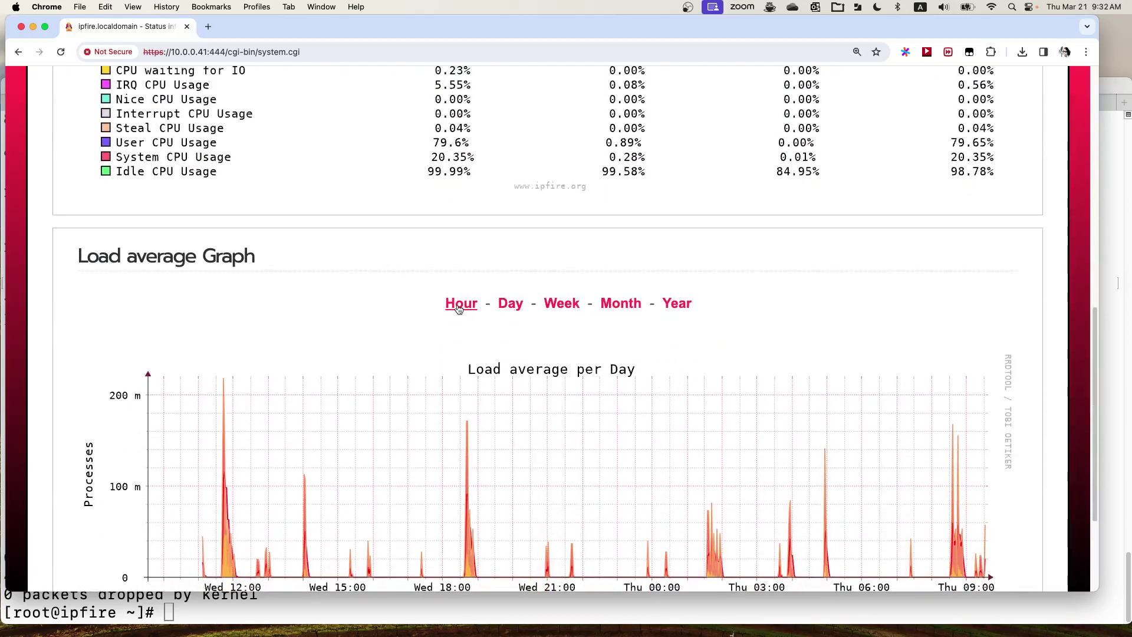
scroll(808, 416, "down", 3)
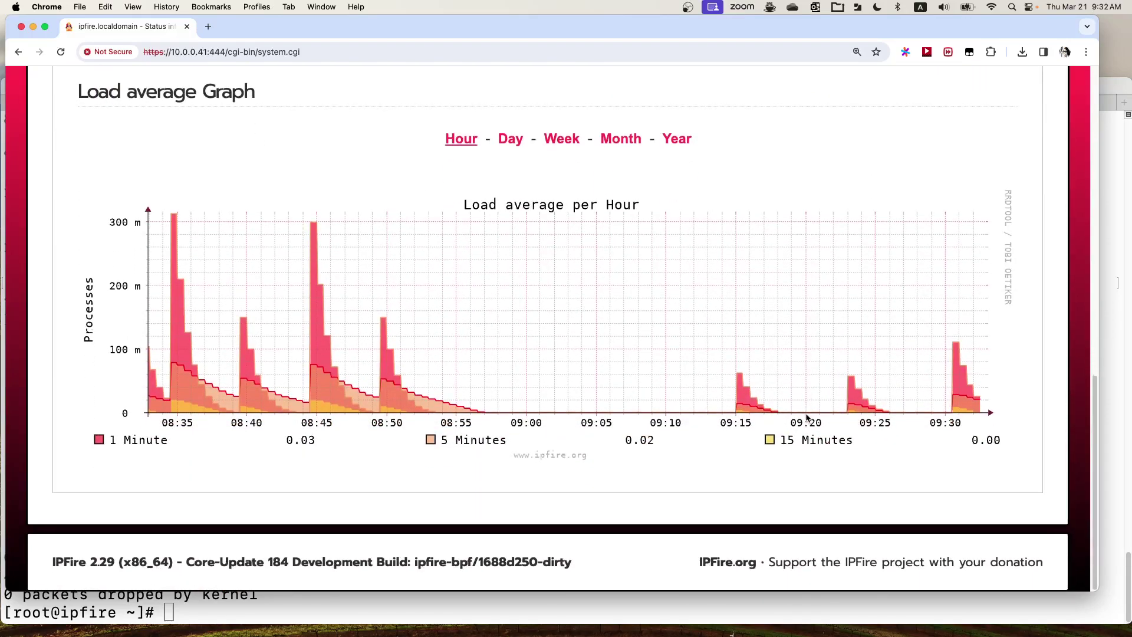
scroll(808, 417, "up", 8)
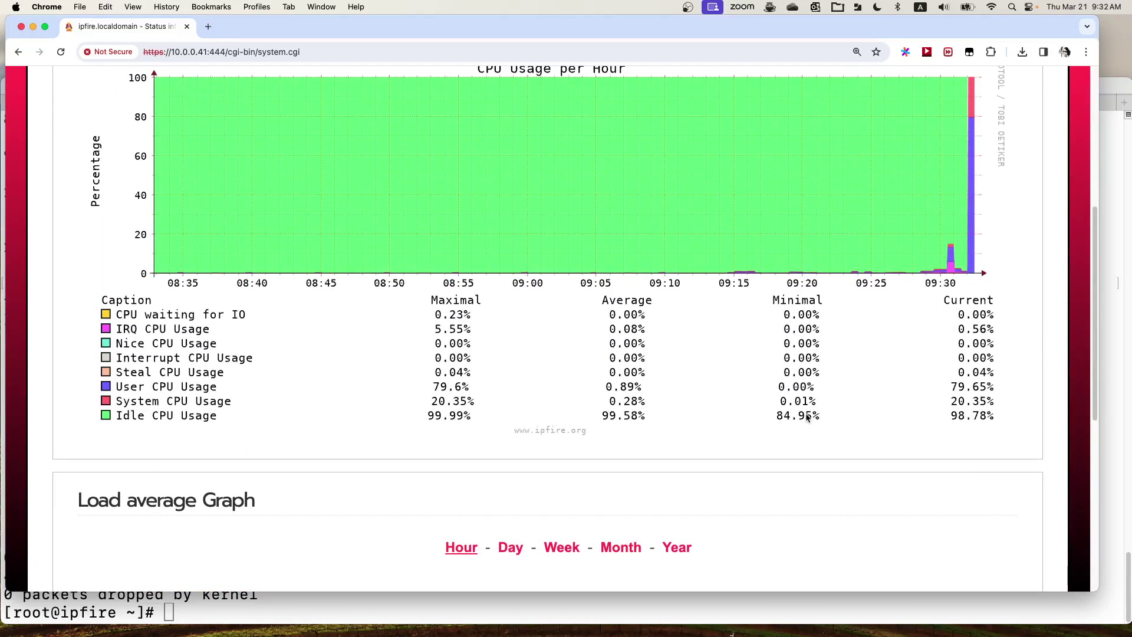
scroll(808, 417, "up", 4)
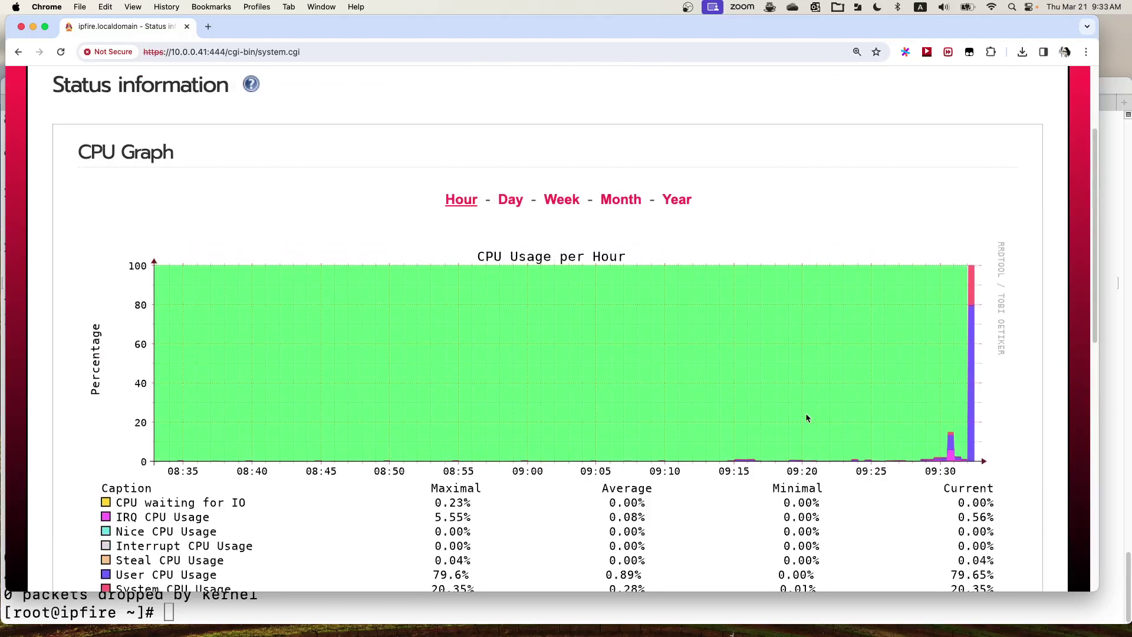
scroll(808, 417, "down", 2)
scroll(808, 417, "down", 2)
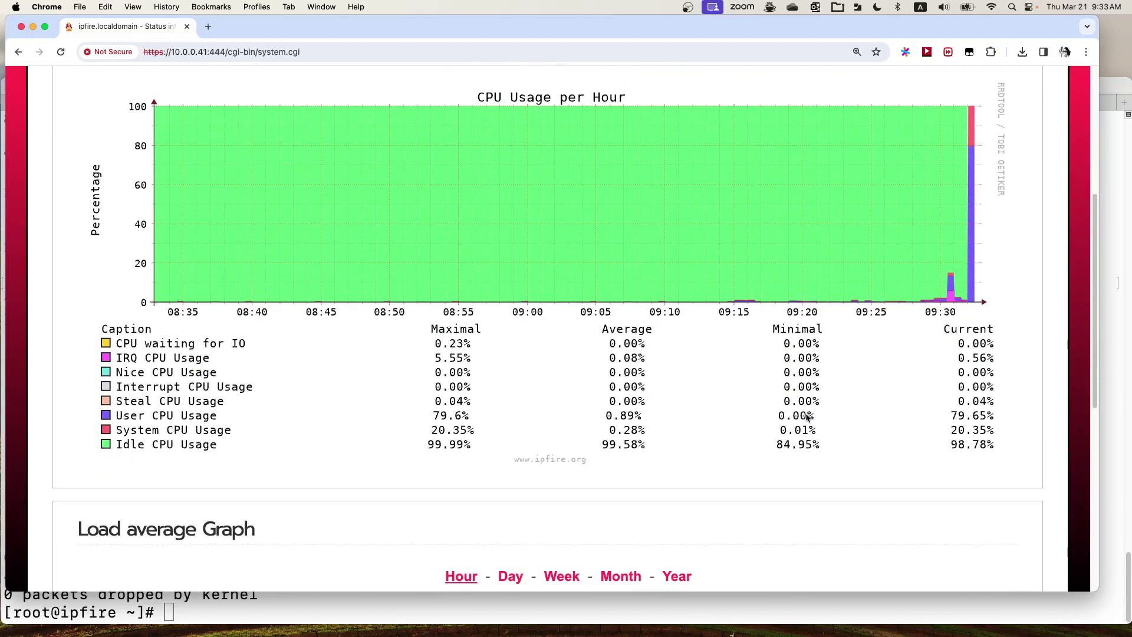
scroll(807, 416, "up", 6)
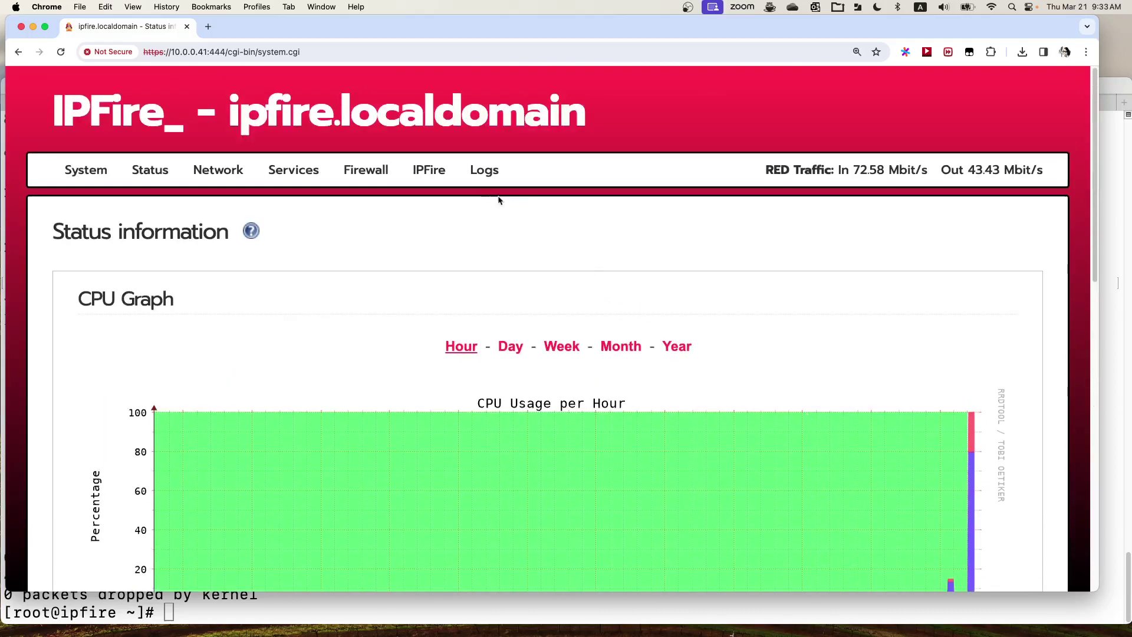
- Open the port 80 forwarding rule to 192.168.1.51 for editing from the firewall rules list
mouse_move(378, 174)
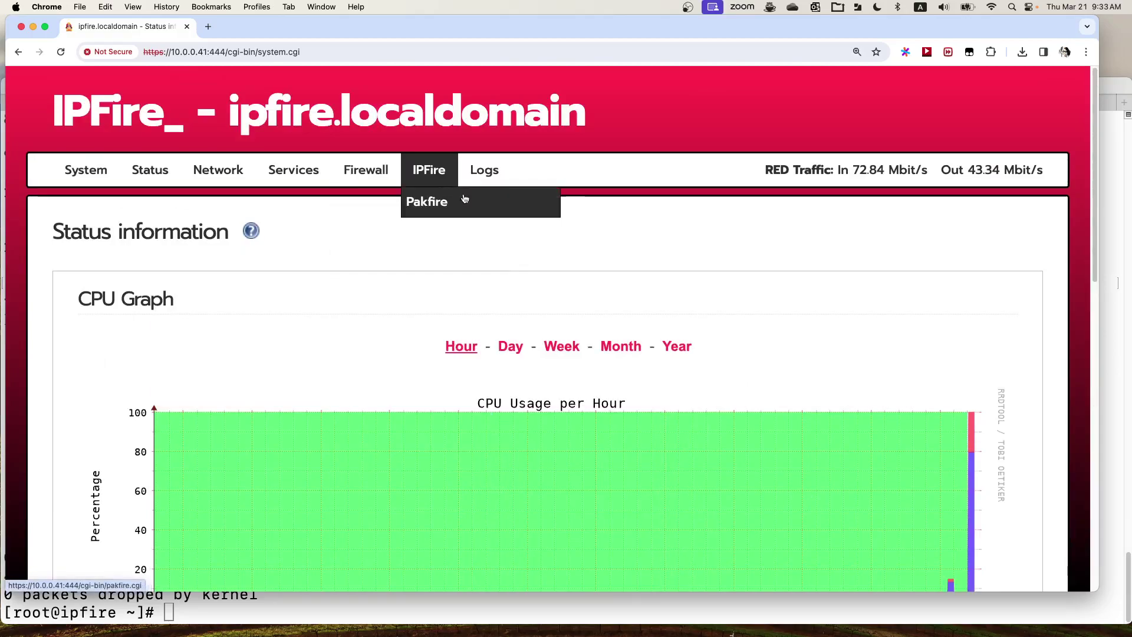
mouse_move(428, 177)
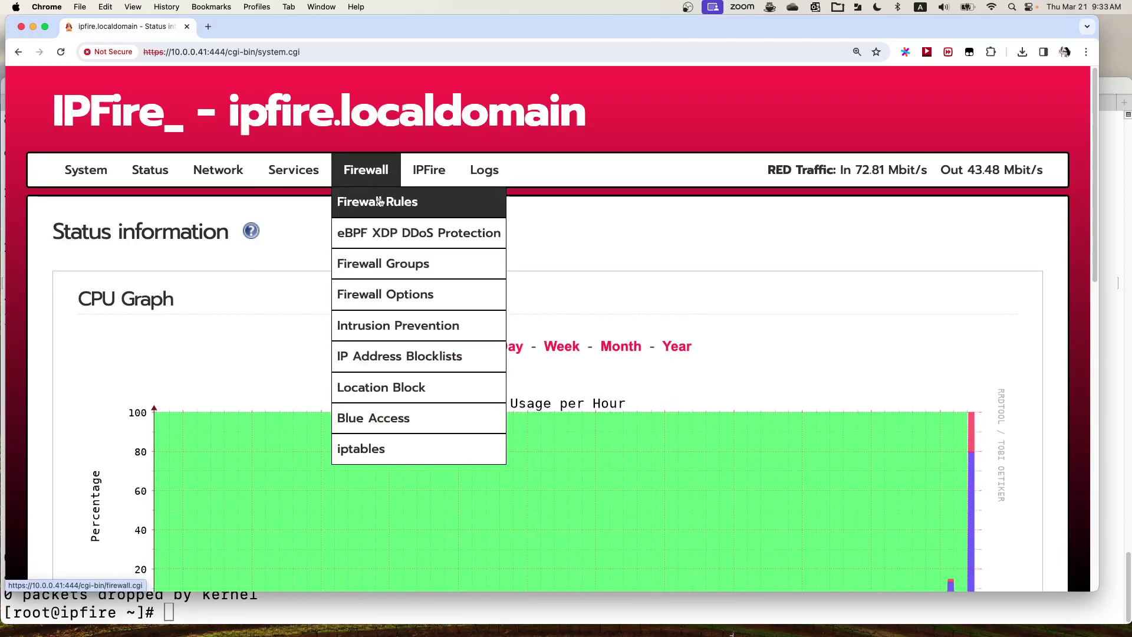
left_click(372, 201)
scroll(758, 348, "down", 5)
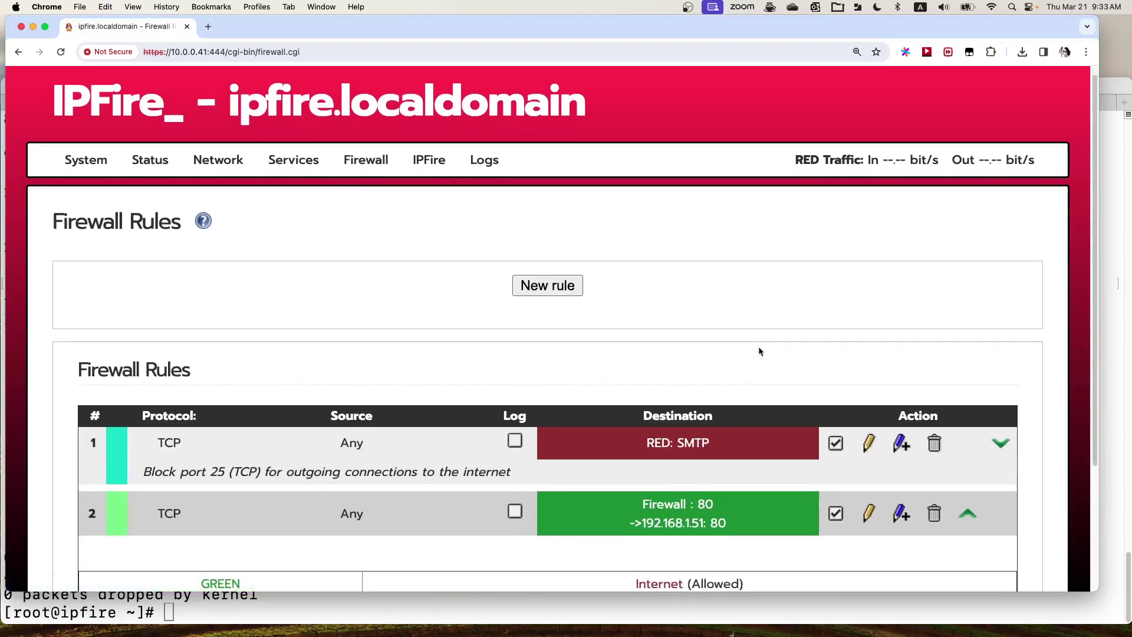
left_click(869, 352)
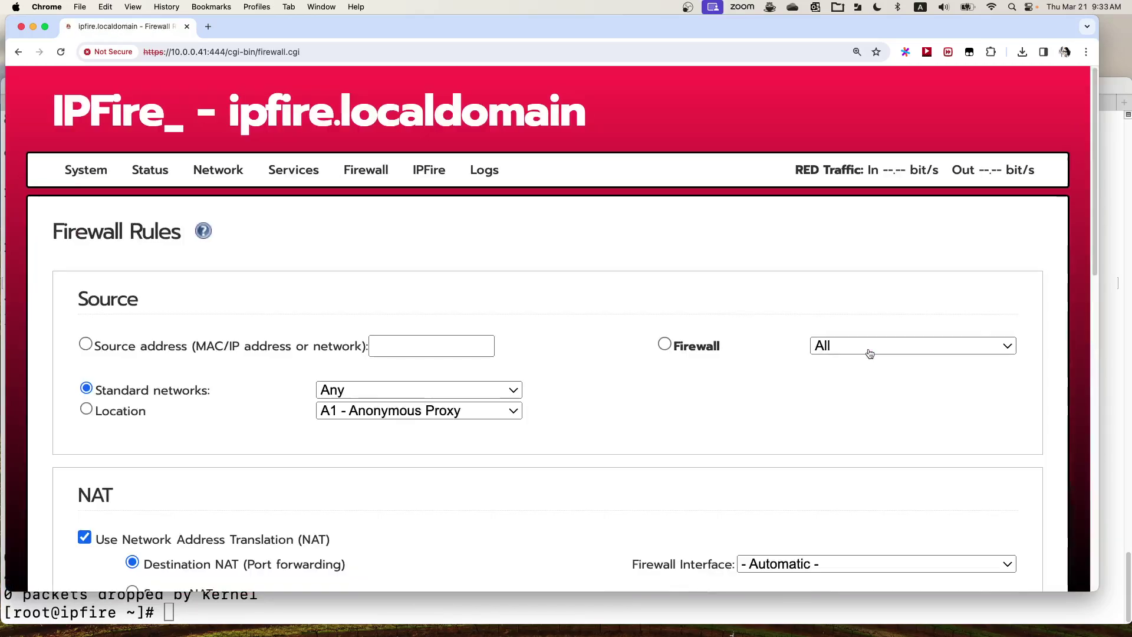
- Disable XDP SYNPROXY acceleration in the port 80 rule, update the rule and apply the firewall changes
scroll(684, 399, "down", 4)
scroll(683, 398, "down", 3)
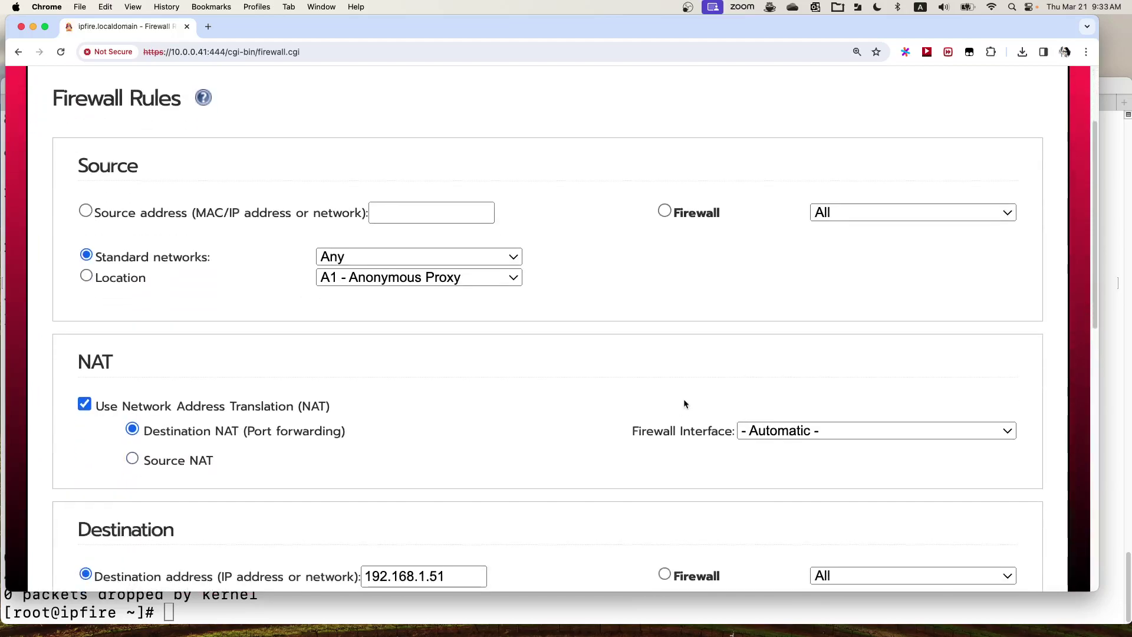
scroll(684, 404, "down", 4)
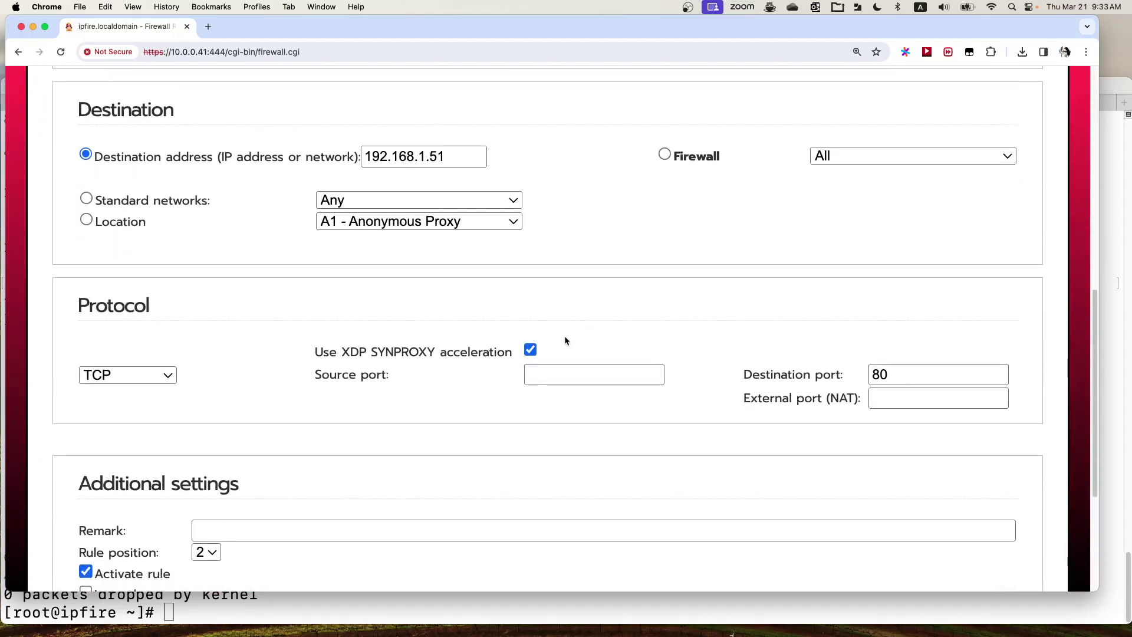
left_click(530, 349)
scroll(645, 333, "down", 3)
scroll(645, 339, "down", 3)
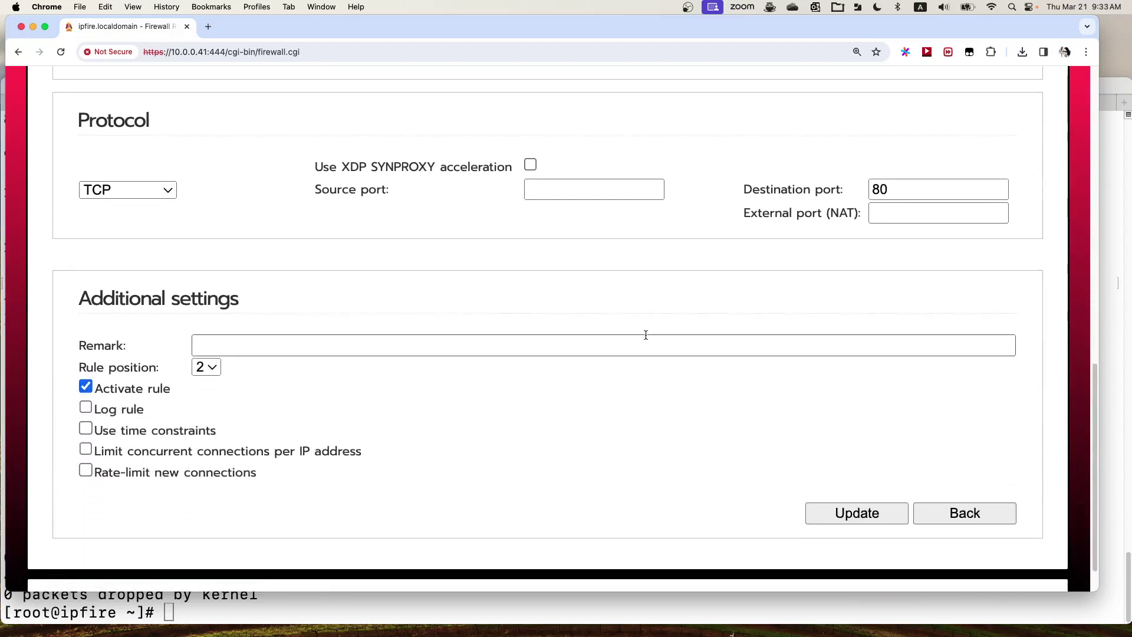
left_click(865, 469)
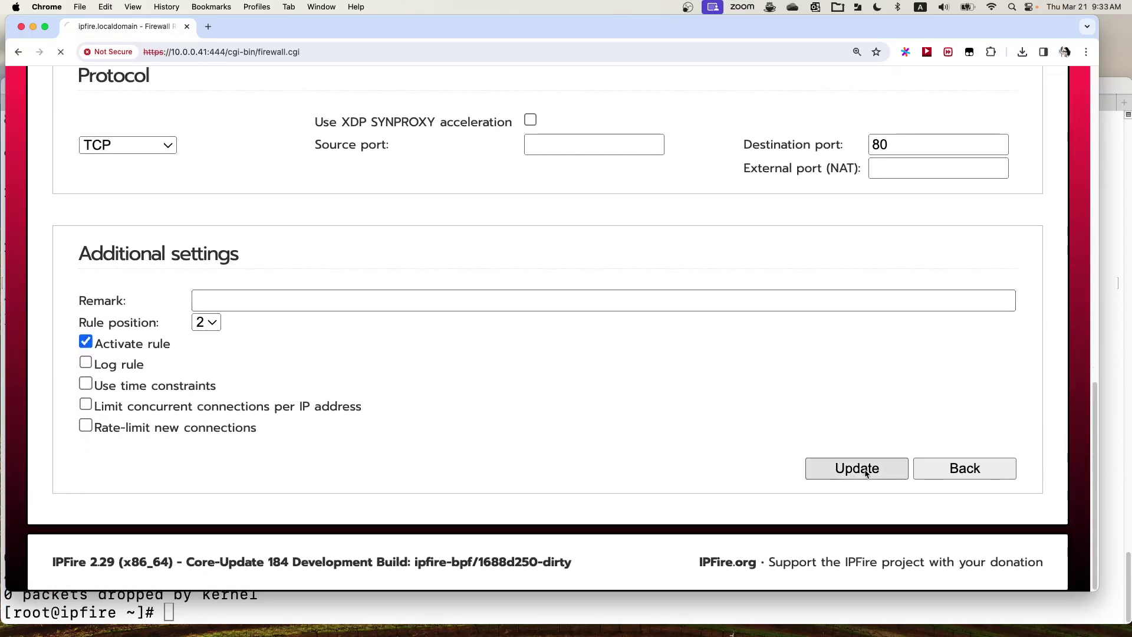
left_click(602, 301)
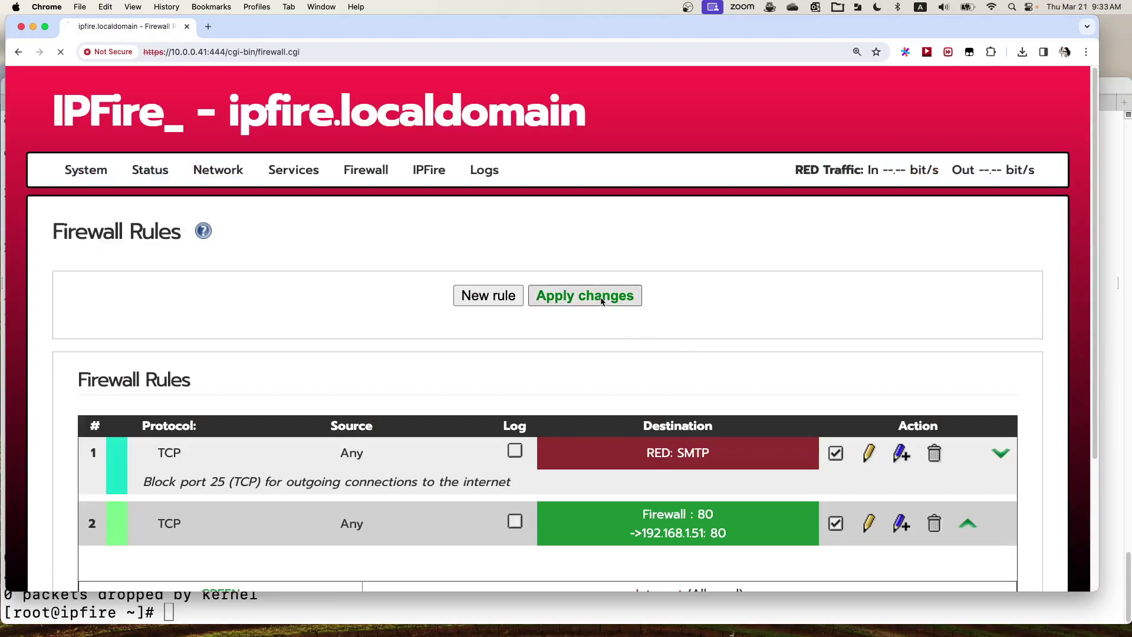
- Reopen the port 80 forwarding rule to 192.168.1.51 and check its XDP SYNPROXY acceleration setting
scroll(722, 370, "down", 3)
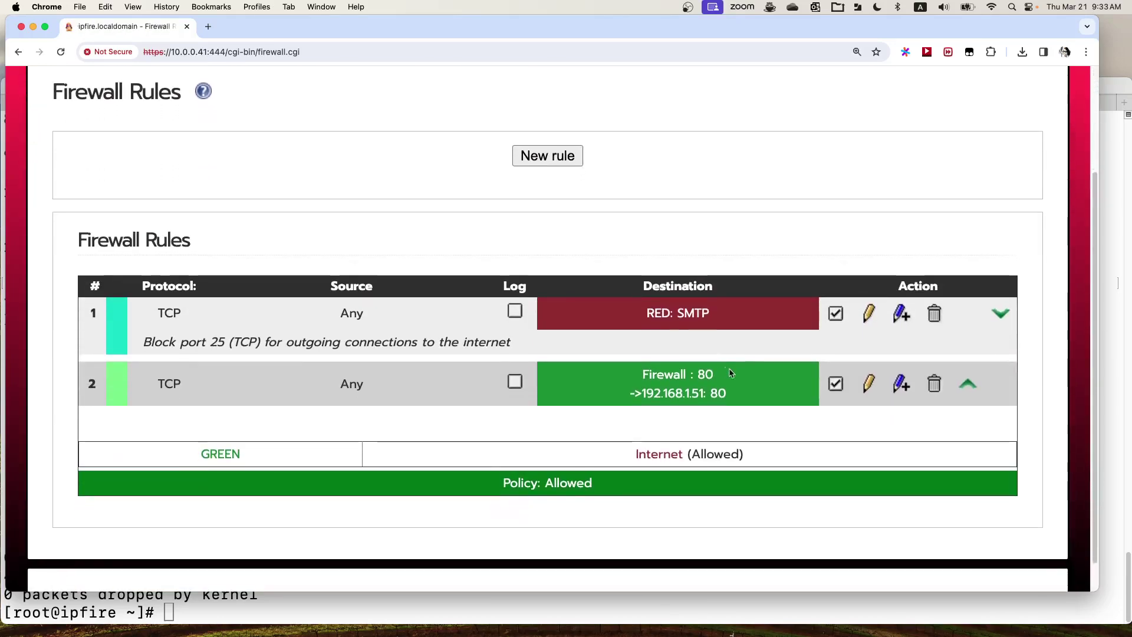
left_click(867, 384)
scroll(611, 404, "down", 6)
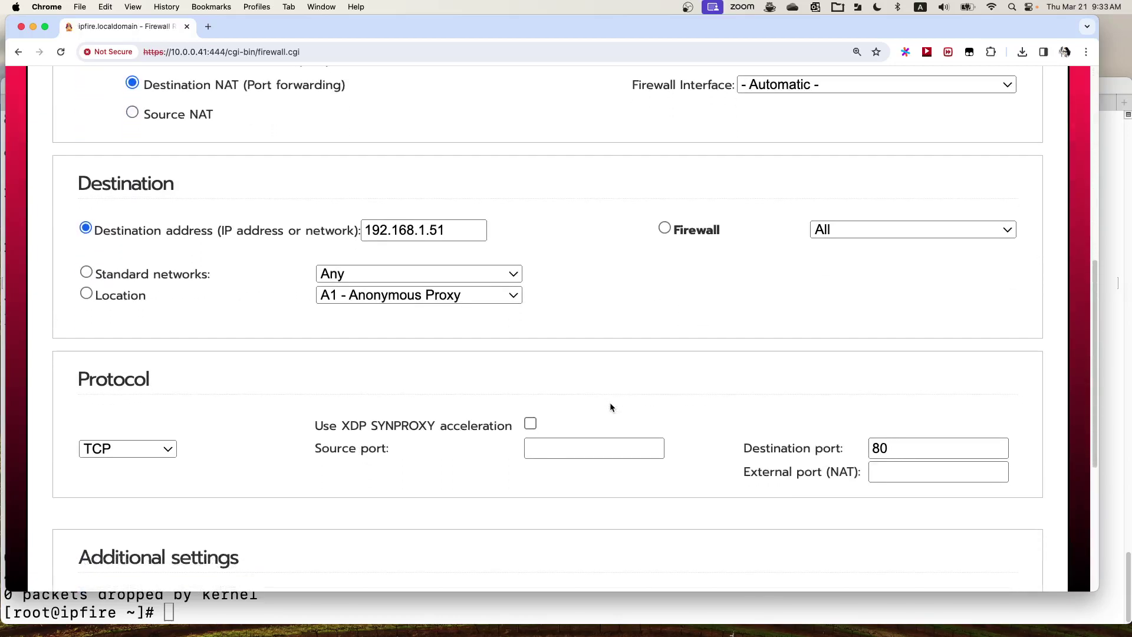
scroll(611, 406, "up", 6)
scroll(610, 402, "up", 3)
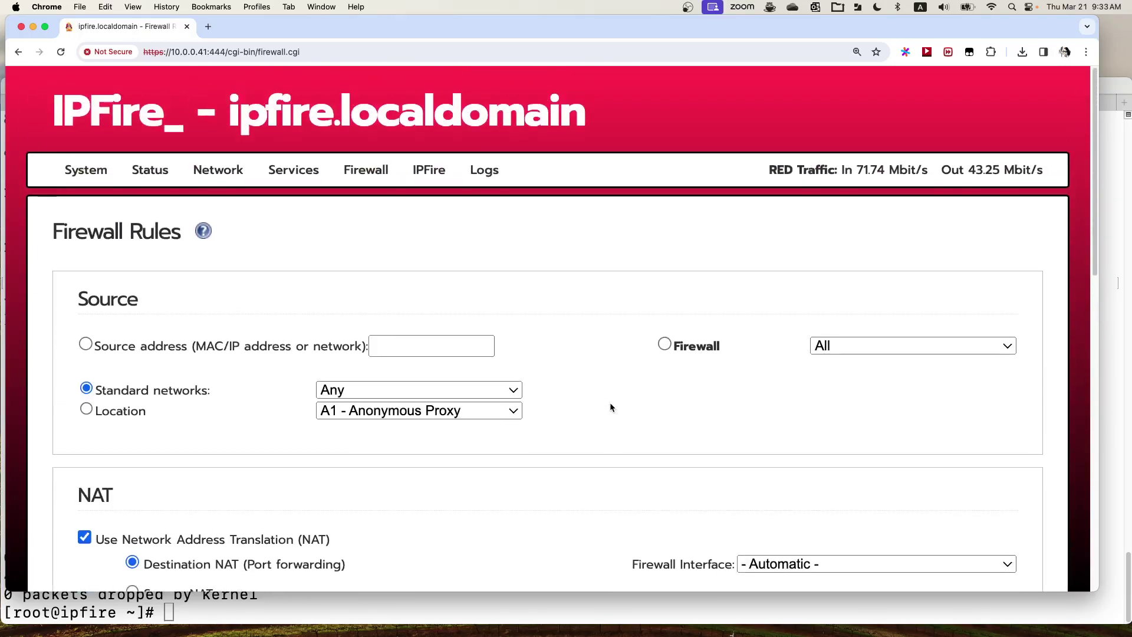
- On the eBPF XDP DDoS Protection page, disable the XDP DDoS feature and port 80 (http) protection, save, and check the XDP program status
mouse_move(376, 180)
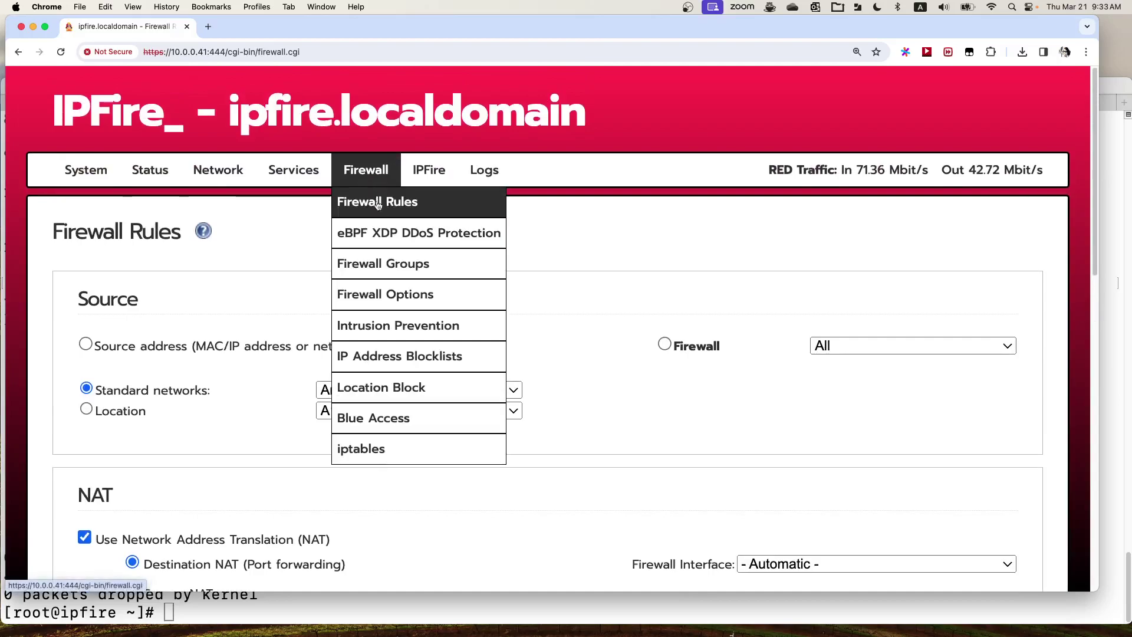
left_click(395, 234)
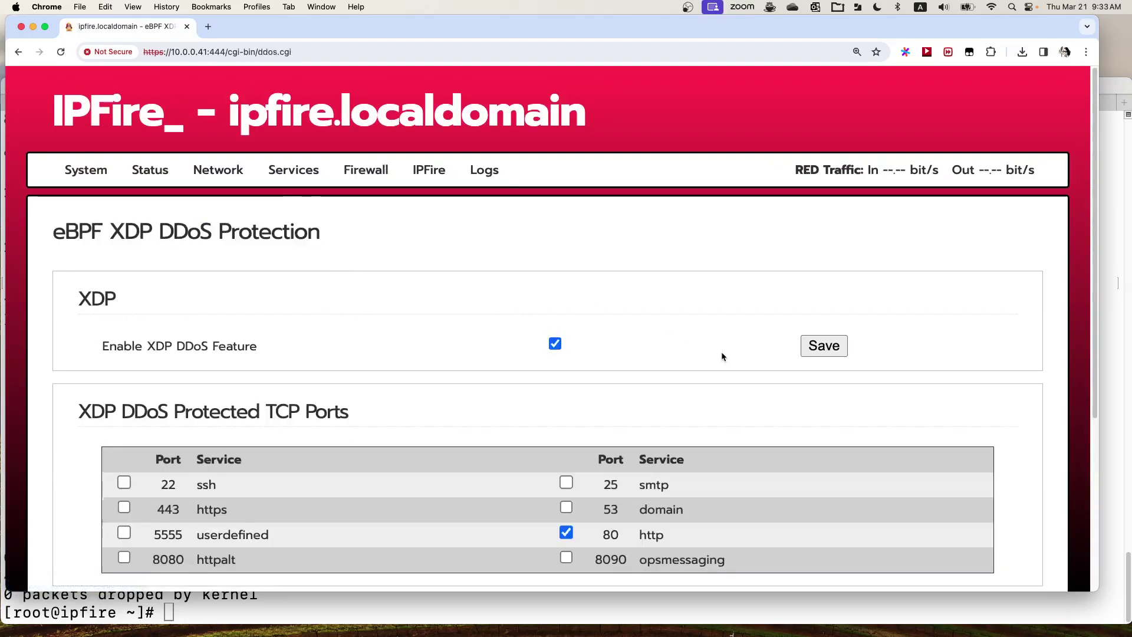
scroll(721, 352, "down", 3)
left_click(557, 276)
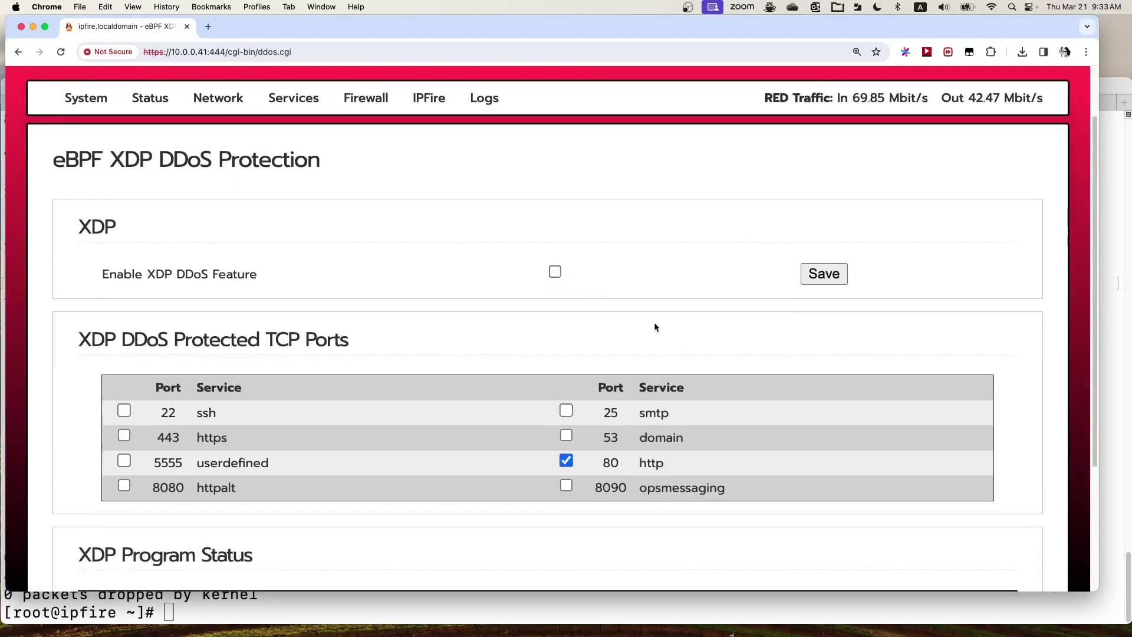
scroll(653, 322, "down", 3)
left_click(566, 354)
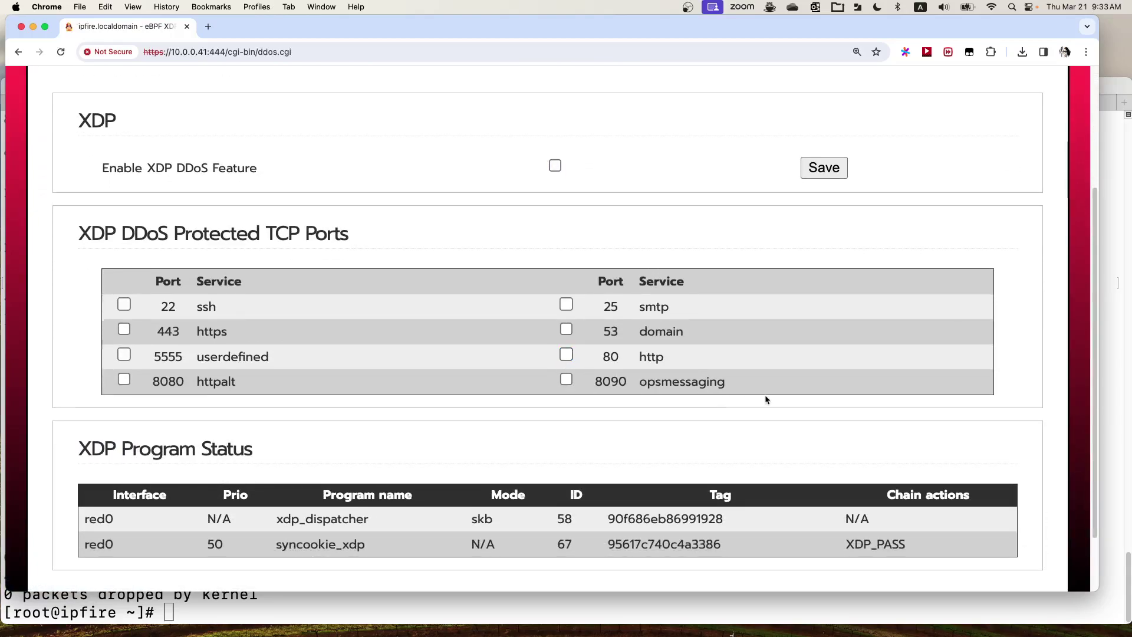
scroll(765, 399, "down", 3)
left_click(824, 93)
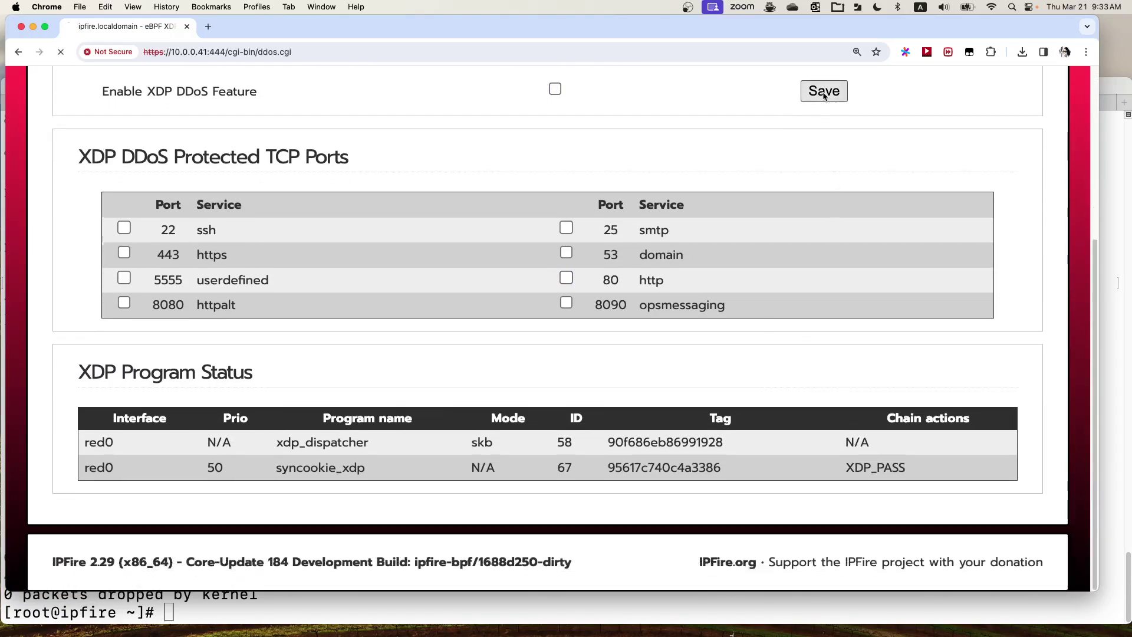
scroll(741, 283, "down", 5)
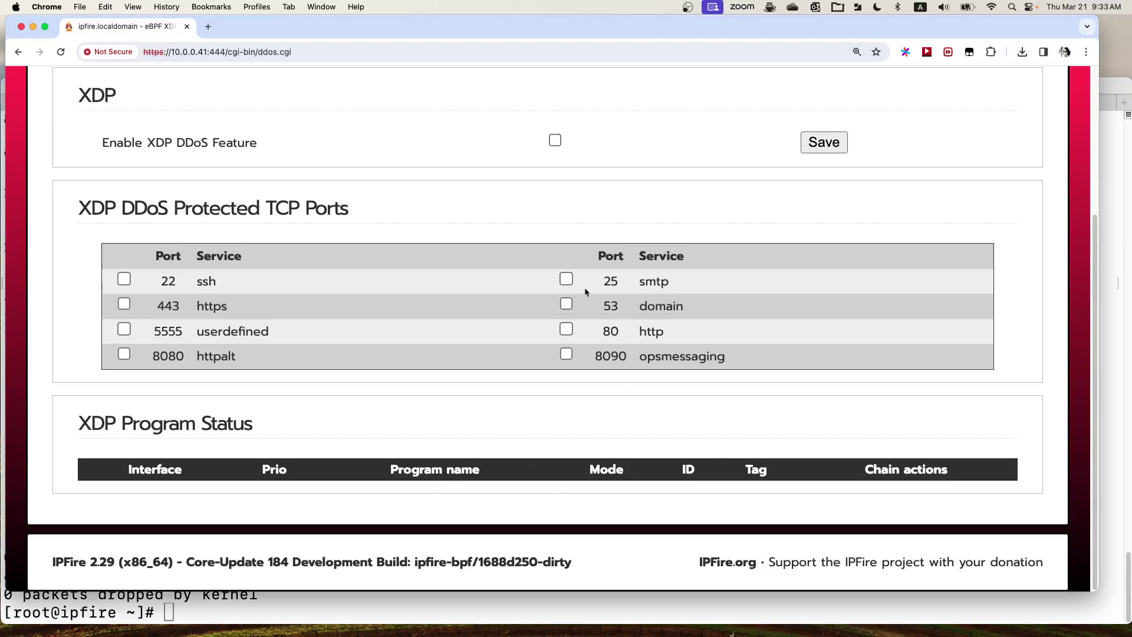
- Switch to the IPFire terminal, add blank prompt lines and recall the command "ip l list" at the prompt
key("super+r")
key("super+Tab")
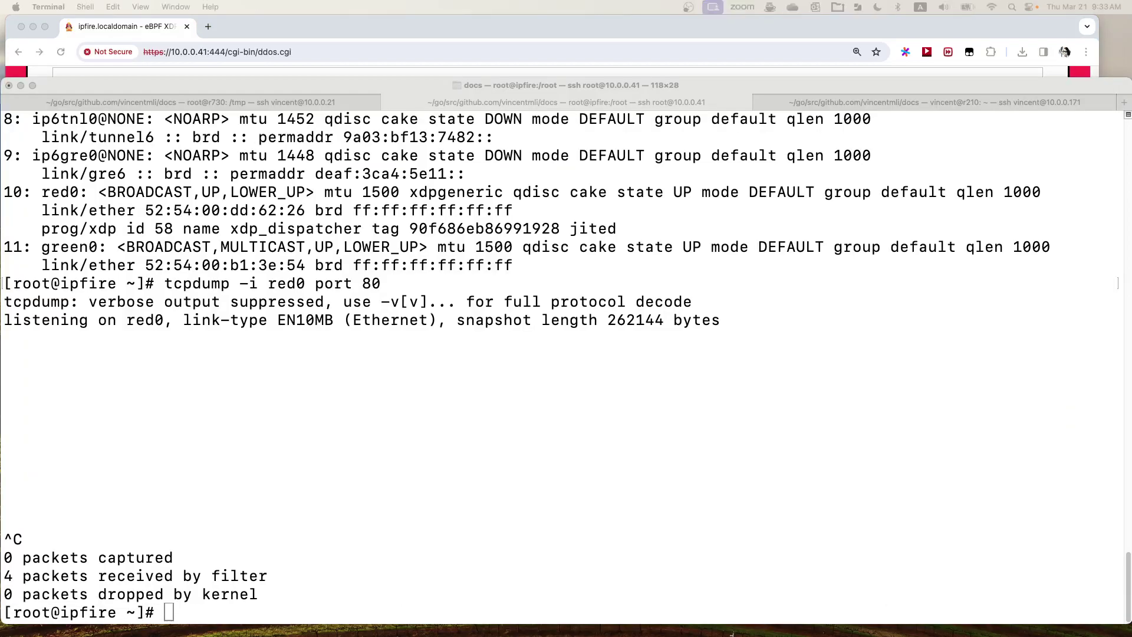
key("Return")
key("Return")
key("Return")
key("Return")
key("Return")
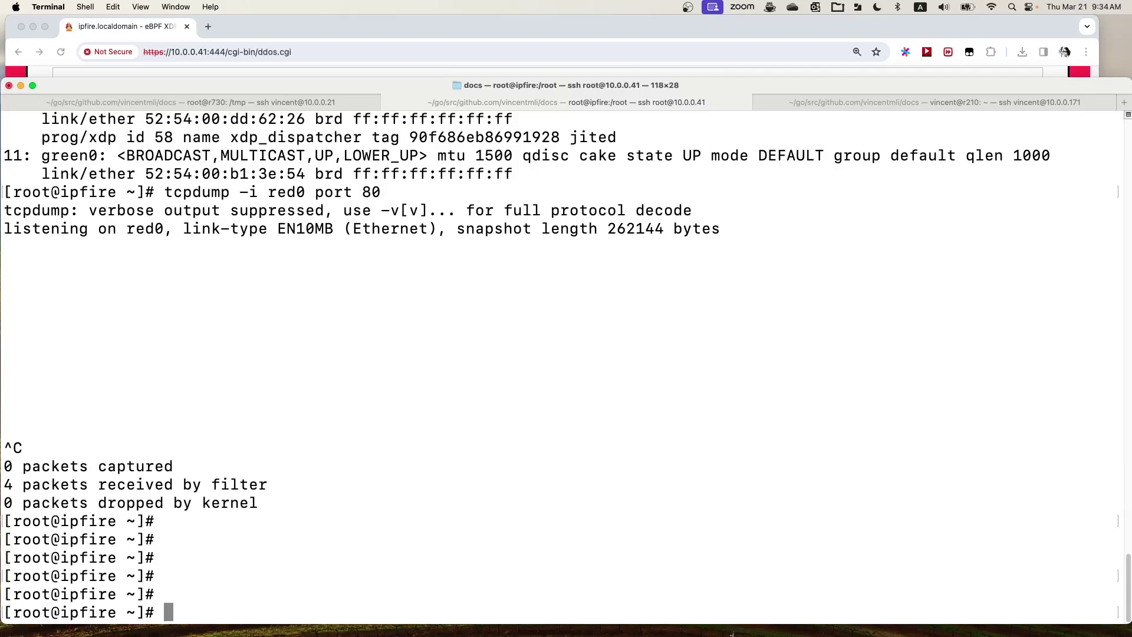
scroll(336, 316, "up", 3)
scroll(337, 318, "down", 3)
key("Return")
key("Up")
key("Up")
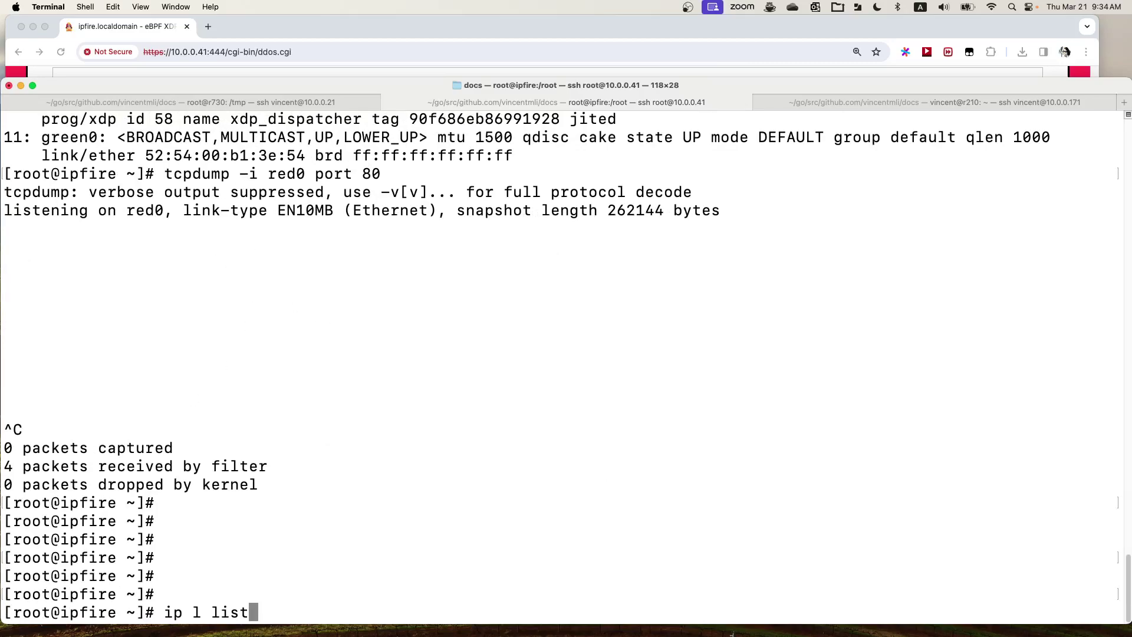
- Return to Chrome and review the XDP DDoS feature, protected TCP ports and XDP program status
key("super+Tab")
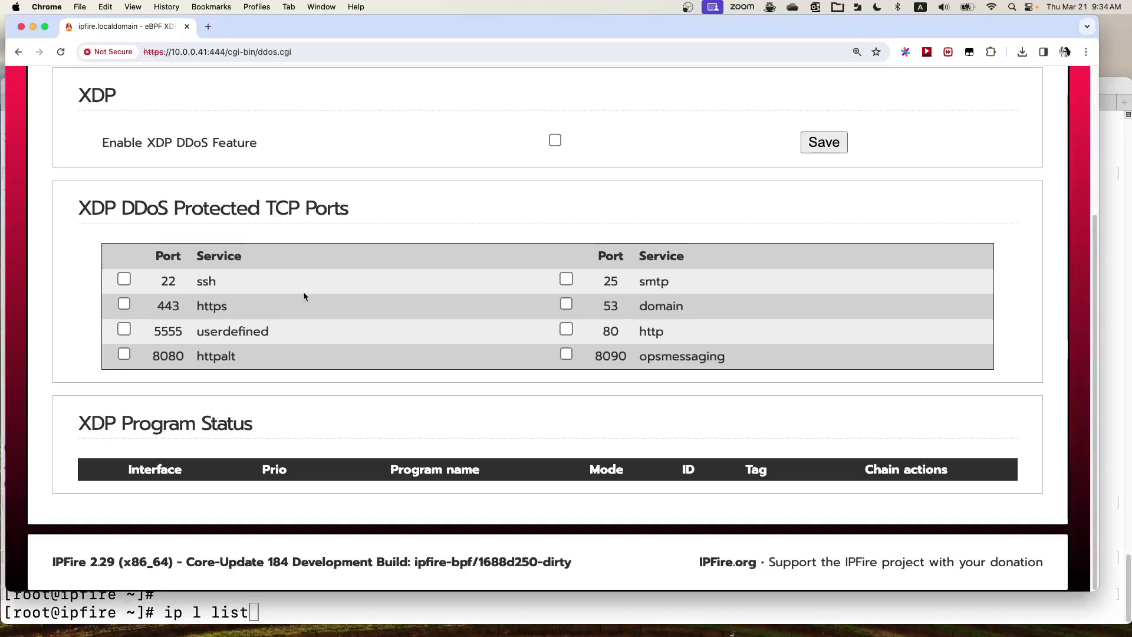
scroll(468, 217, "up", 5)
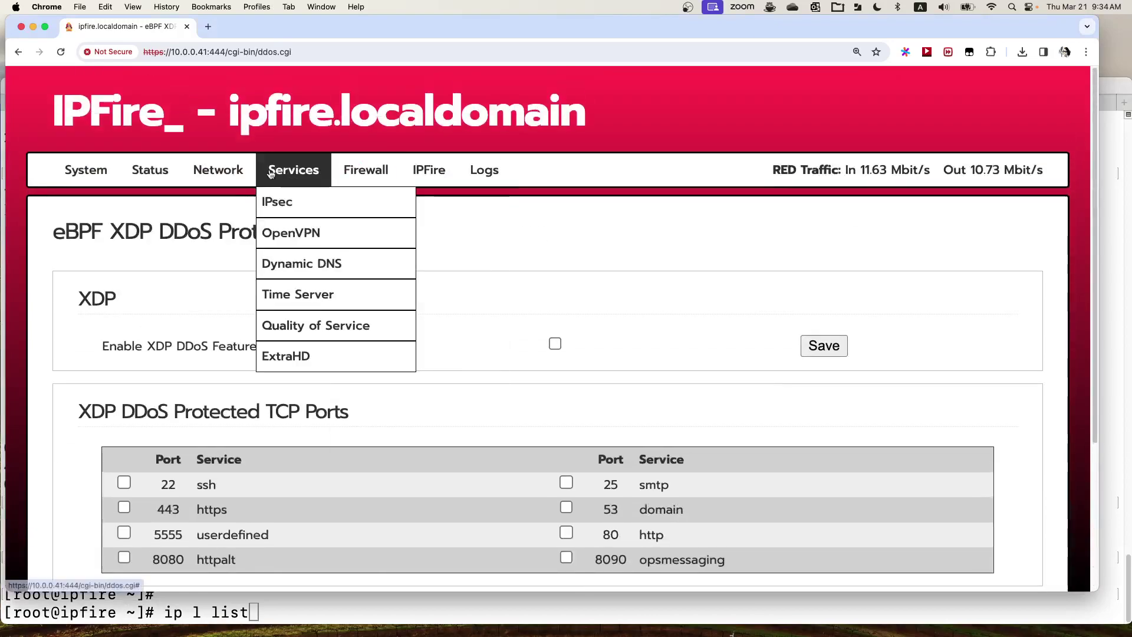
mouse_move(358, 175)
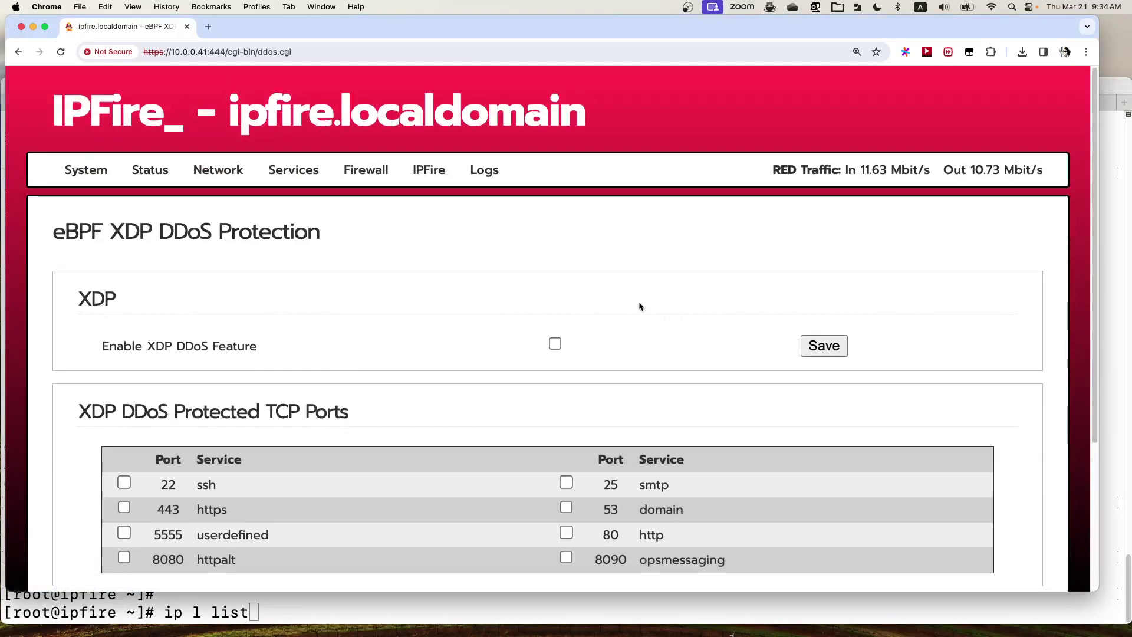
scroll(640, 304, "down", 2)
scroll(641, 306, "down", 2)
scroll(448, 245, "down", 2)
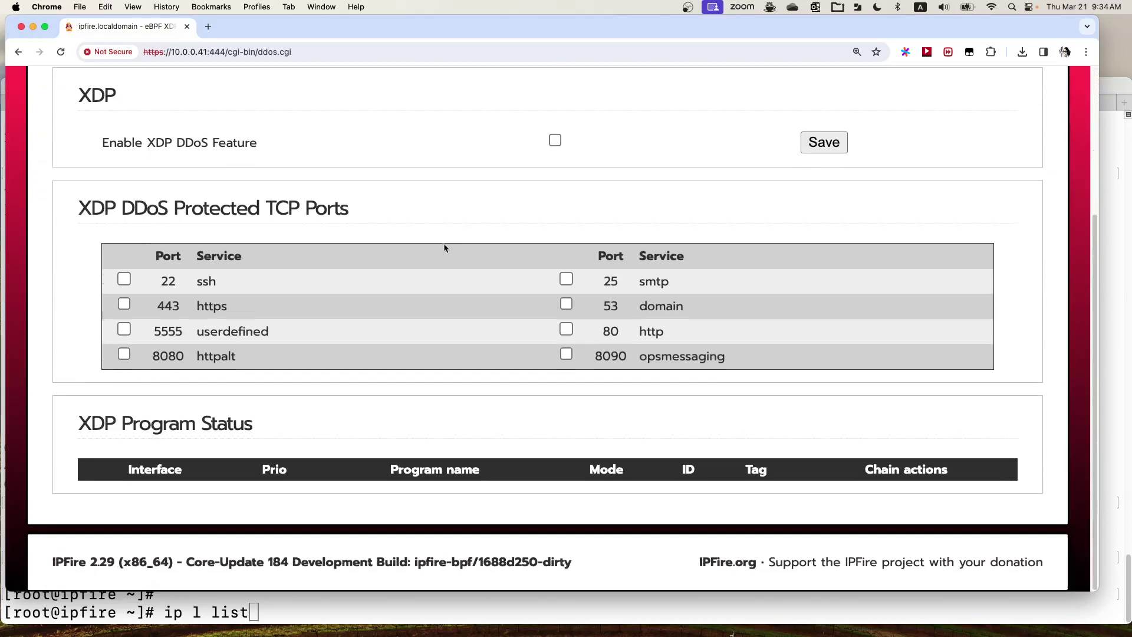
scroll(388, 222, "up", 5)
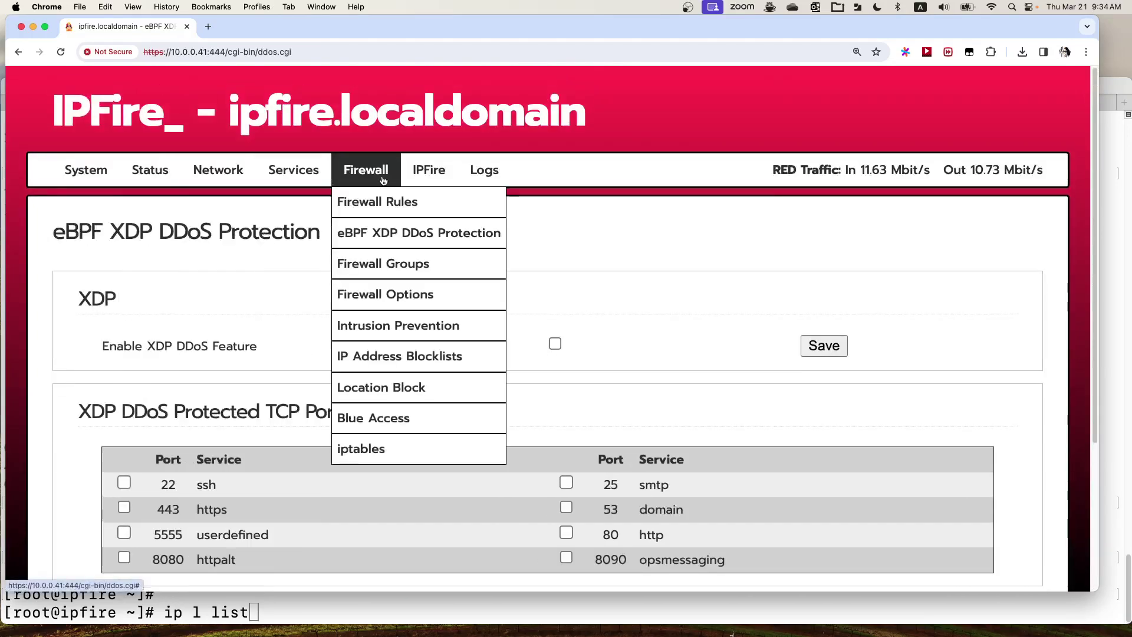
- Open the system status page and set the CPU graph to the hourly view
mouse_move(165, 169)
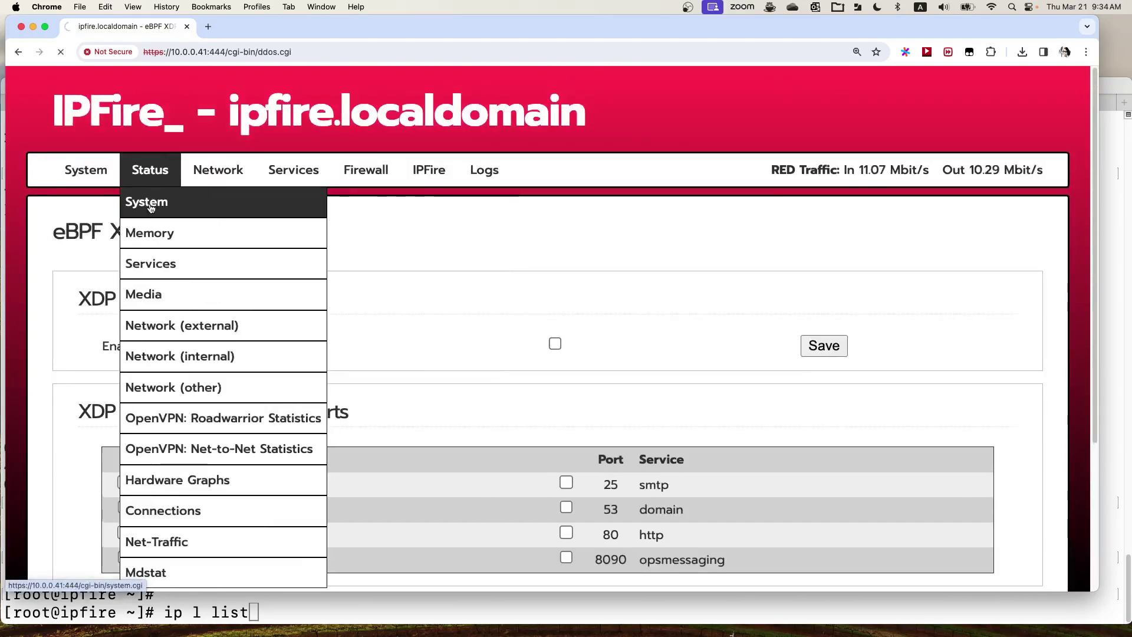
left_click(151, 208)
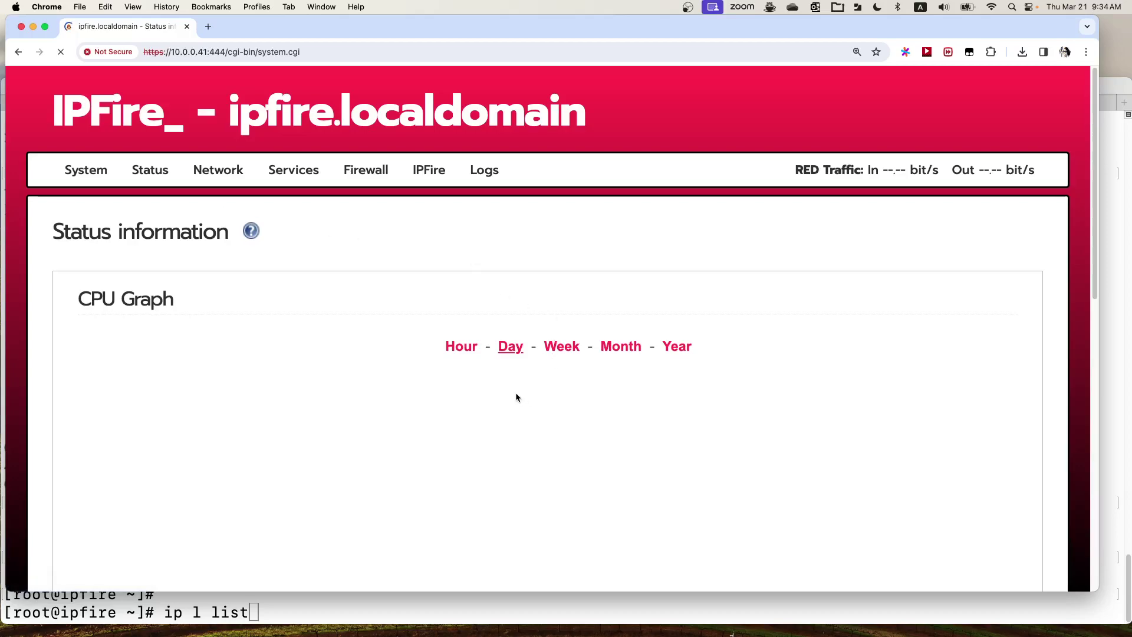
left_click(456, 347)
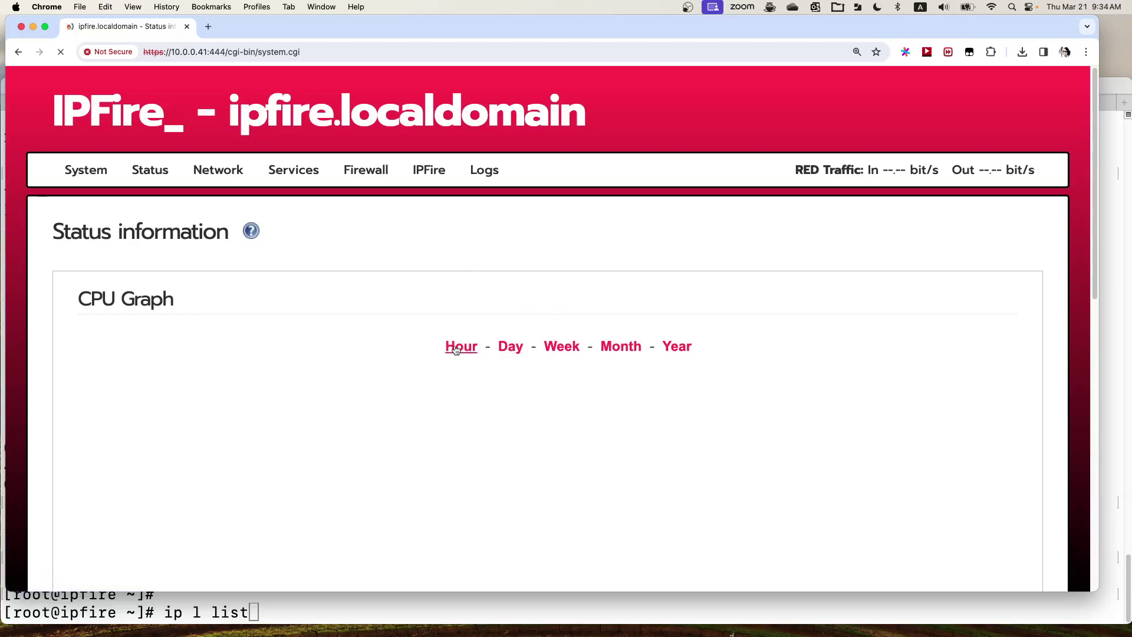
scroll(646, 393, "down", 5)
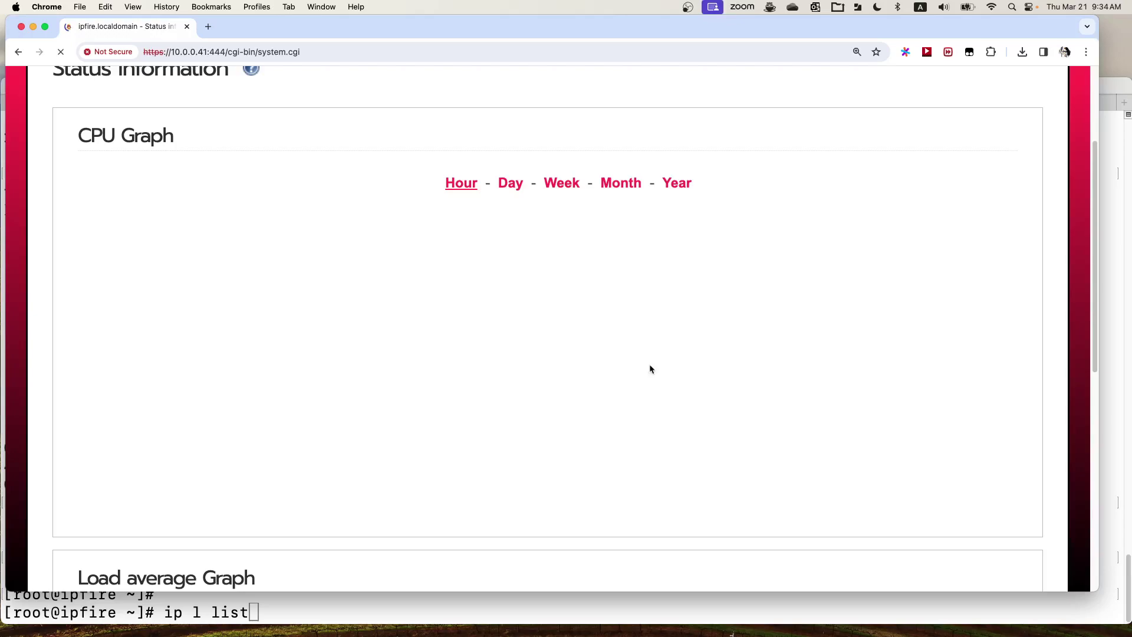
- Set the load average graph to the hourly view and check both status graphs
scroll(650, 369, "down", 5)
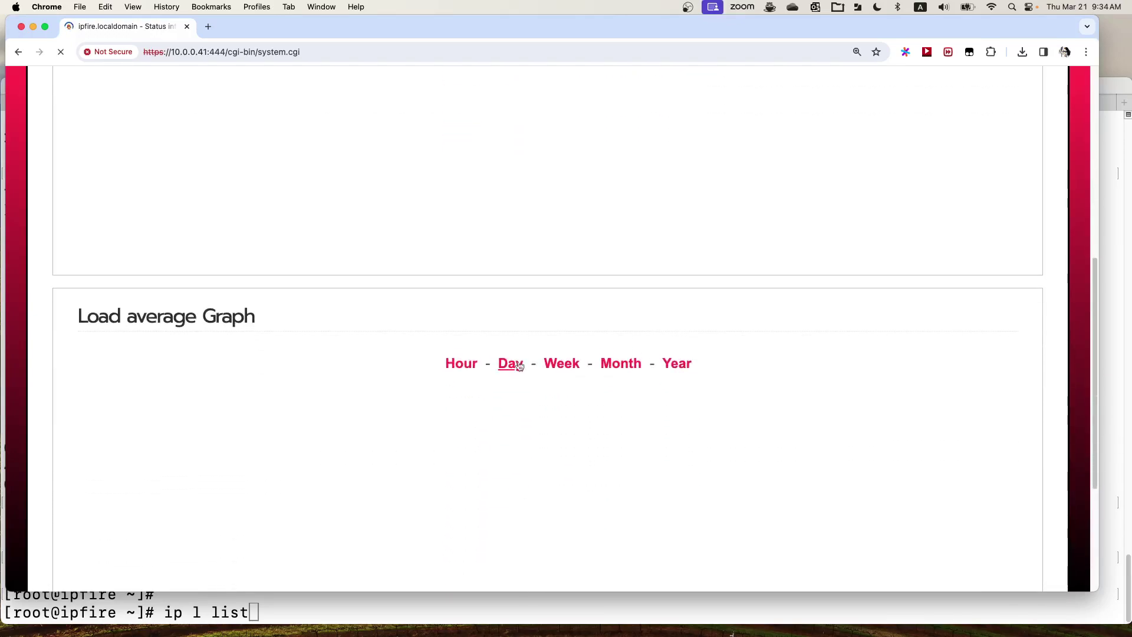
left_click(453, 364)
scroll(658, 384, "down", 3)
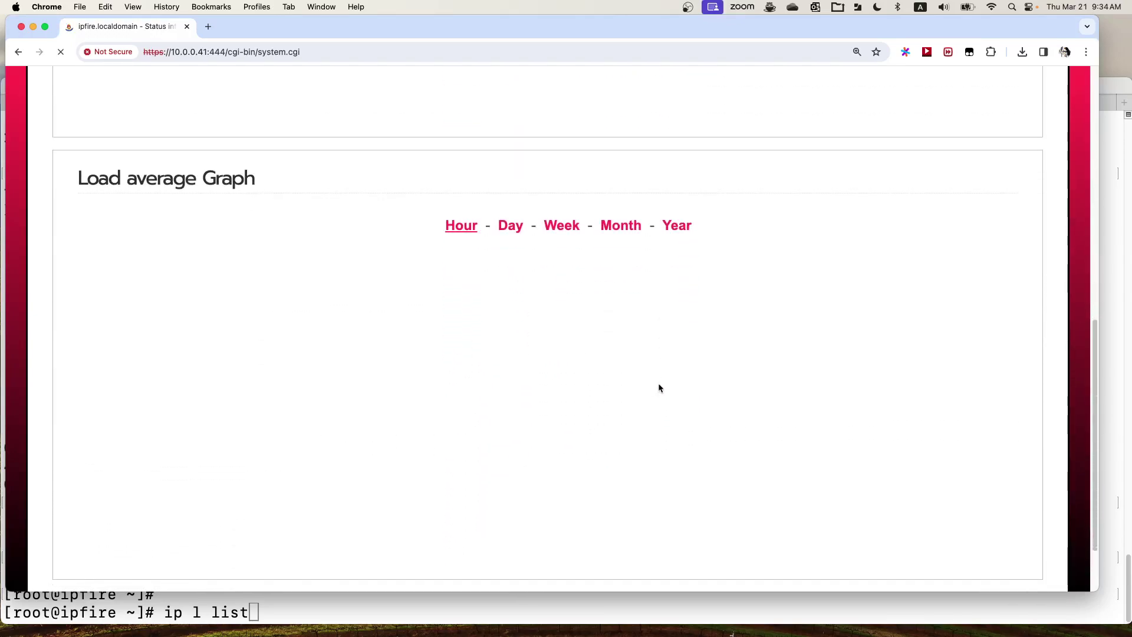
scroll(658, 383, "down", 2)
scroll(658, 383, "up", 7)
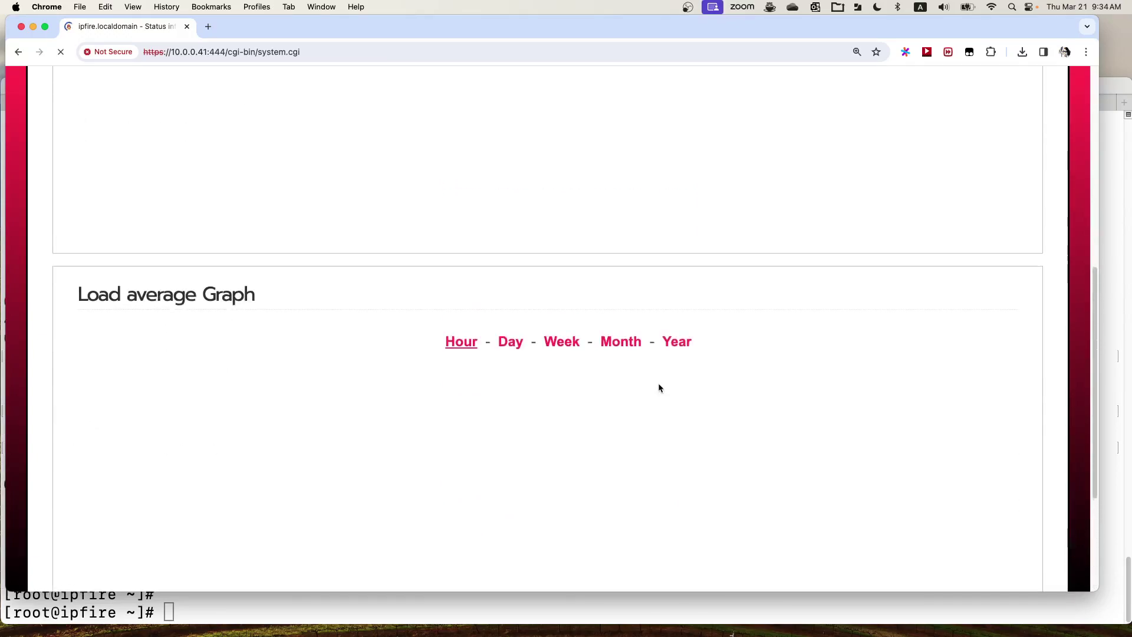
scroll(659, 387, "up", 4)
scroll(659, 387, "down", 8)
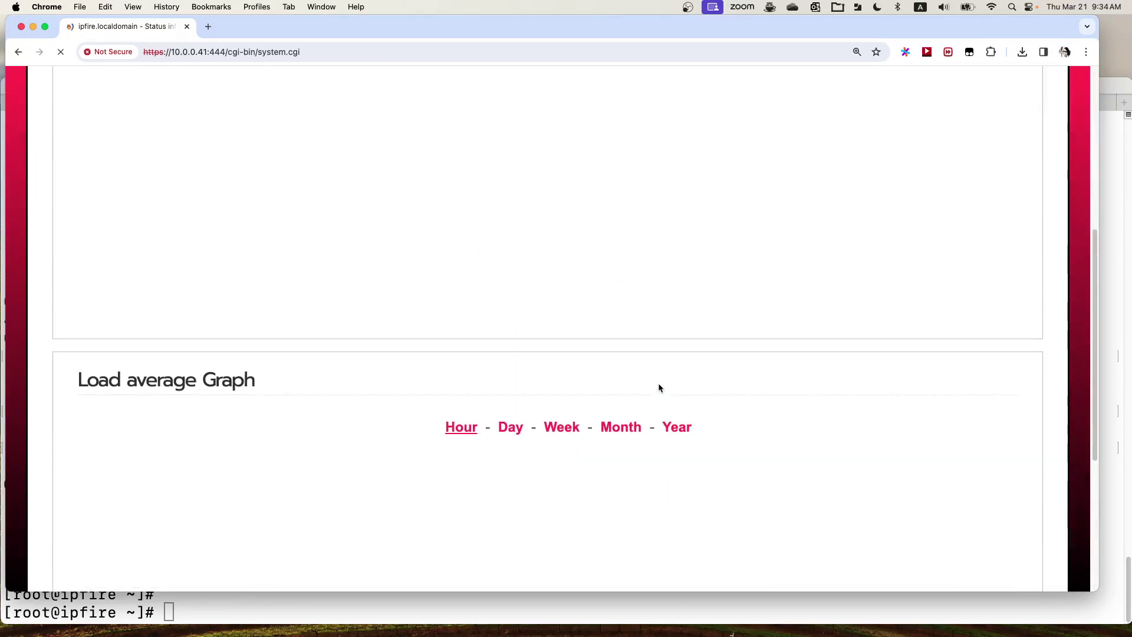
scroll(659, 387, "down", 2)
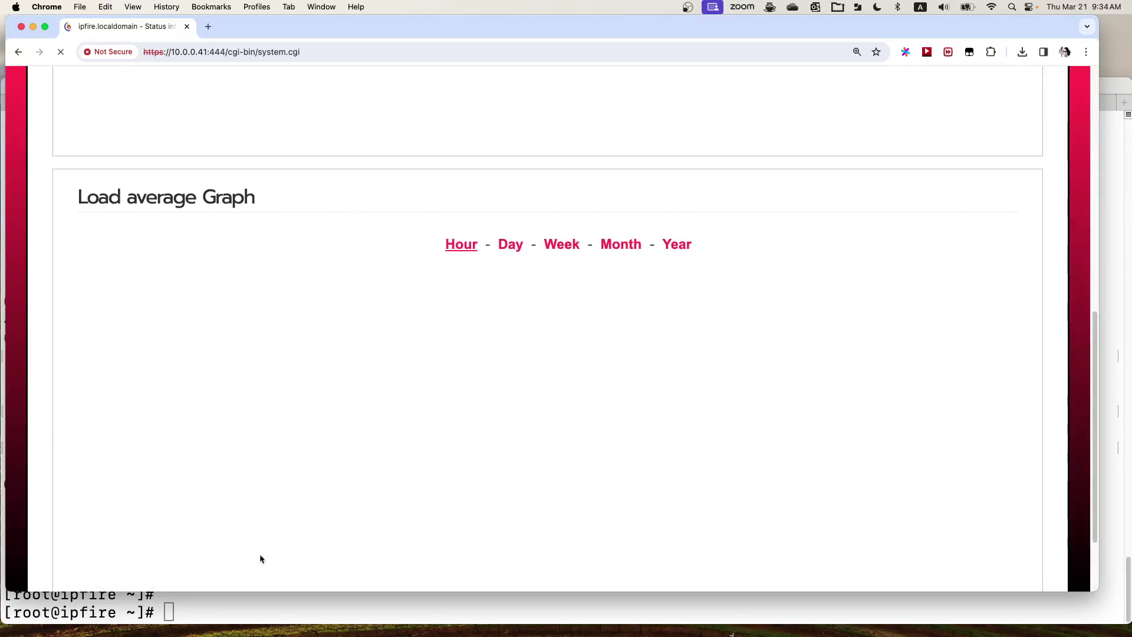
- Switch to the IPFire terminal, check the per-CPU load in top, quit it and add blank prompt lines
left_click(257, 614)
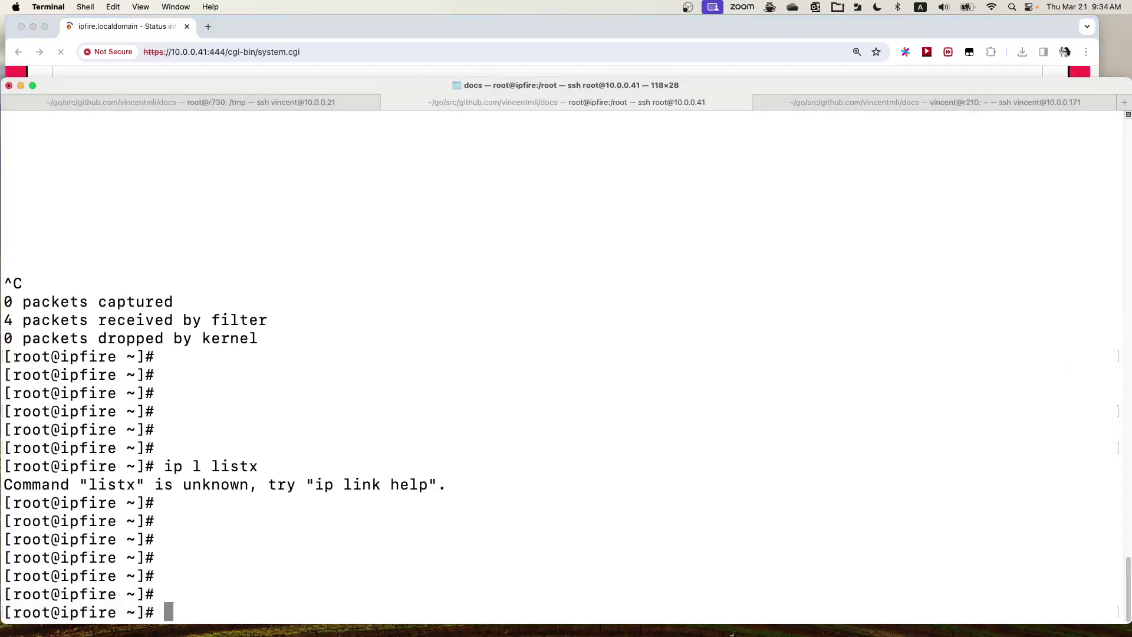
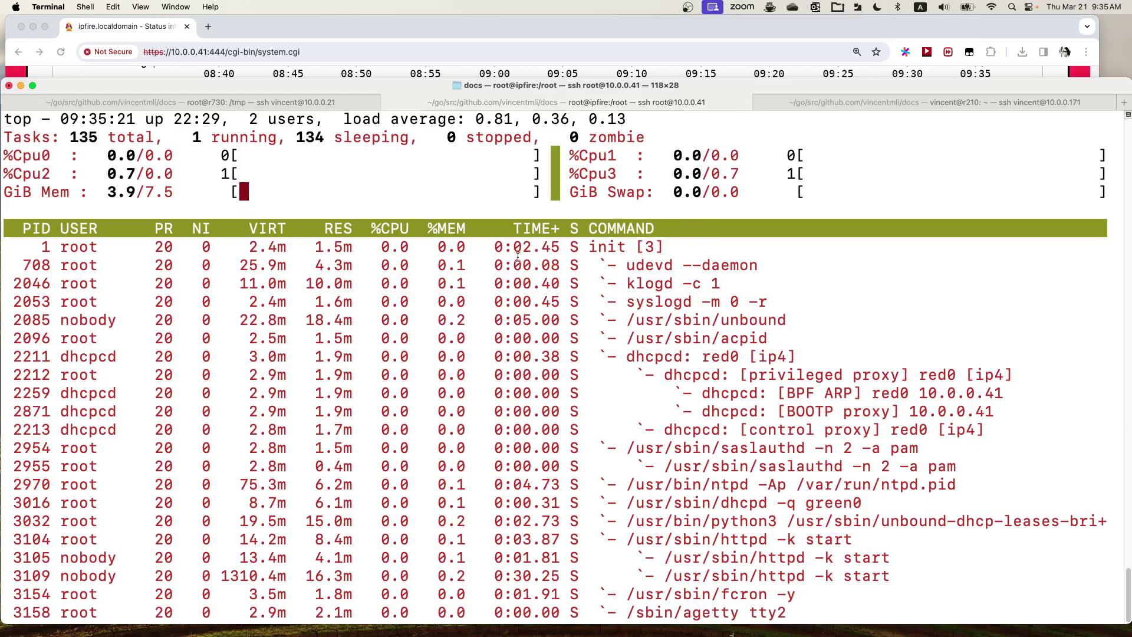
key("q")
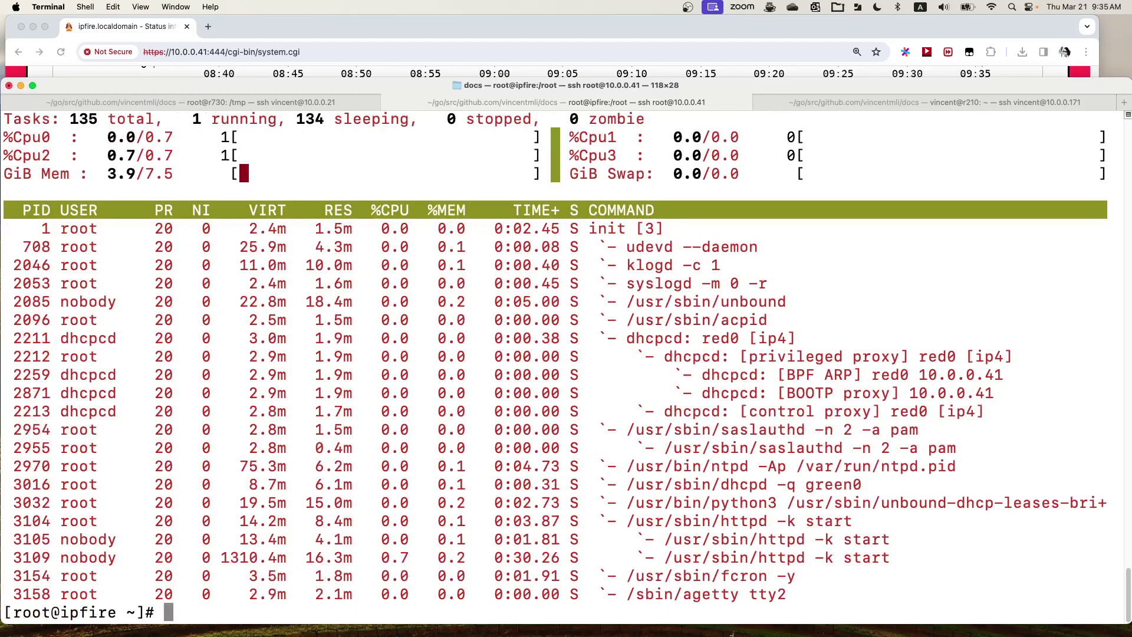
key("Return")
key("Return")
key("Return")
key("Return")
key("Return")
key("Return")
key("Return")
key("Return")
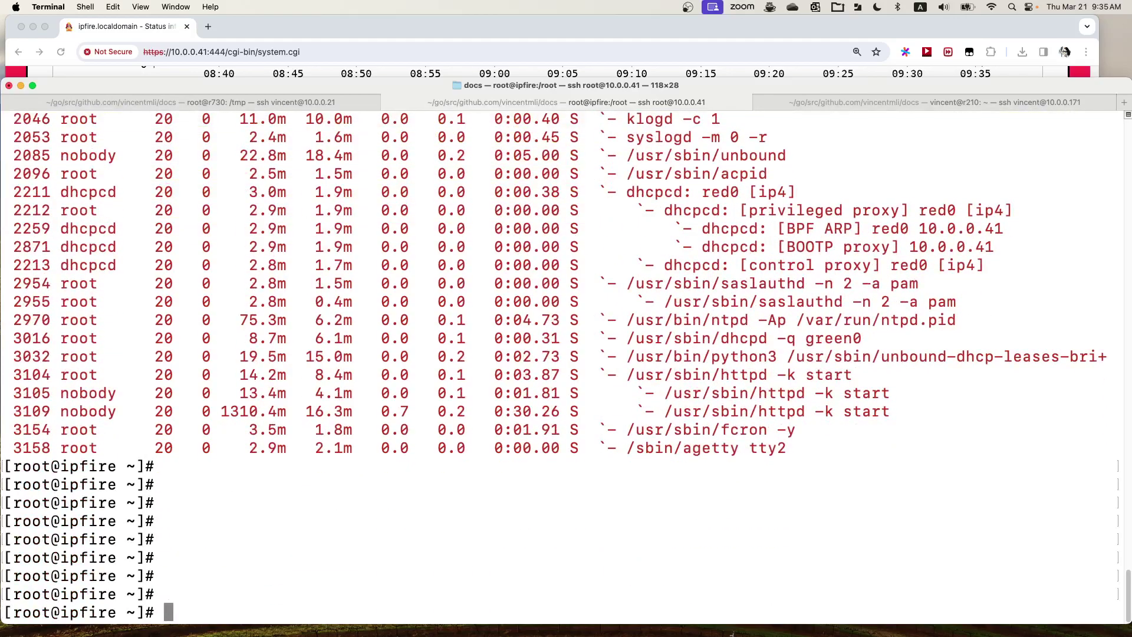
- Return to Chrome and compare the hourly CPU usage graph with the hourly load average graph
left_click(519, 23)
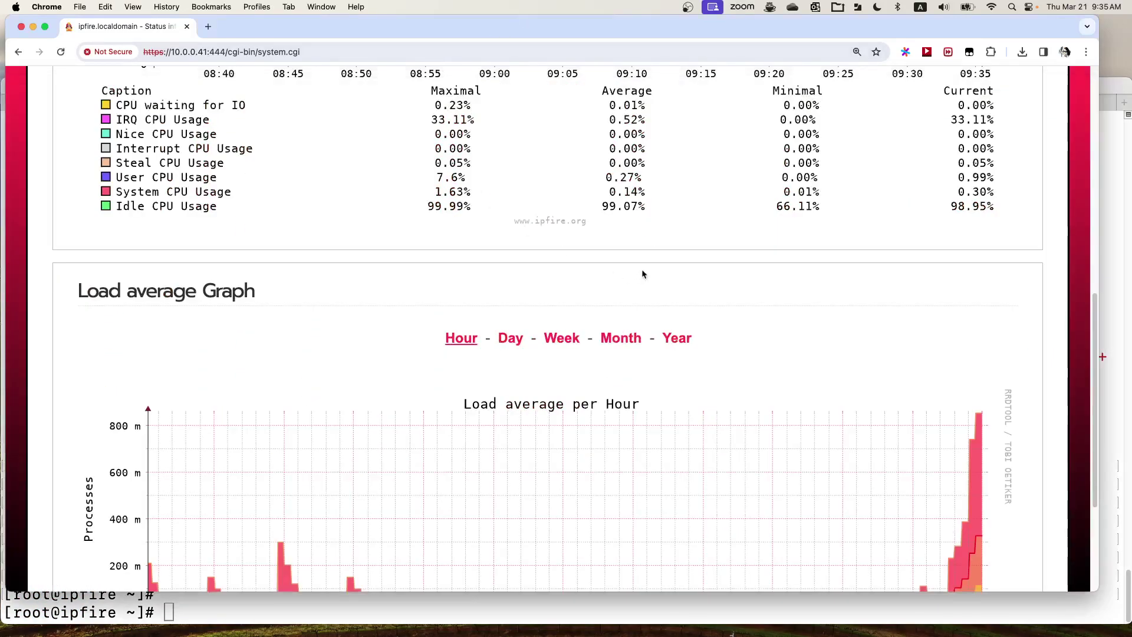
scroll(641, 269, "up", 5)
scroll(642, 273, "down", 6)
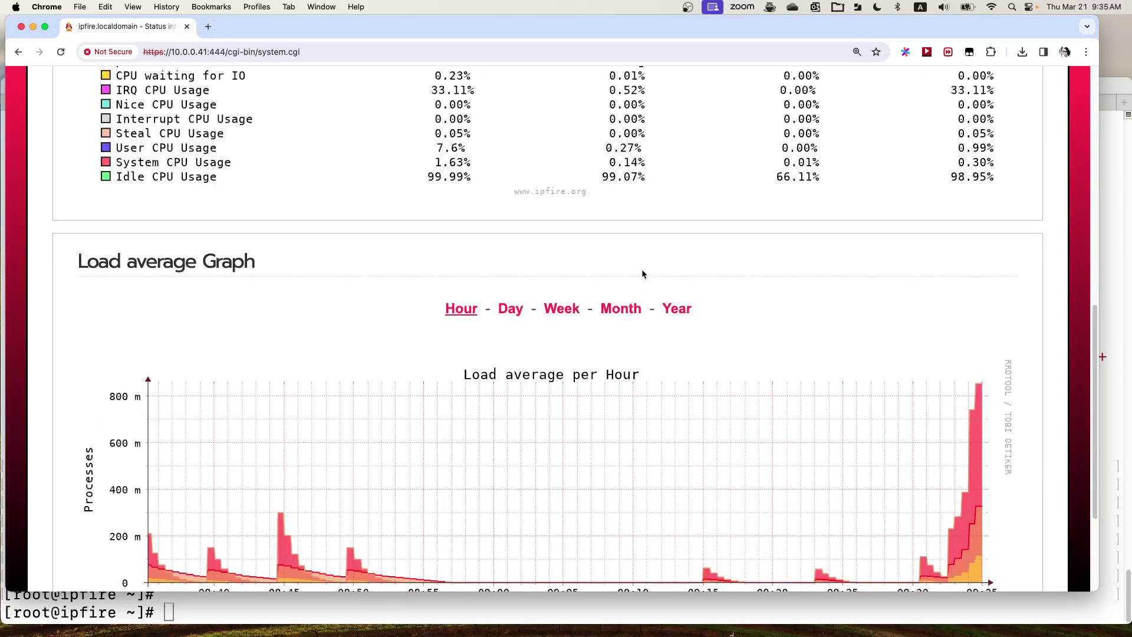
scroll(642, 273, "up", 9)
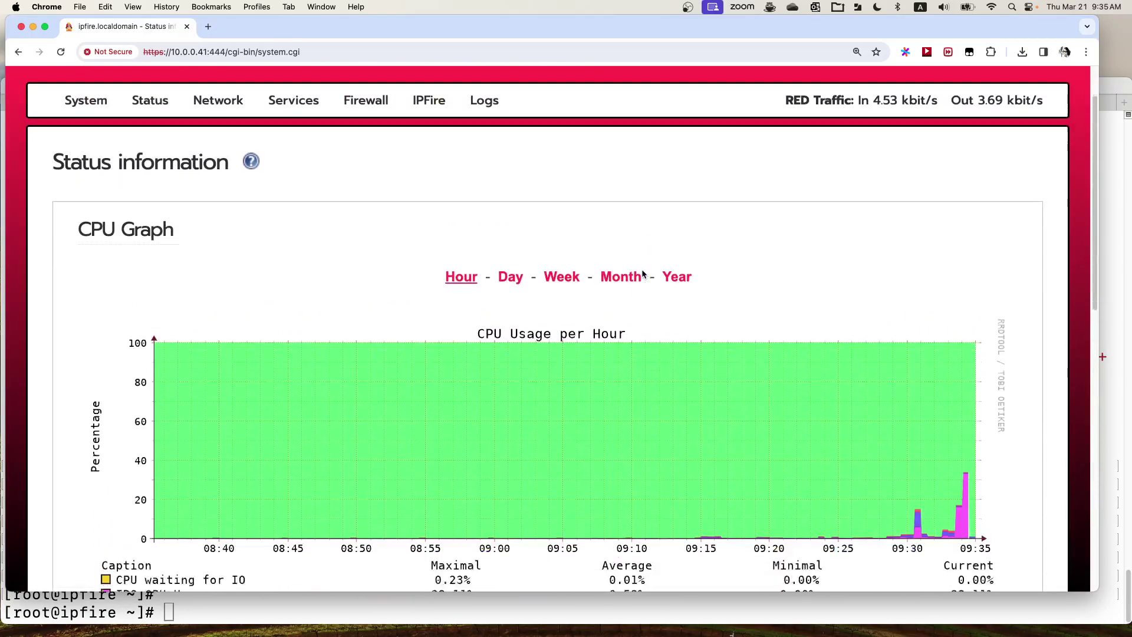
scroll(643, 274, "down", 6)
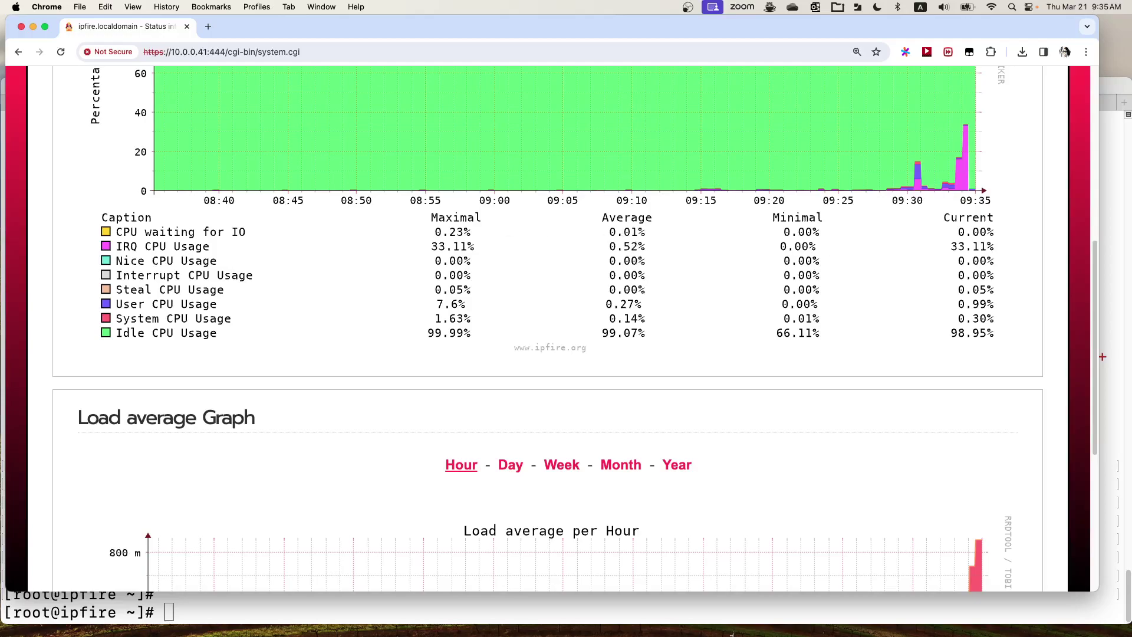
- Switch to the IPFire terminal and review the earlier top output's per-CPU load and process list
left_click(331, 600)
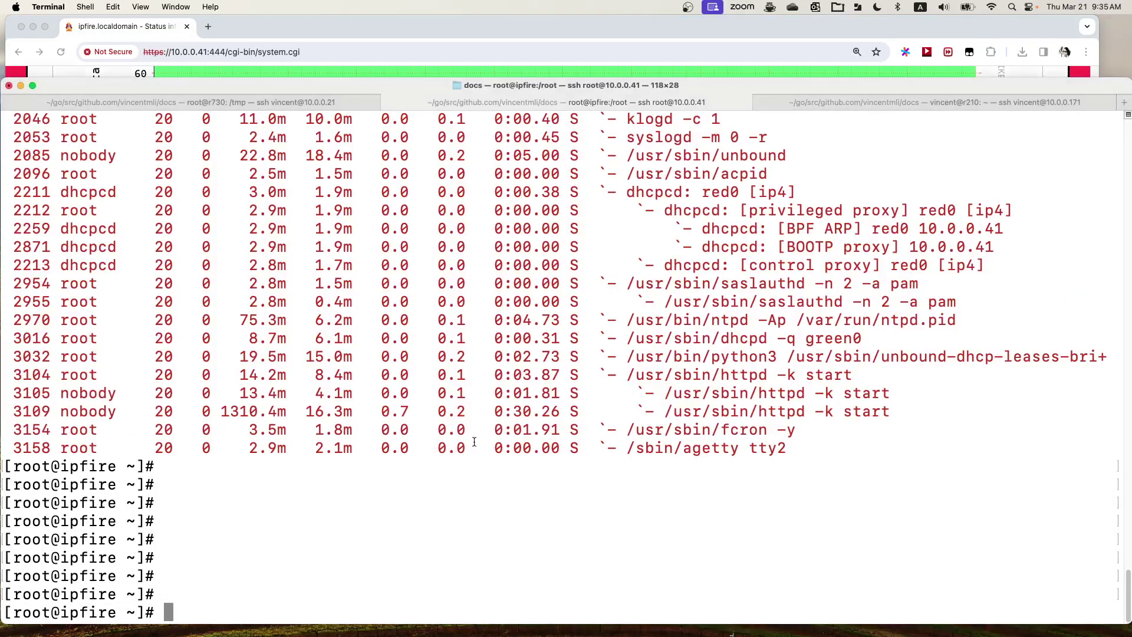
type("top")
key("Return")
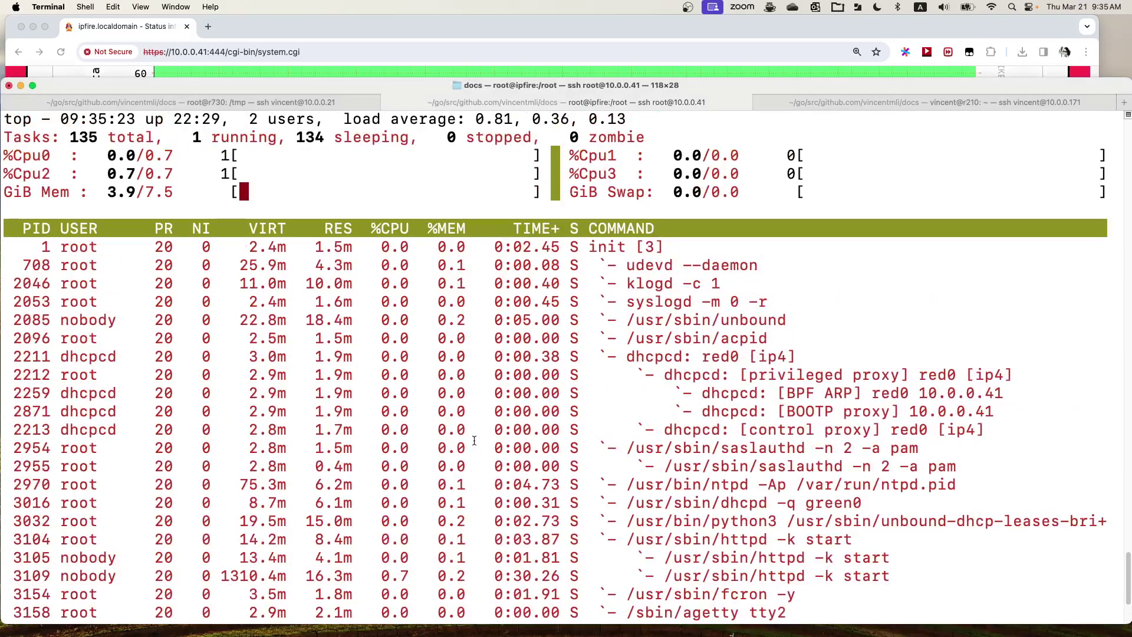
scroll(474, 440, "up", 2)
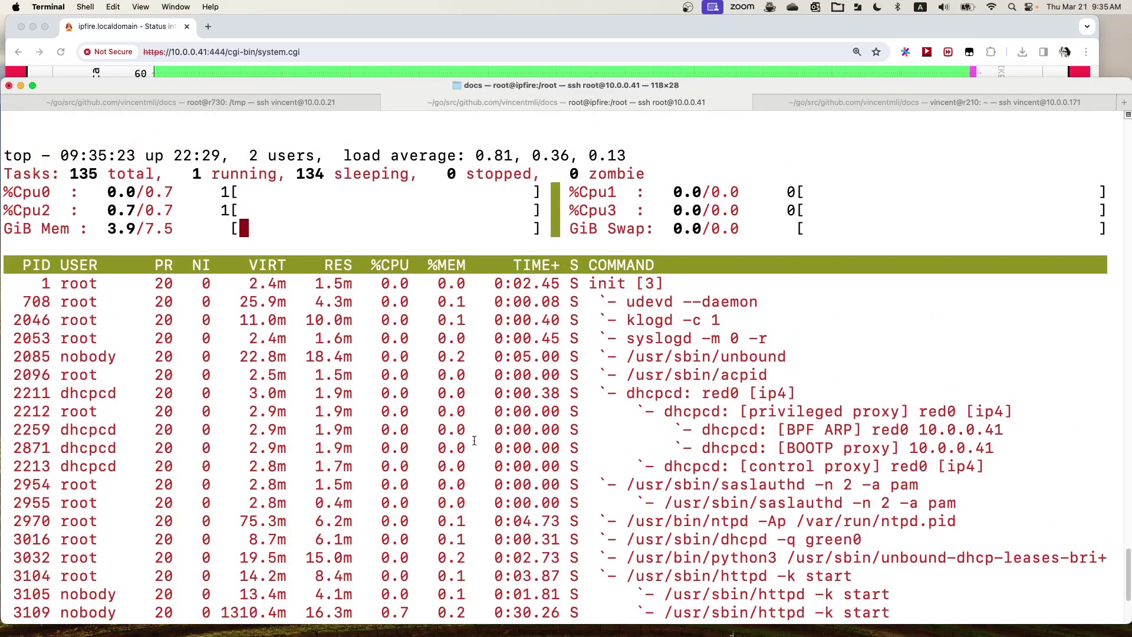
key("q")
key("Return")
key("Return")
key("Return")
key("Return")
key("Return")
key("Return")
key("Return")
key("Return")
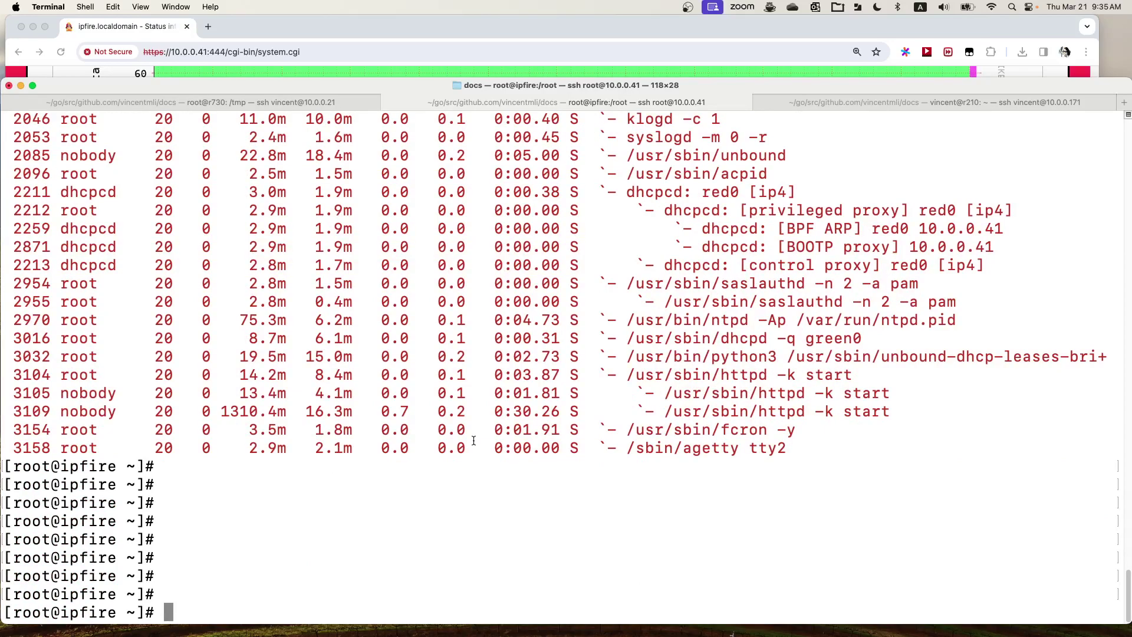
- Run "xdp-loader status" and examine the XDP program entries of all interfaces and the earlier terminal output
scroll(473, 440, "up", 5)
scroll(473, 440, "down", 5)
type("xdp-load")
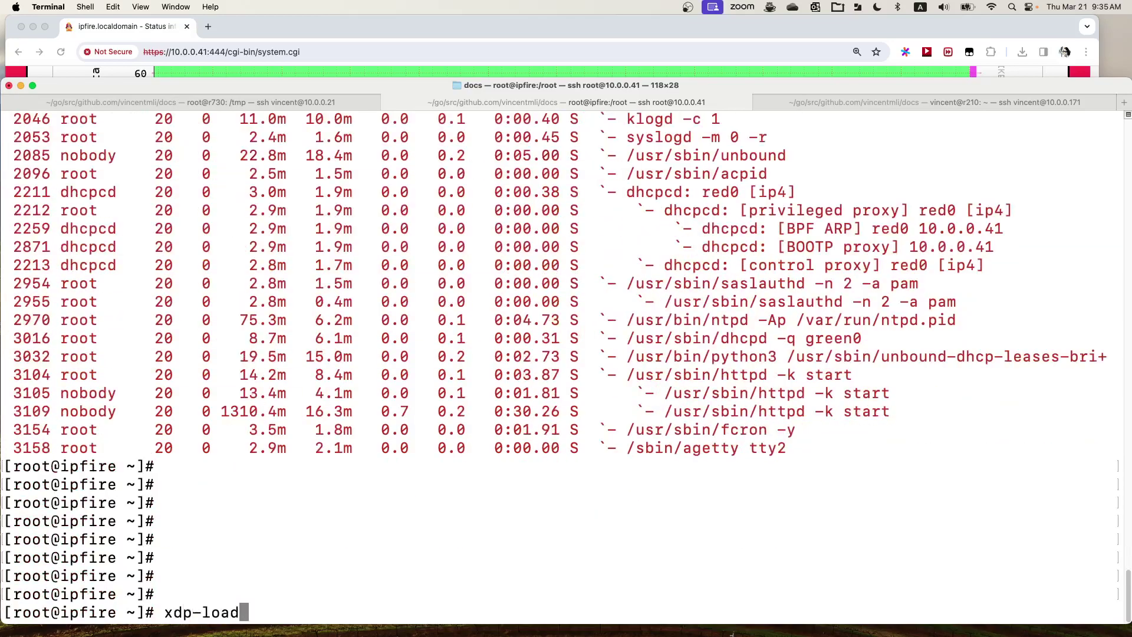
type("er status")
key("Return")
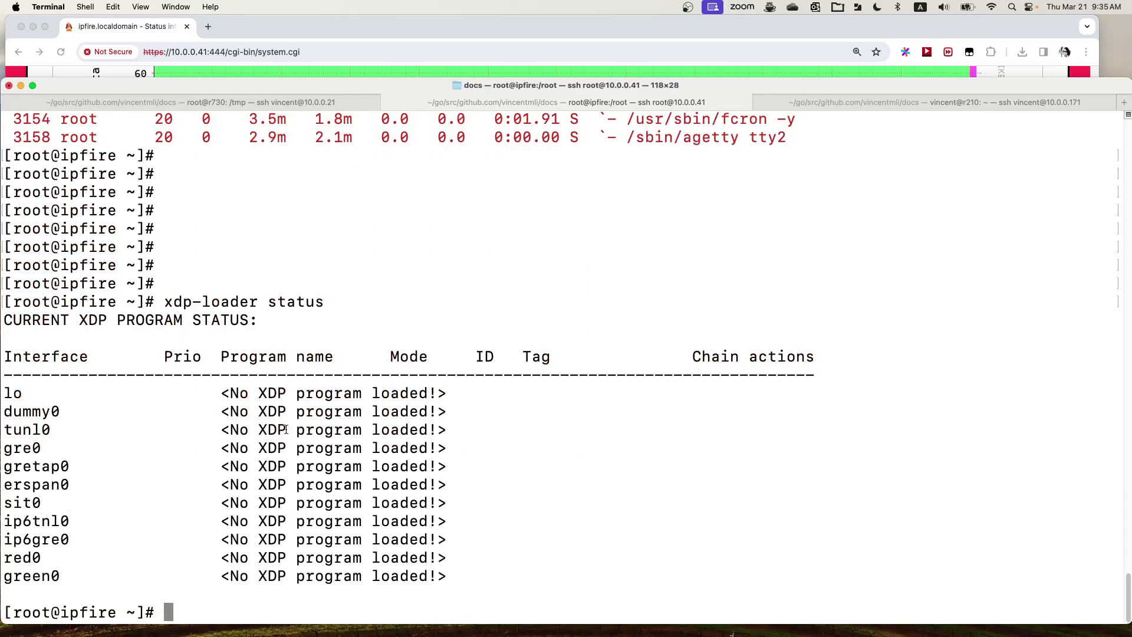
left_click_drag(33, 393, 718, 563)
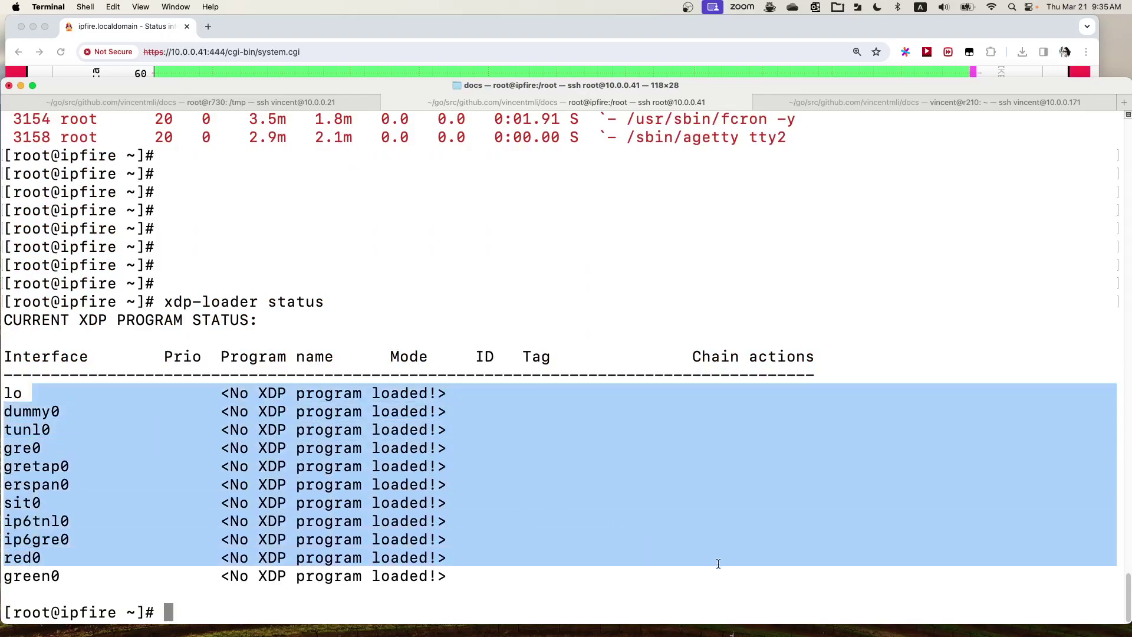
left_click(438, 451)
scroll(466, 447, "up", 10)
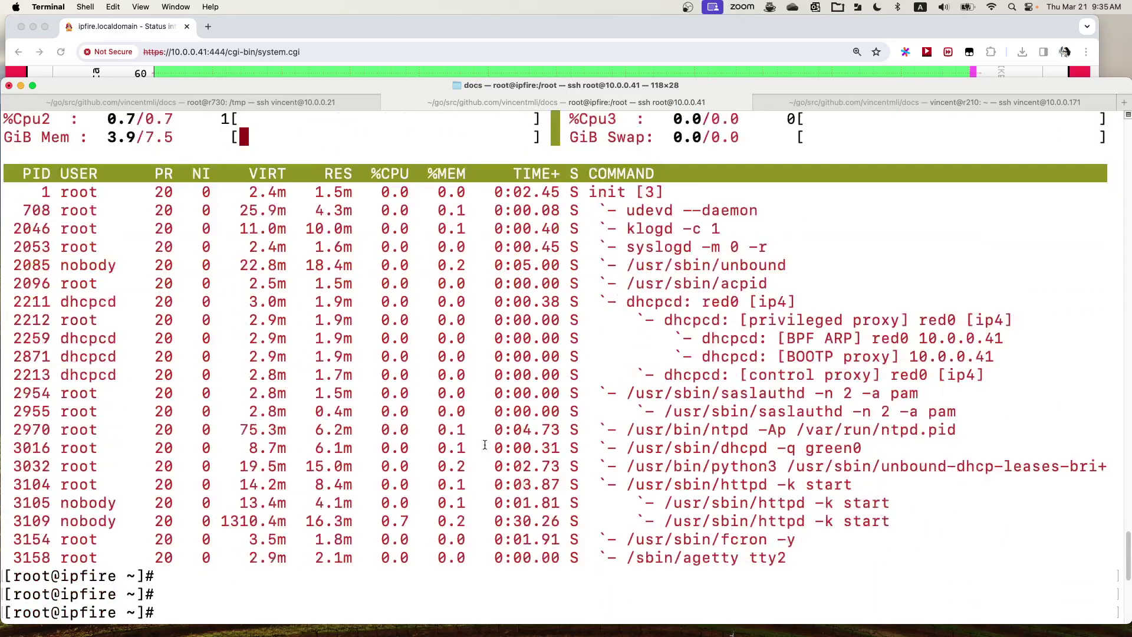
scroll(485, 444, "up", 15)
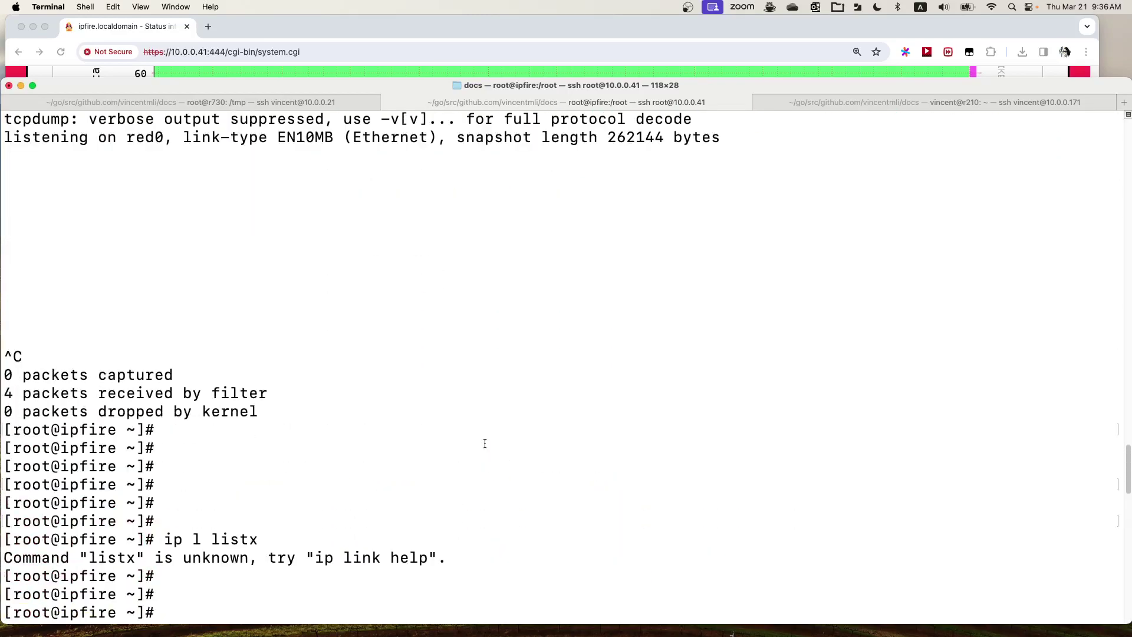
- Return to Chrome, check the hourly CPU graph and open the Firewall Rules page
left_click(346, 23)
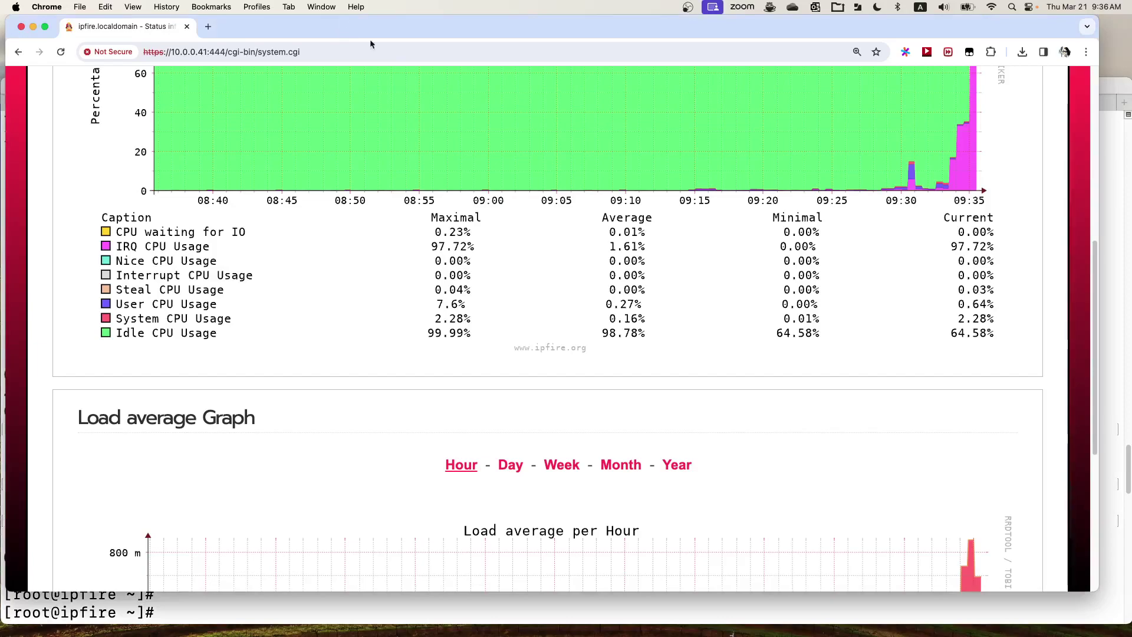
scroll(441, 332, "up", 10)
mouse_move(365, 171)
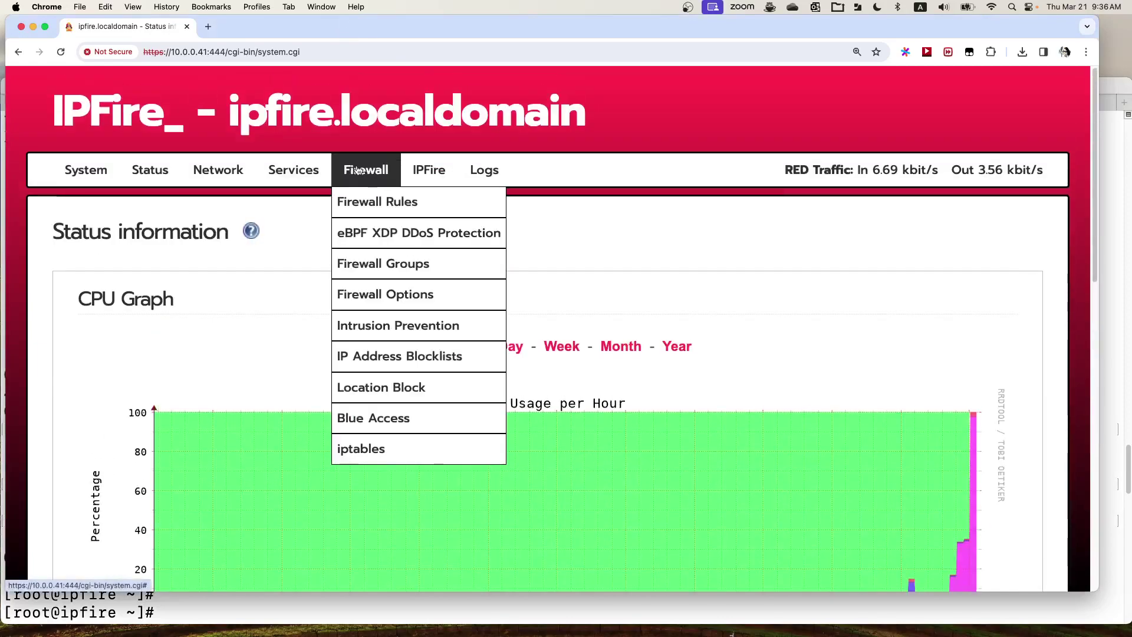
left_click(383, 201)
scroll(678, 336, "down", 3)
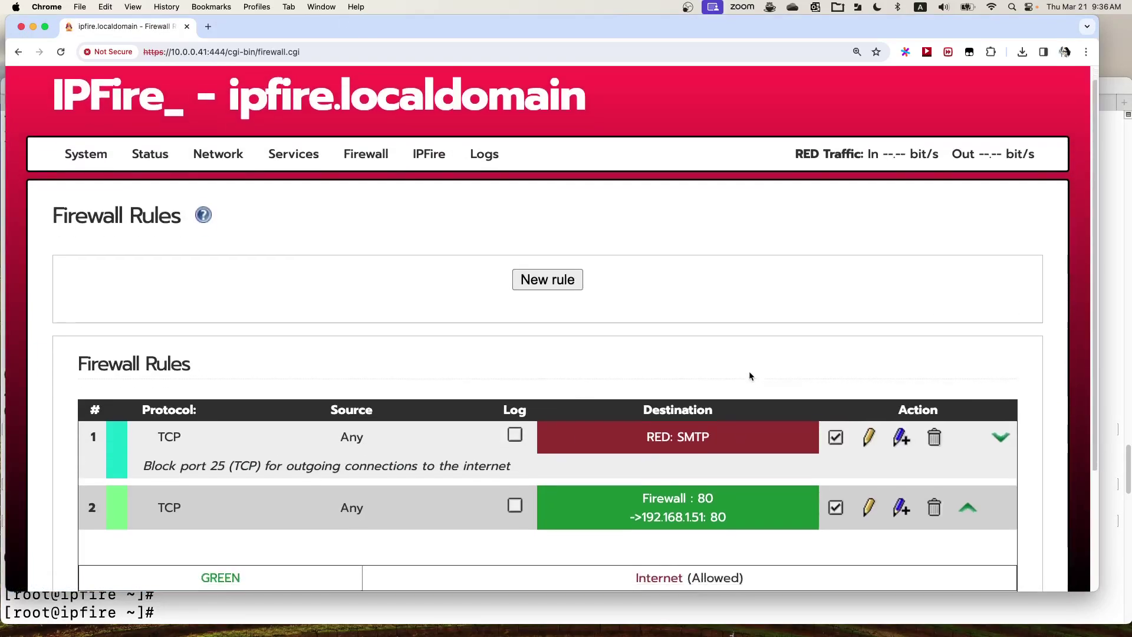
- Enable XDP SYNPROXY acceleration on the port 80 forwarding rule to 192.168.1.51, update the rule and apply the changes
left_click(869, 451)
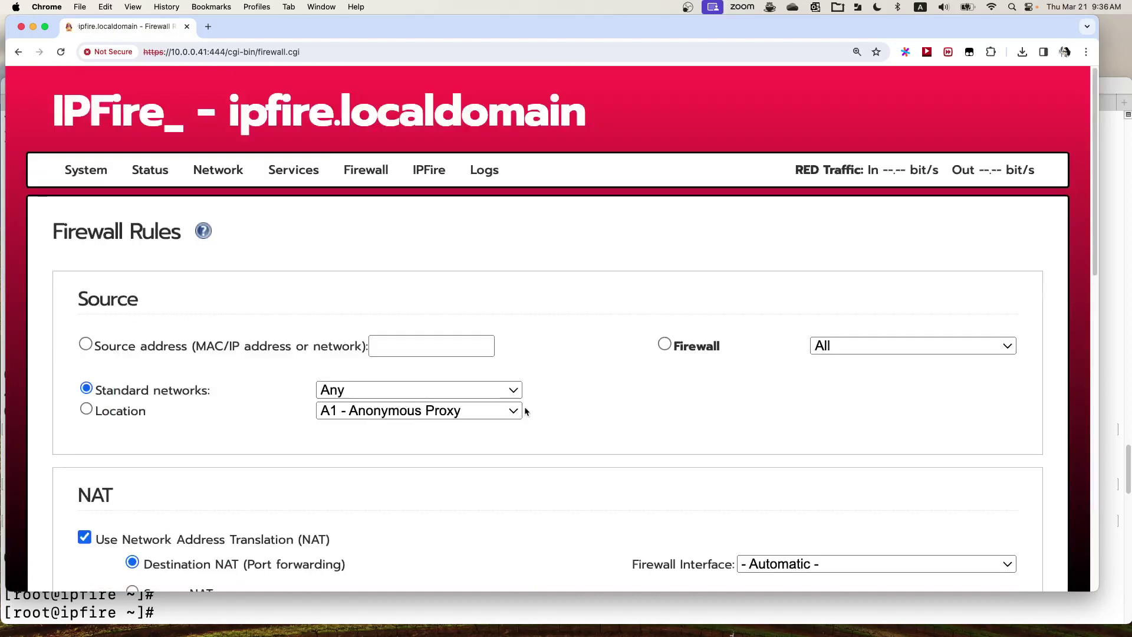
scroll(580, 455, "down", 6)
scroll(616, 425, "down", 4)
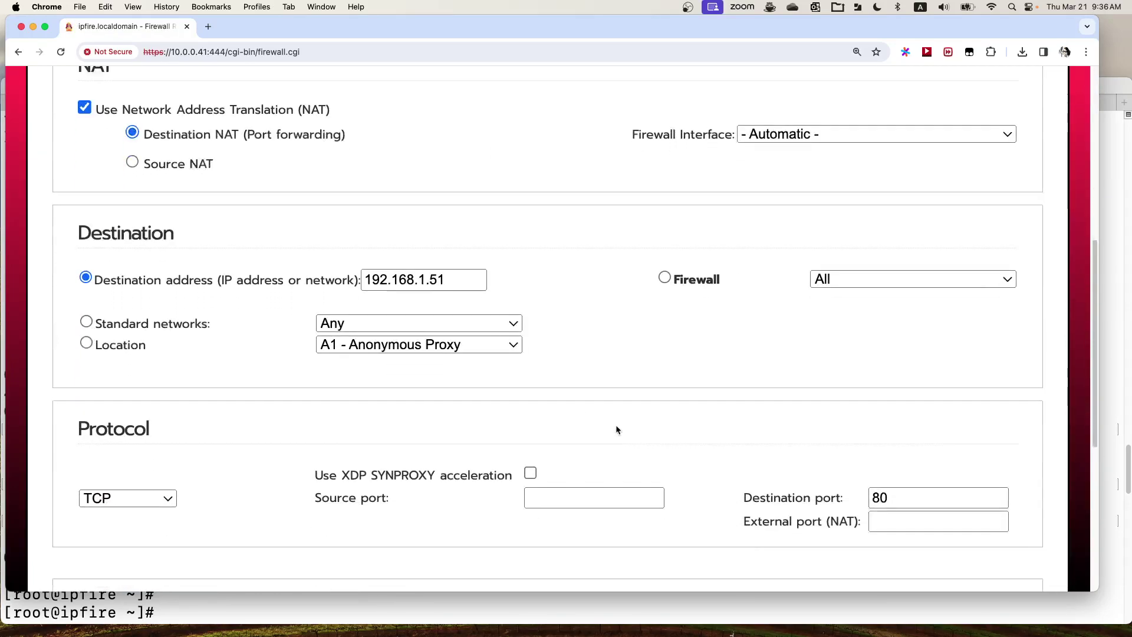
left_click(530, 440)
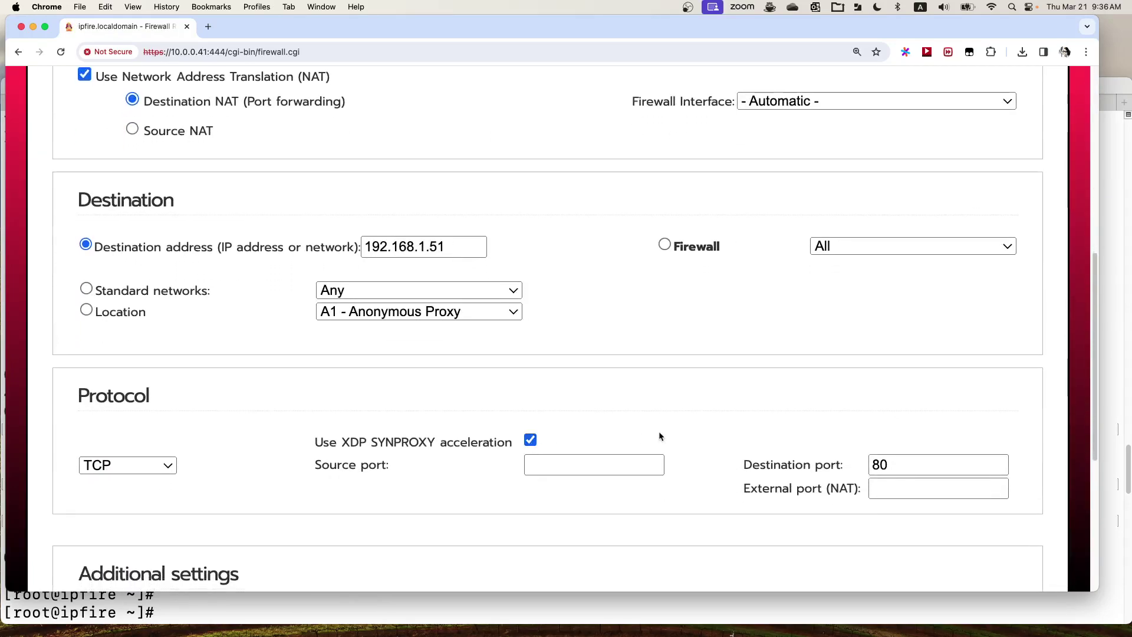
scroll(659, 435, "down", 5)
scroll(659, 434, "down", 4)
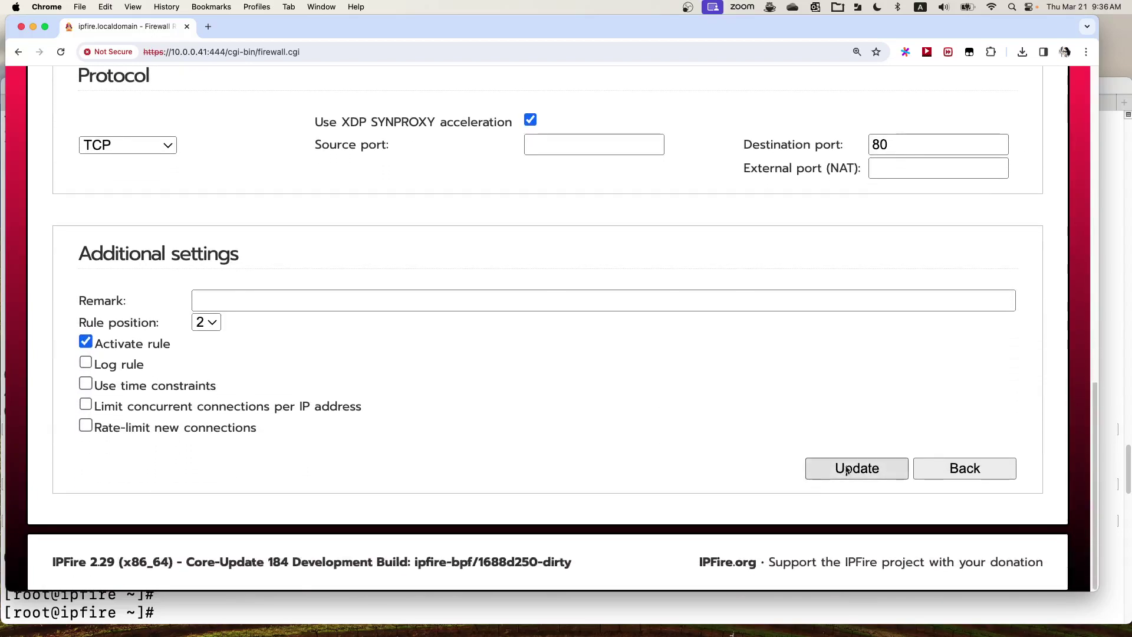
left_click(861, 469)
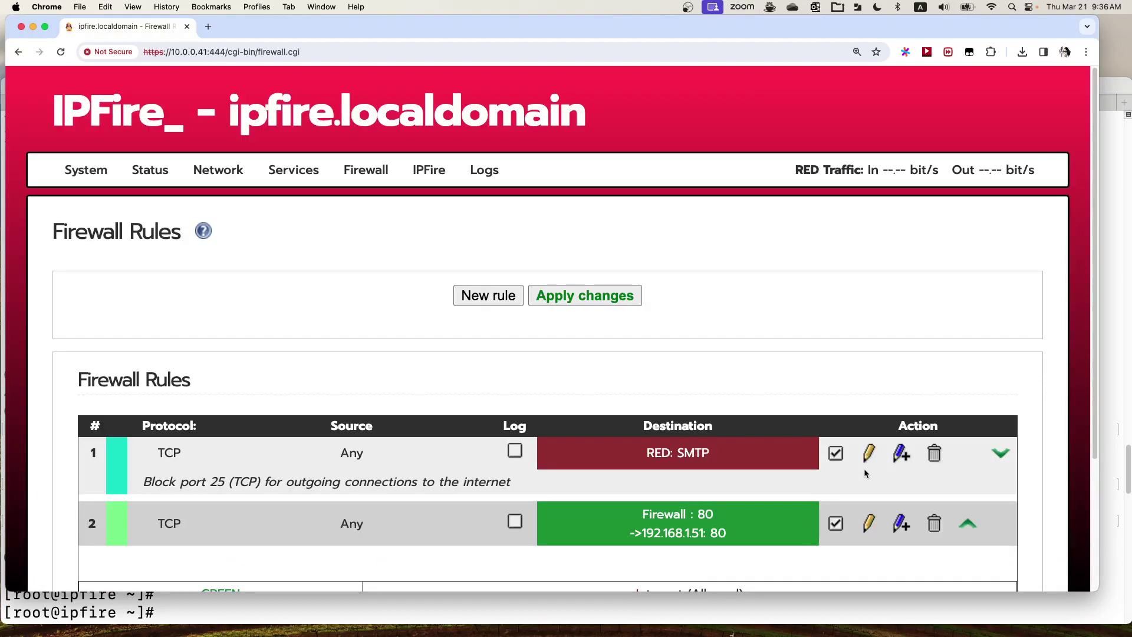
left_click(604, 301)
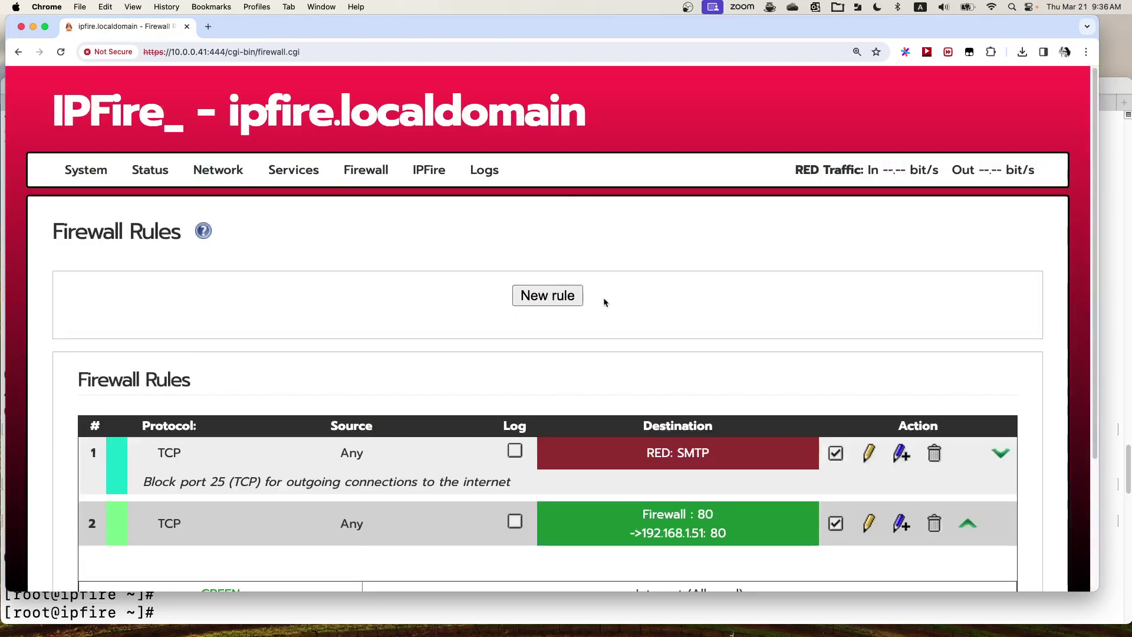
- On the eBPF XDP DDoS Protection page, enable the XDP DDoS feature and protection for port 80 (http), saving both settings
mouse_move(366, 169)
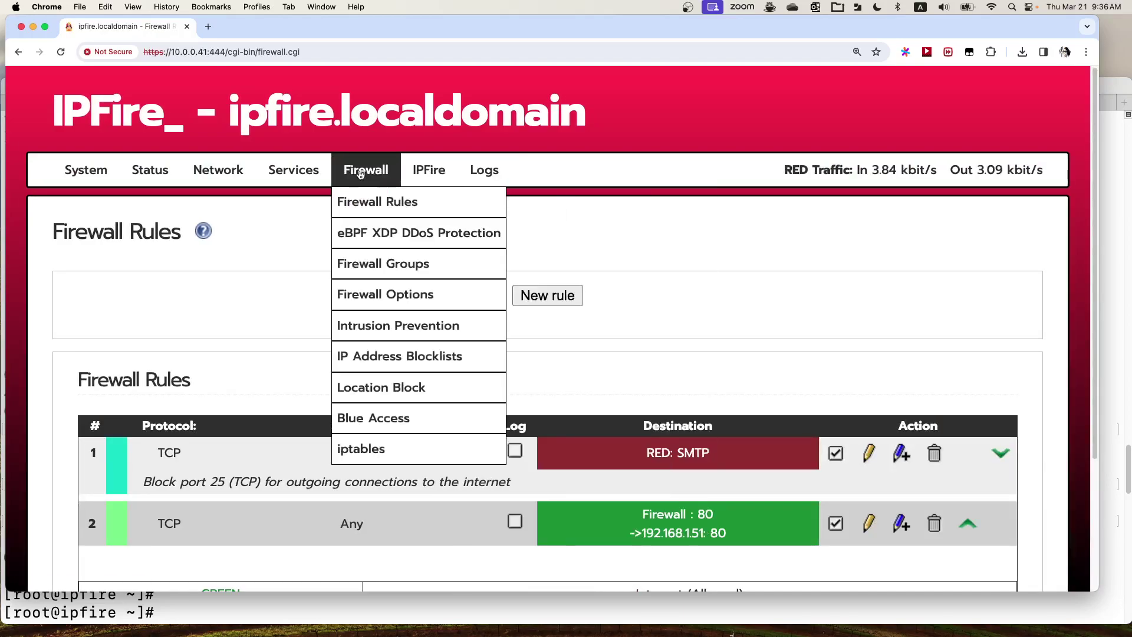
left_click(416, 239)
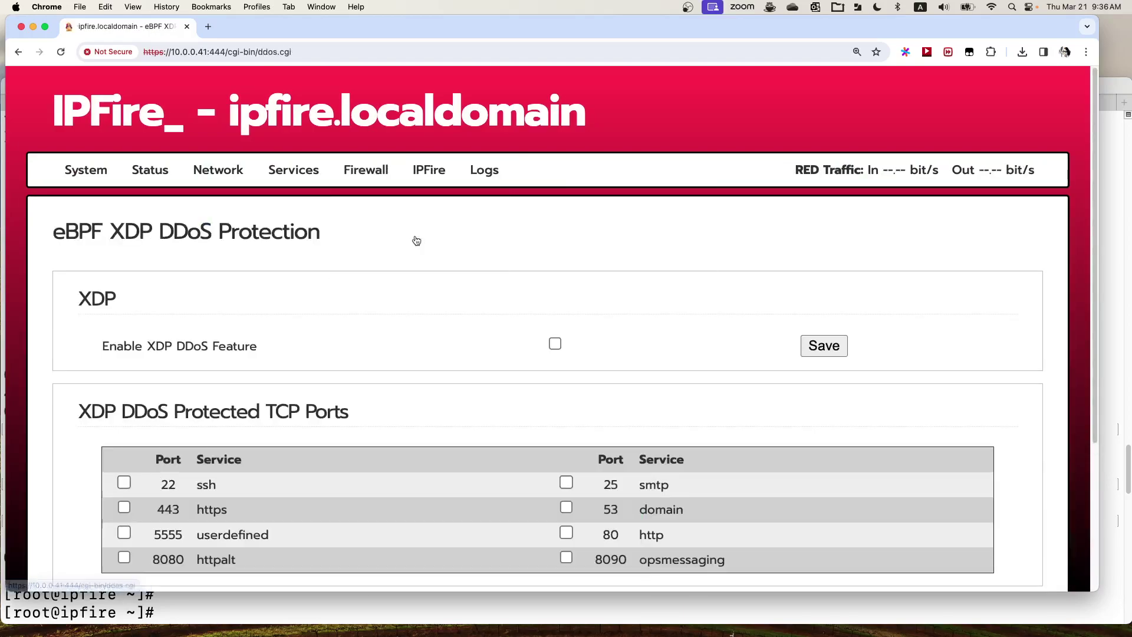
scroll(481, 302, "down", 2)
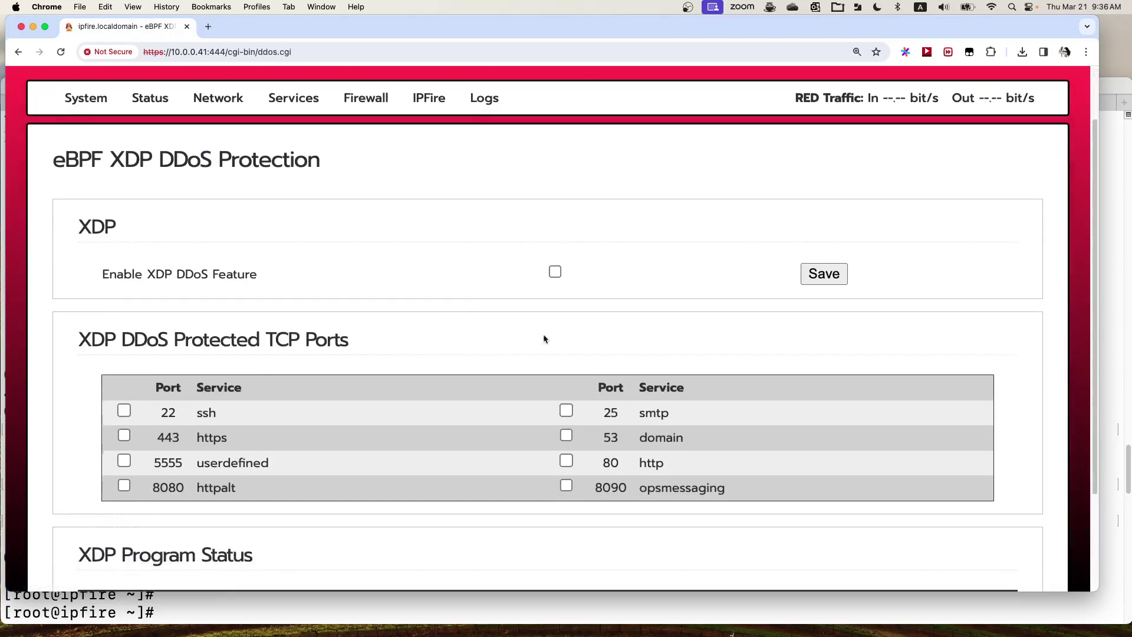
left_click(555, 271)
scroll(678, 354, "down", 2)
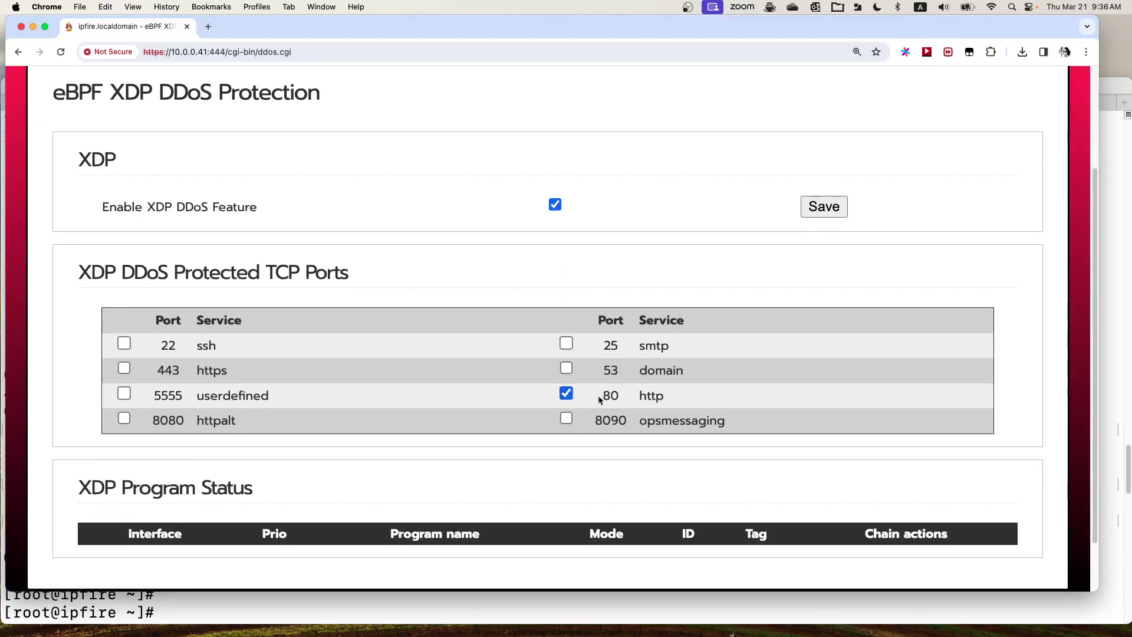
scroll(848, 295, "down", 1)
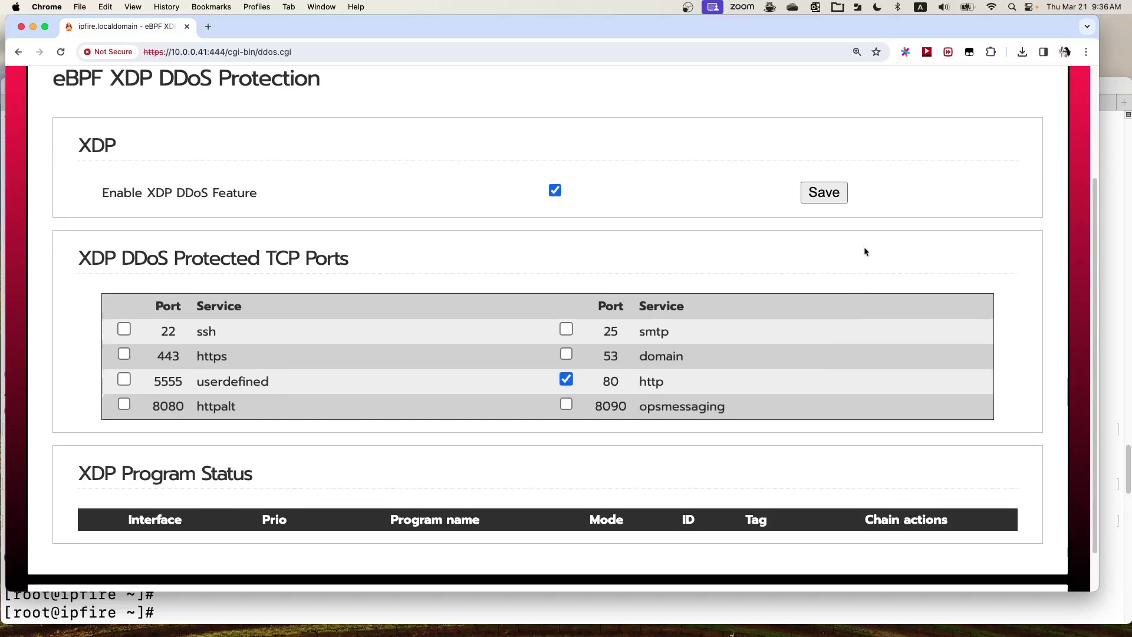
left_click(830, 196)
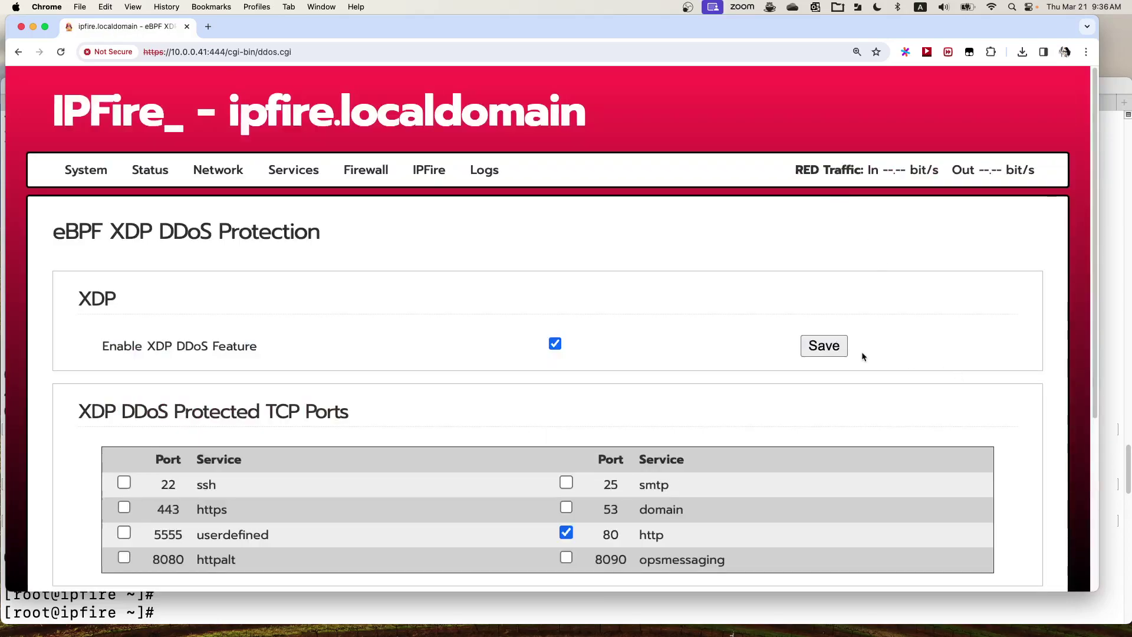
left_click(829, 348)
- Highlight the red0 entries under XDP Program Status and switch to the IPFire terminal
scroll(903, 358, "down", 5)
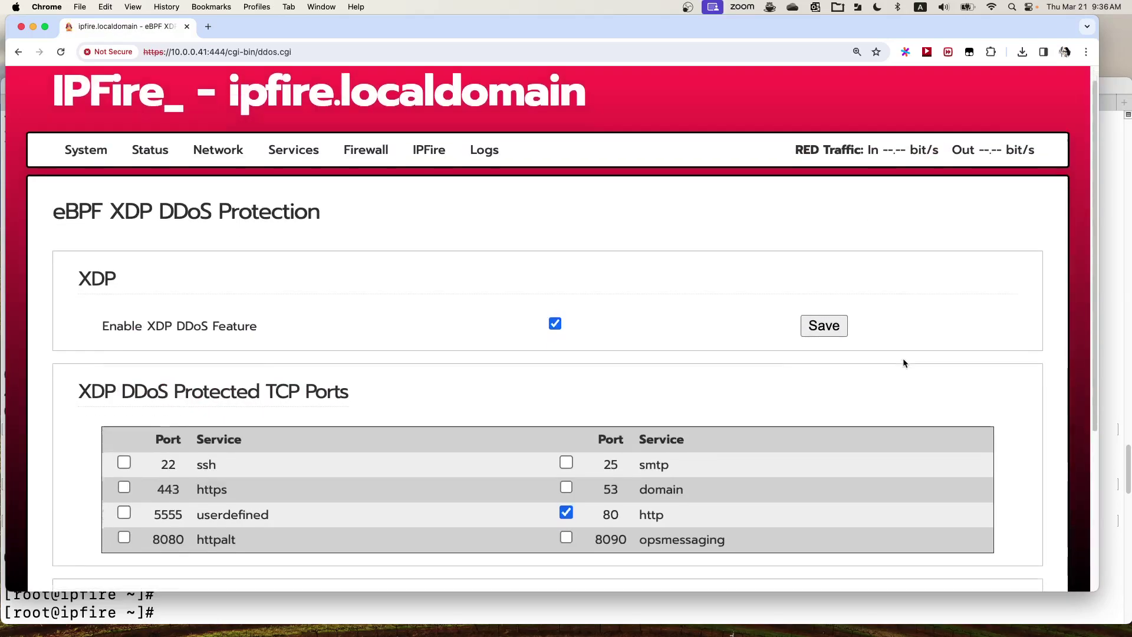
left_click_drag(300, 442, 923, 486)
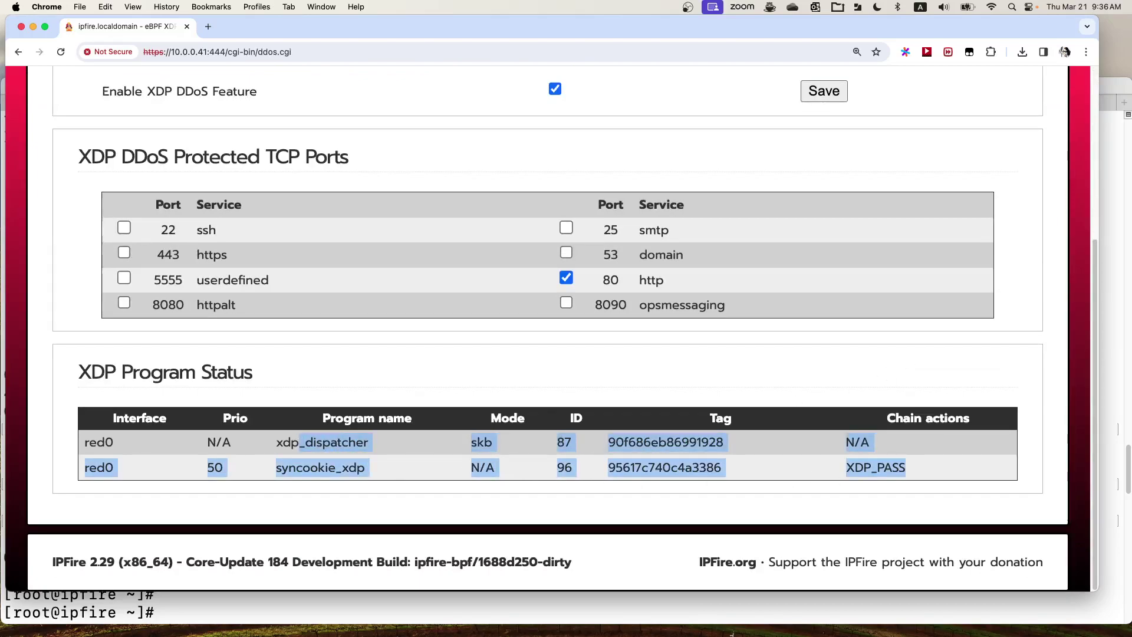
left_click(164, 612)
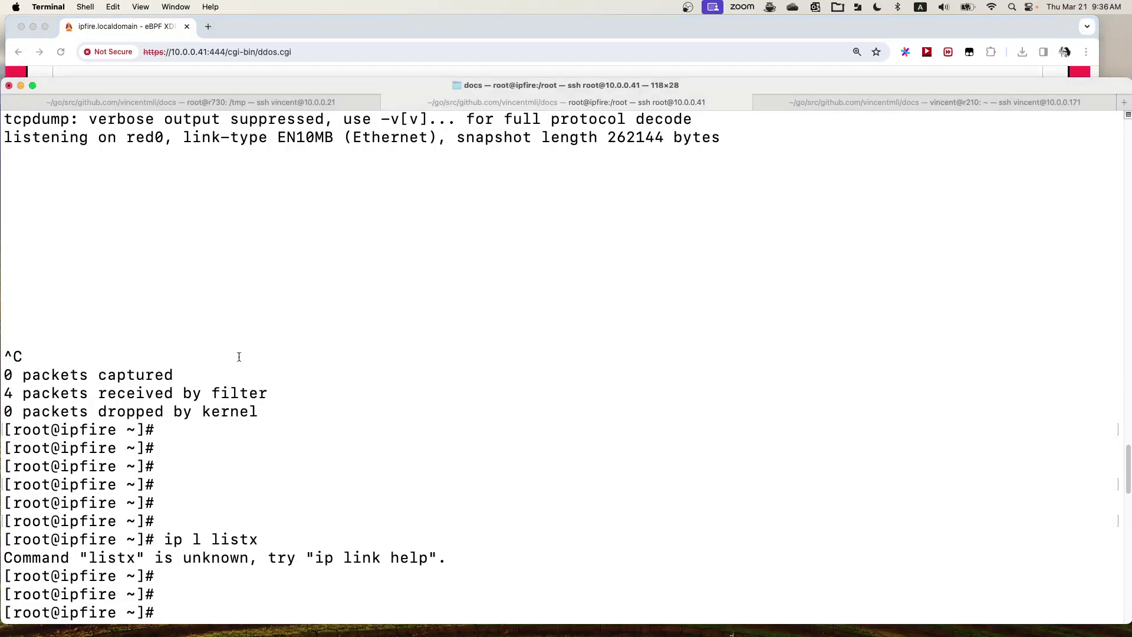
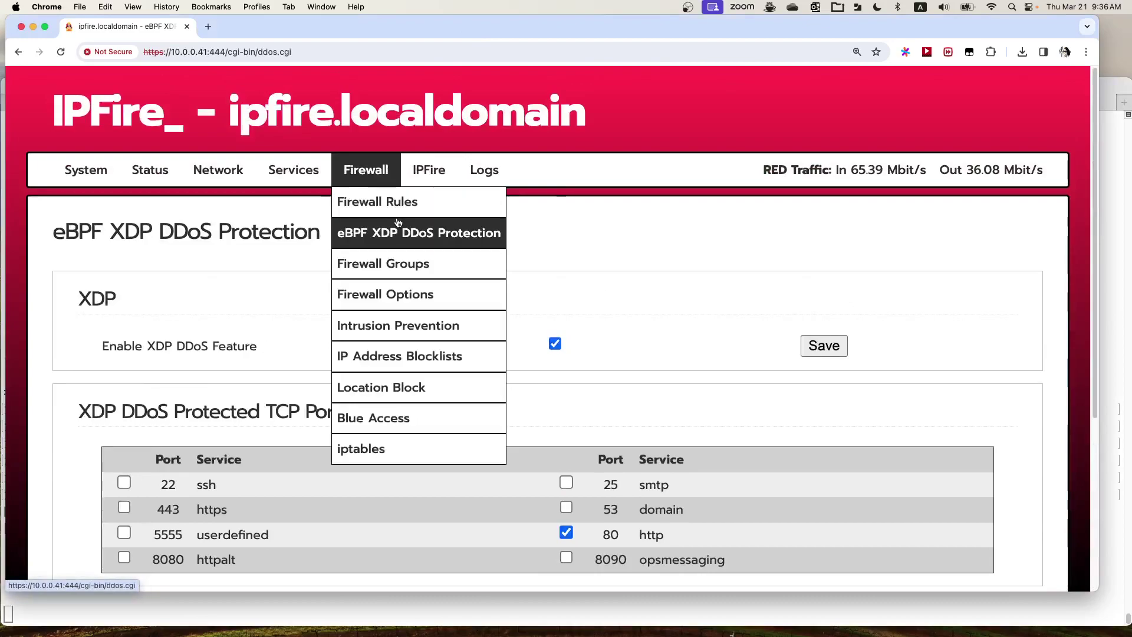
- Open the system status page in Chrome and examine the CPU and load average graphs in hourly view
mouse_move(177, 175)
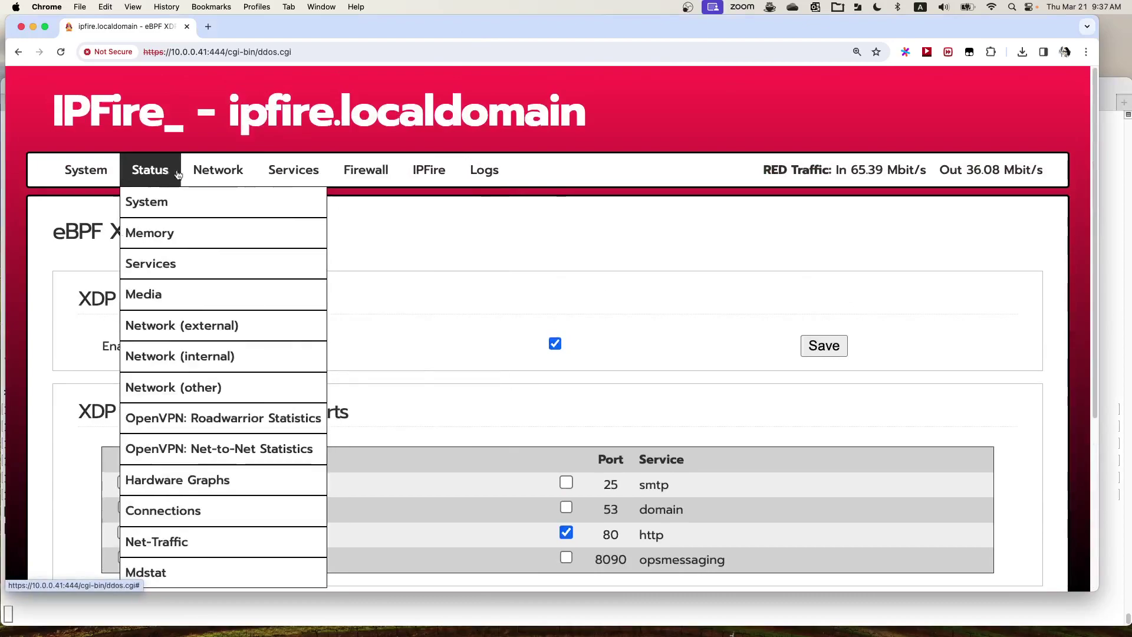
left_click(149, 202)
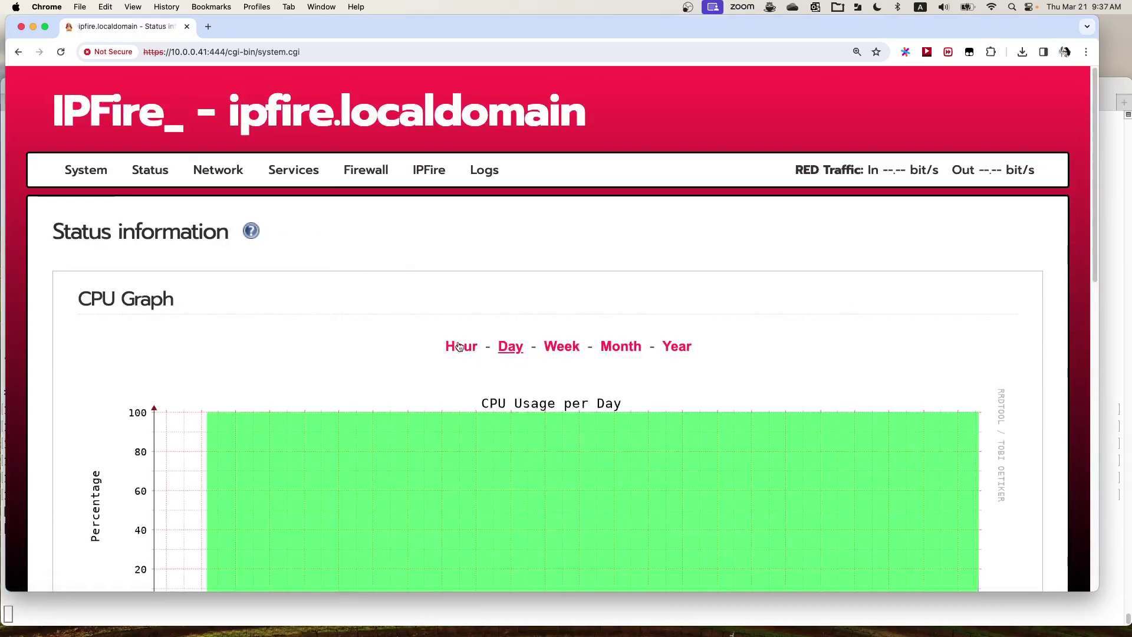
left_click(461, 347)
scroll(807, 376, "down", 10)
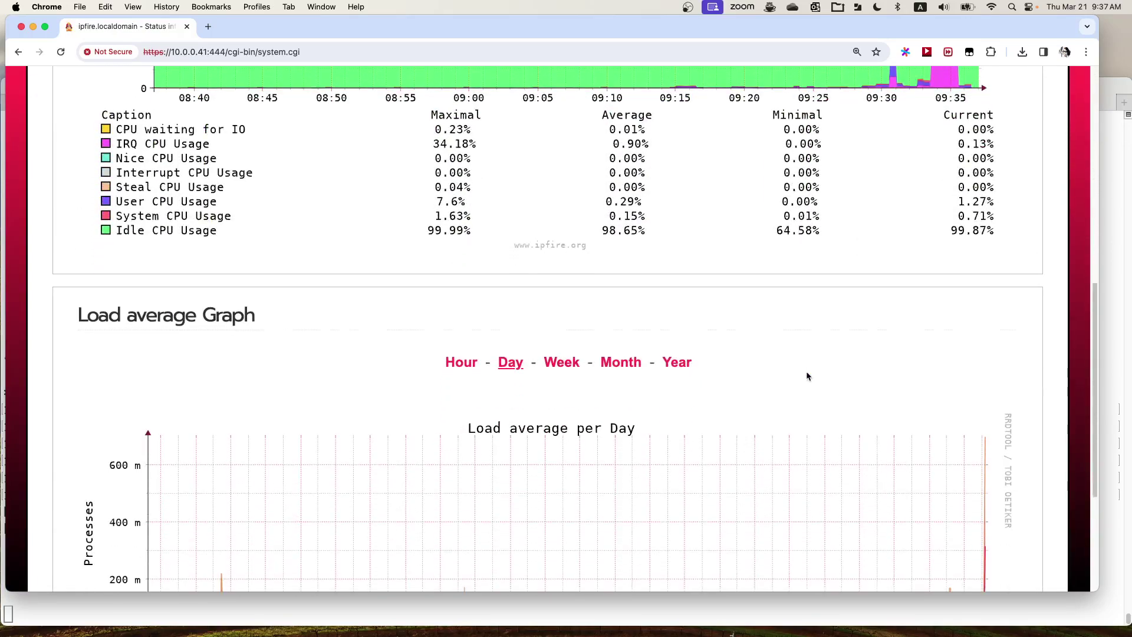
left_click(469, 279)
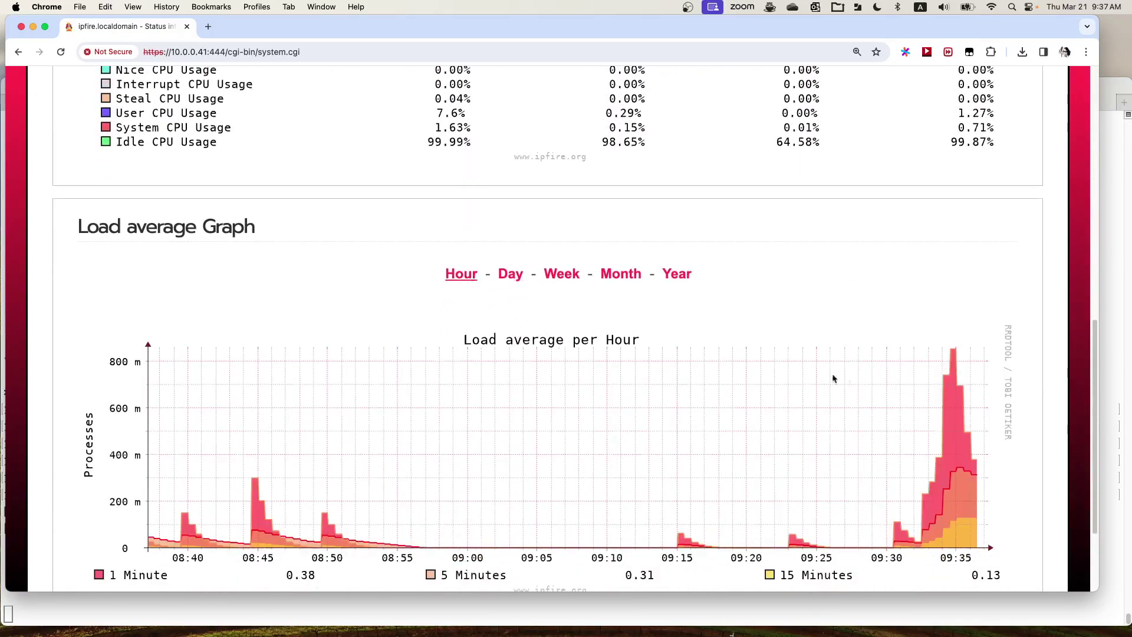
scroll(814, 376, "up", 12)
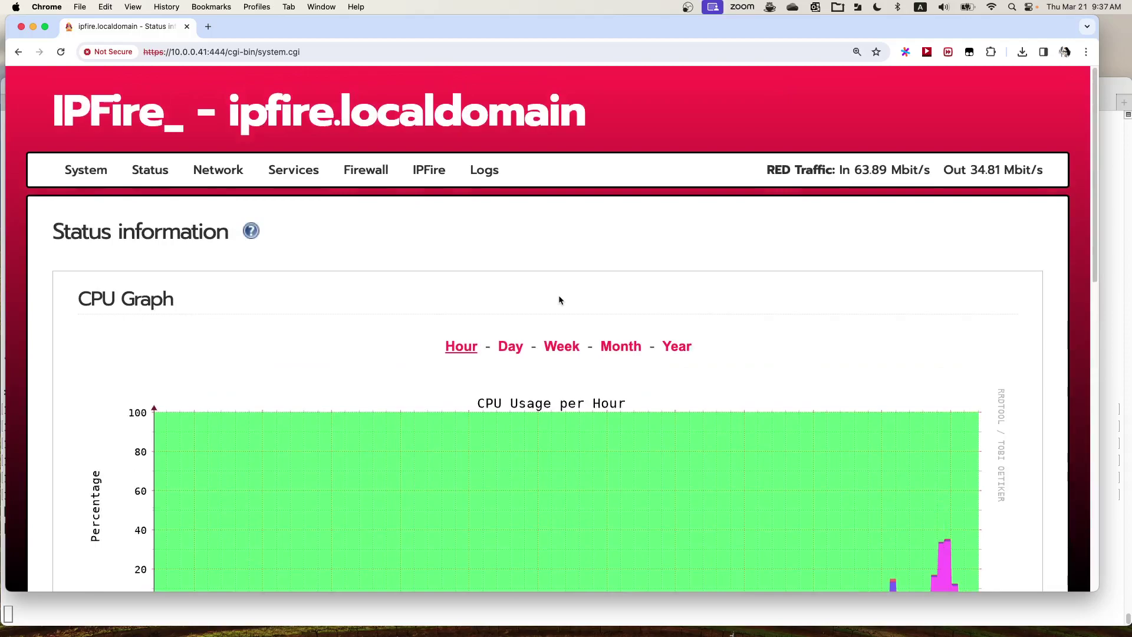
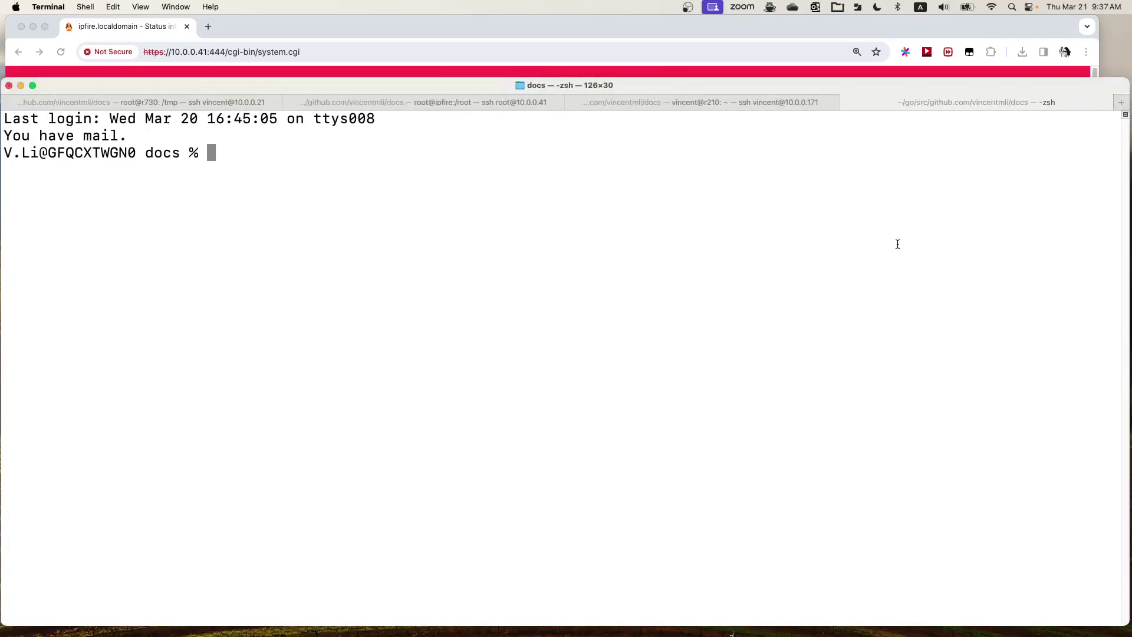
- Start entering an SSH login command in the local terminal session, and review the HTTP response output in the r210 session
type("ssh vincent@10.0.0")
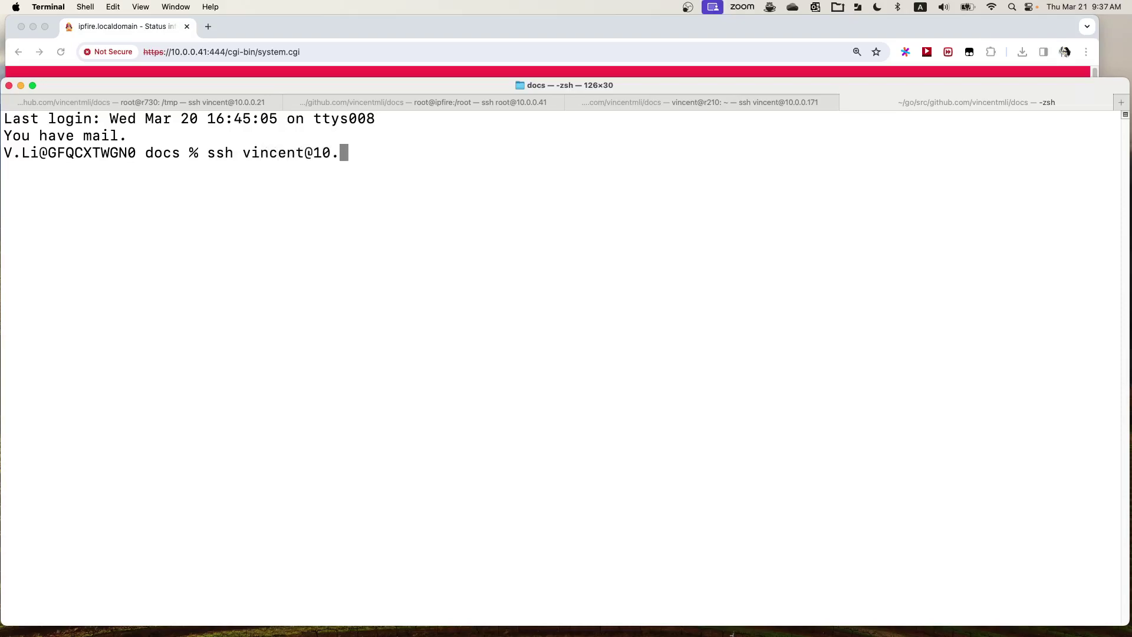
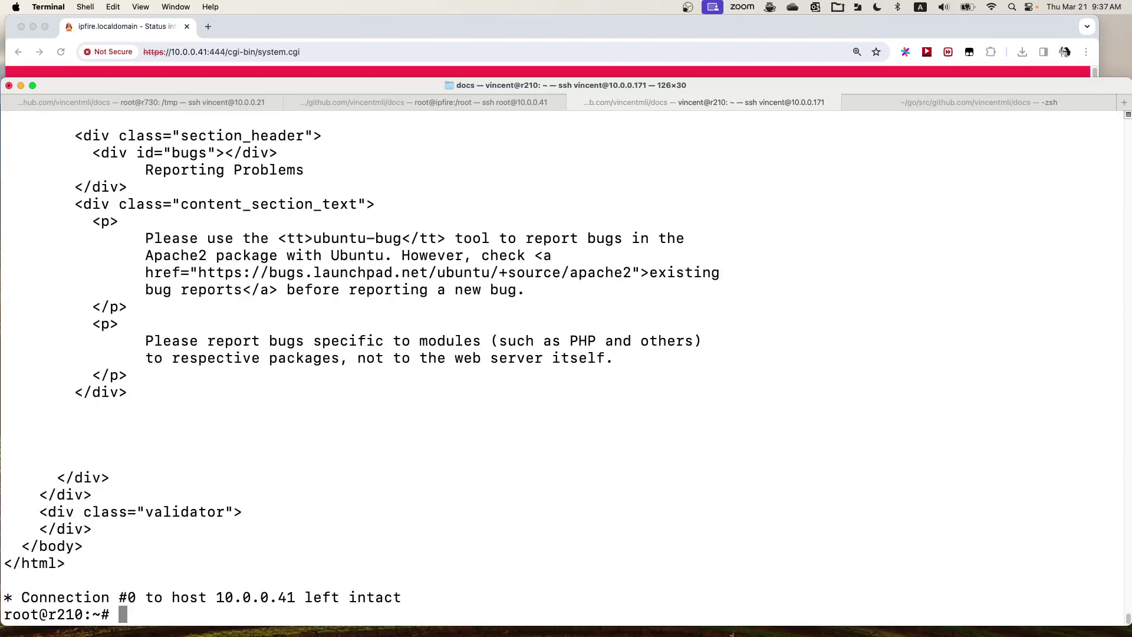
scroll(552, 268, "up", 15)
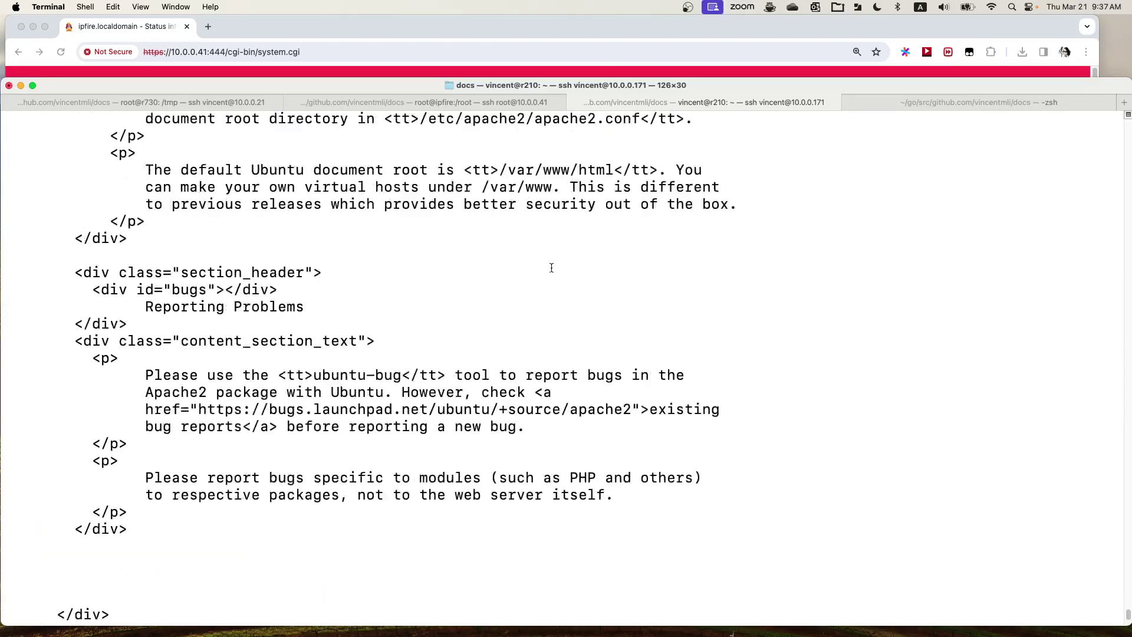
scroll(551, 268, "up", 12)
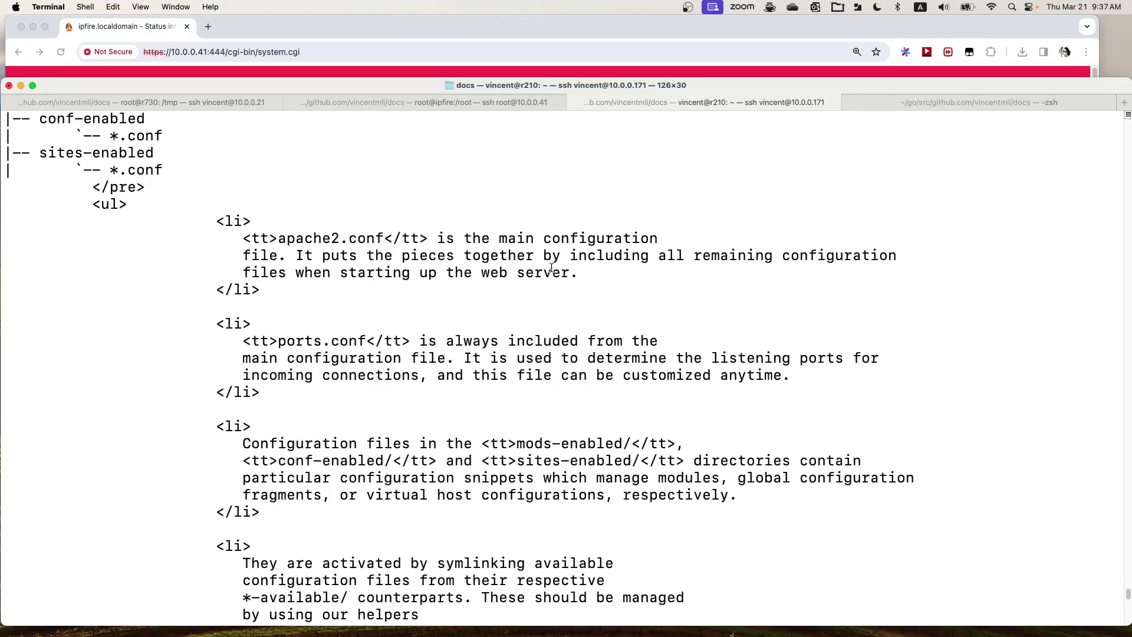
scroll(551, 269, "down", 11)
scroll(551, 269, "down", 15)
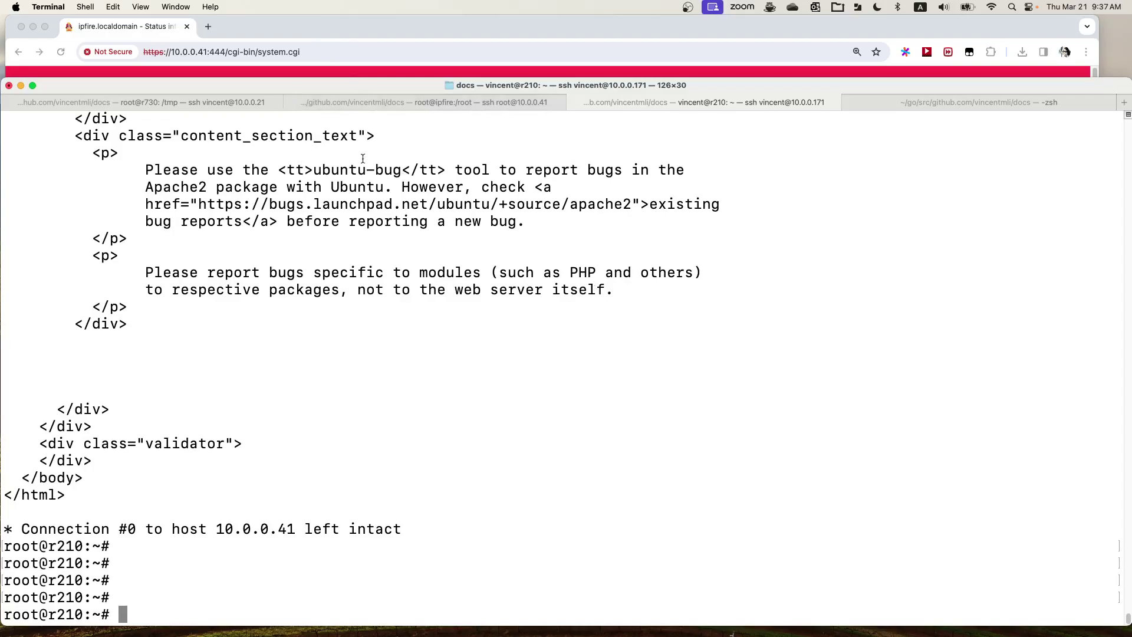
- Switch back to Chrome and review the hourly CPU usage graph and its usage table
left_click(285, 45)
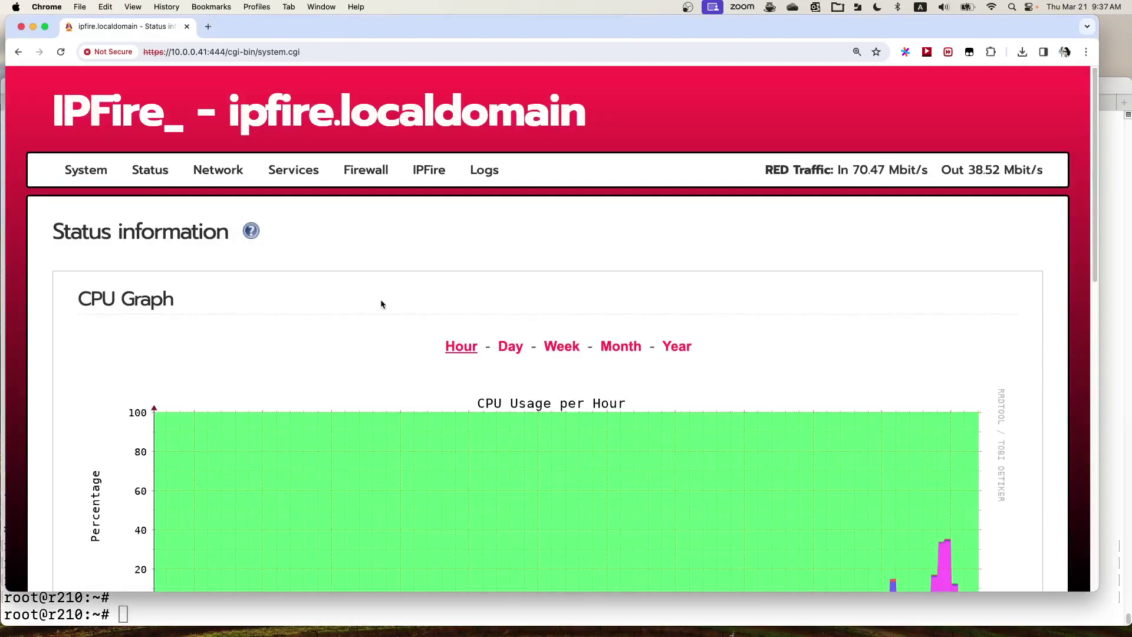
scroll(442, 270, "down", 5)
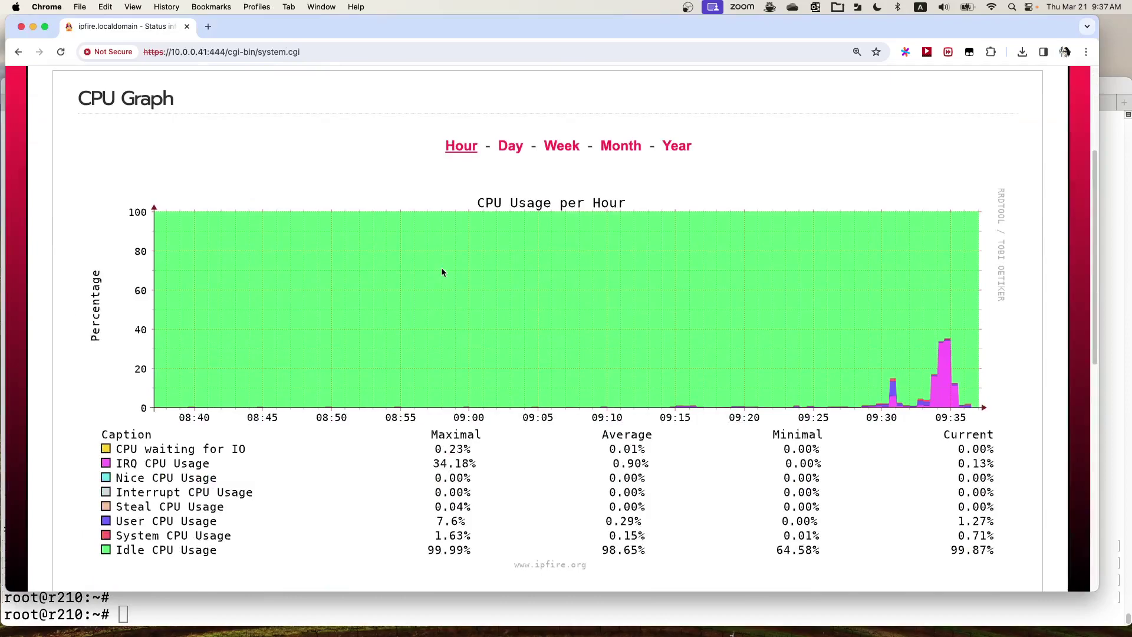
scroll(442, 272, "up", 5)
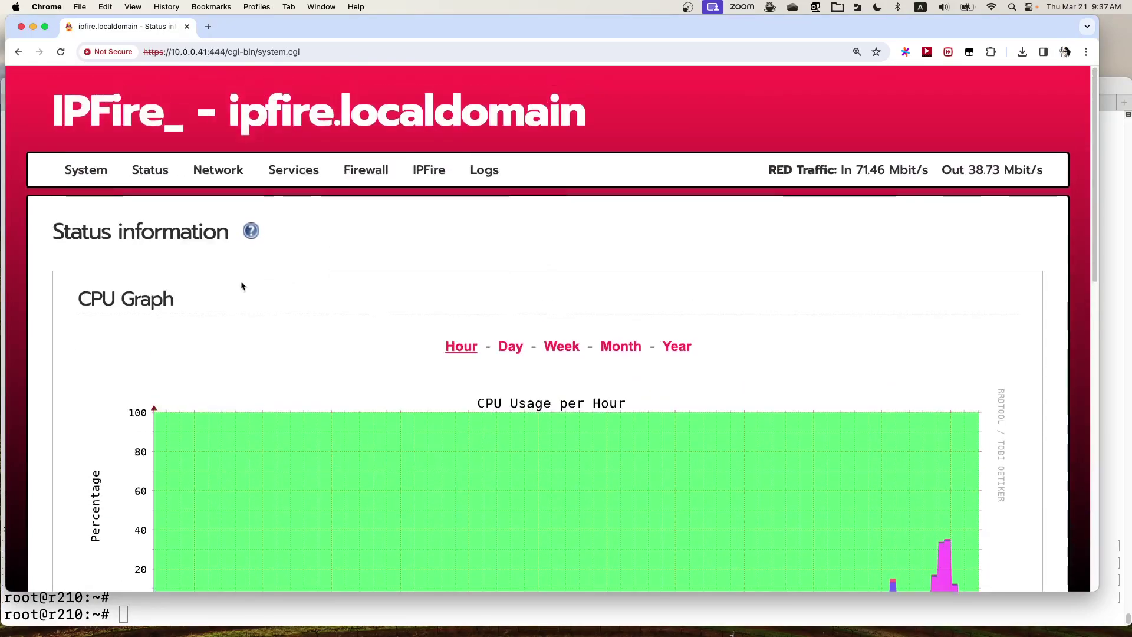